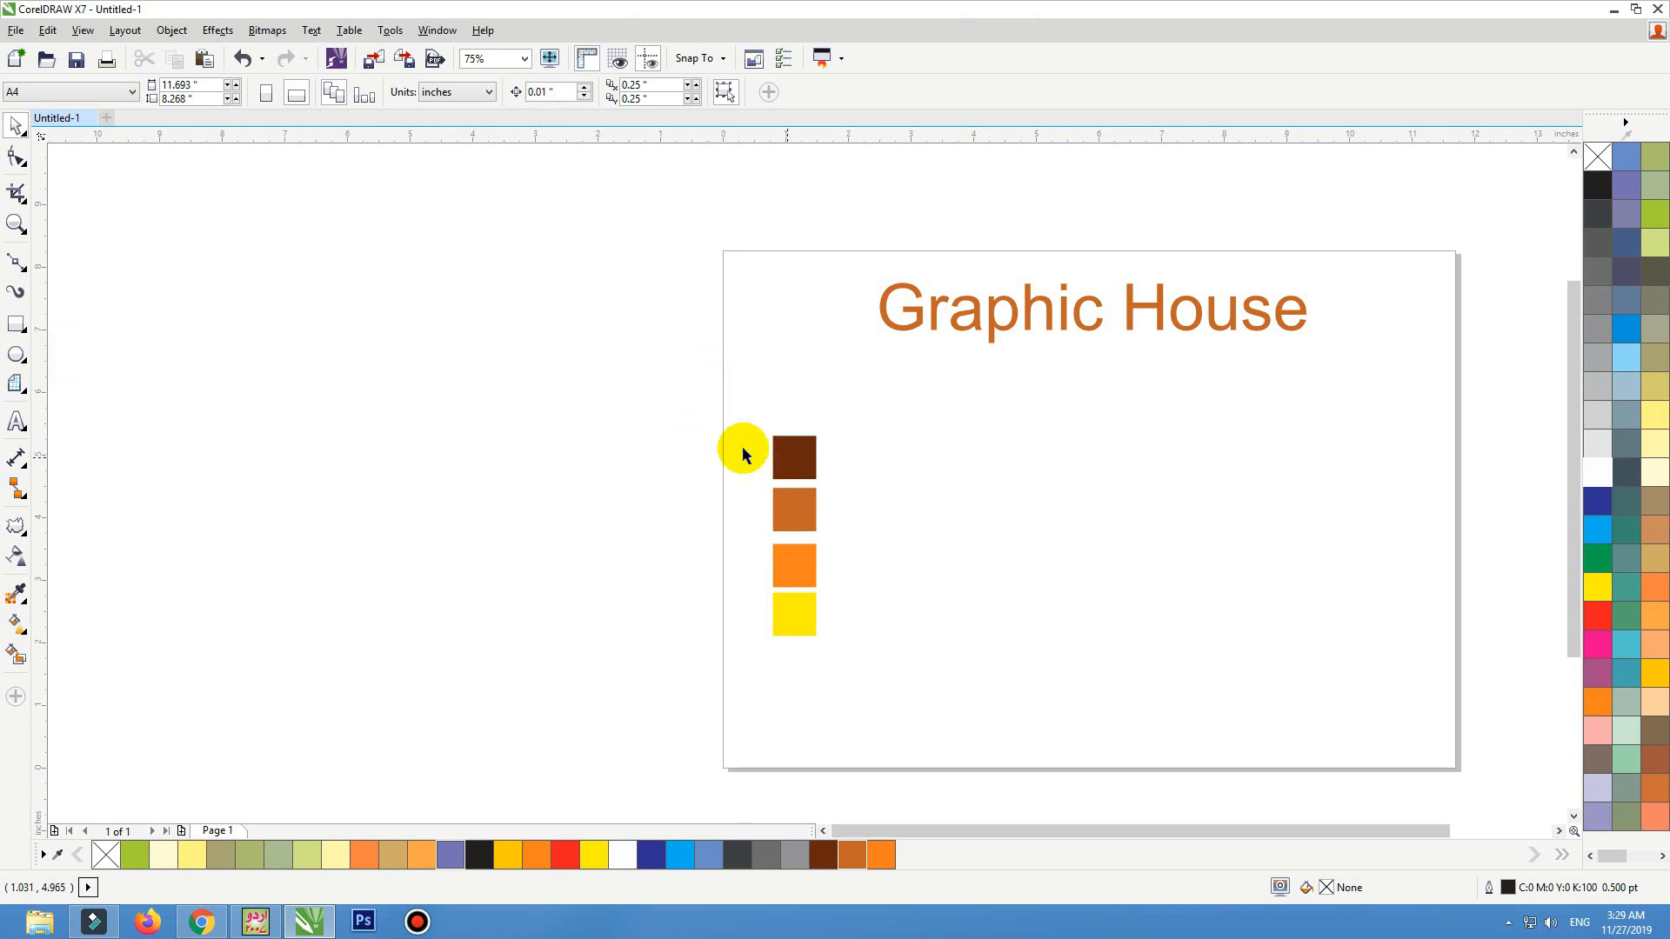
Draw a circle about 3.3 inches in diameter beneath the title, fill it yellow and remove its outline
click(14, 224)
drag(632, 277, 1415, 687)
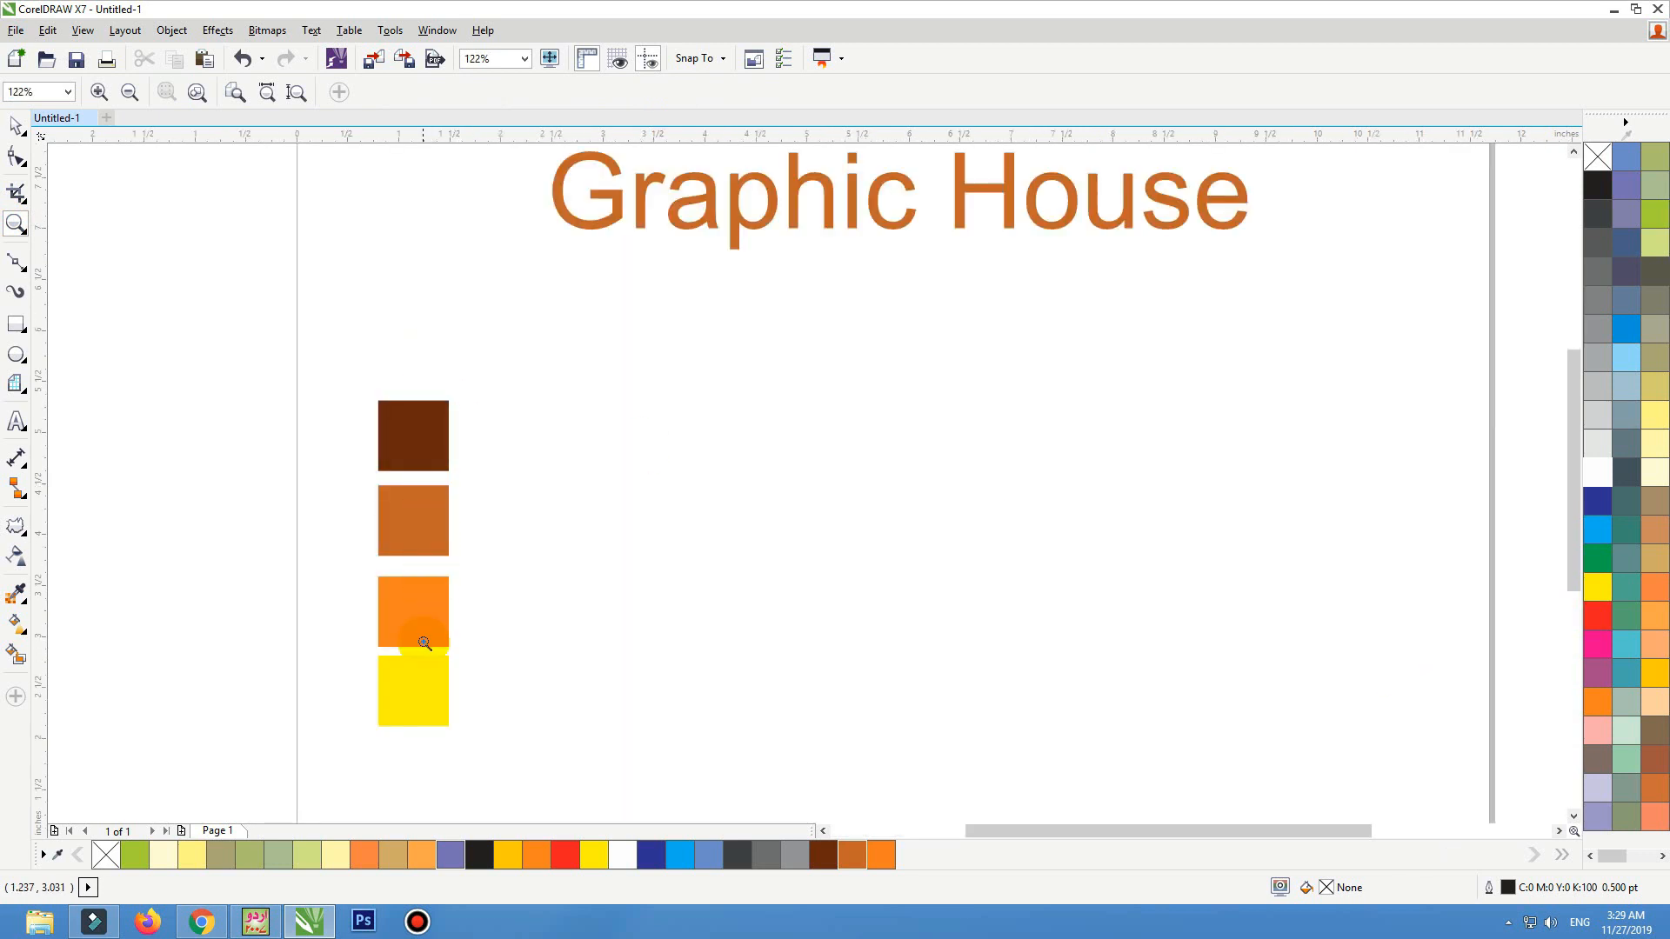
key(space)
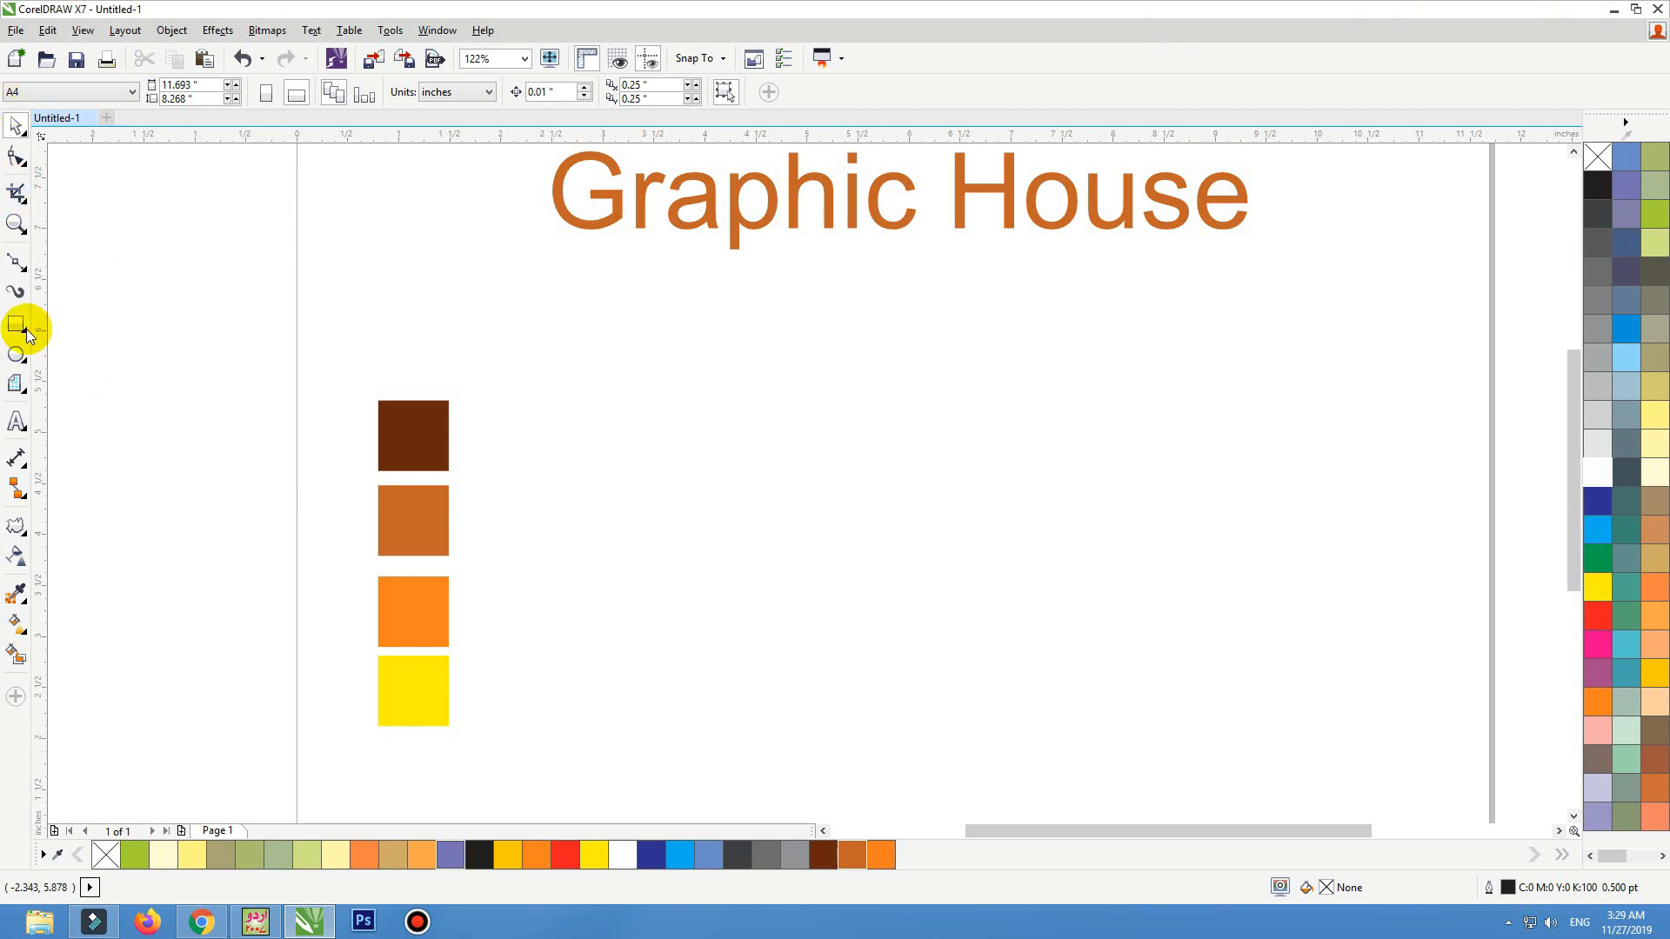
click(16, 355)
drag(703, 406, 1041, 692)
key(space)
drag(853, 560, 861, 517)
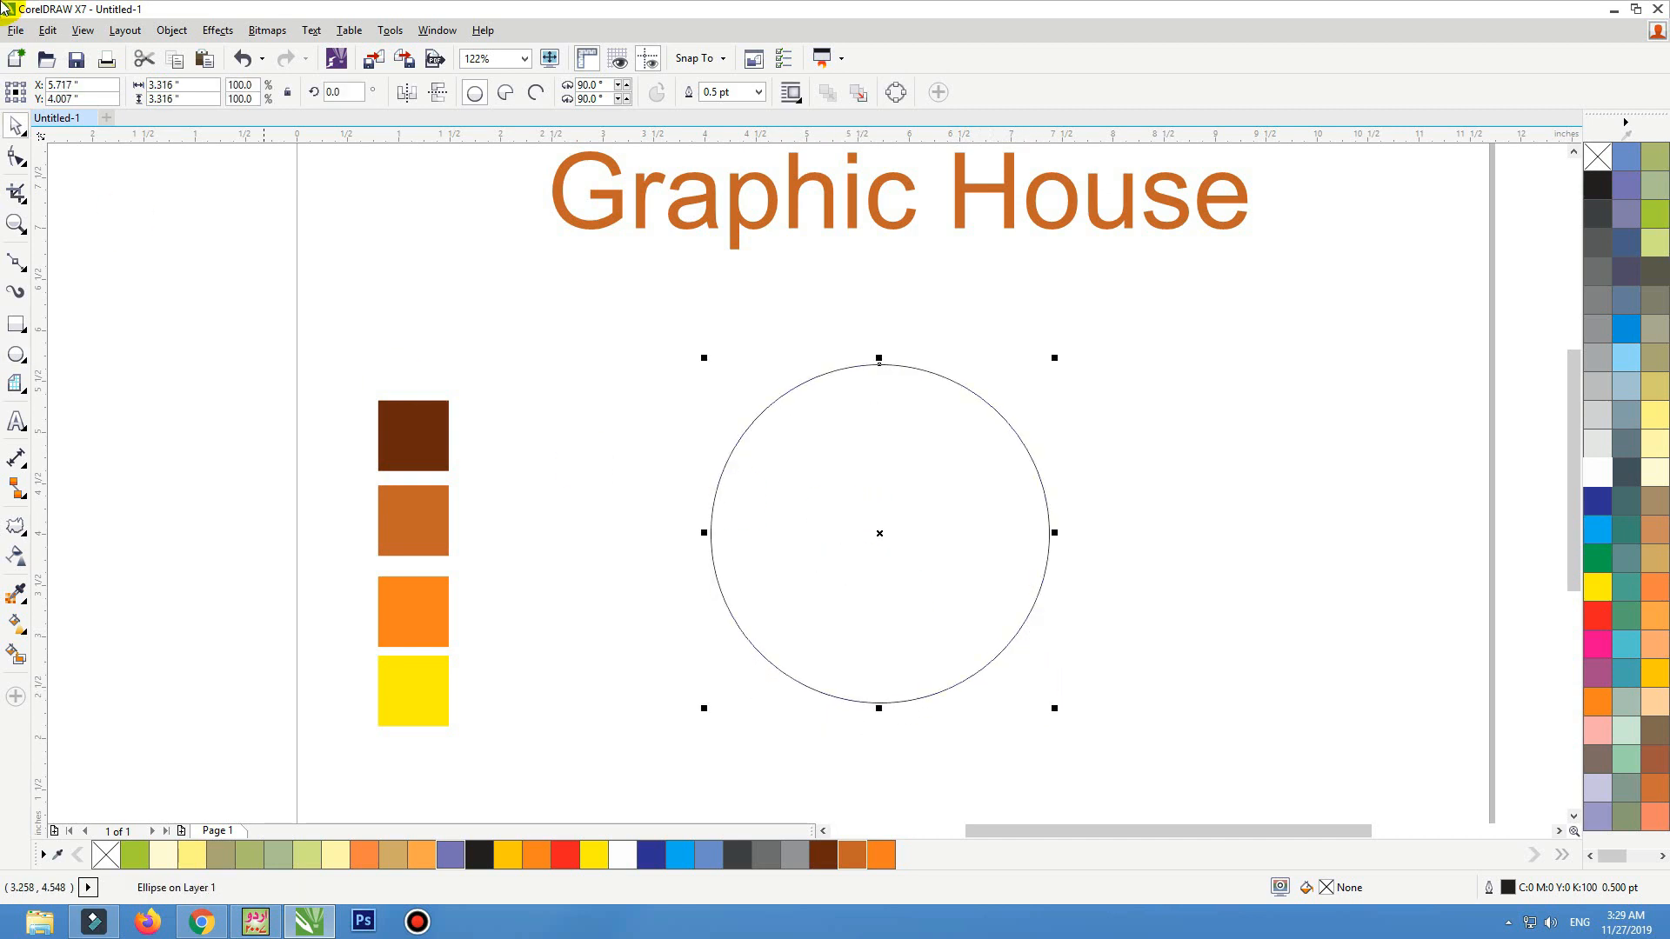
click(1598, 588)
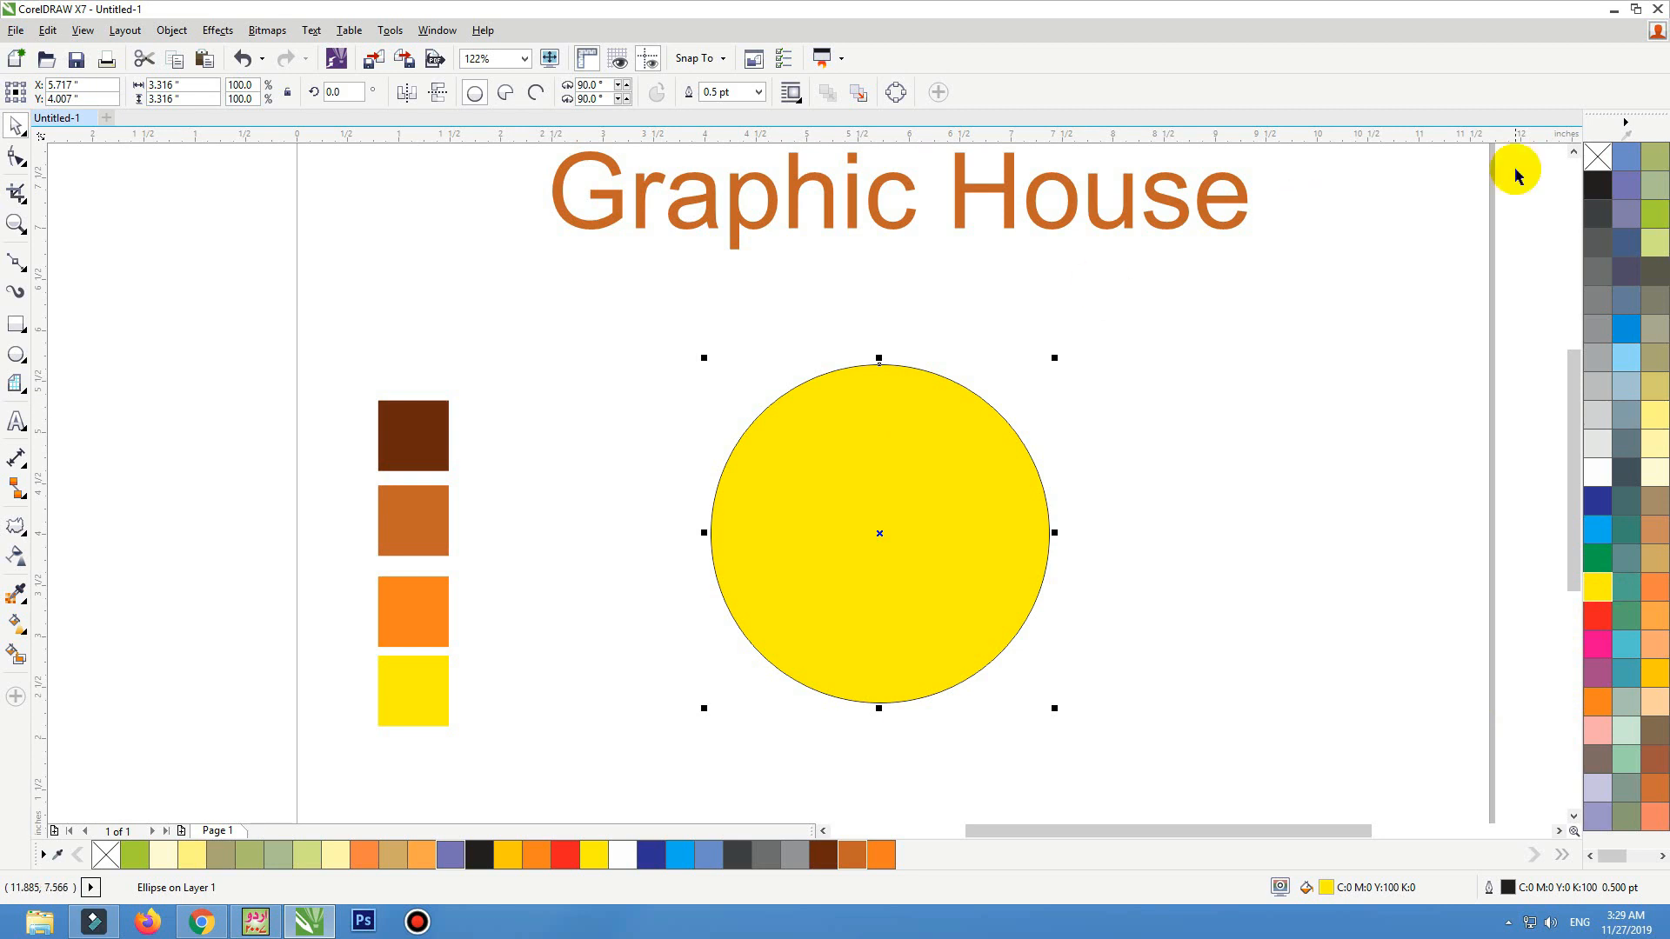
right_click(1595, 160)
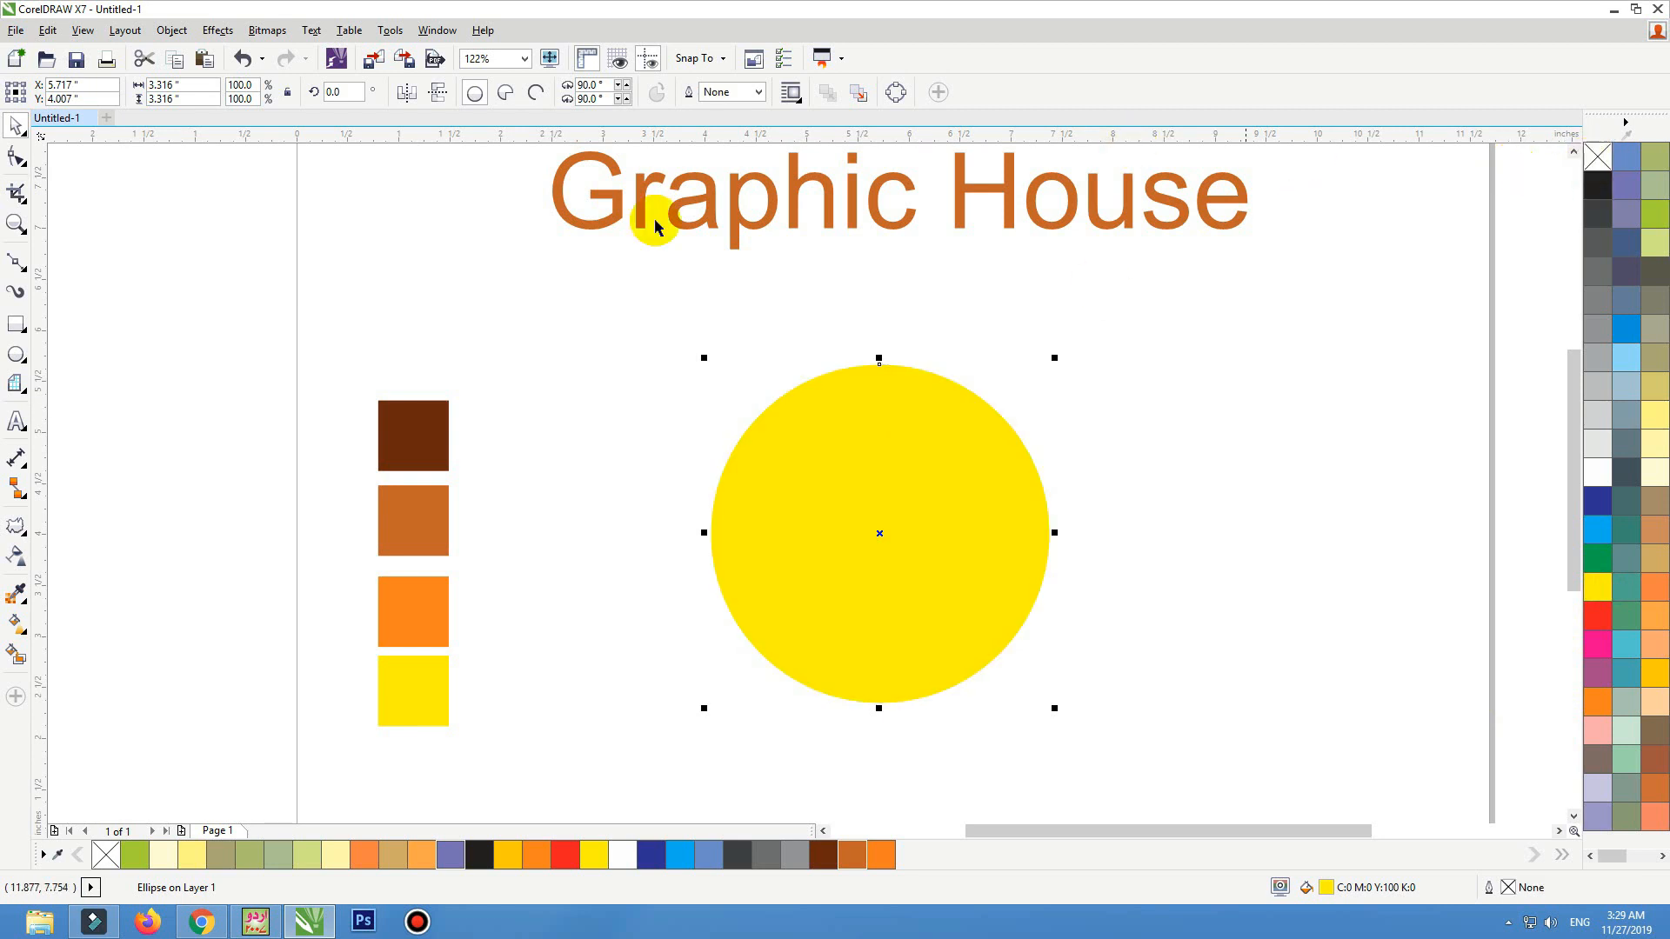
Draw a horizontal rectangle about 5.29 by 0.70 inches above the circle, filled dark gray (90% black) with no outline
click(17, 326)
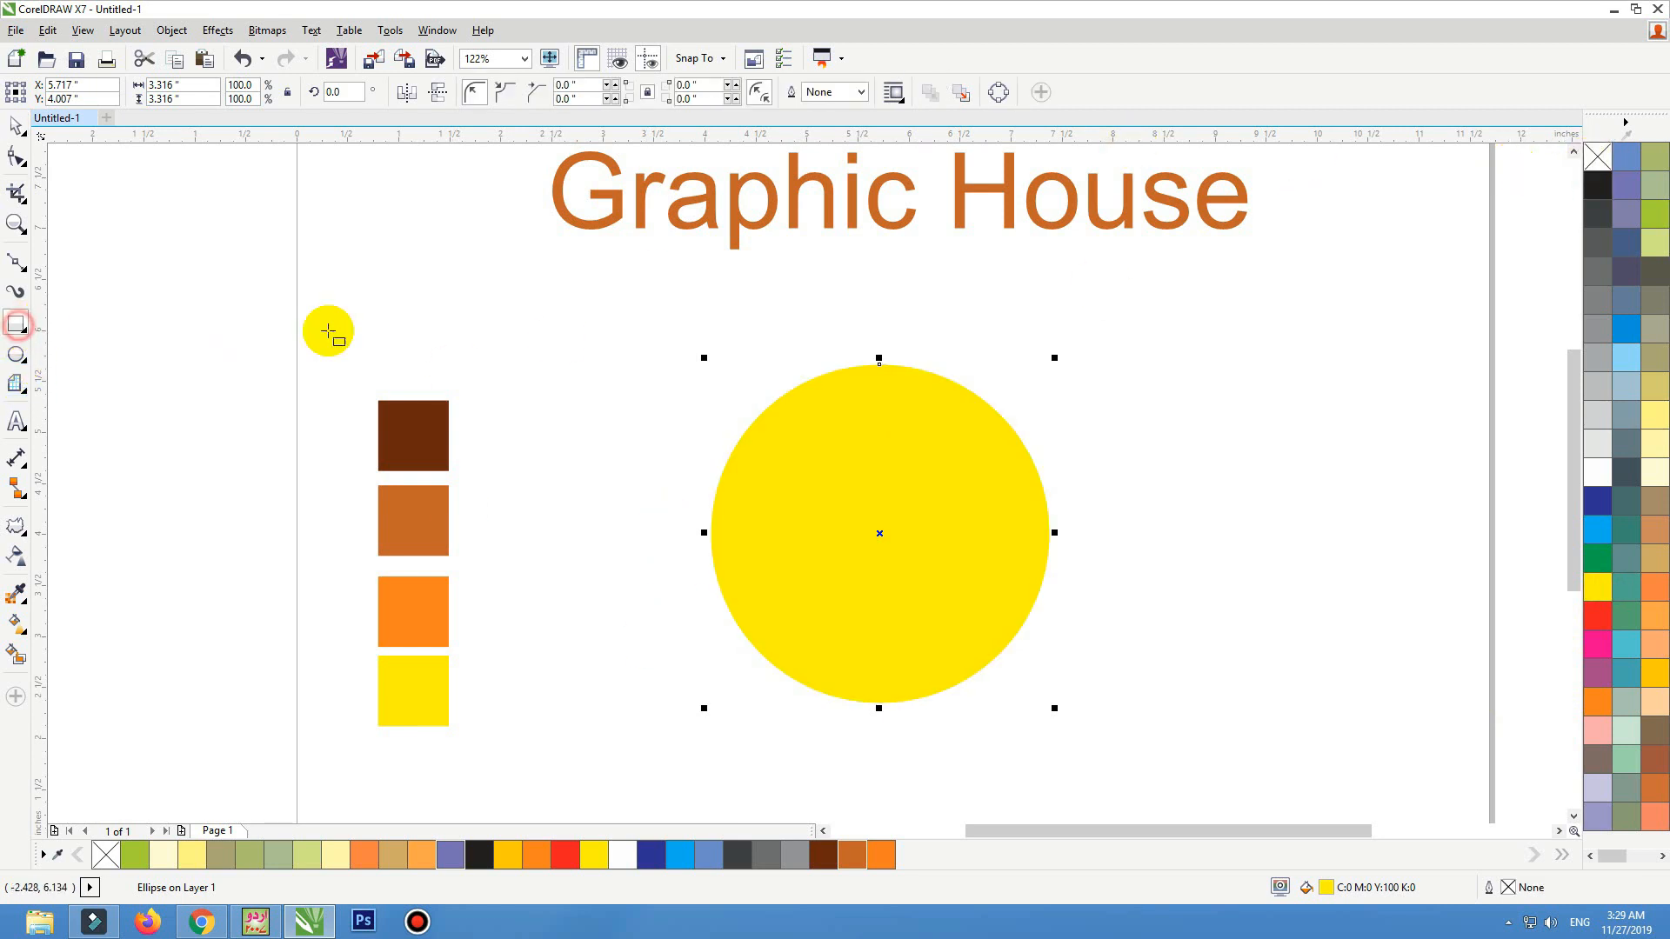
drag(581, 277, 1125, 345)
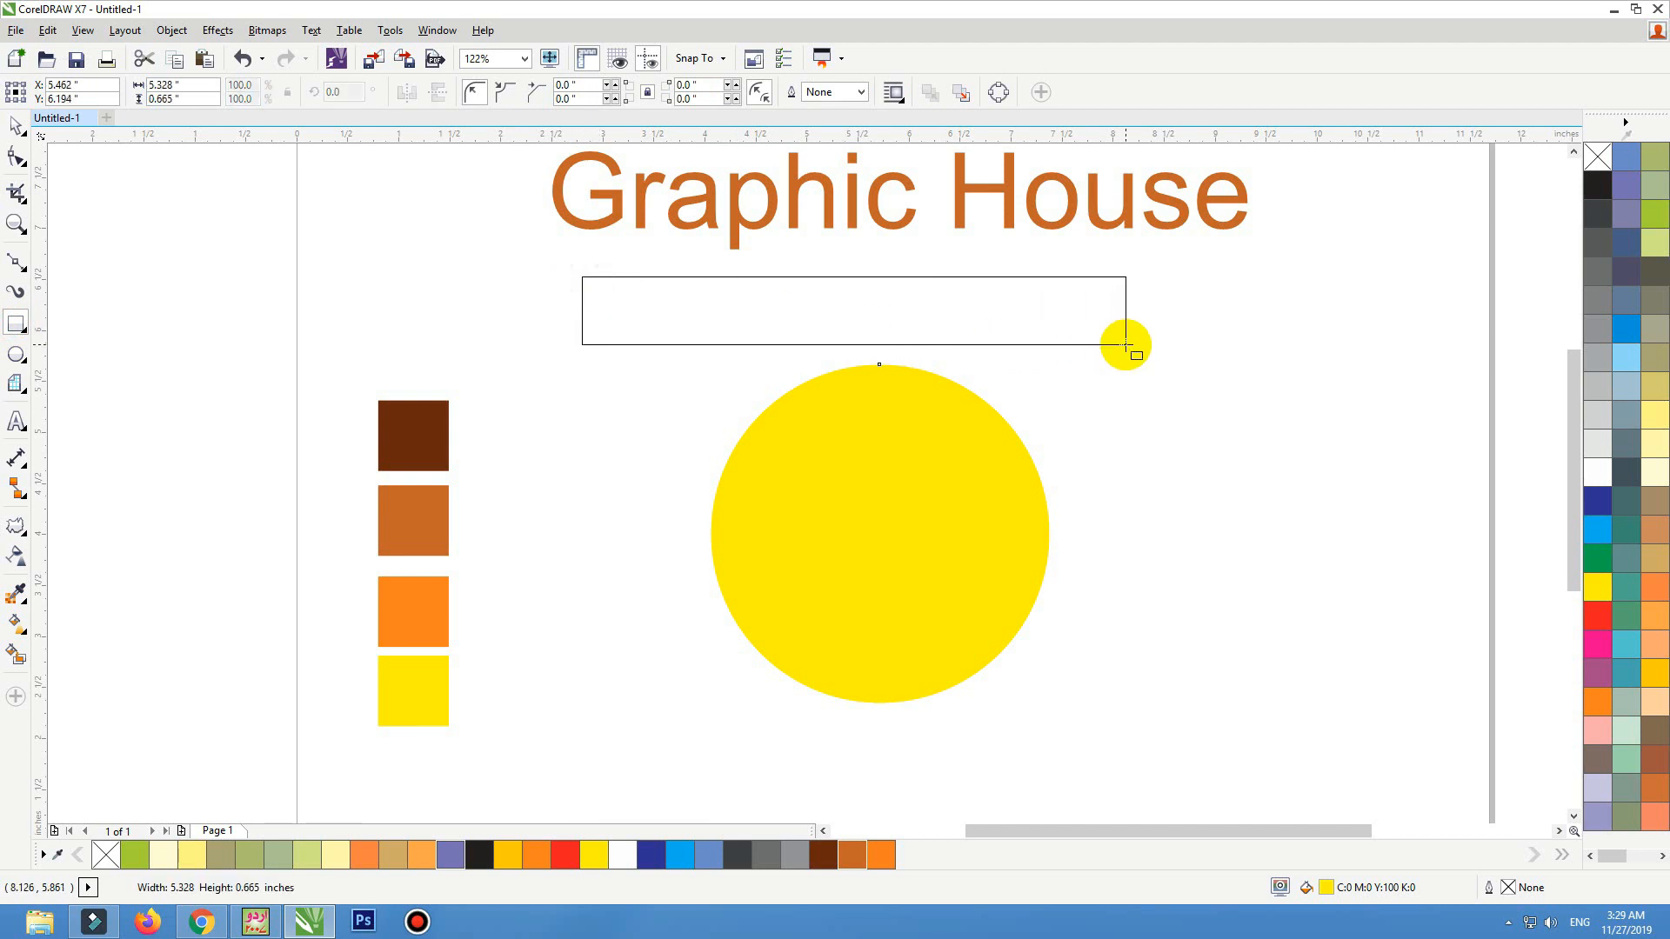
drag(1123, 346, 1122, 348)
key(space)
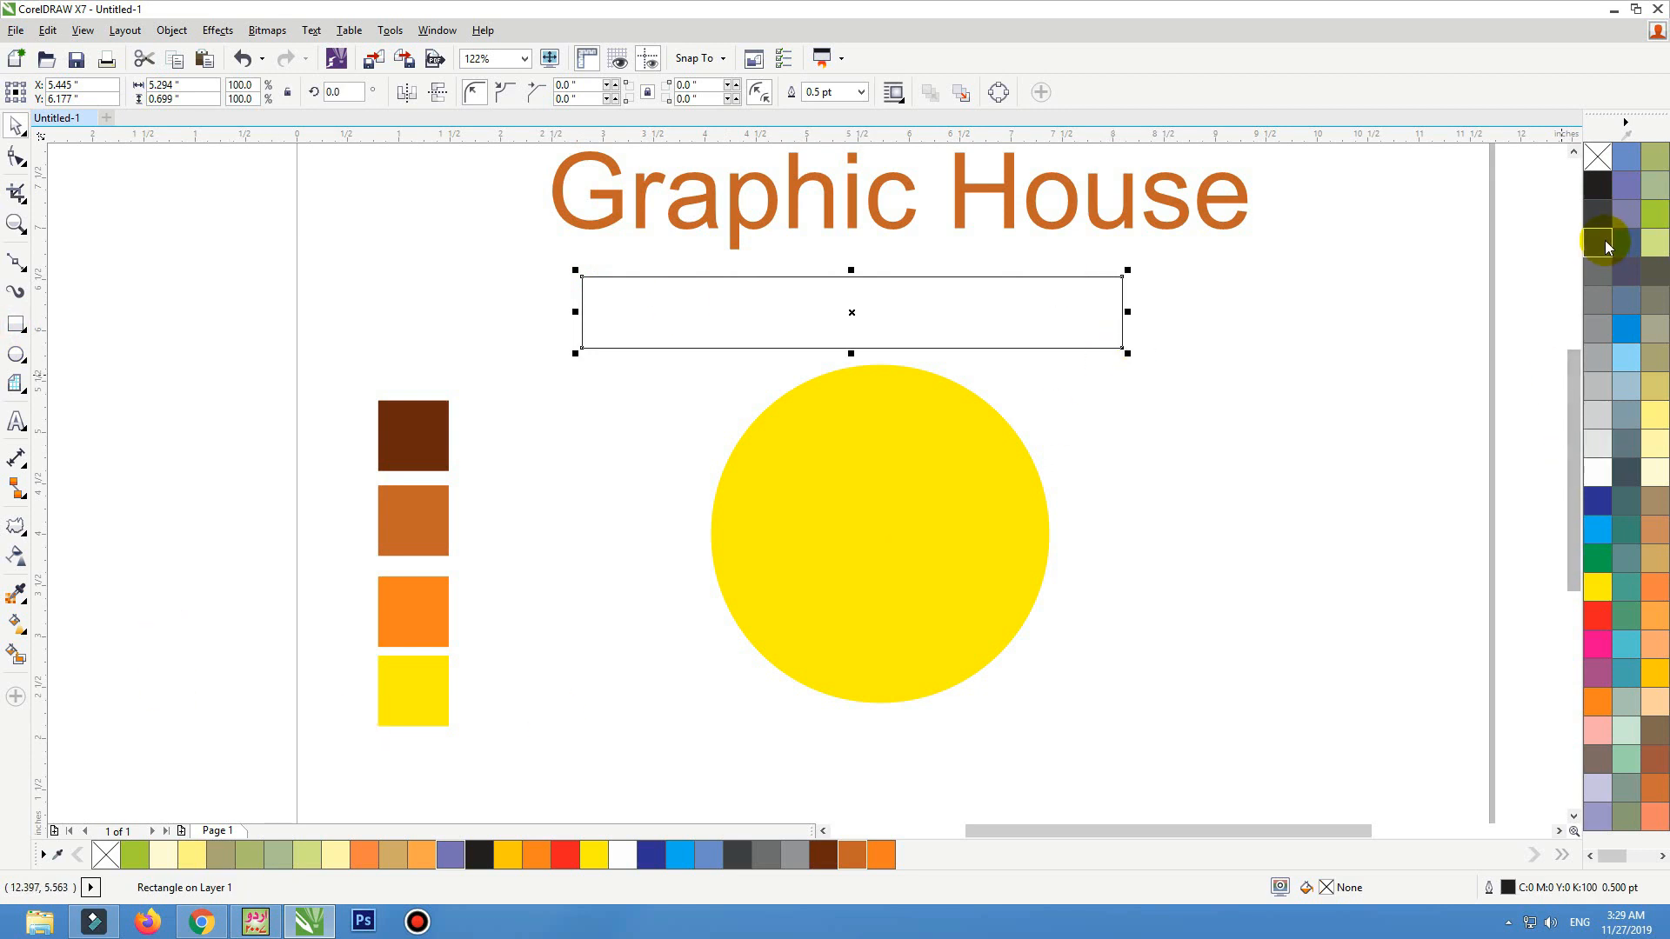
click(1597, 209)
right_click(1600, 155)
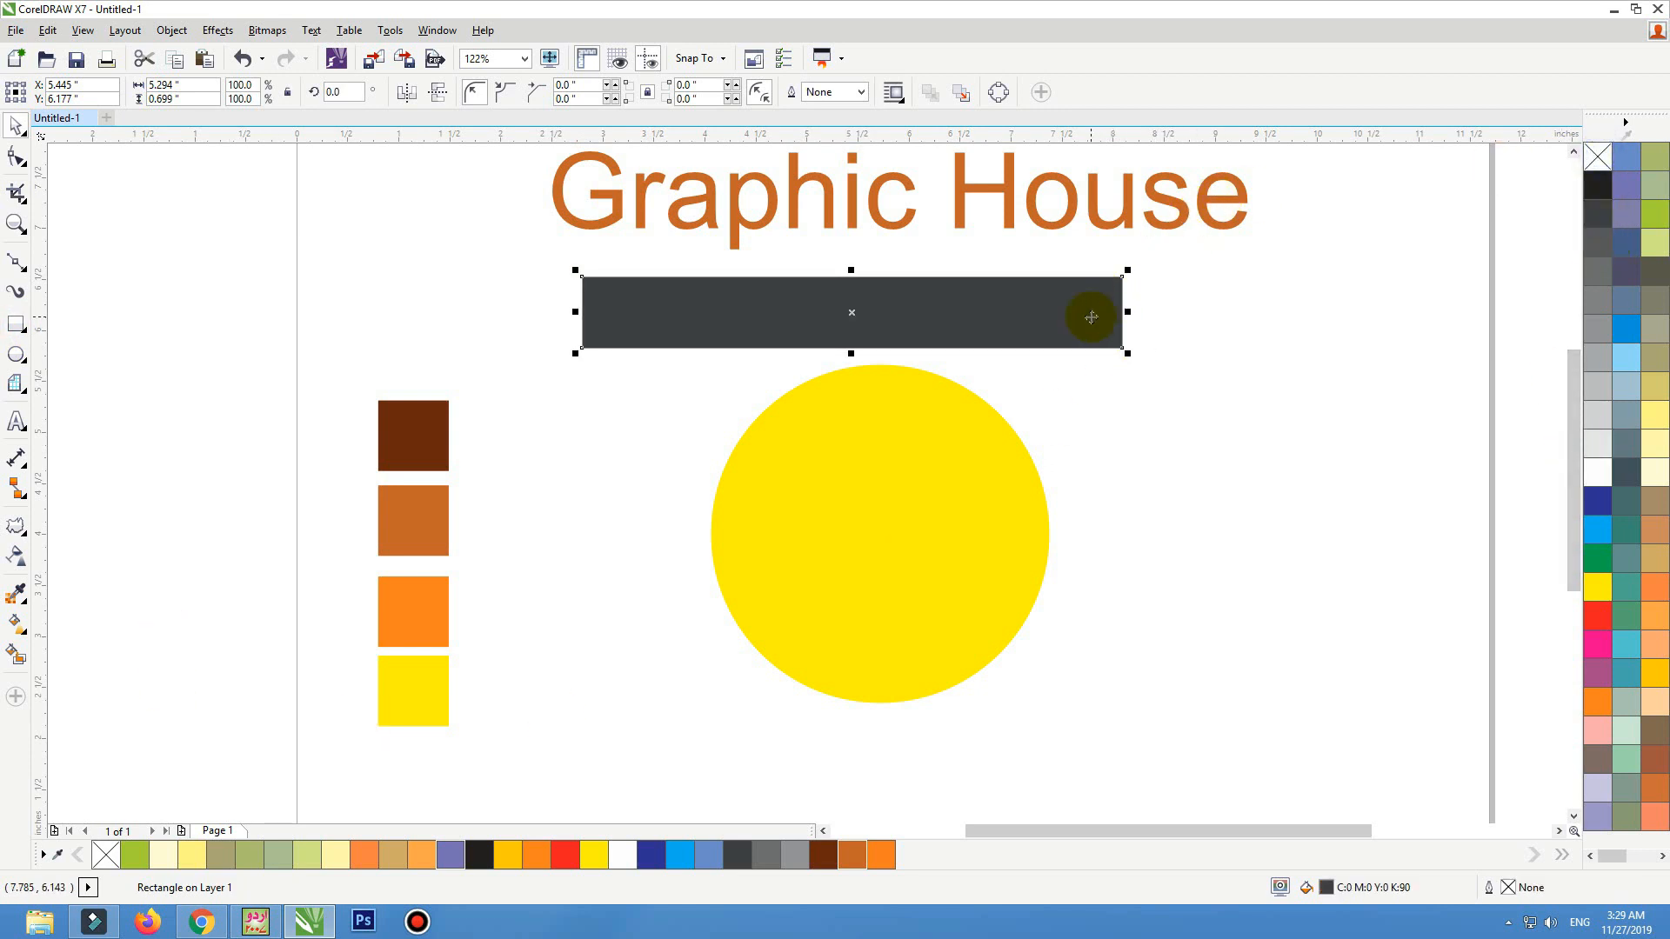
Bend the gray rectangle into a wavy band with a Twister distortion of about 48 degrees
click(26, 534)
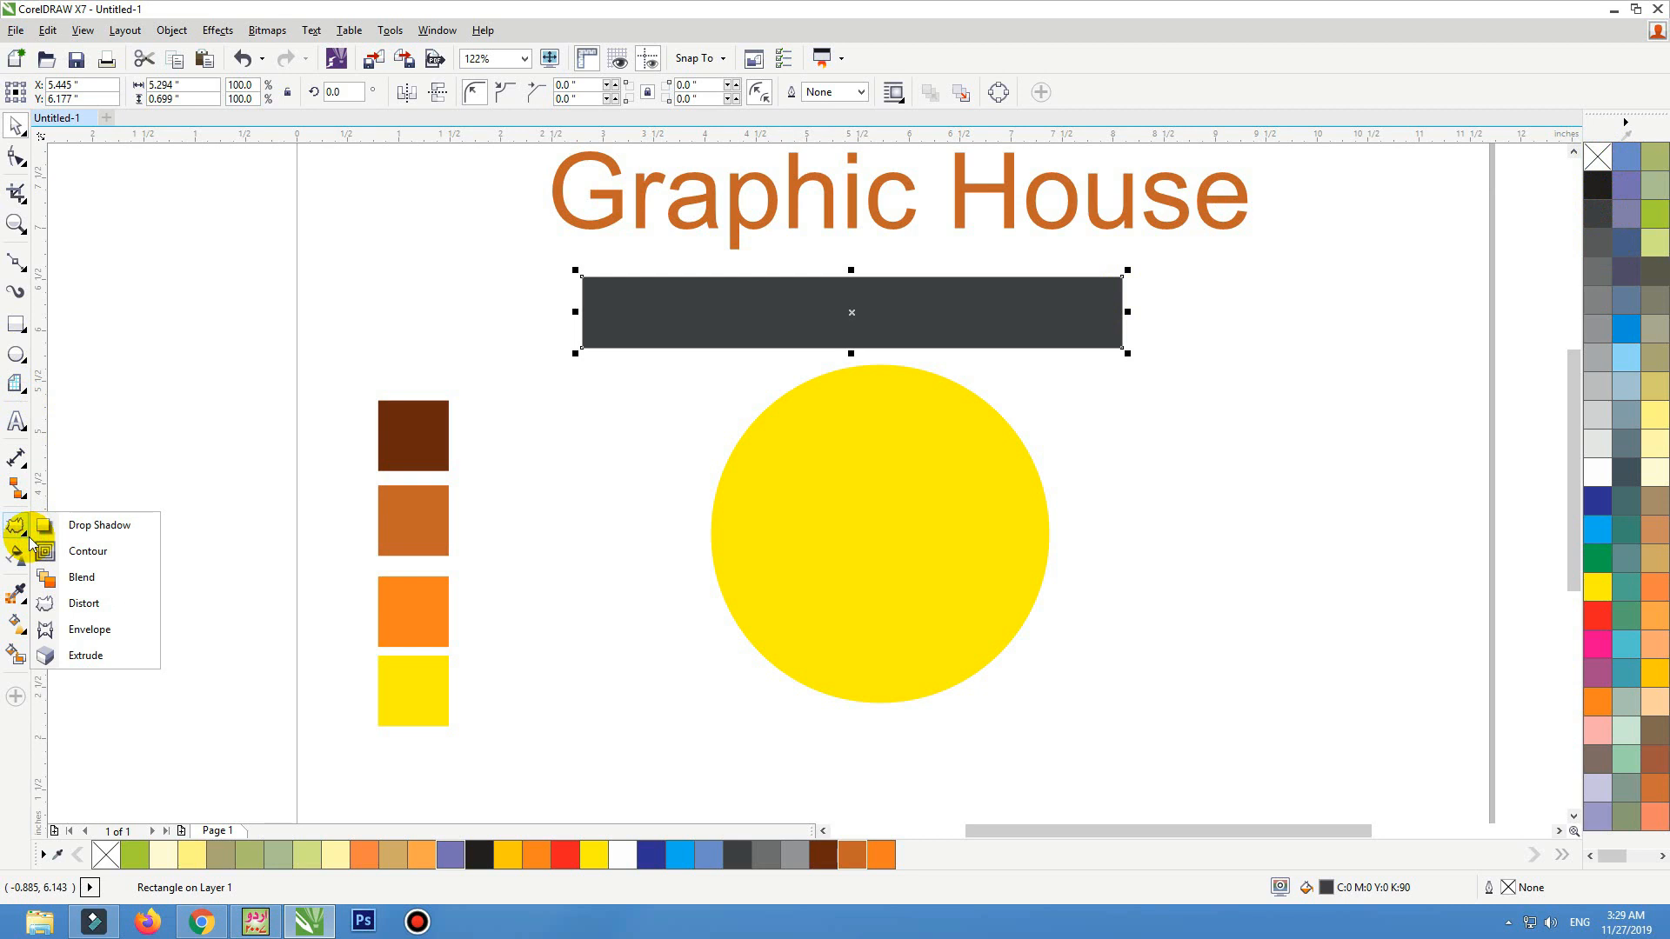
click(126, 609)
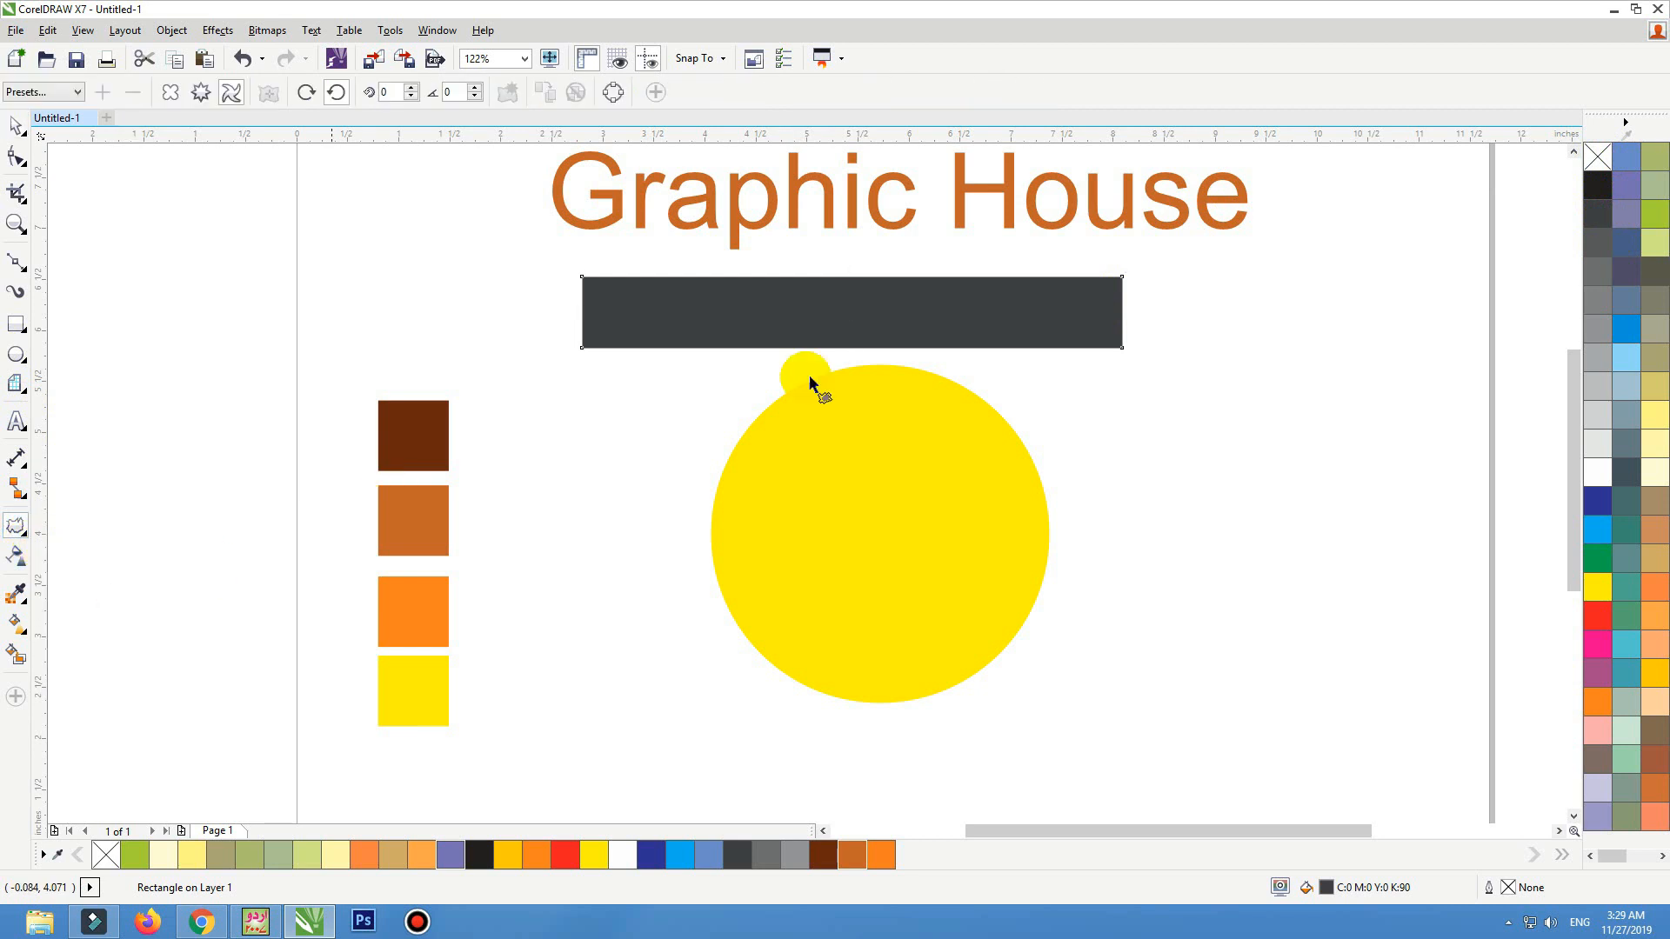
click(206, 96)
click(230, 99)
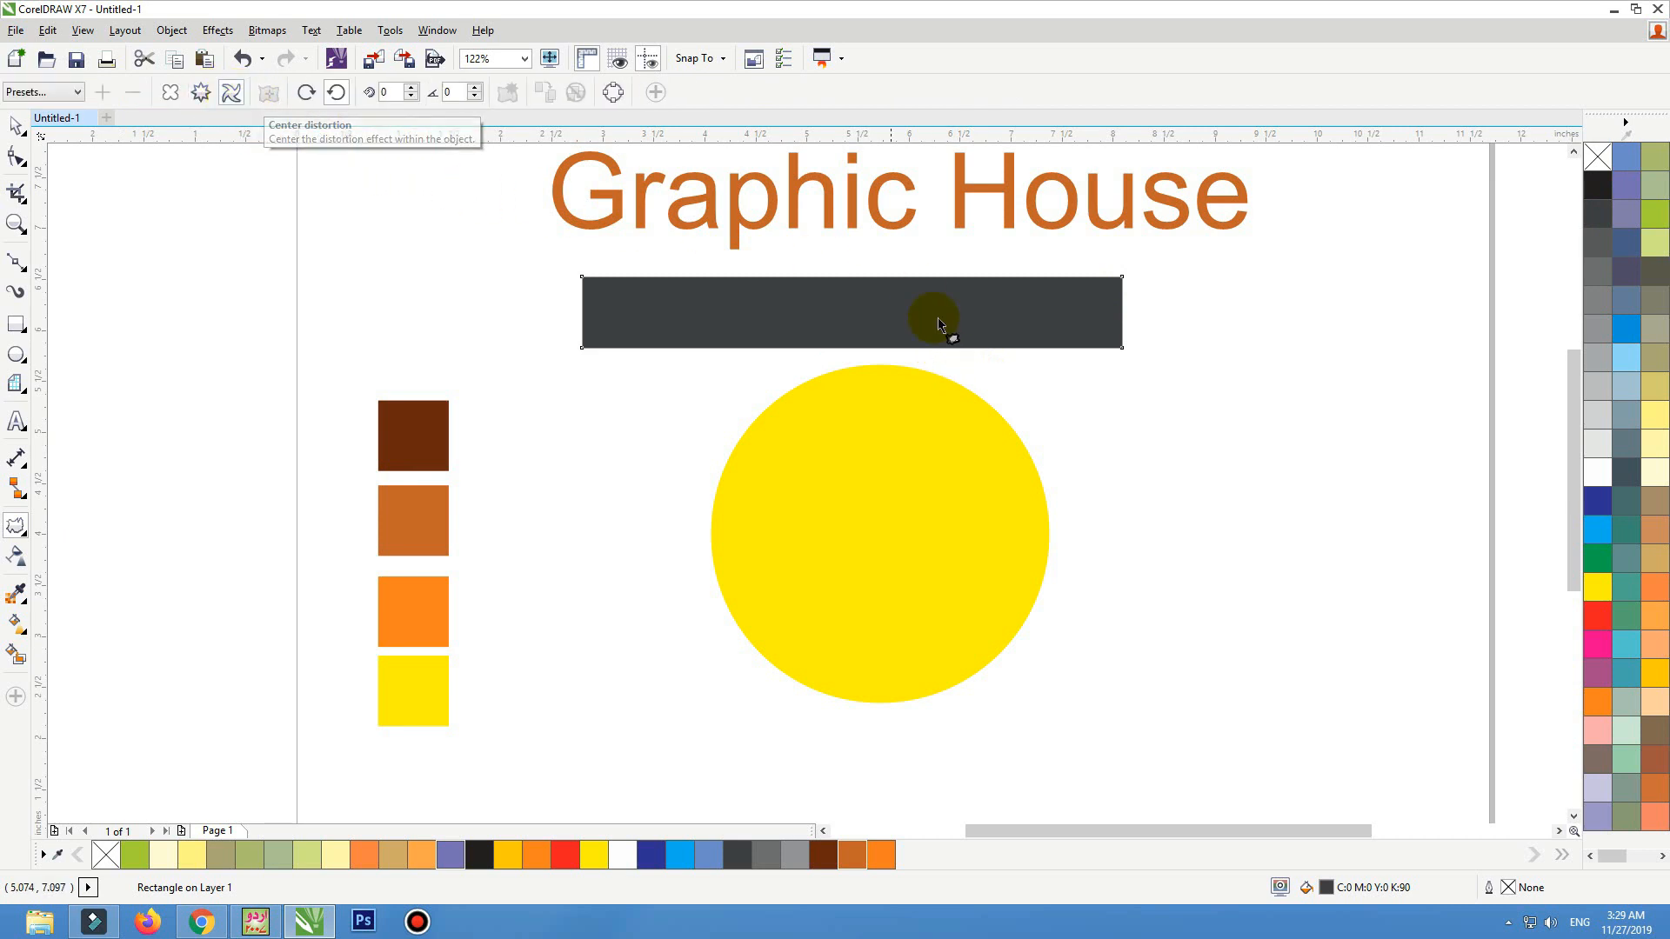
drag(933, 327, 932, 321)
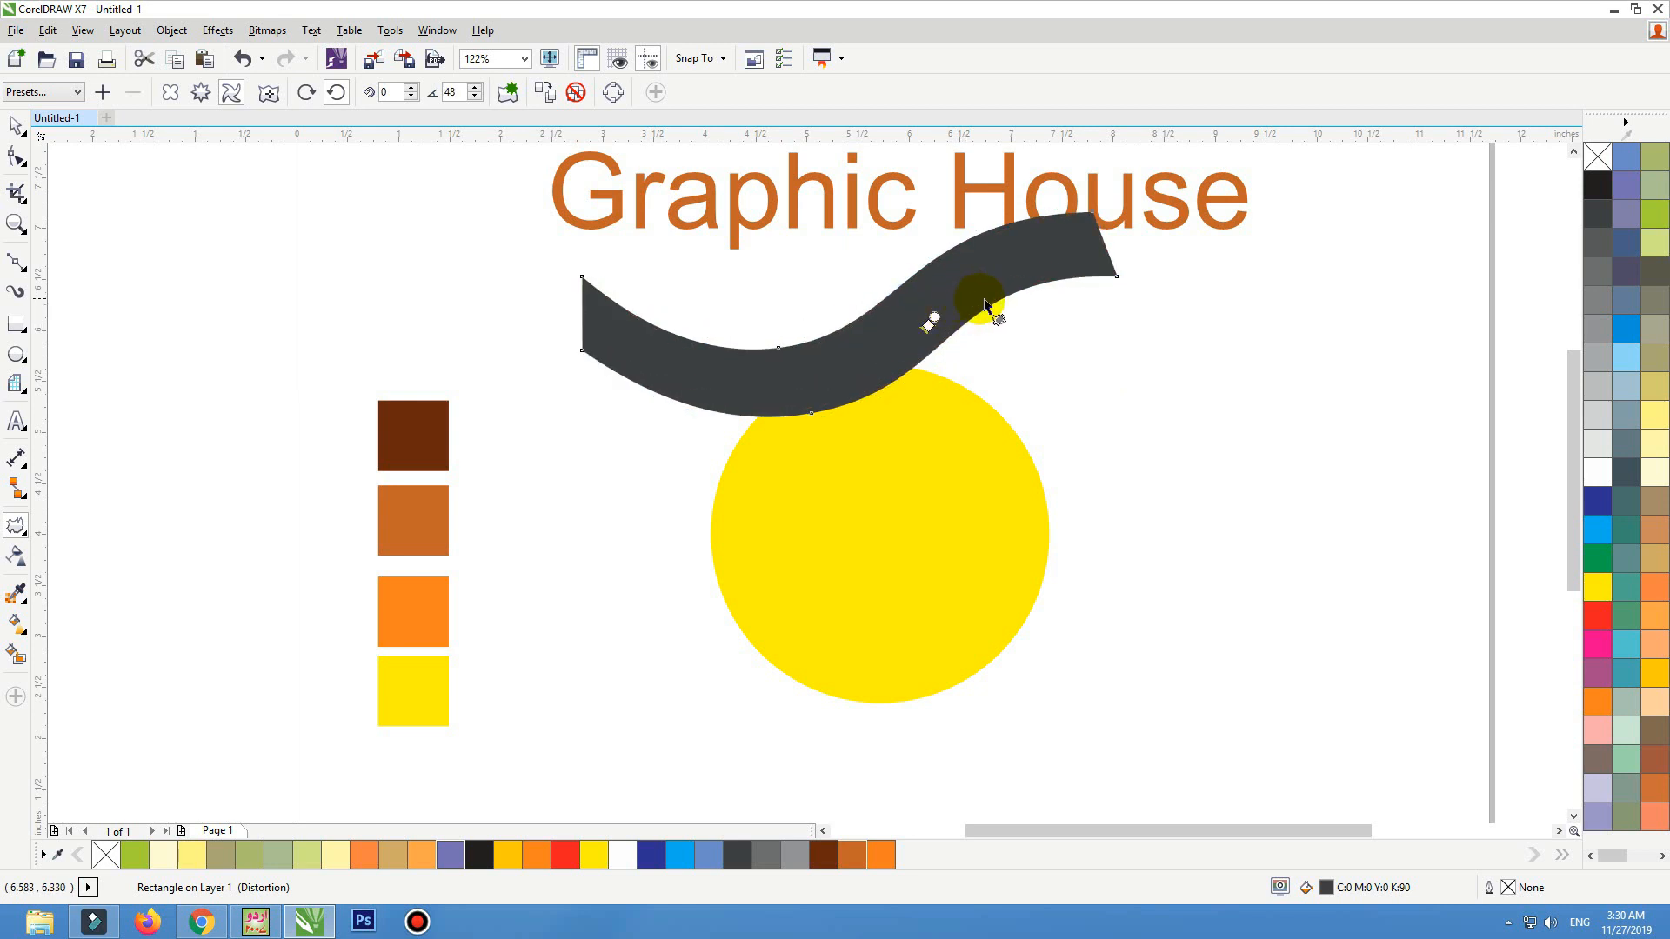
Move the wavy gray band off the title to the area below the yellow circle
click(19, 130)
click(790, 316)
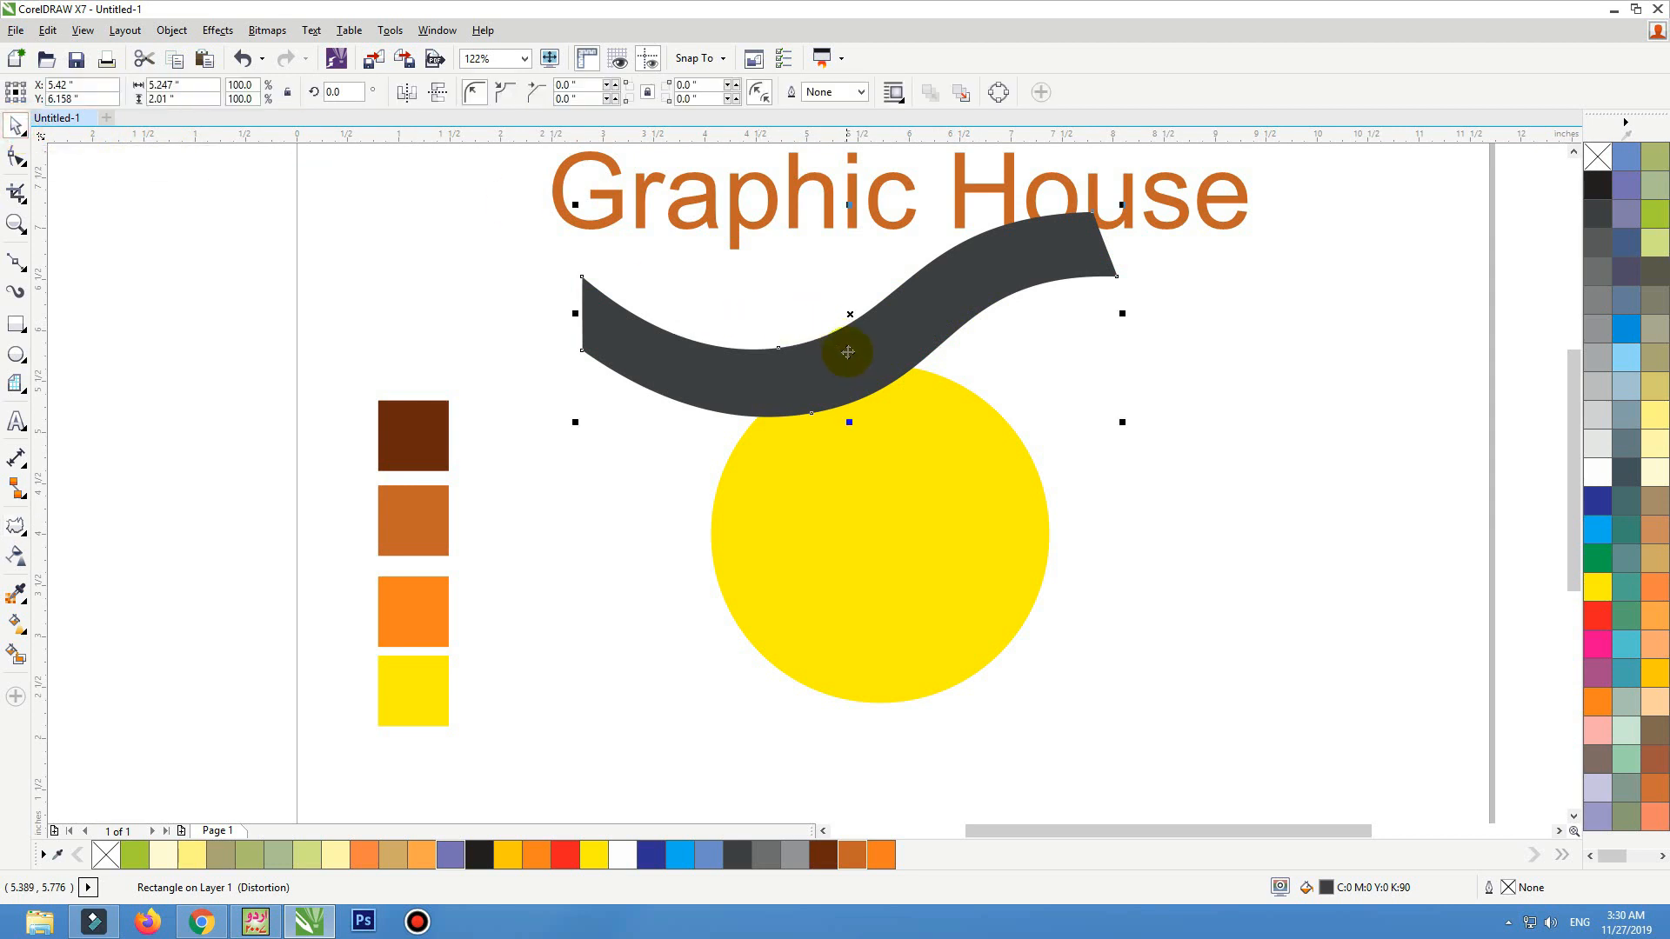
scroll(848, 352, down, 2)
drag(848, 352, 881, 570)
scroll(870, 570, up, 2)
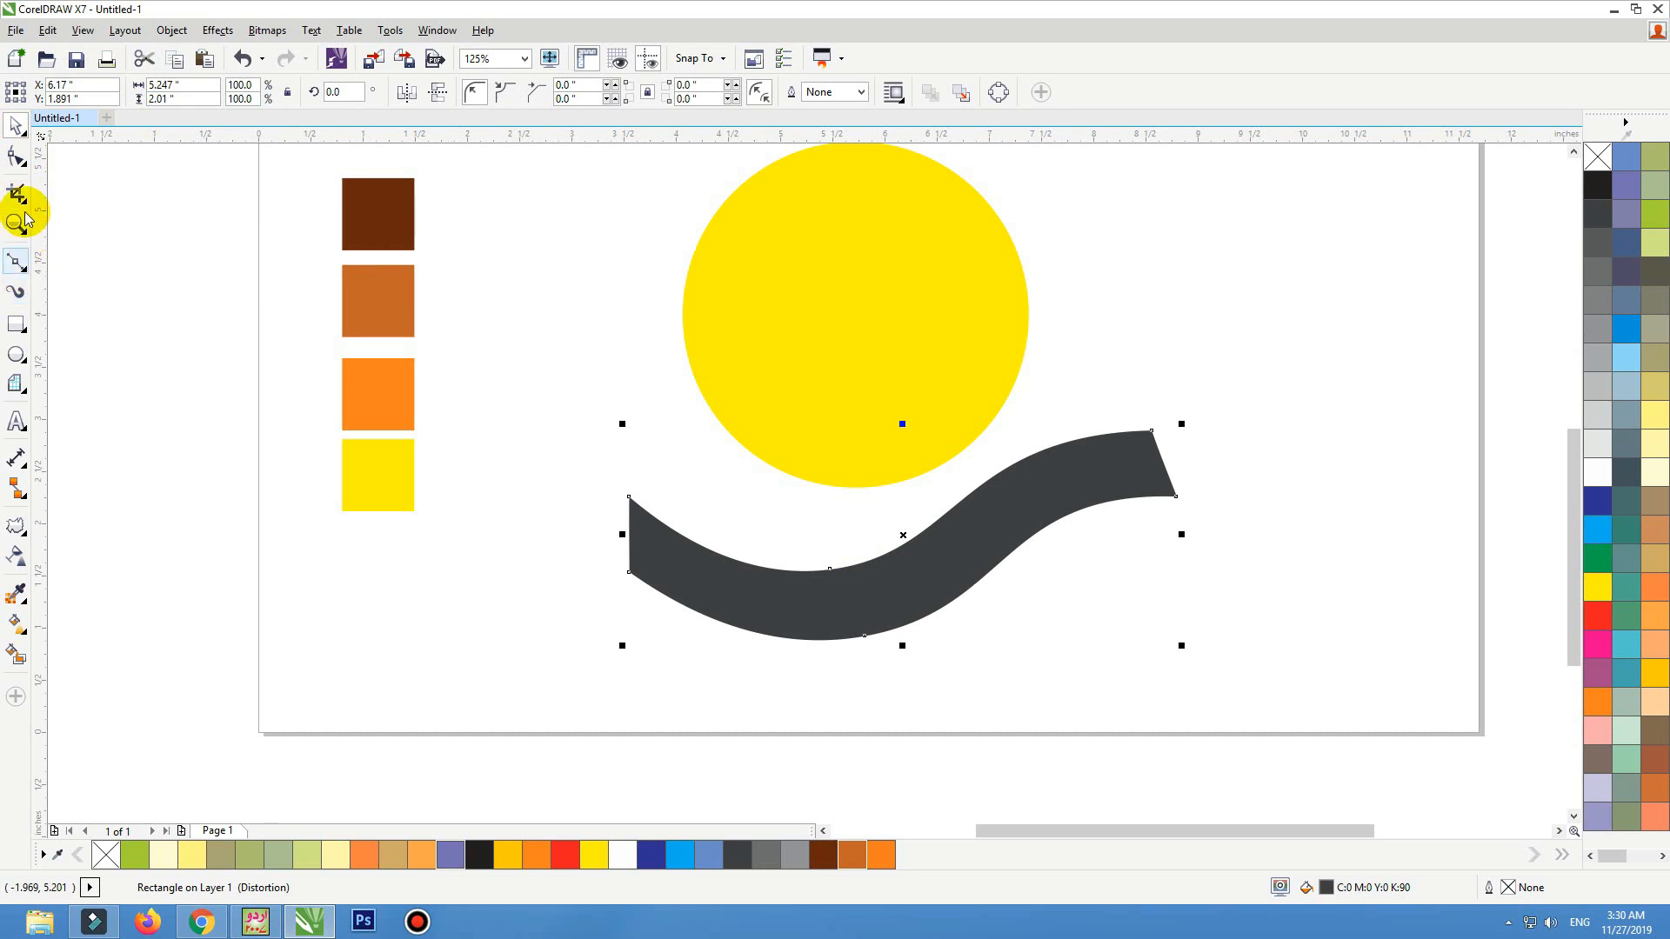
Convert the distorted gray band to curves and shift it slightly closer to the circle
click(18, 158)
click(708, 422)
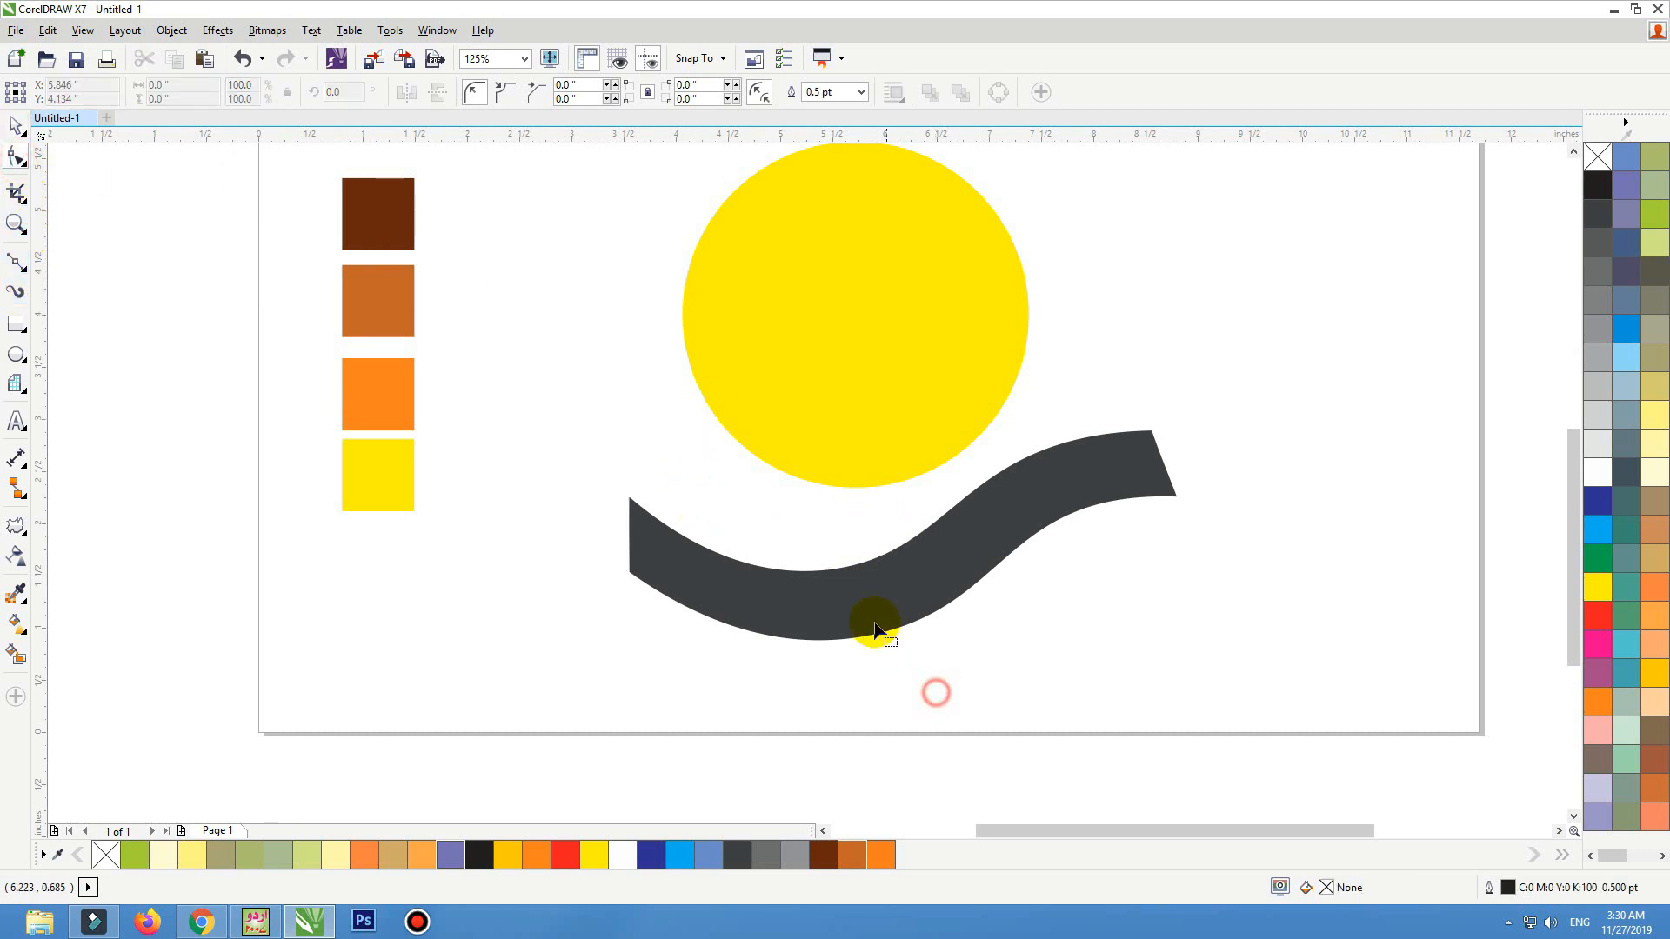
key(space)
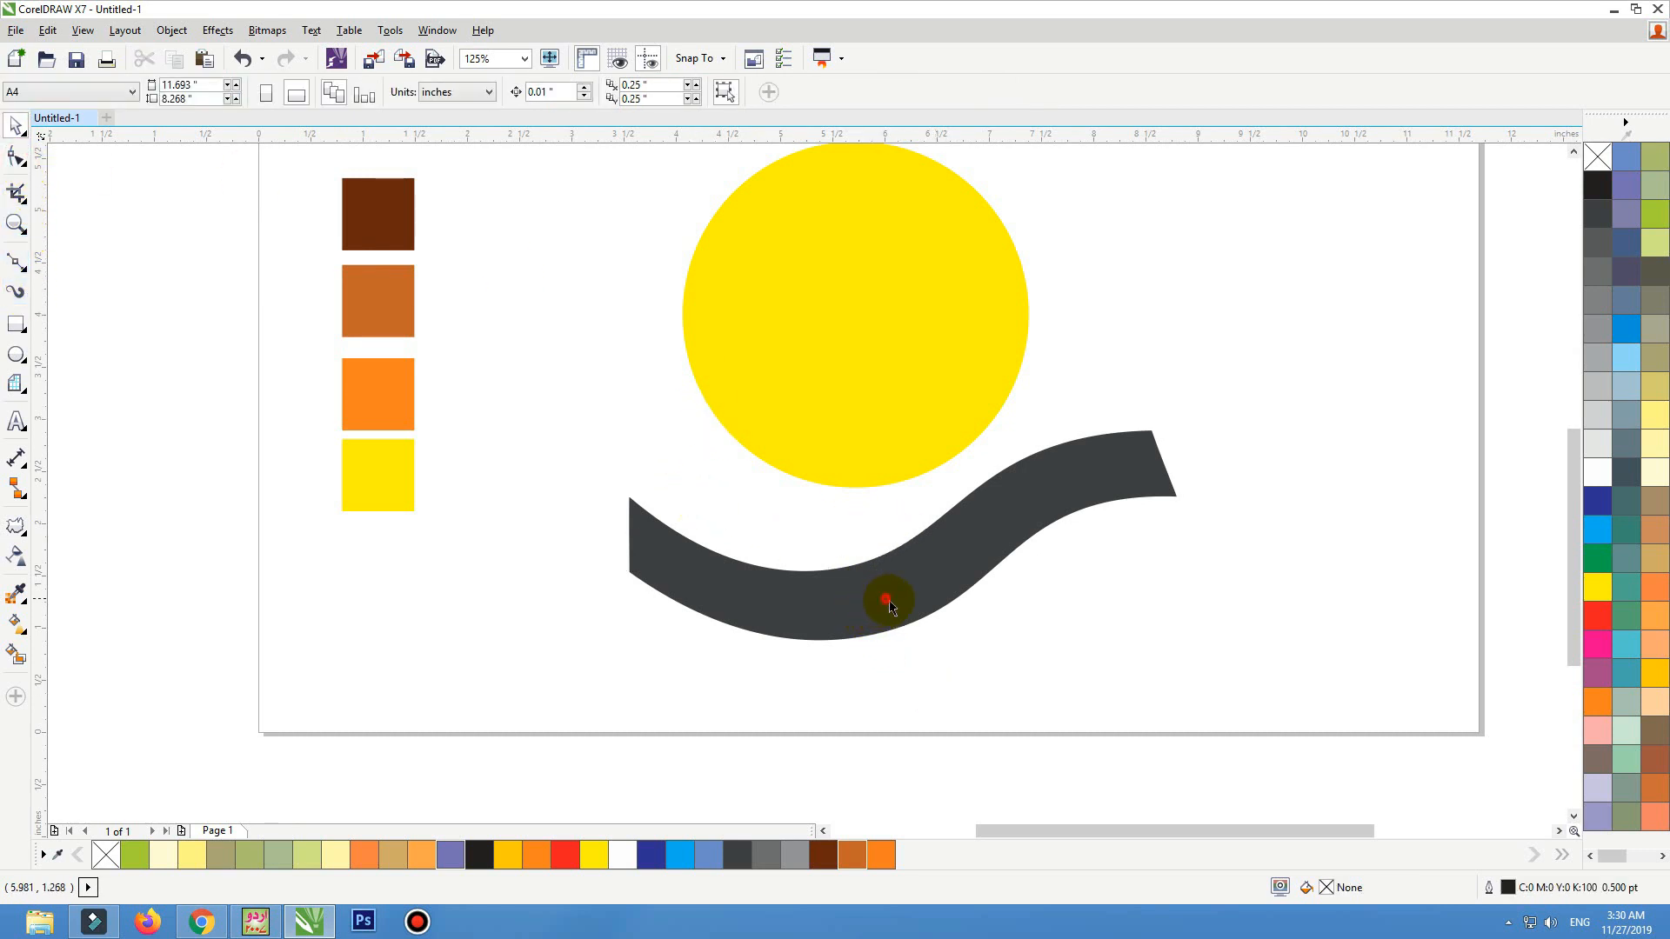
drag(882, 594, 903, 602)
double_click(903, 600)
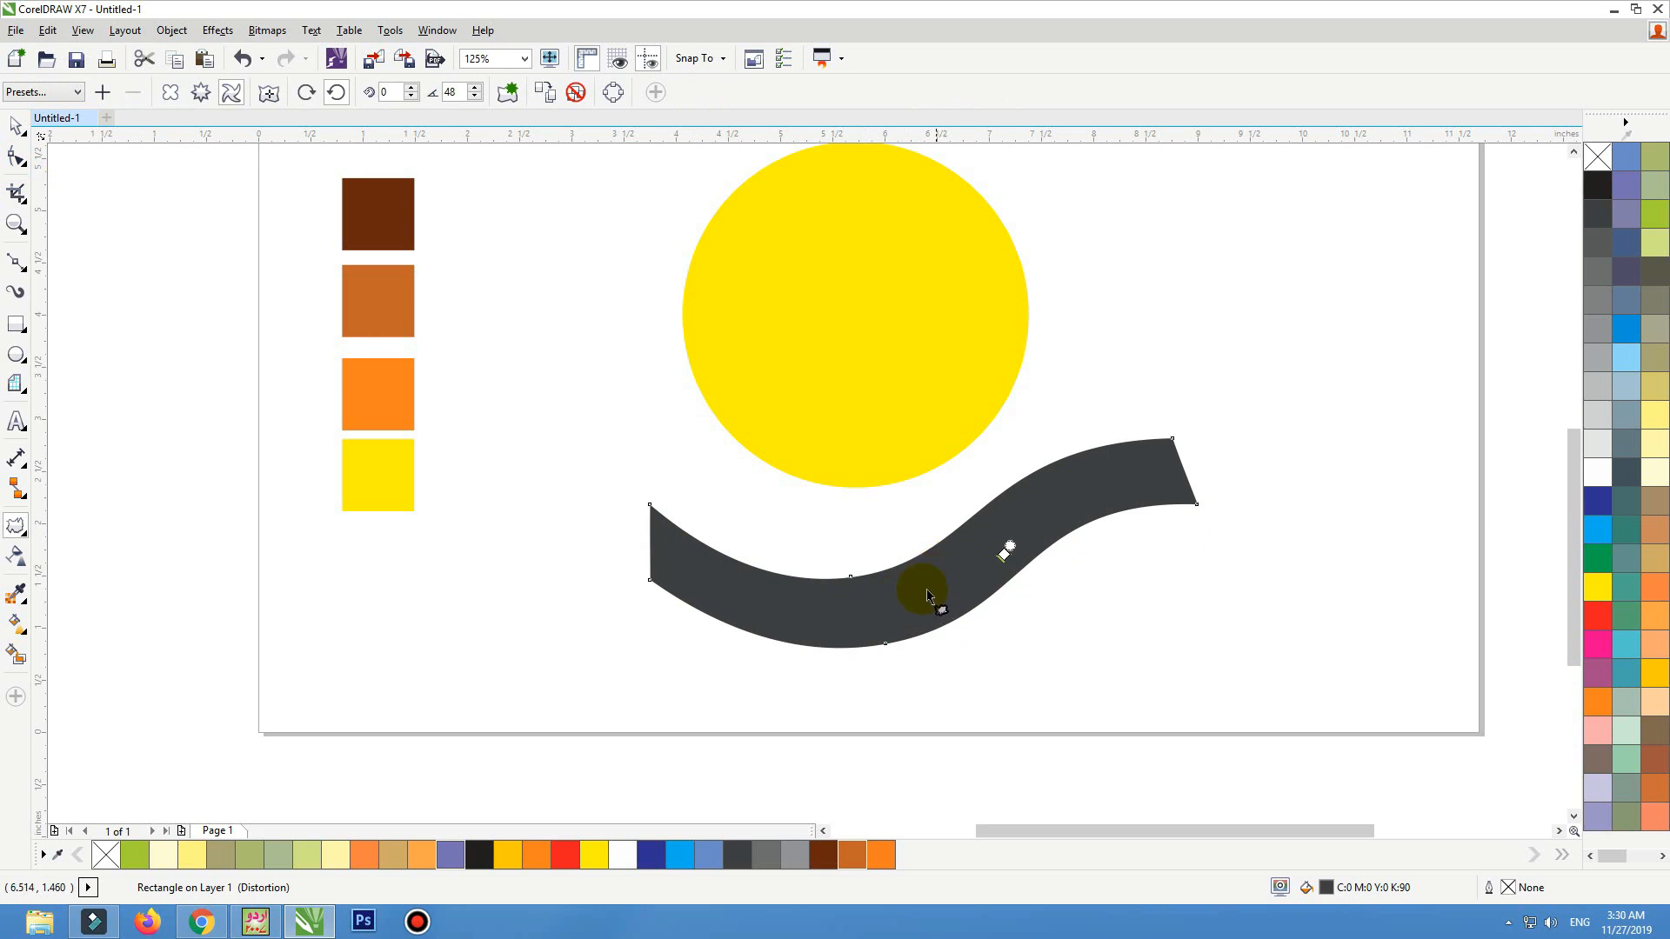
key(space)
drag(905, 608, 882, 581)
key(ctrl+z)
key(ctrl+q)
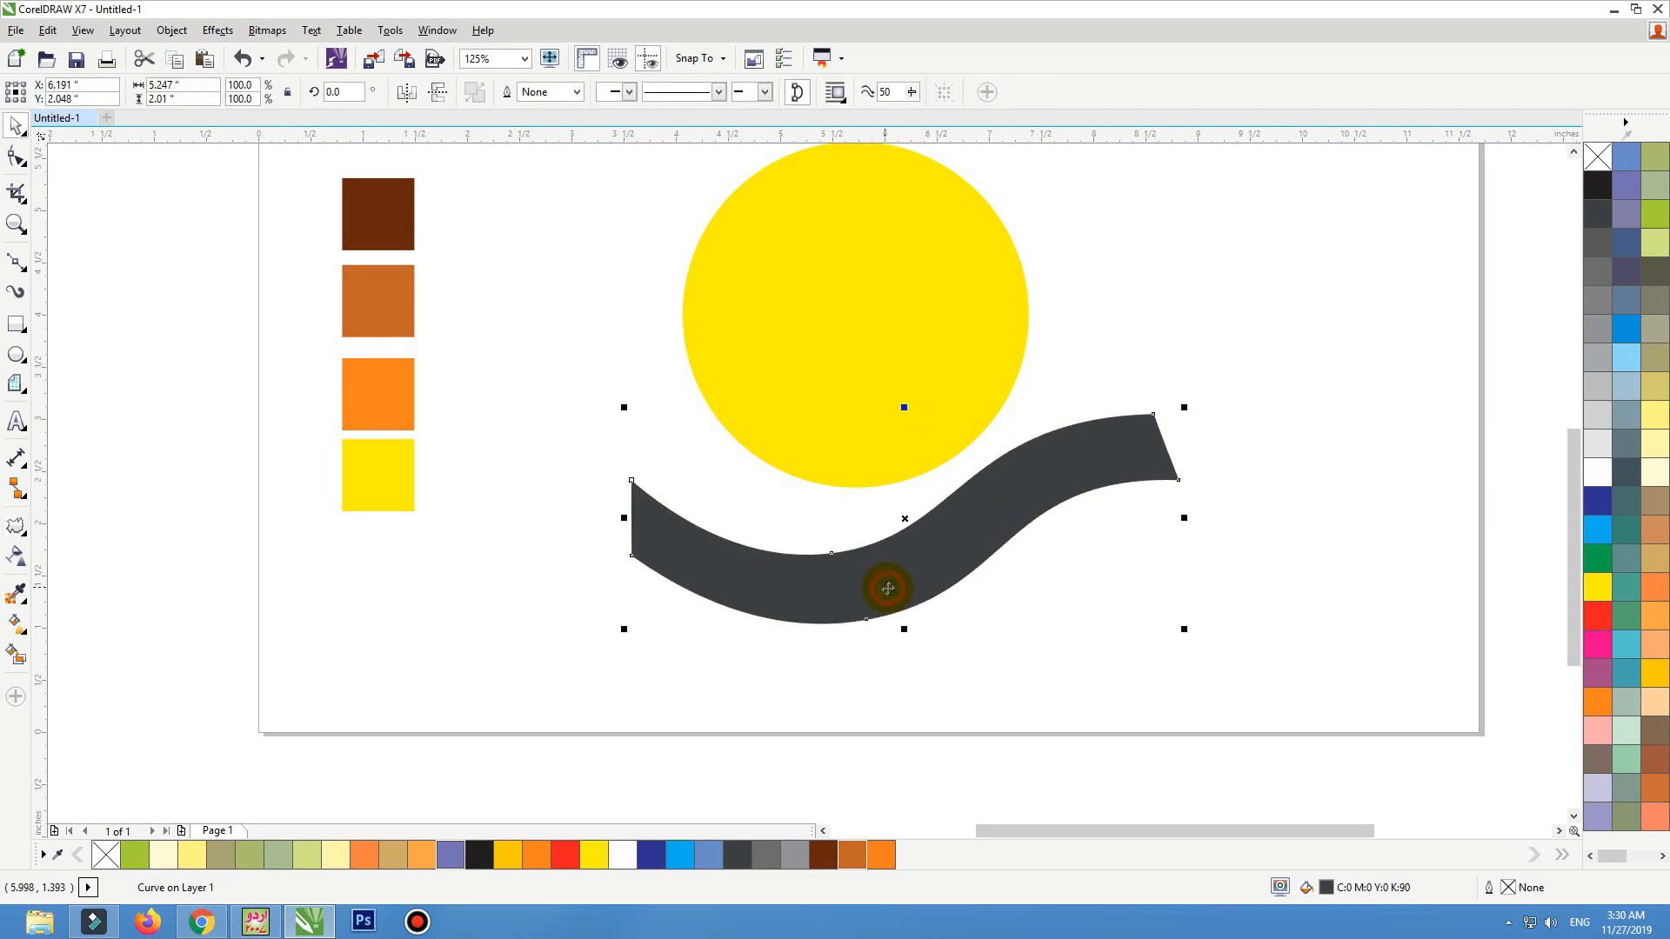
Delete the two middle nodes of the gray band to smooth its wave
click(15, 157)
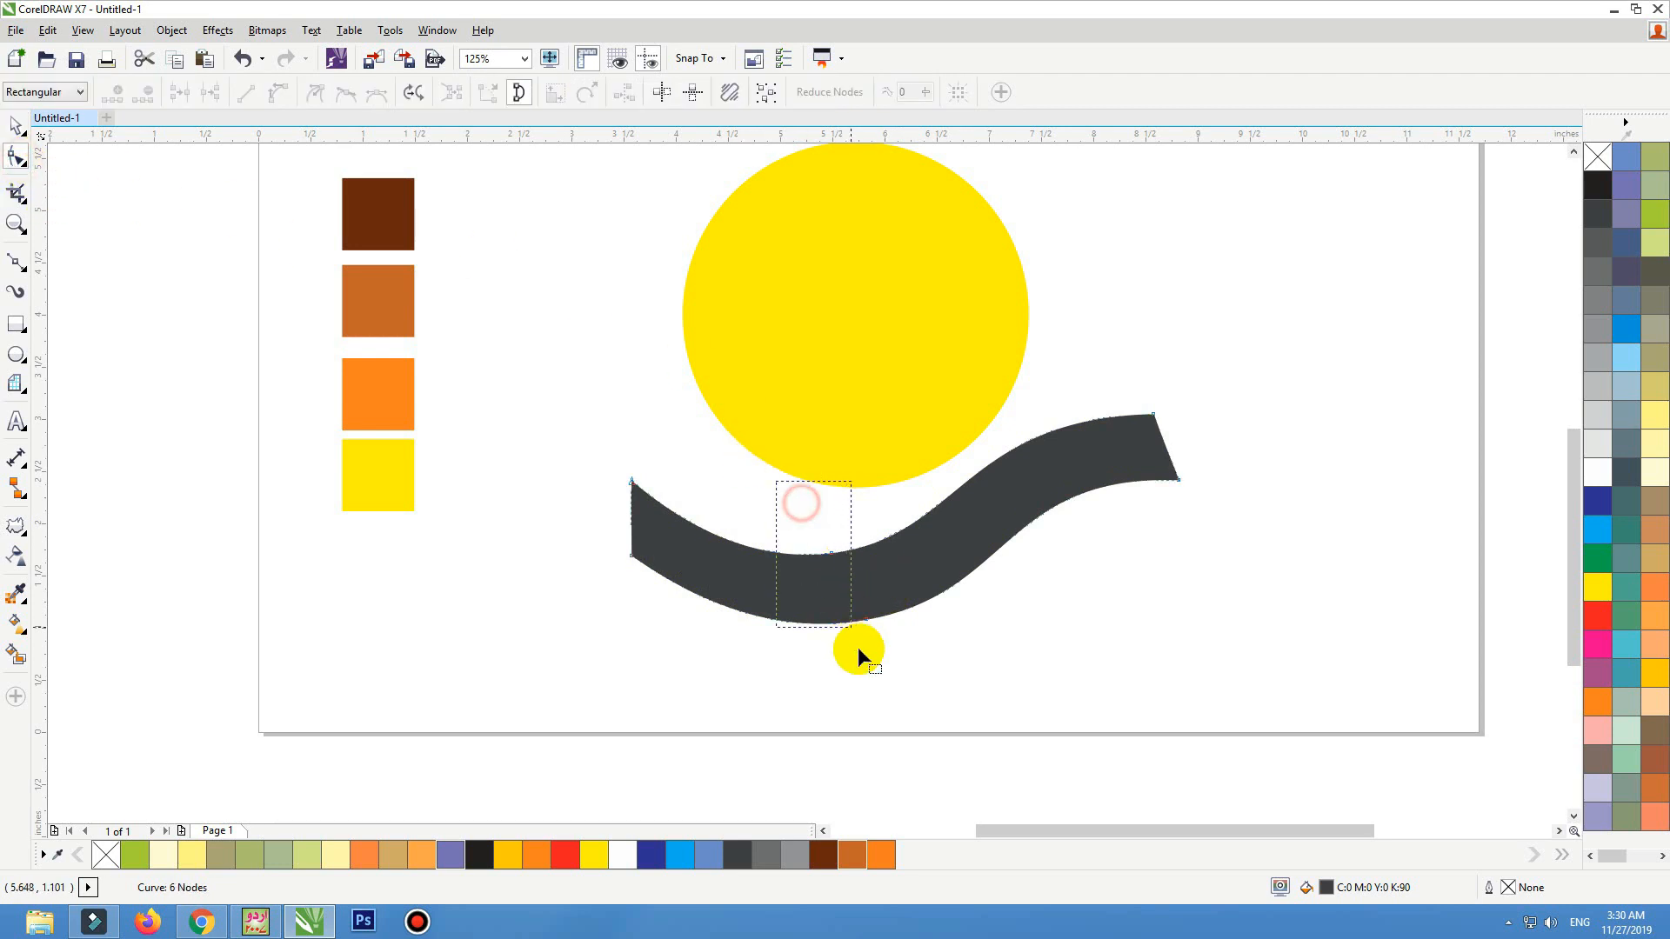
drag(884, 684, 883, 683)
key(Delete)
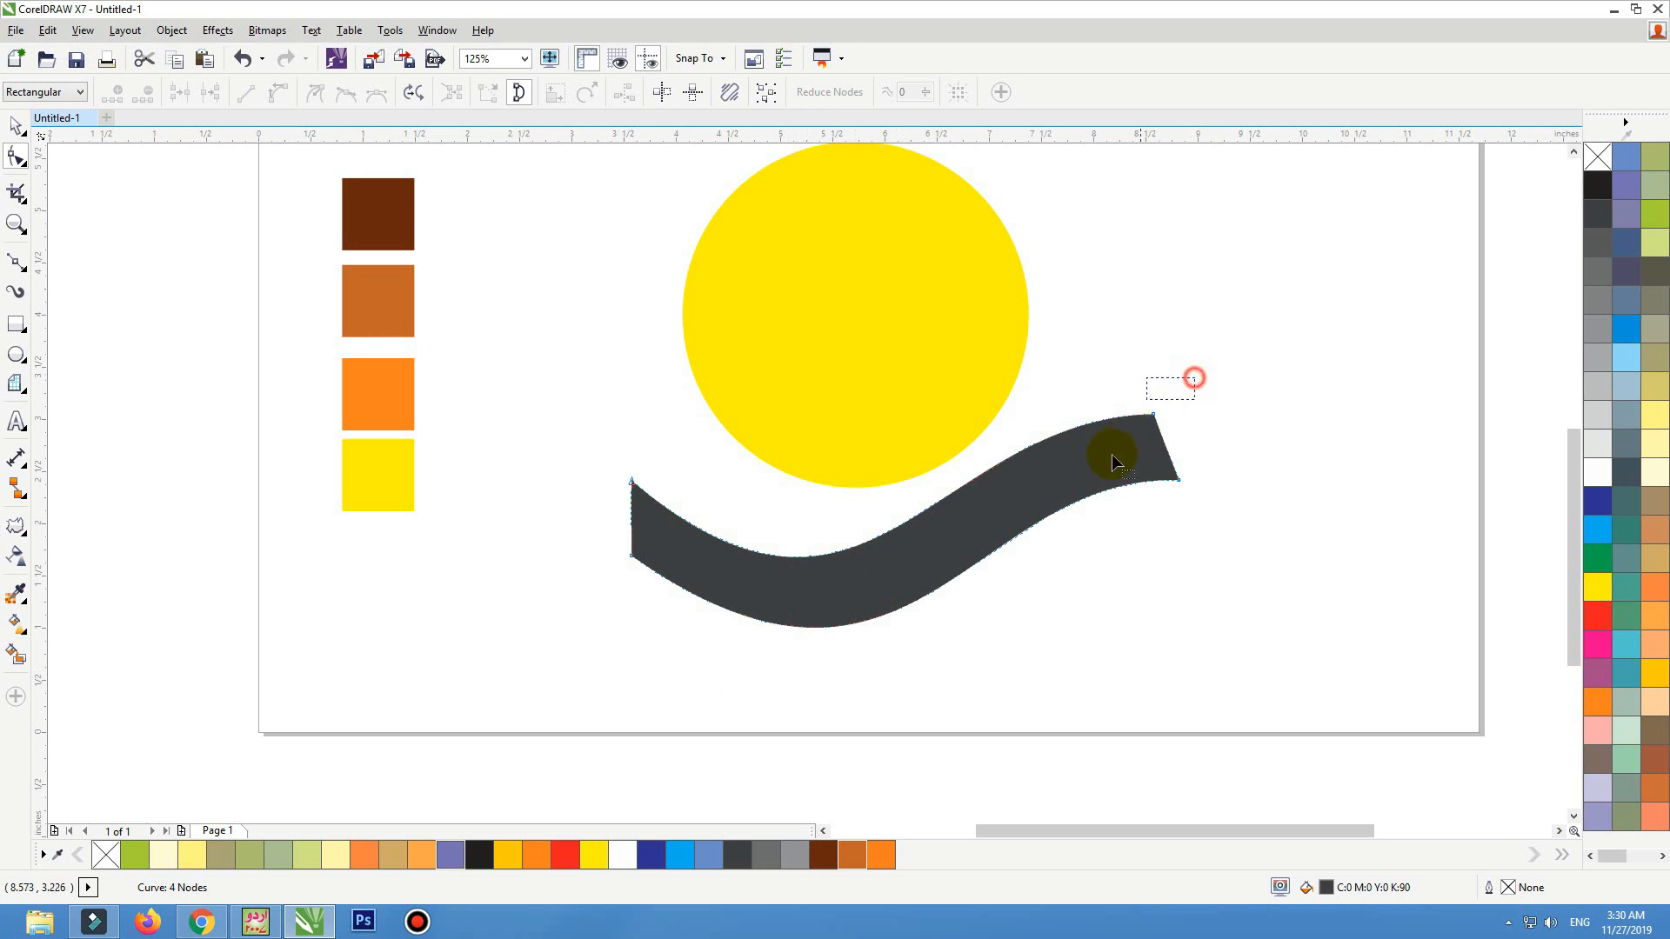
Widen the band's right end and narrow its left end by moving the corner nodes, then nudge the band upward
click(1154, 417)
drag(1154, 420, 1155, 383)
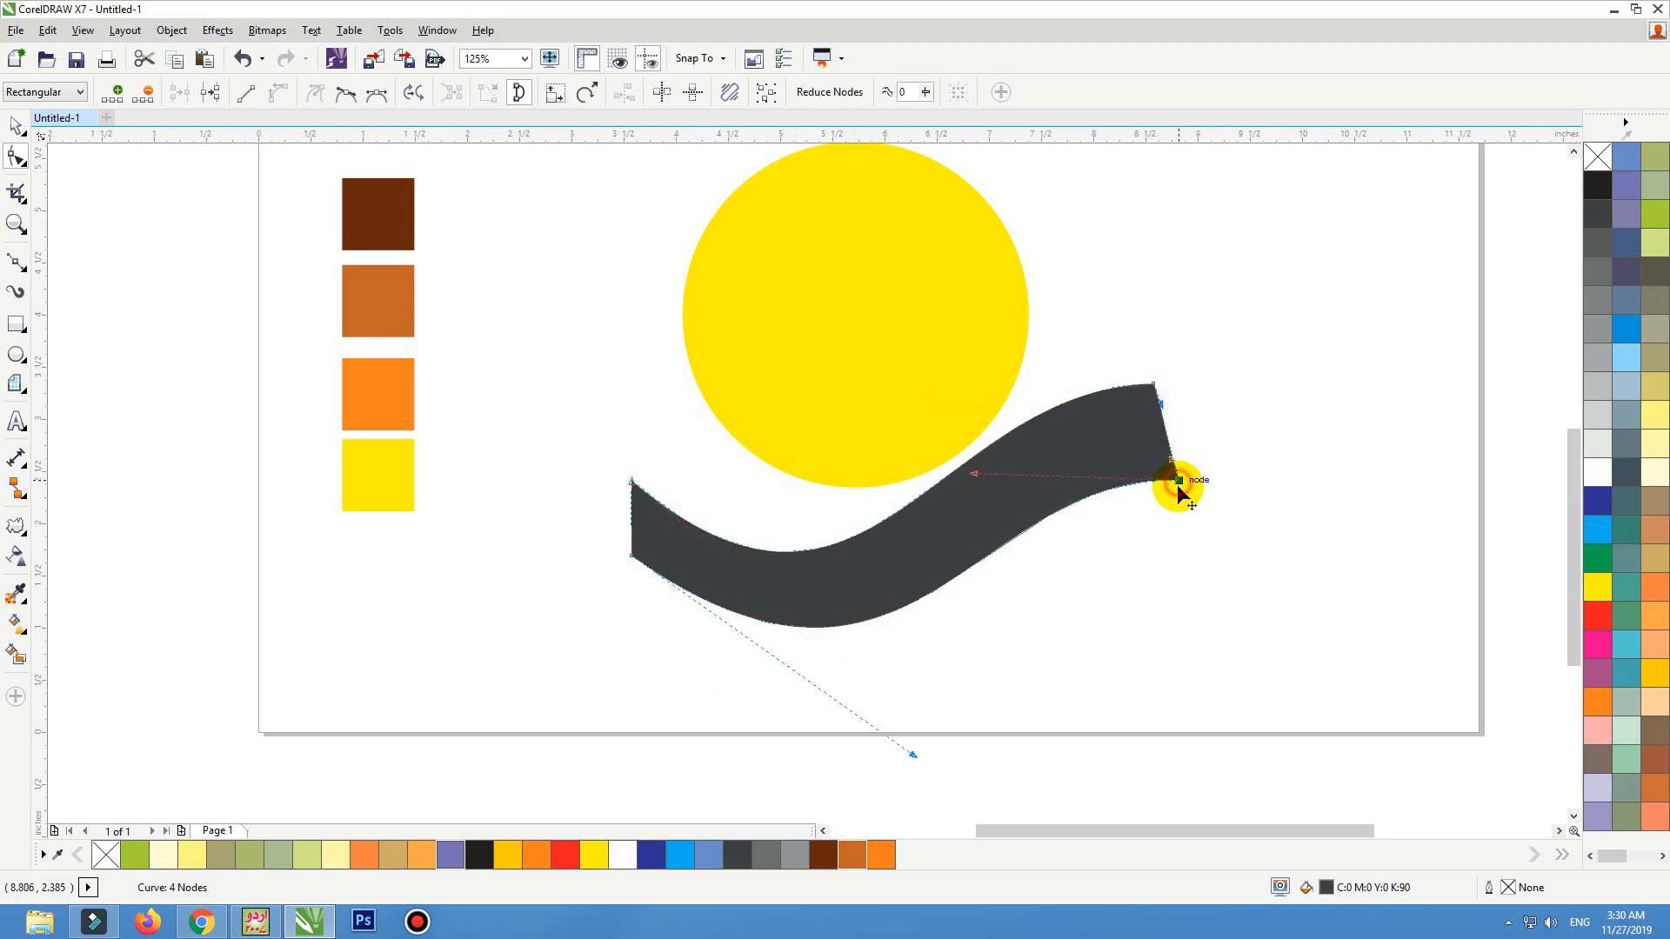
drag(1178, 483, 1179, 495)
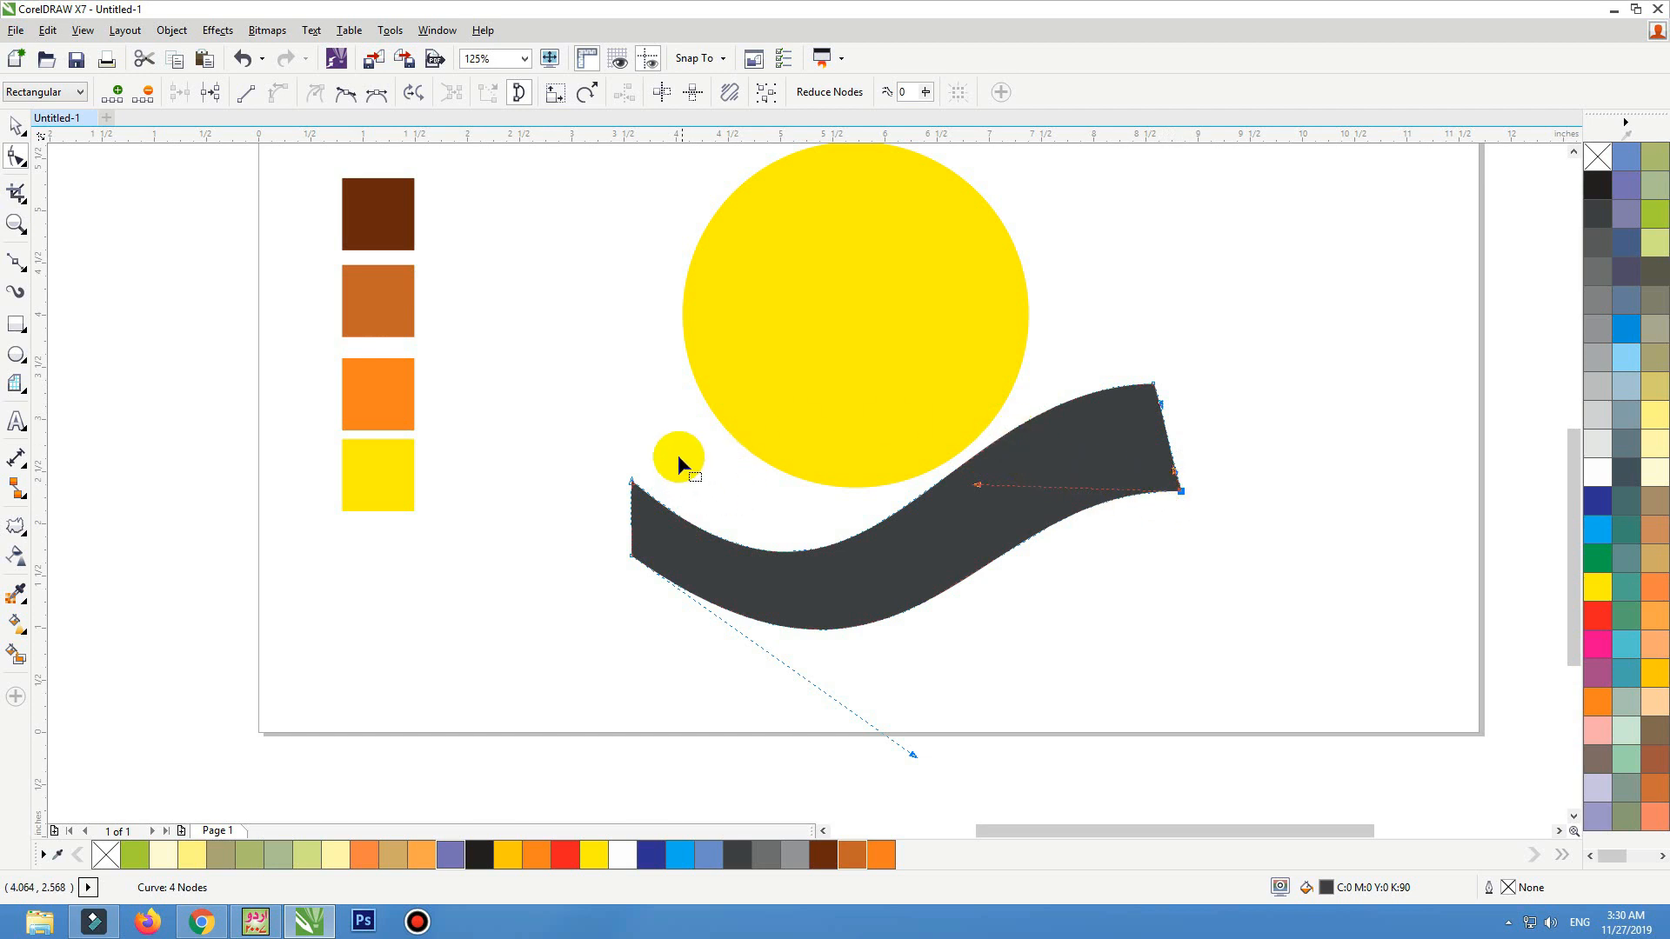
drag(632, 483, 632, 495)
key(space)
drag(986, 504, 986, 486)
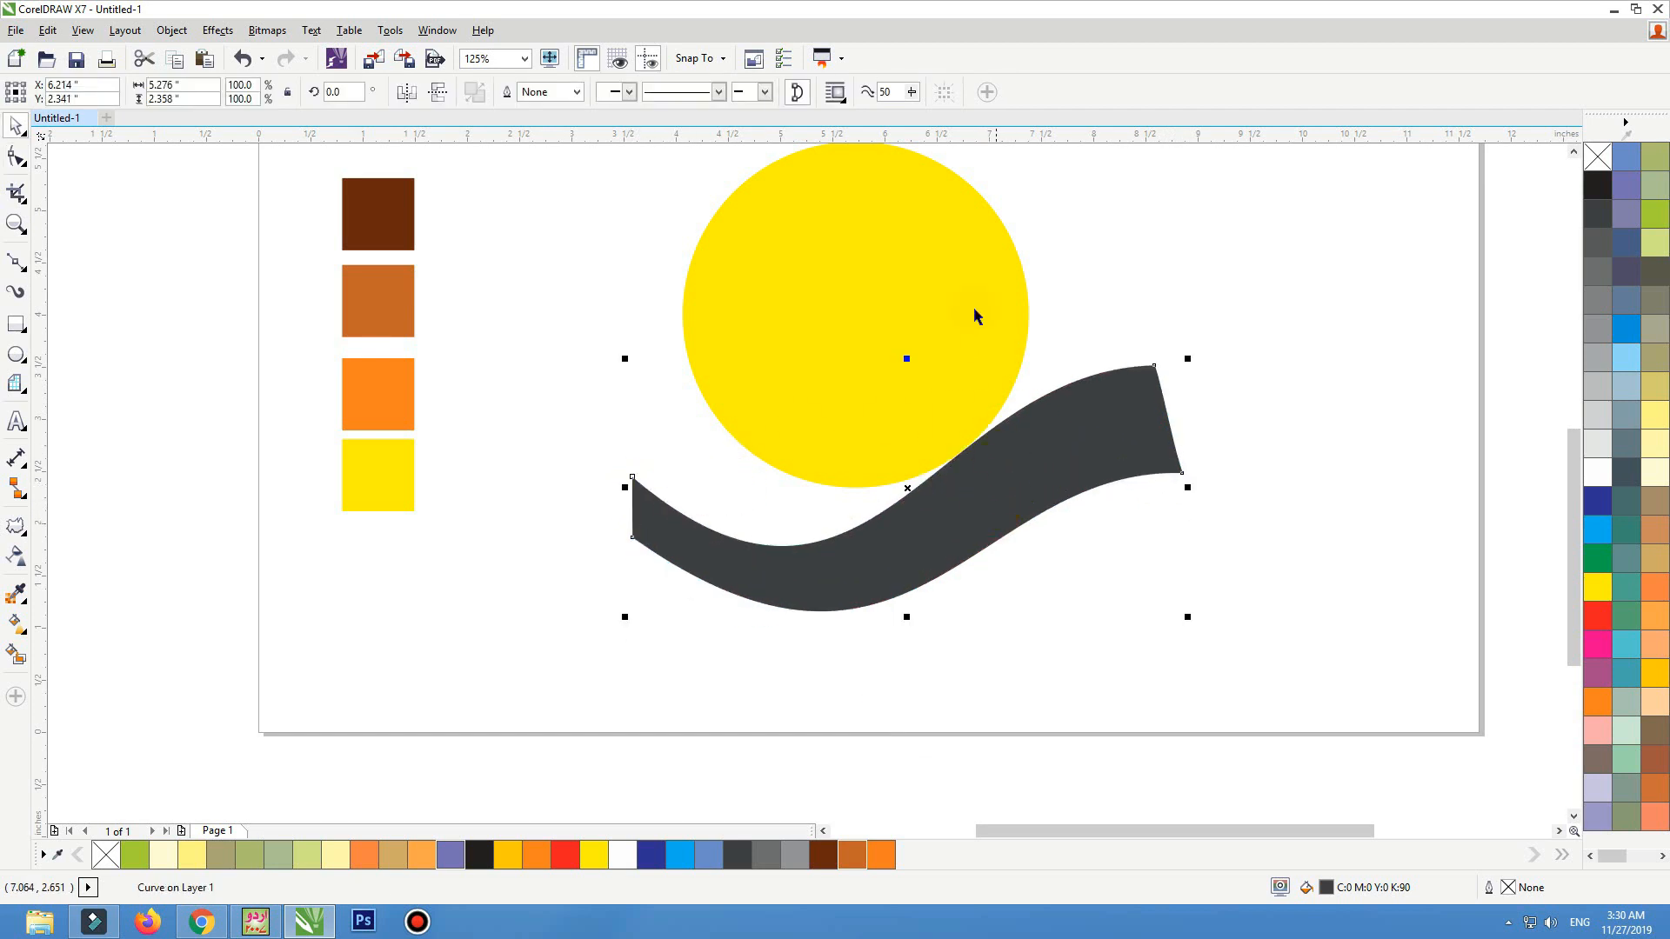
Center the gray band on the yellow circle both horizontally and vertically
shift+click(970, 285)
scroll(1044, 535, up, 2)
key(e)
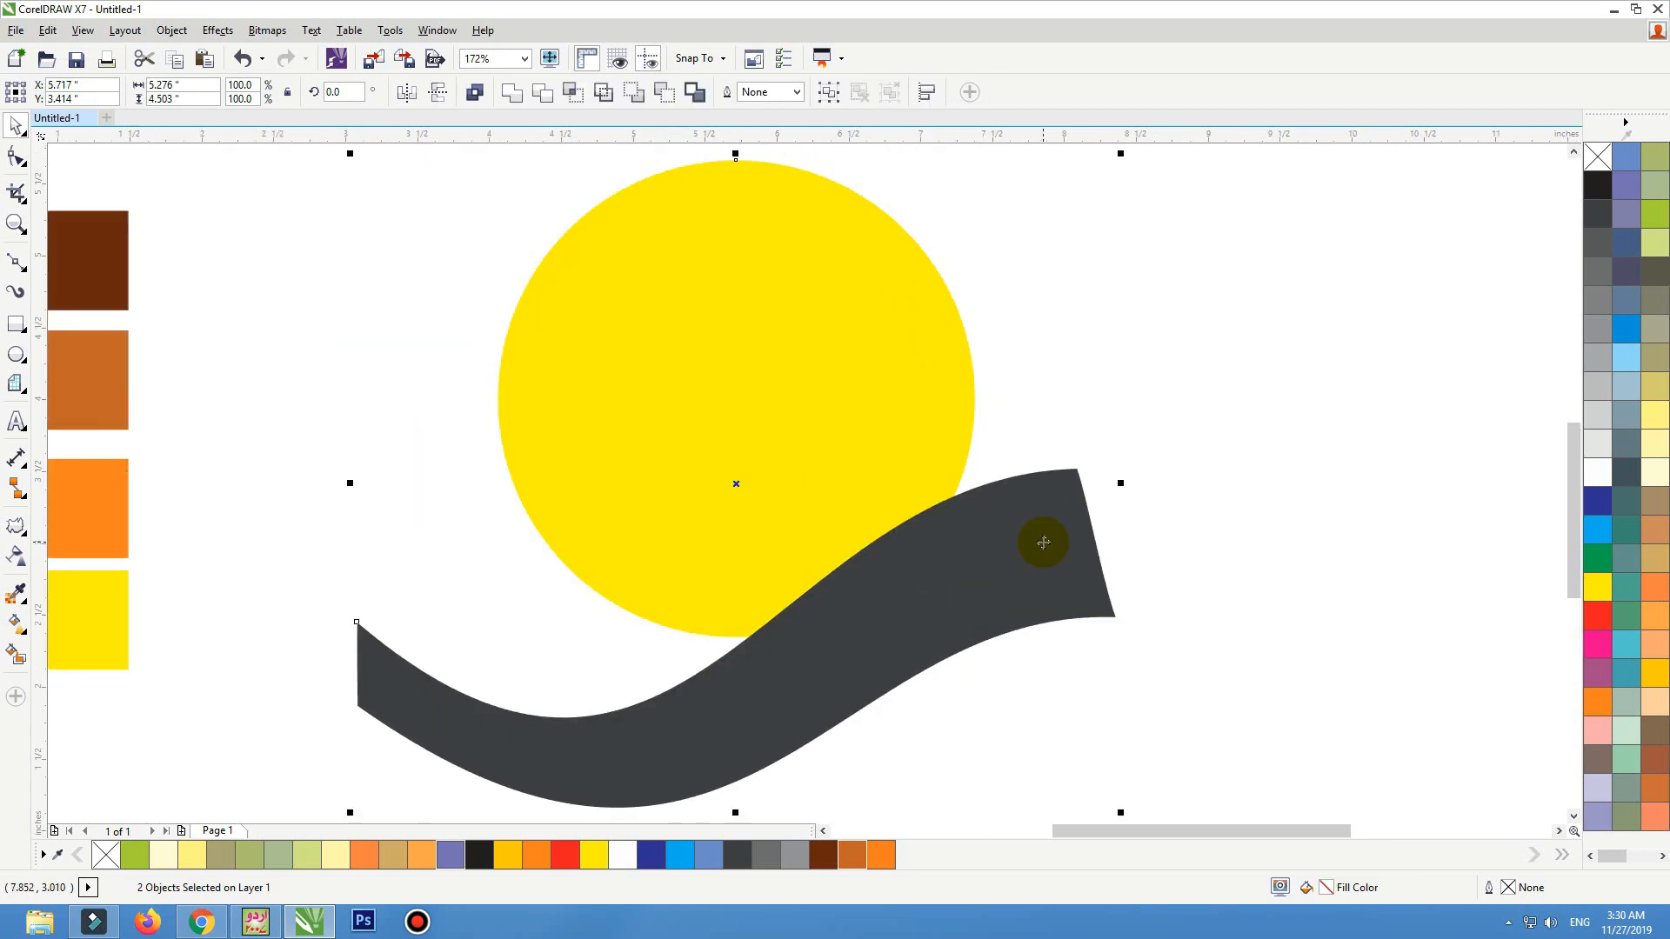
key(c)
click(1168, 478)
click(1052, 288)
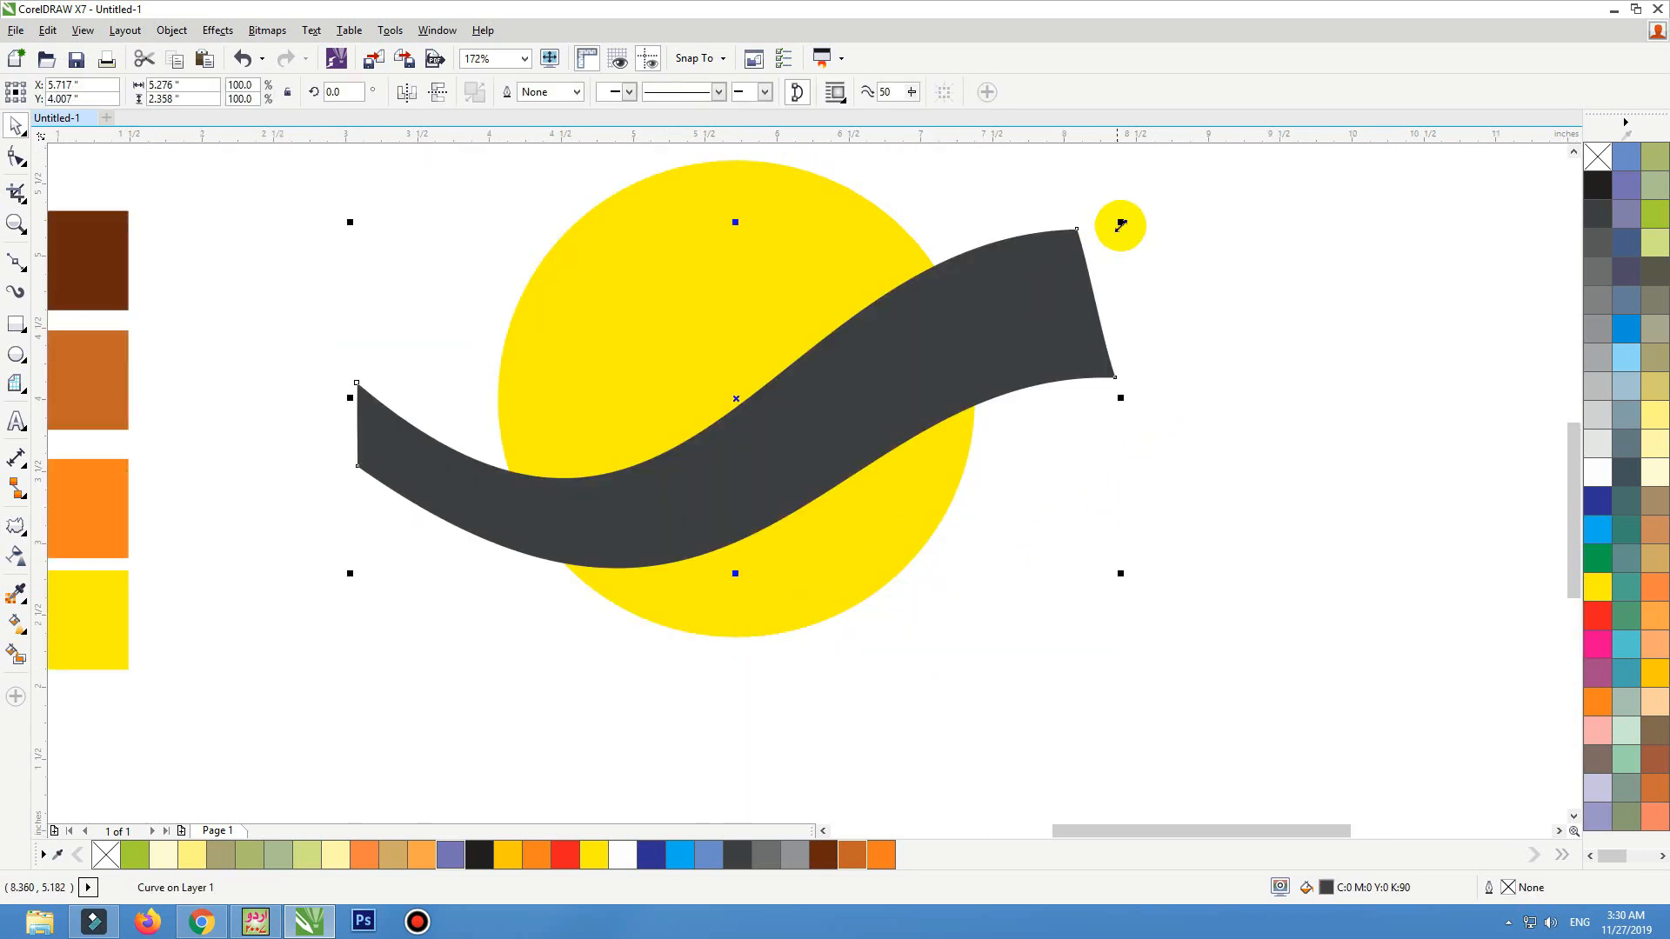
Scale the gray band down about its center to about 4.27 inches wide, still crossing the whole circle
drag(1123, 222, 995, 279)
shift+click(908, 247)
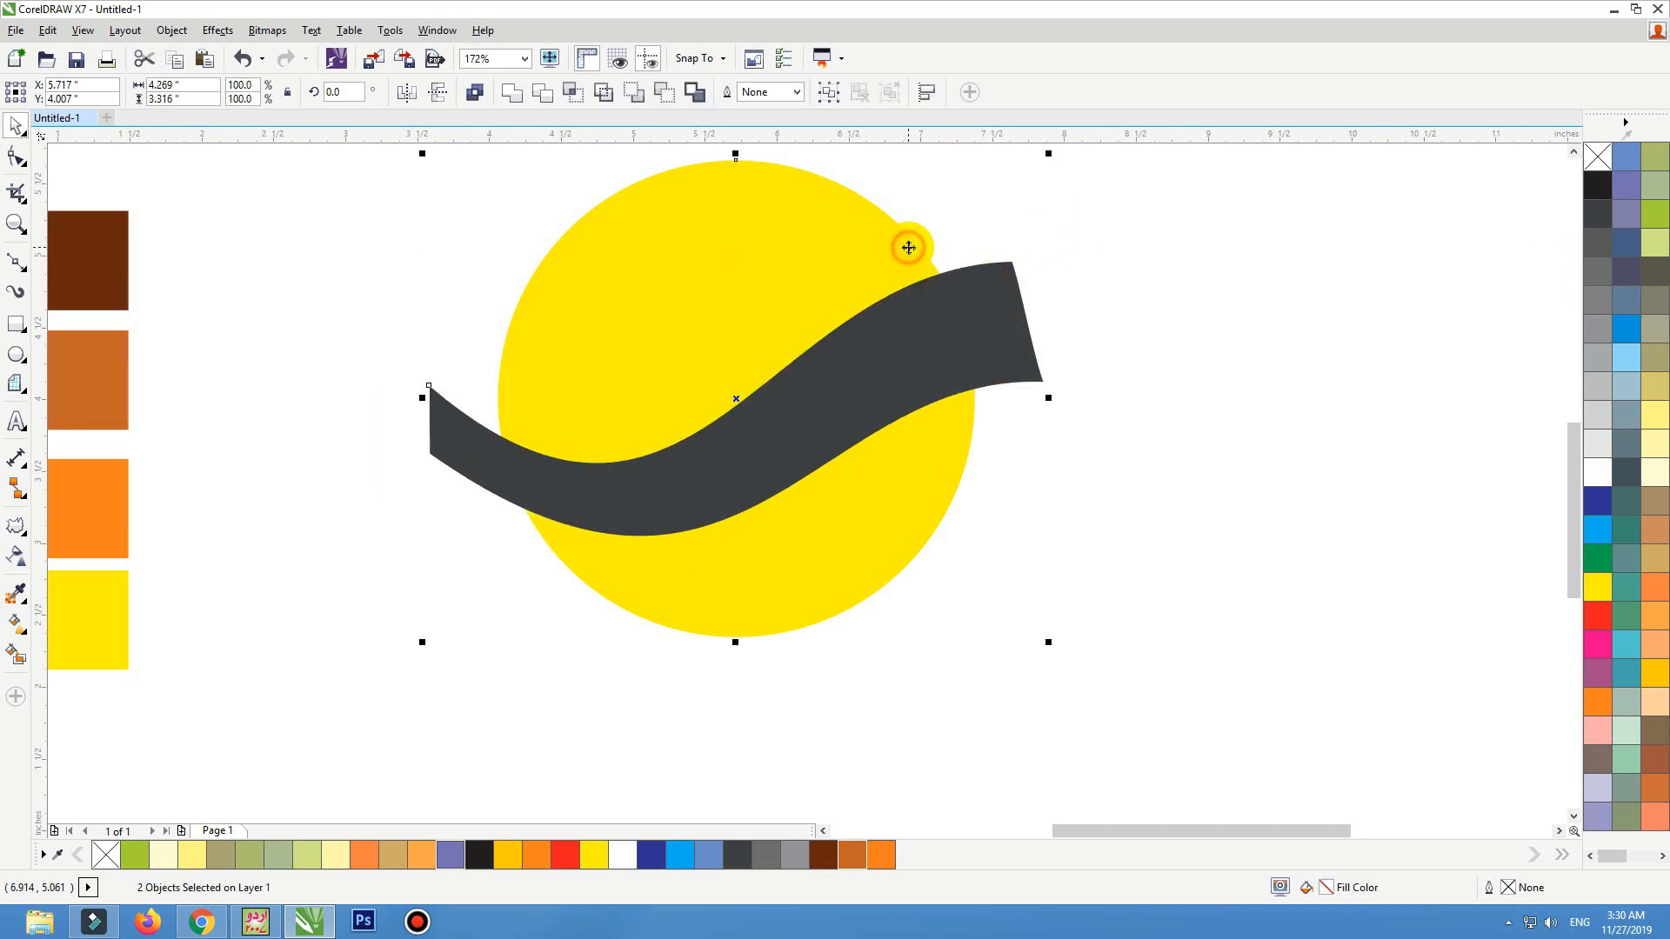
click(1097, 253)
click(1018, 304)
shift+click(772, 268)
click(1150, 271)
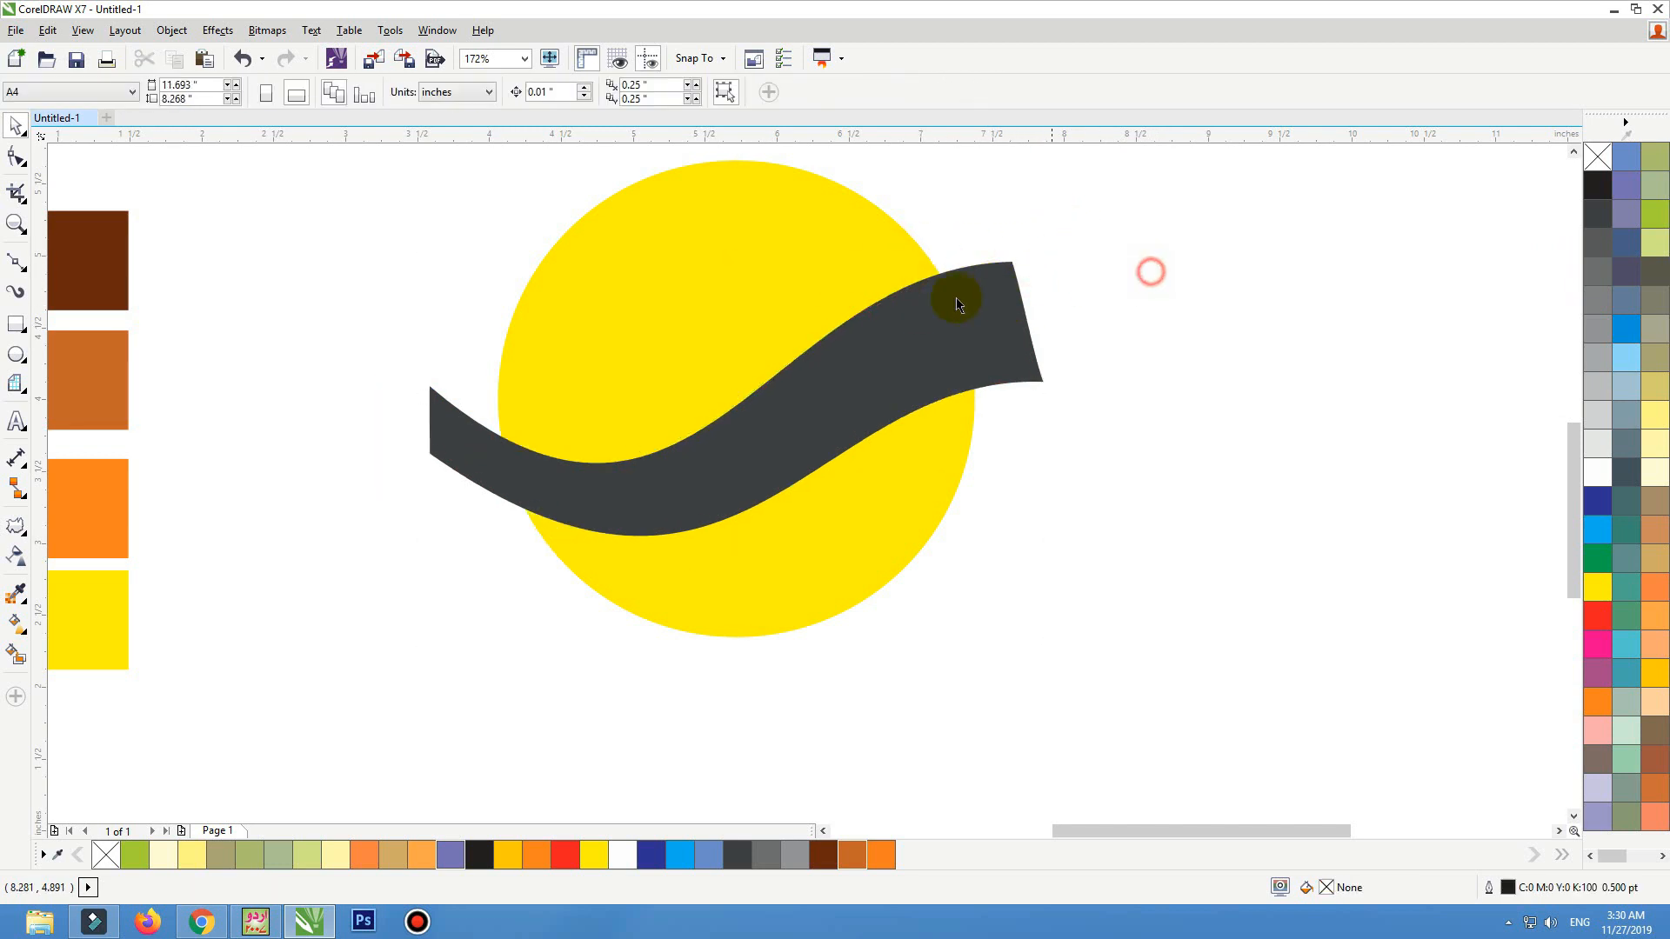
drag(943, 320, 1021, 450)
key(ctrl+z)
drag(885, 364, 884, 375)
key(ctrl+z)
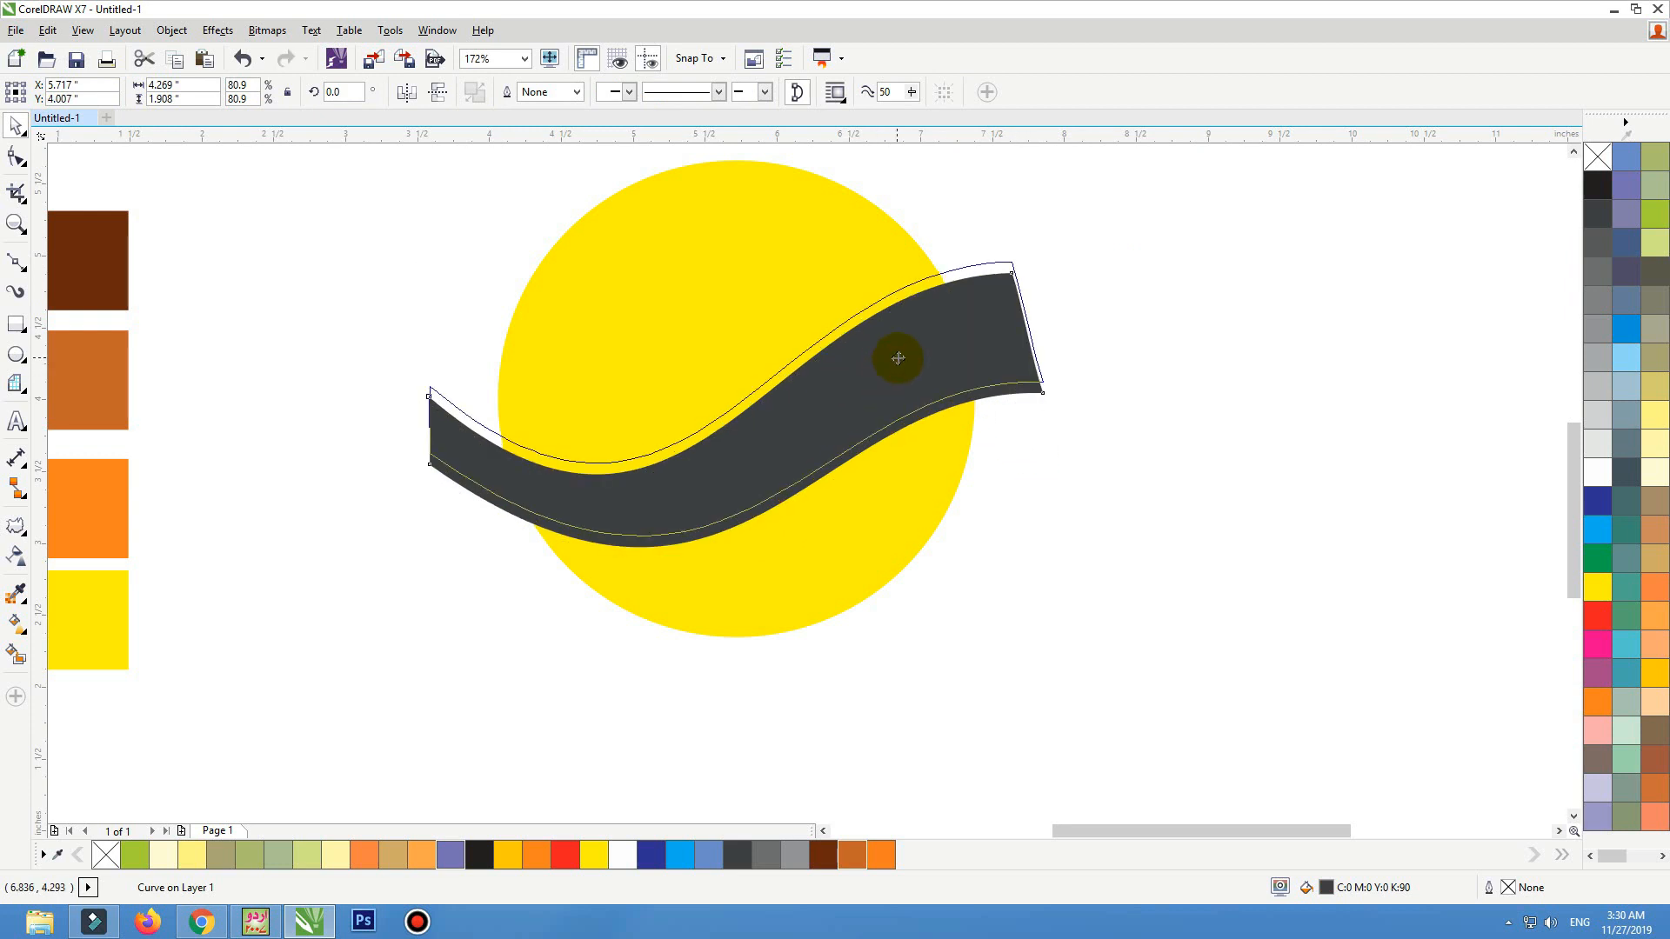
shift+click(776, 266)
click(1151, 311)
drag(937, 328, 998, 392)
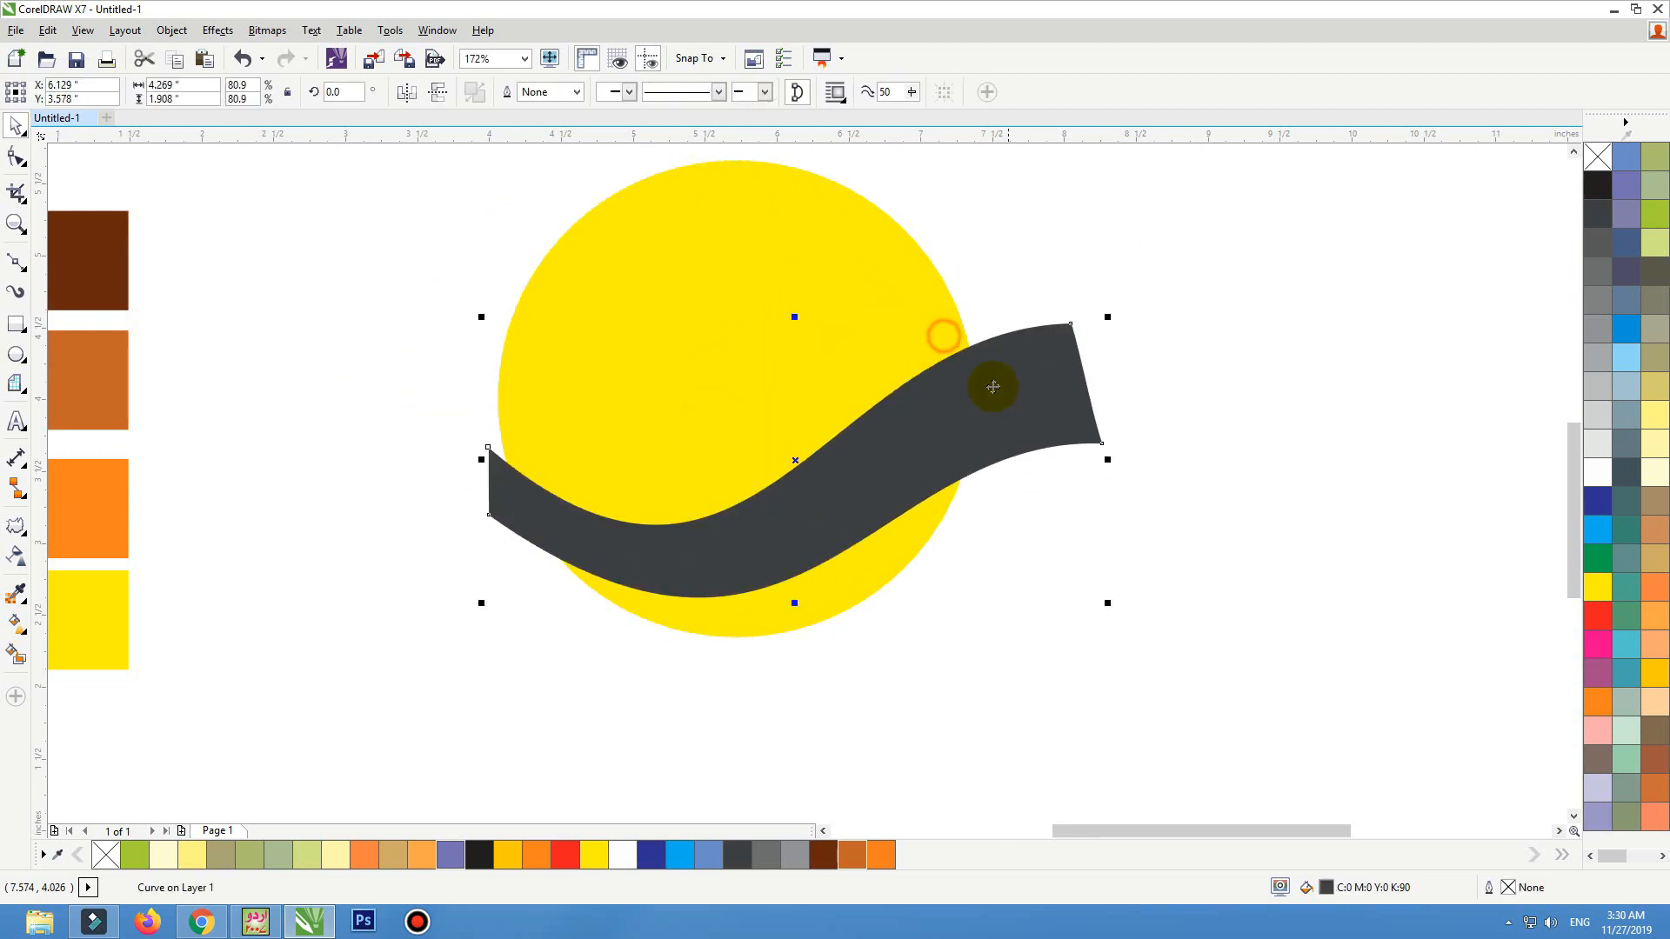
key(ctrl+z)
Trim the yellow circle with the gray band and move the band away to the circle's lower right
shift+click(815, 260)
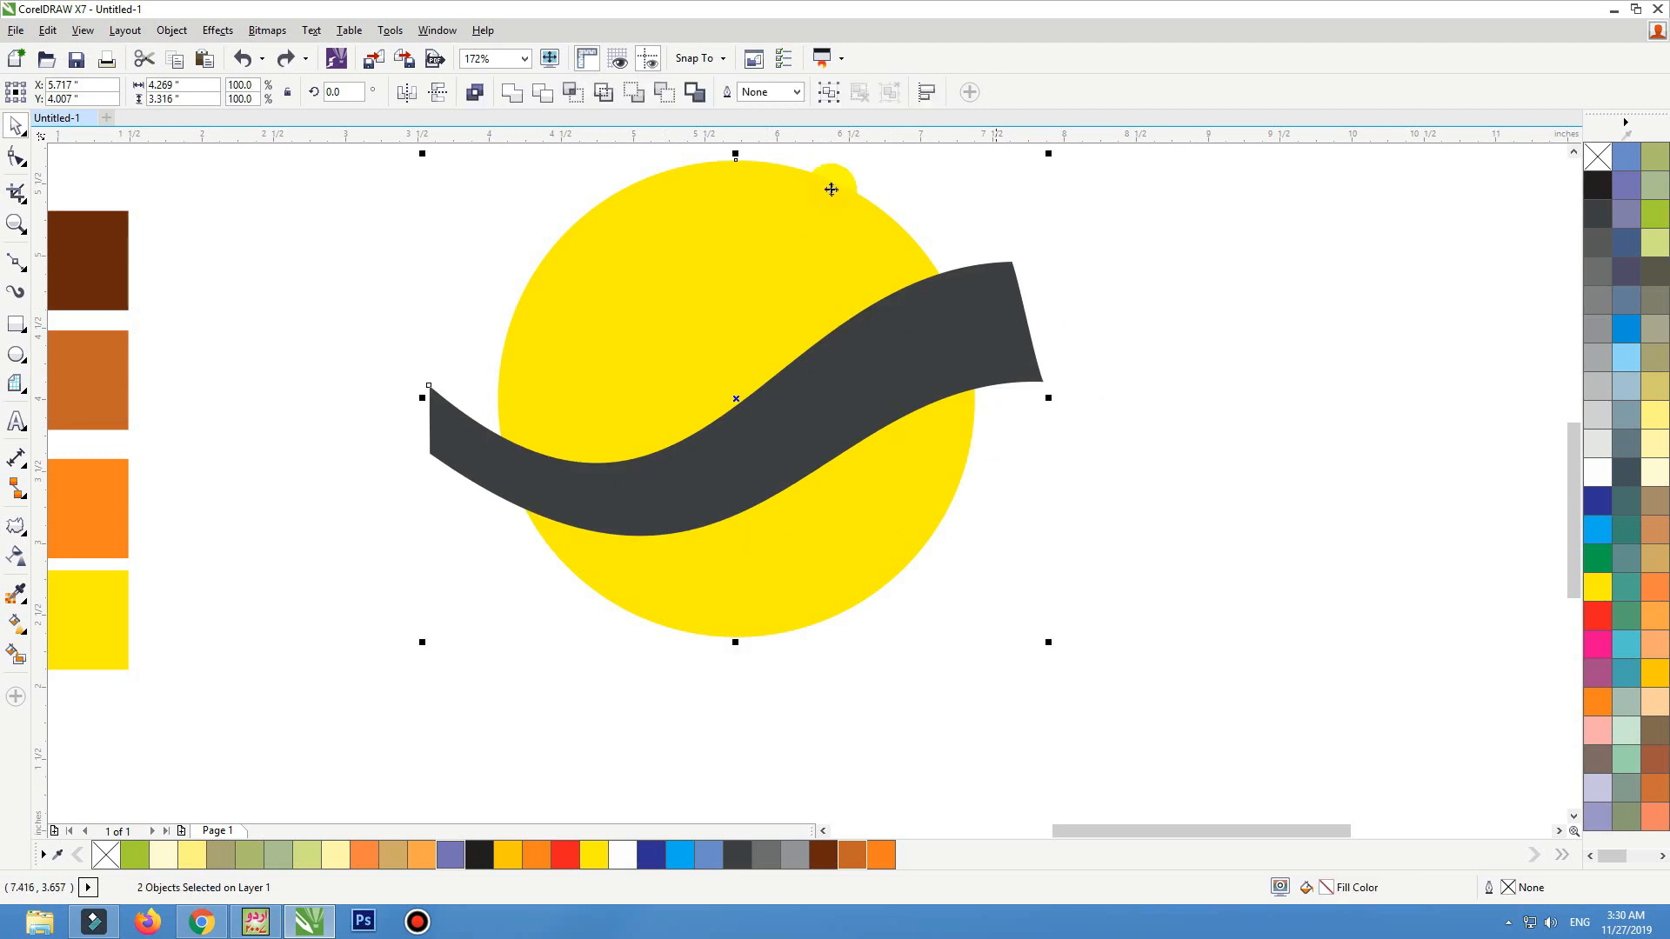
click(545, 100)
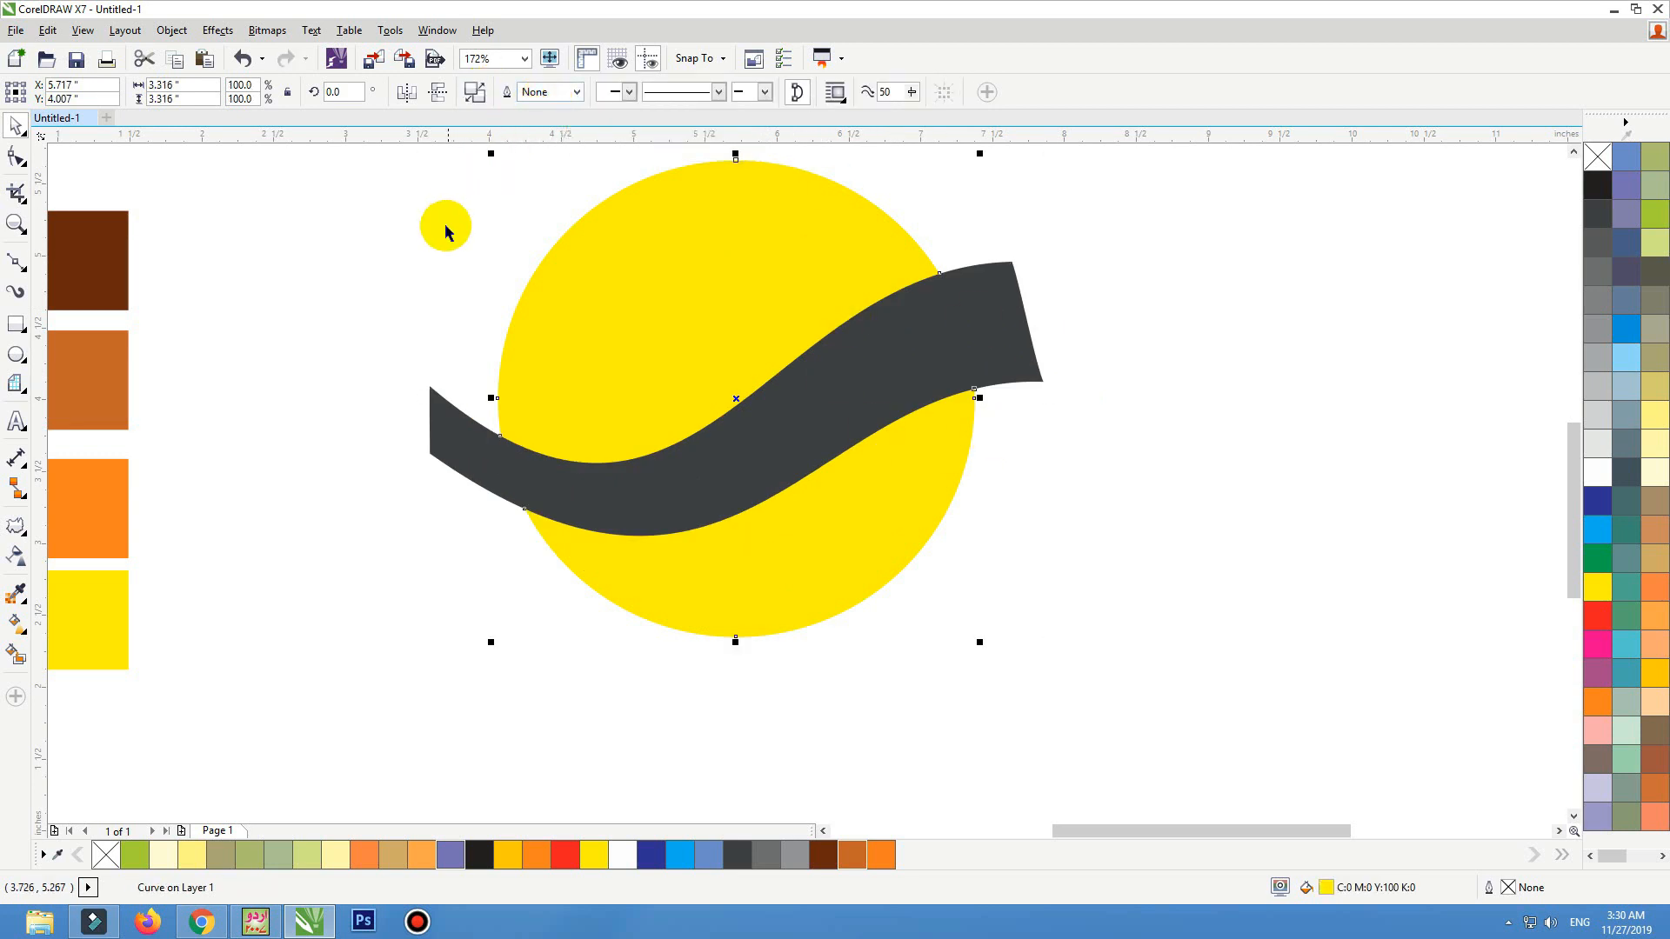
click(445, 231)
drag(876, 415, 1266, 647)
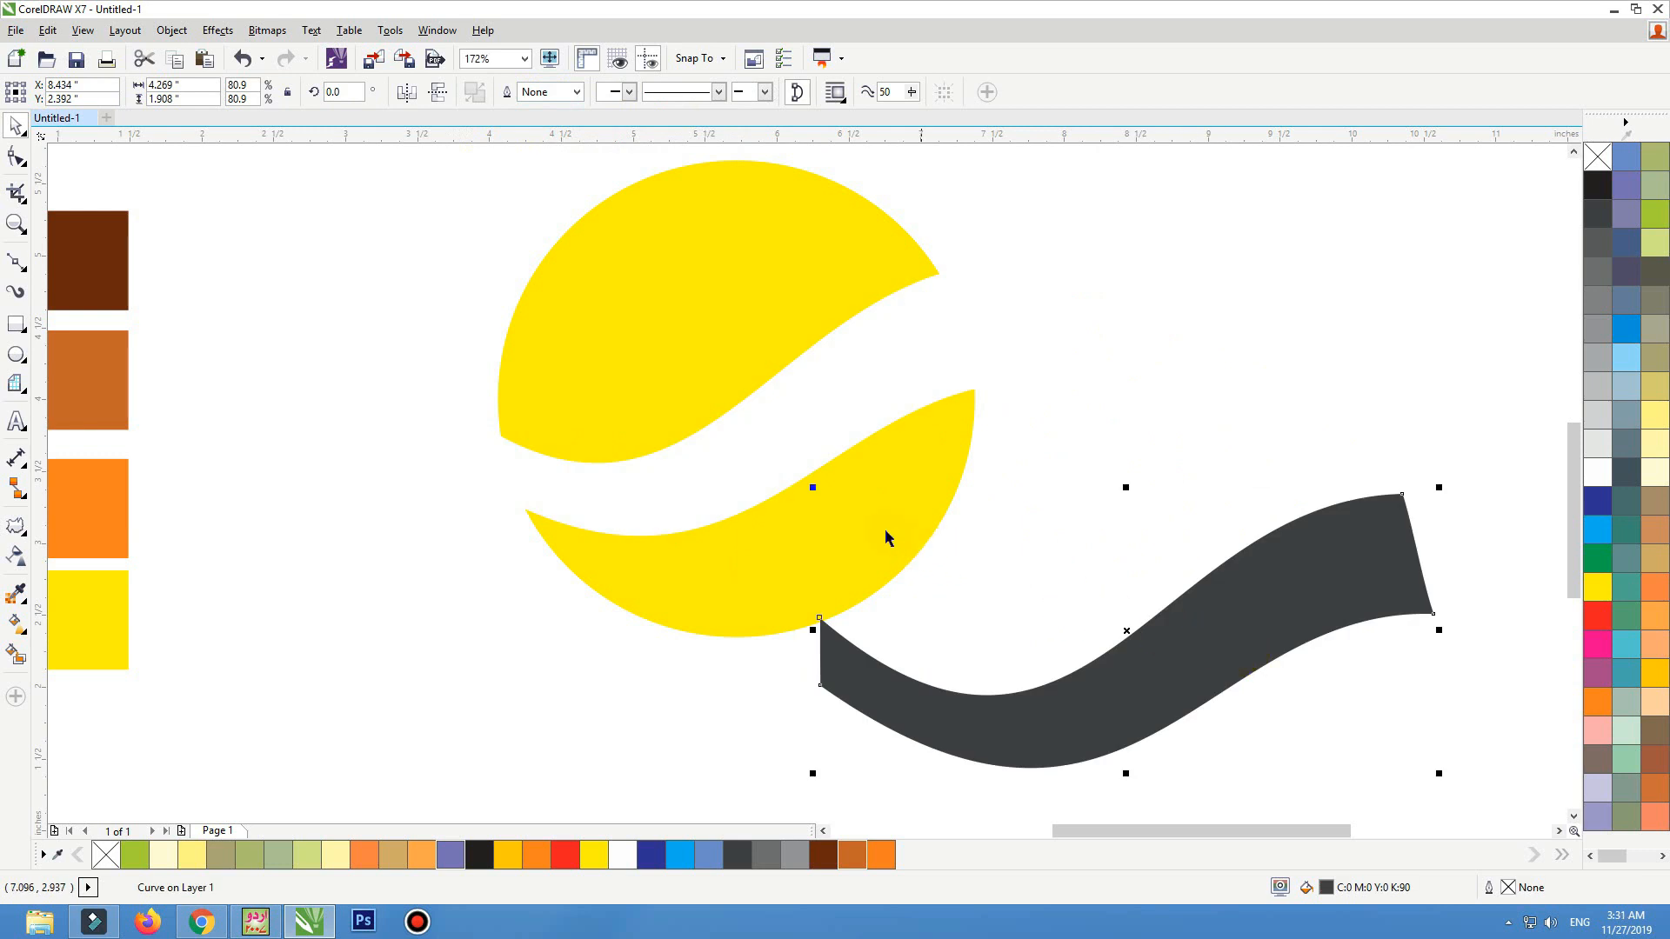
Fill the two pieces of the cut circle orange and move the gray band farther to their right
drag(883, 504, 779, 505)
key(ctrl+z)
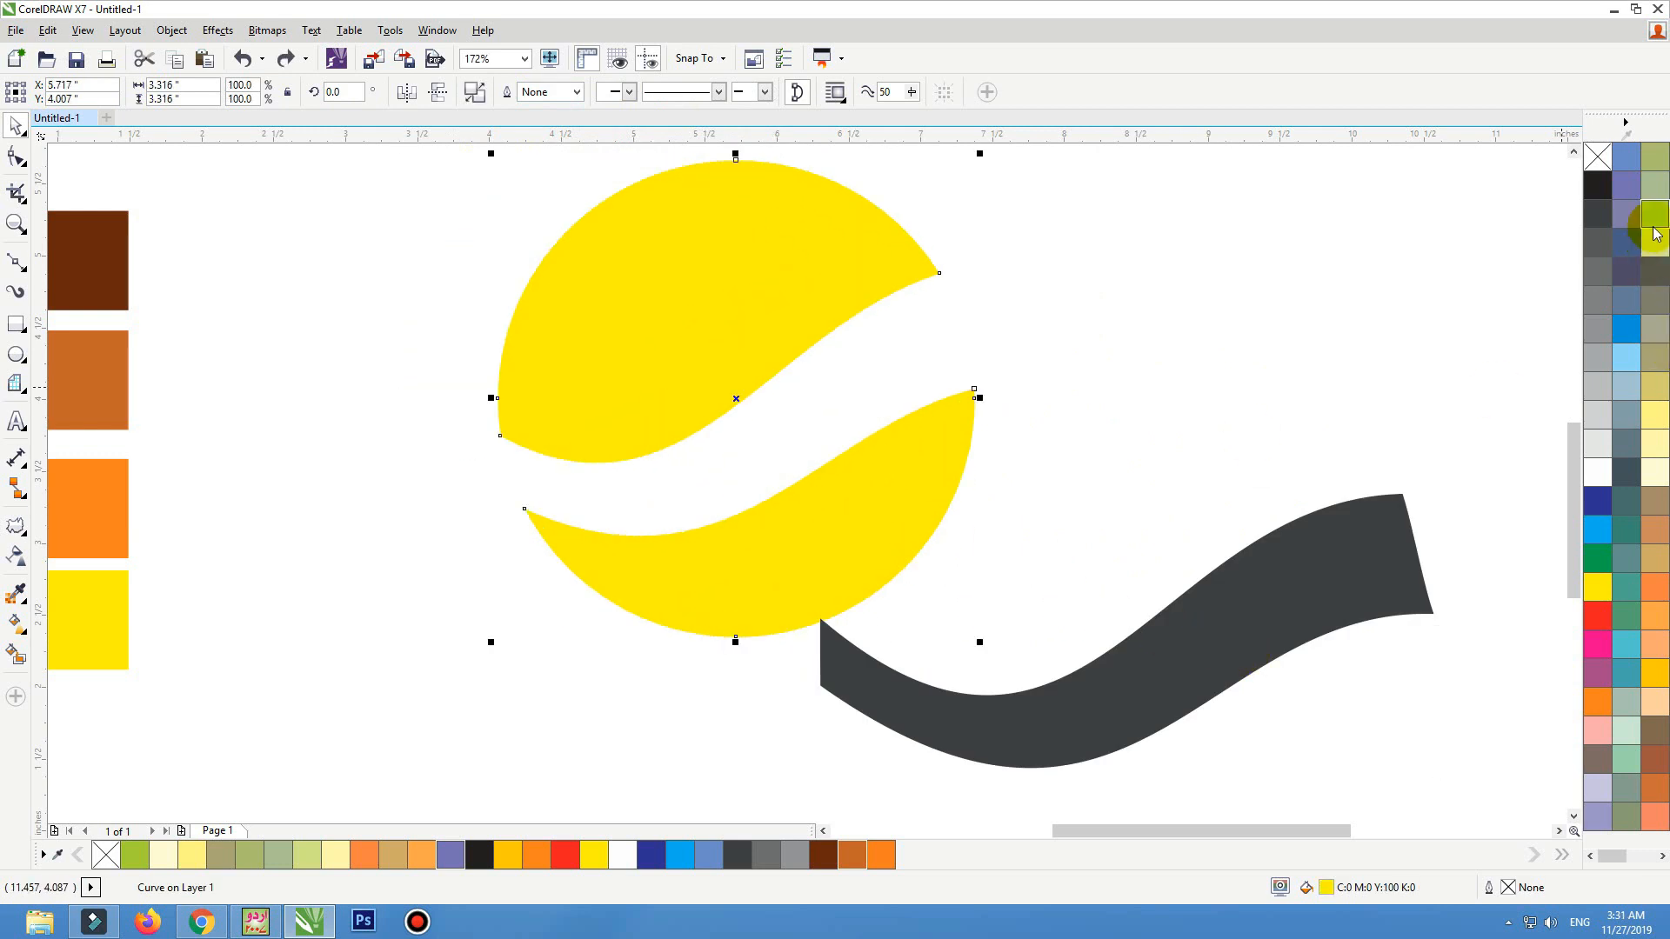
mouse_move(885, 510)
mouse_down()
mouse_move(904, 544)
mouse_move(889, 526)
mouse_up()
click(1598, 700)
key(ctrl+z)
key(ctrl+z)
drag(1061, 714, 1317, 591)
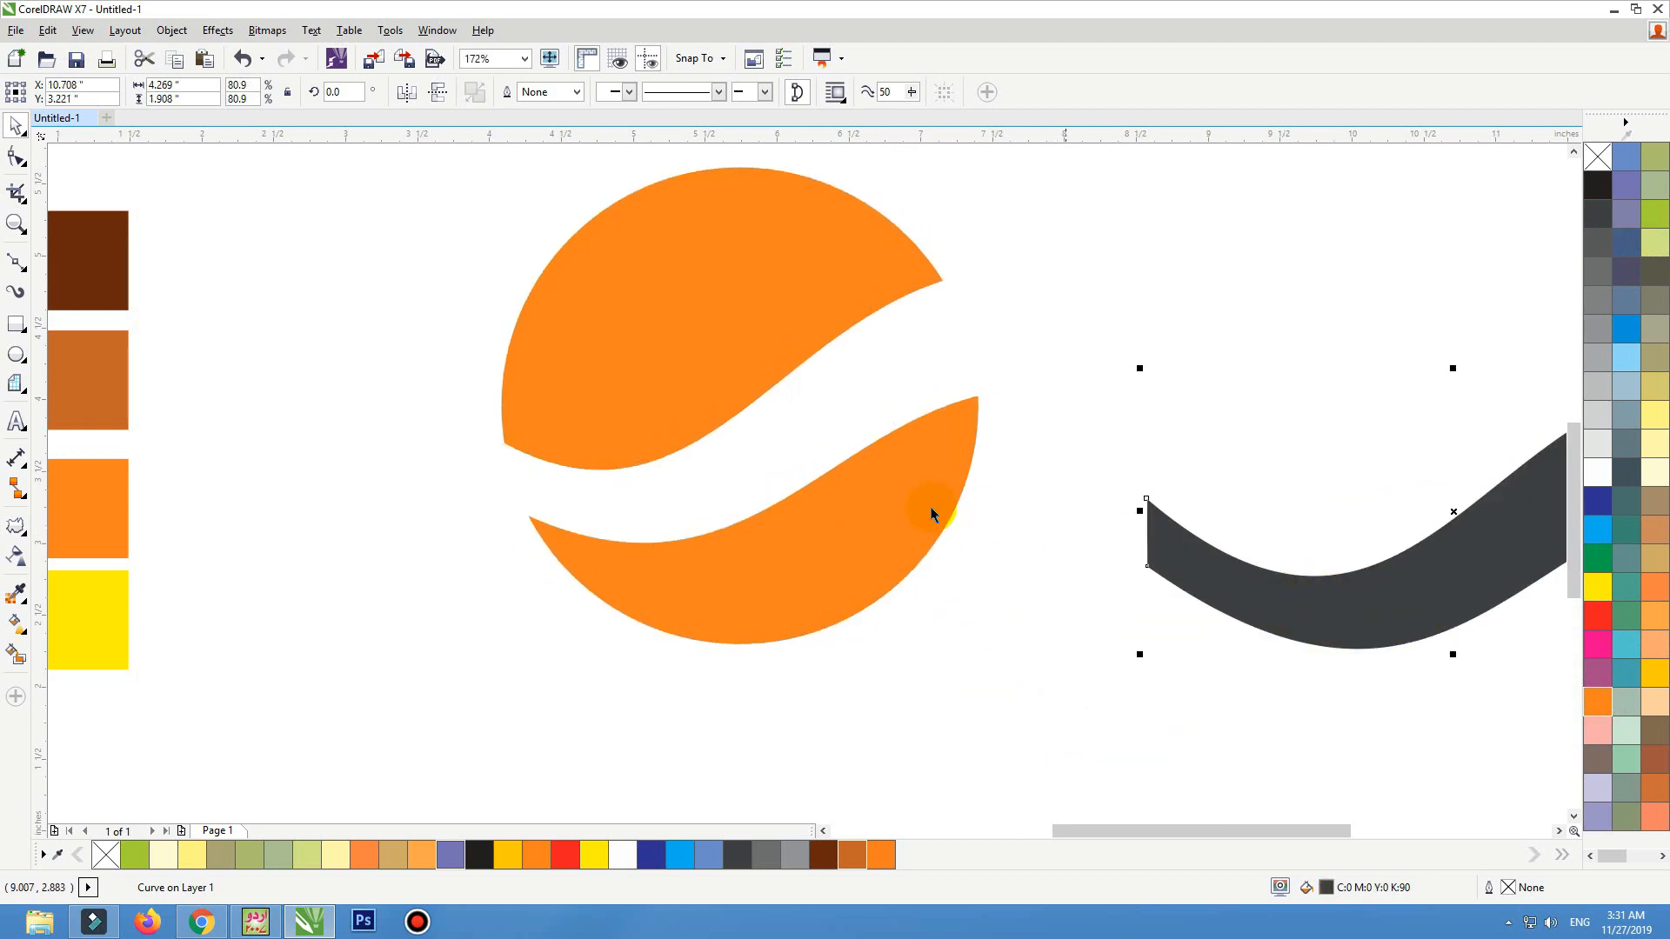
Move the cut orange circle slightly to the left and break it apart into two separate pieces
drag(821, 524, 776, 541)
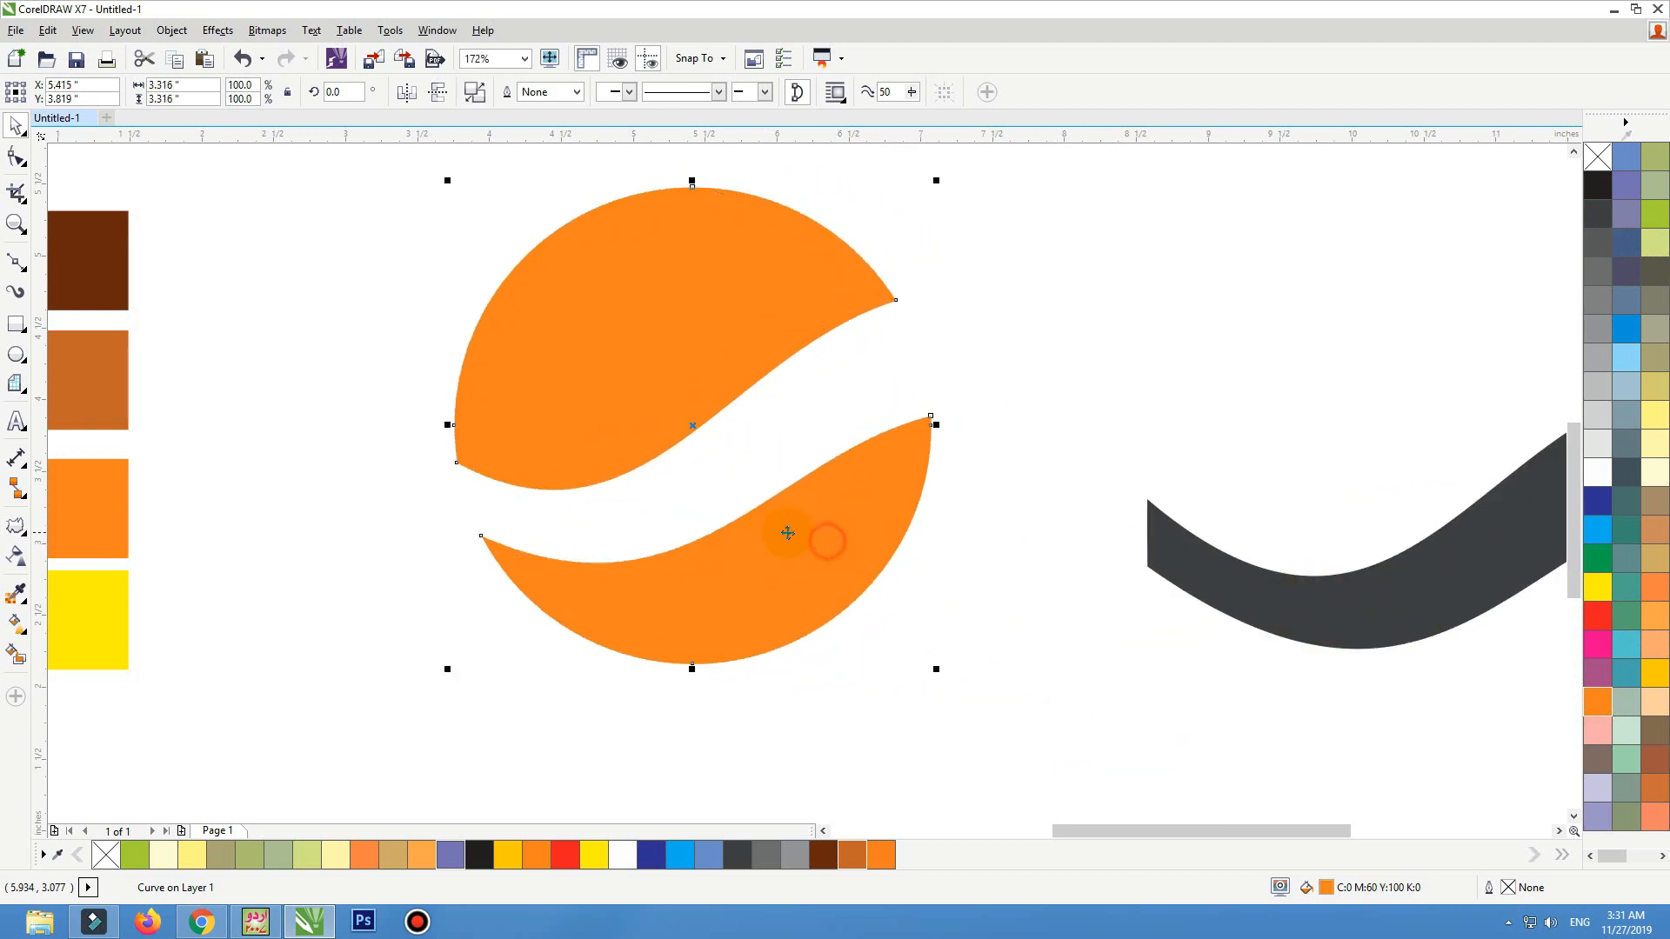
click(474, 92)
drag(728, 409, 533, 380)
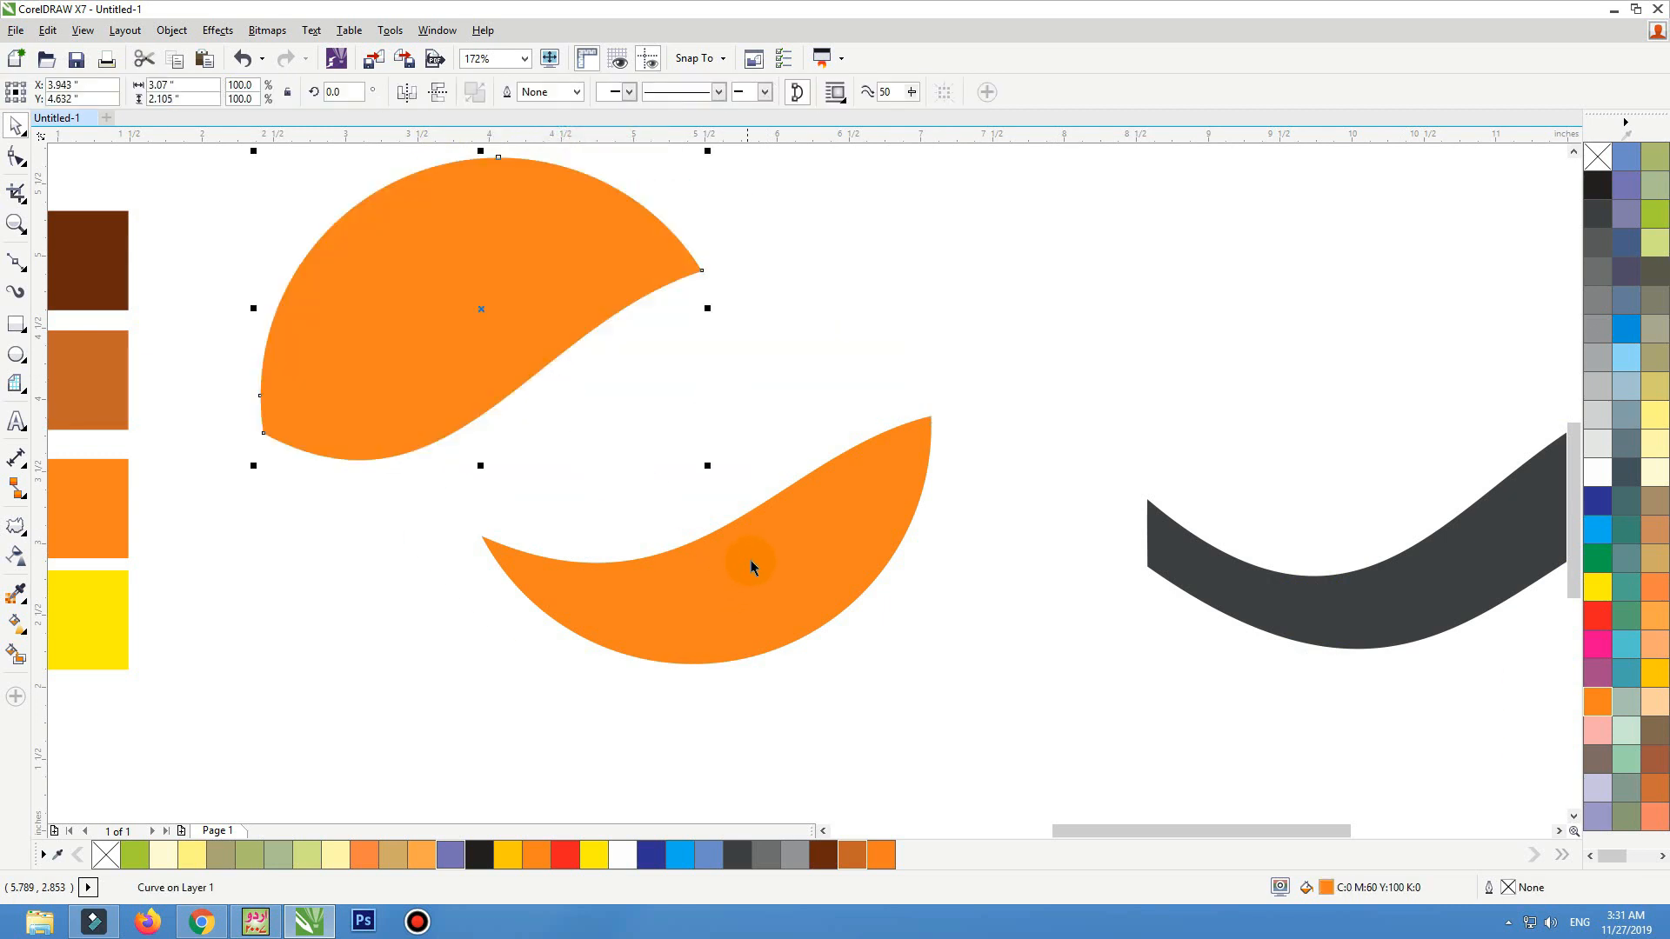
key(ctrl+z)
click(734, 563)
click(327, 446)
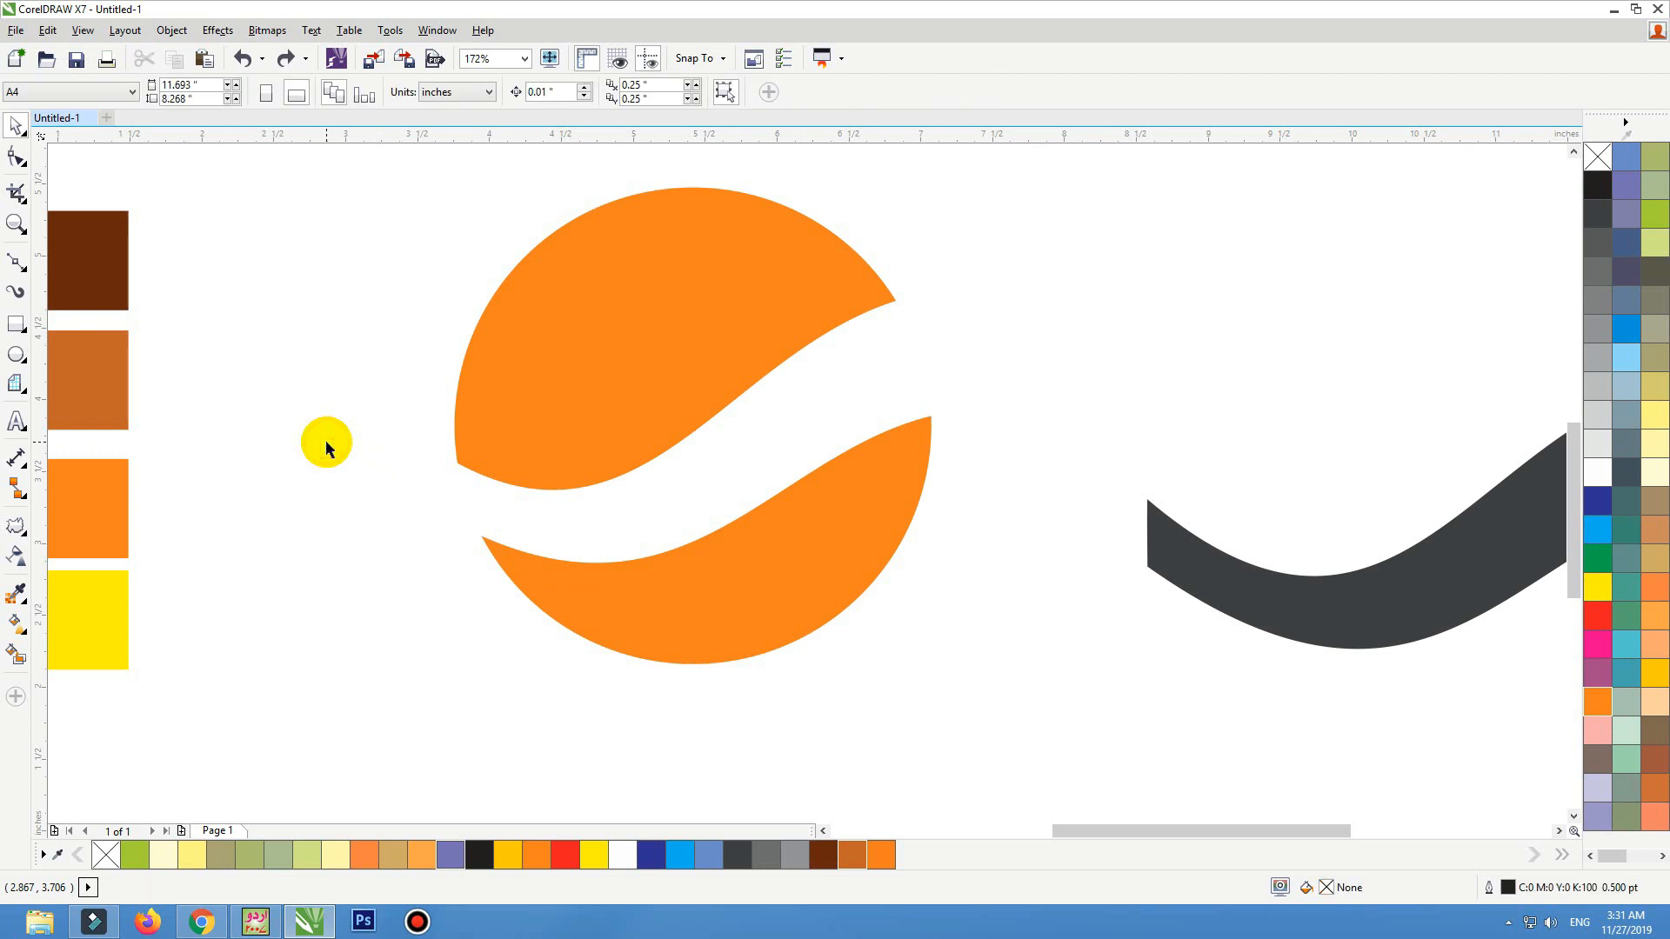
Draw a closed Bézier outline bridging the white gap, with a fifth node pulling its lower edge fully inside the lower orange piece
click(28, 276)
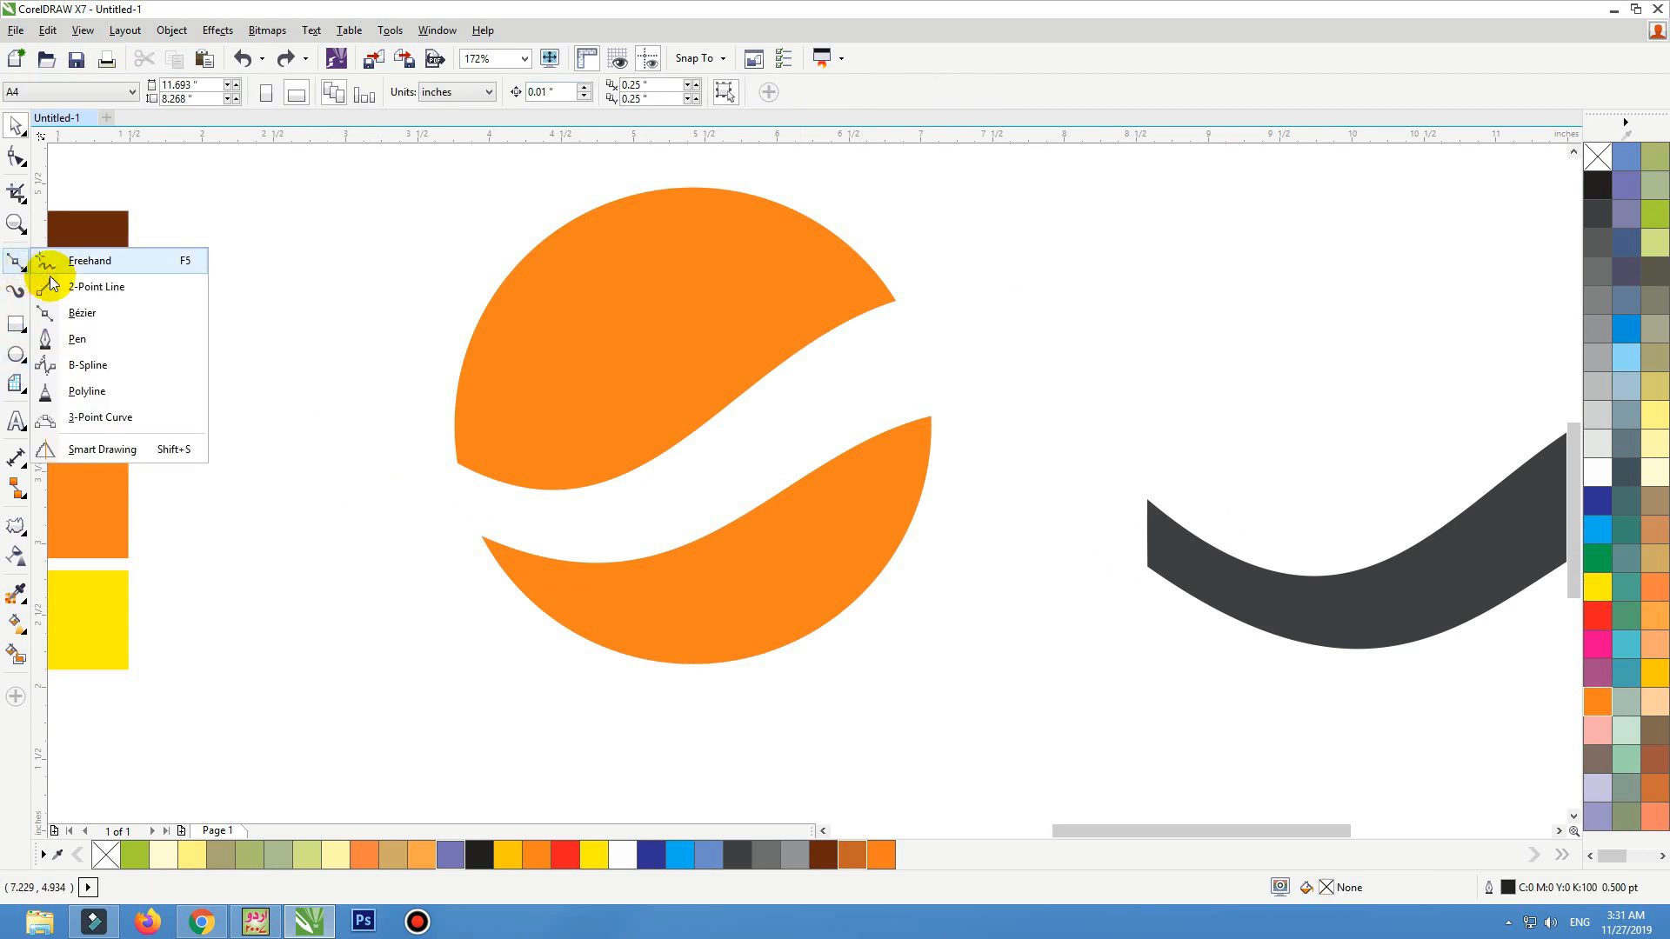
click(49, 311)
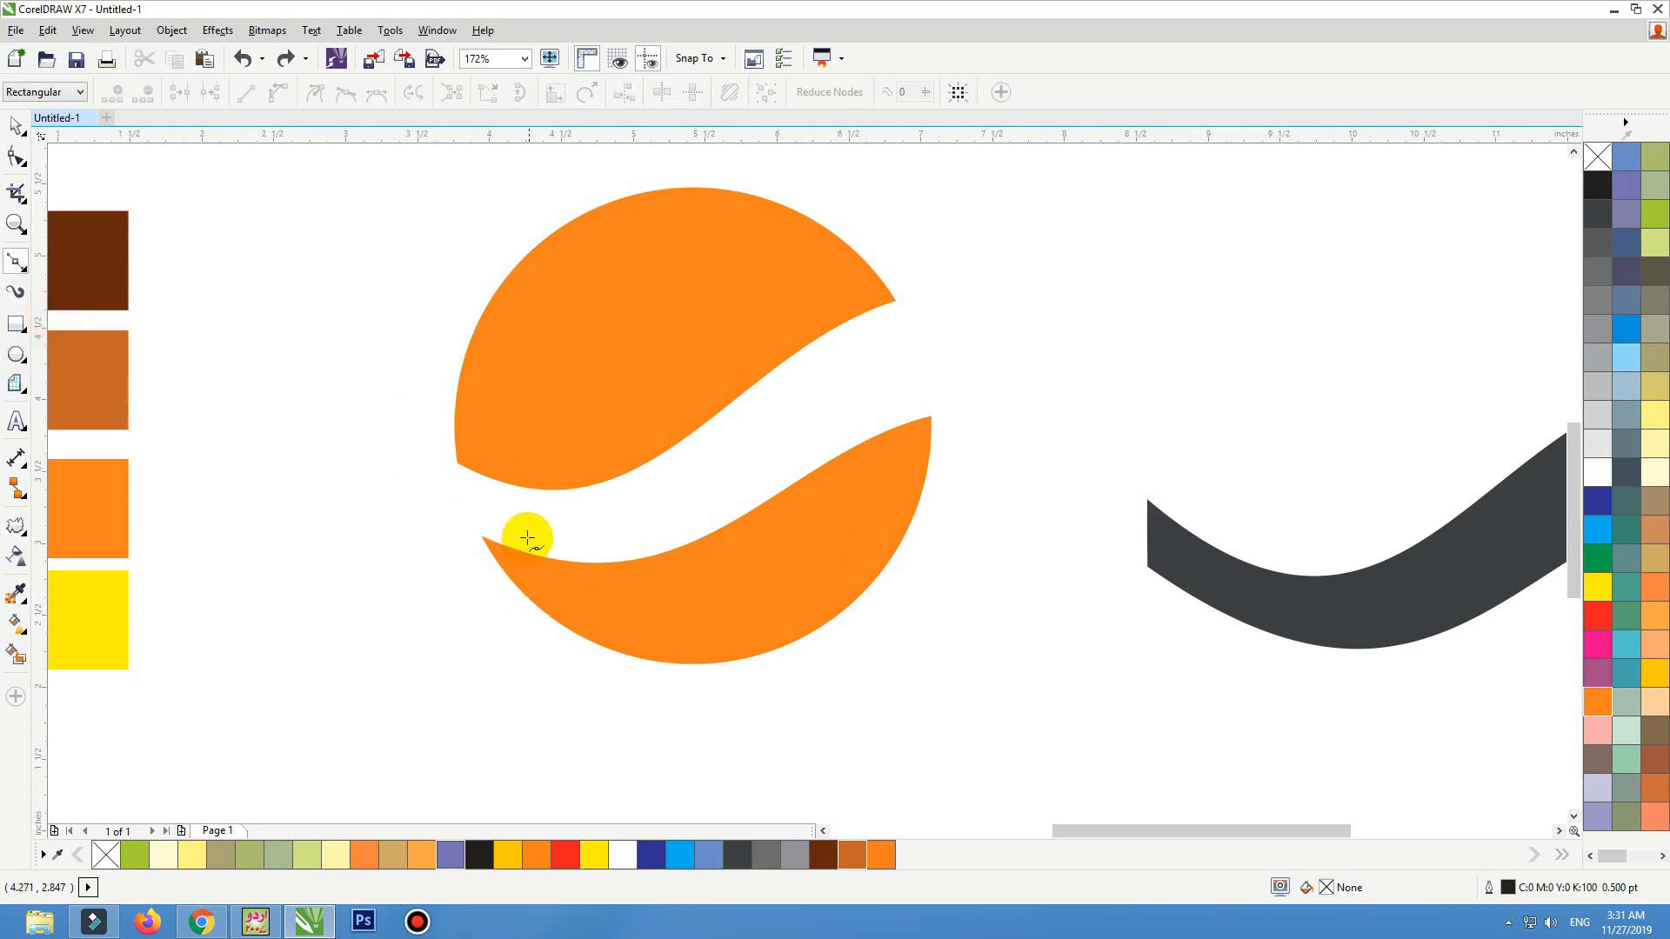
click(456, 464)
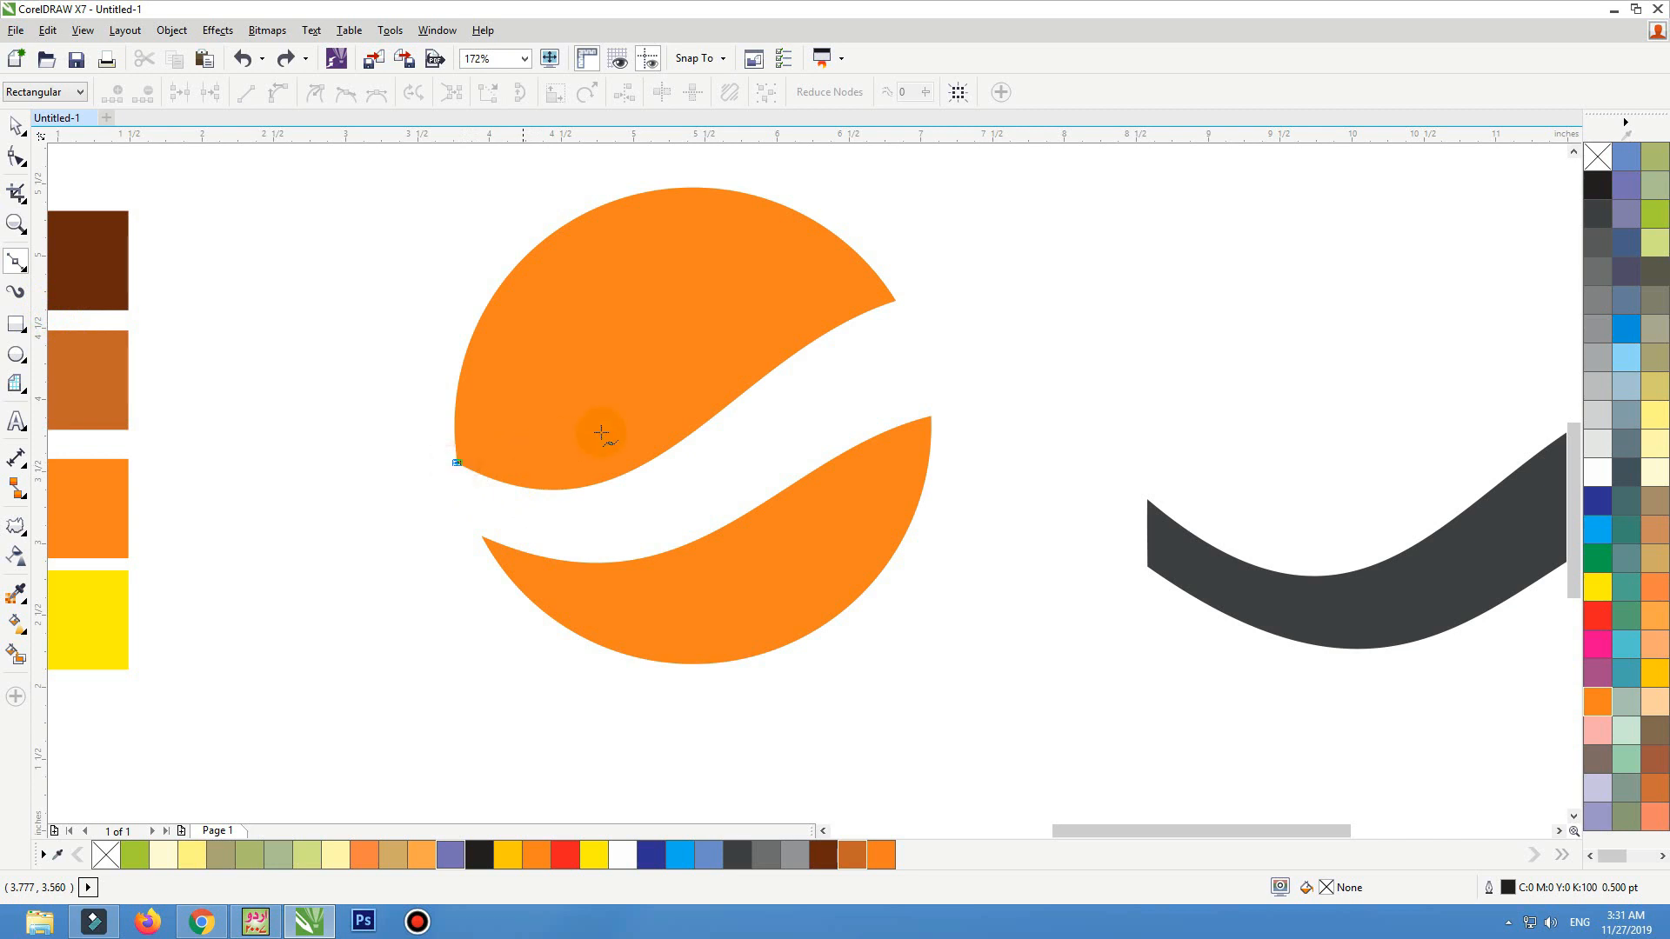
click(828, 332)
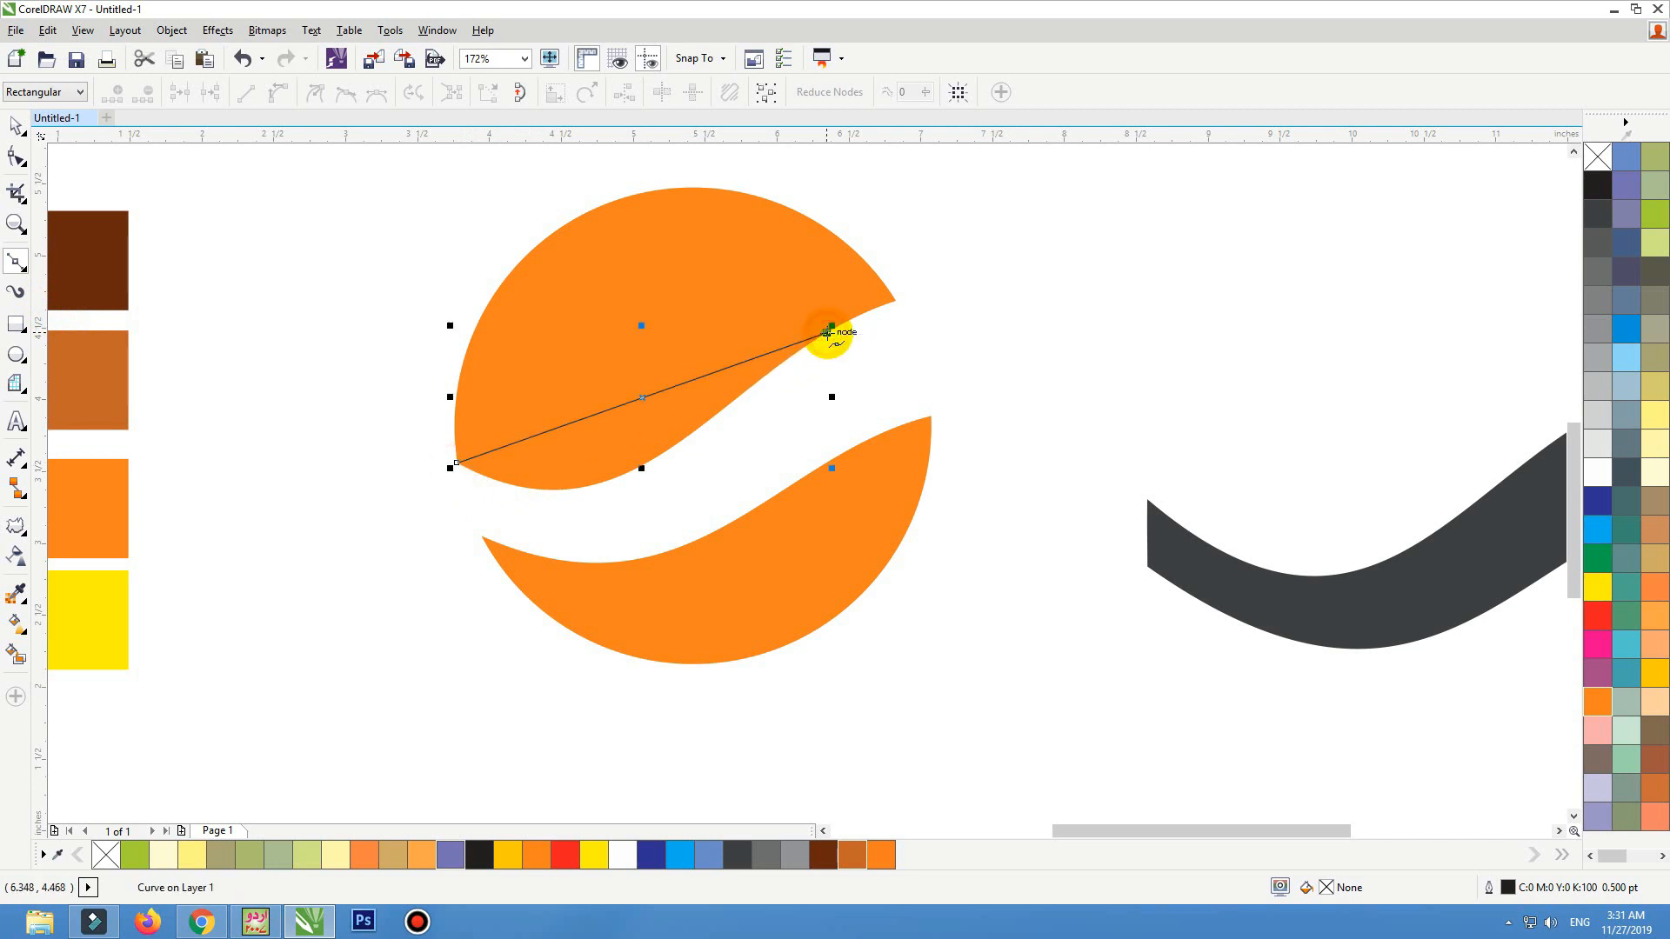
click(912, 421)
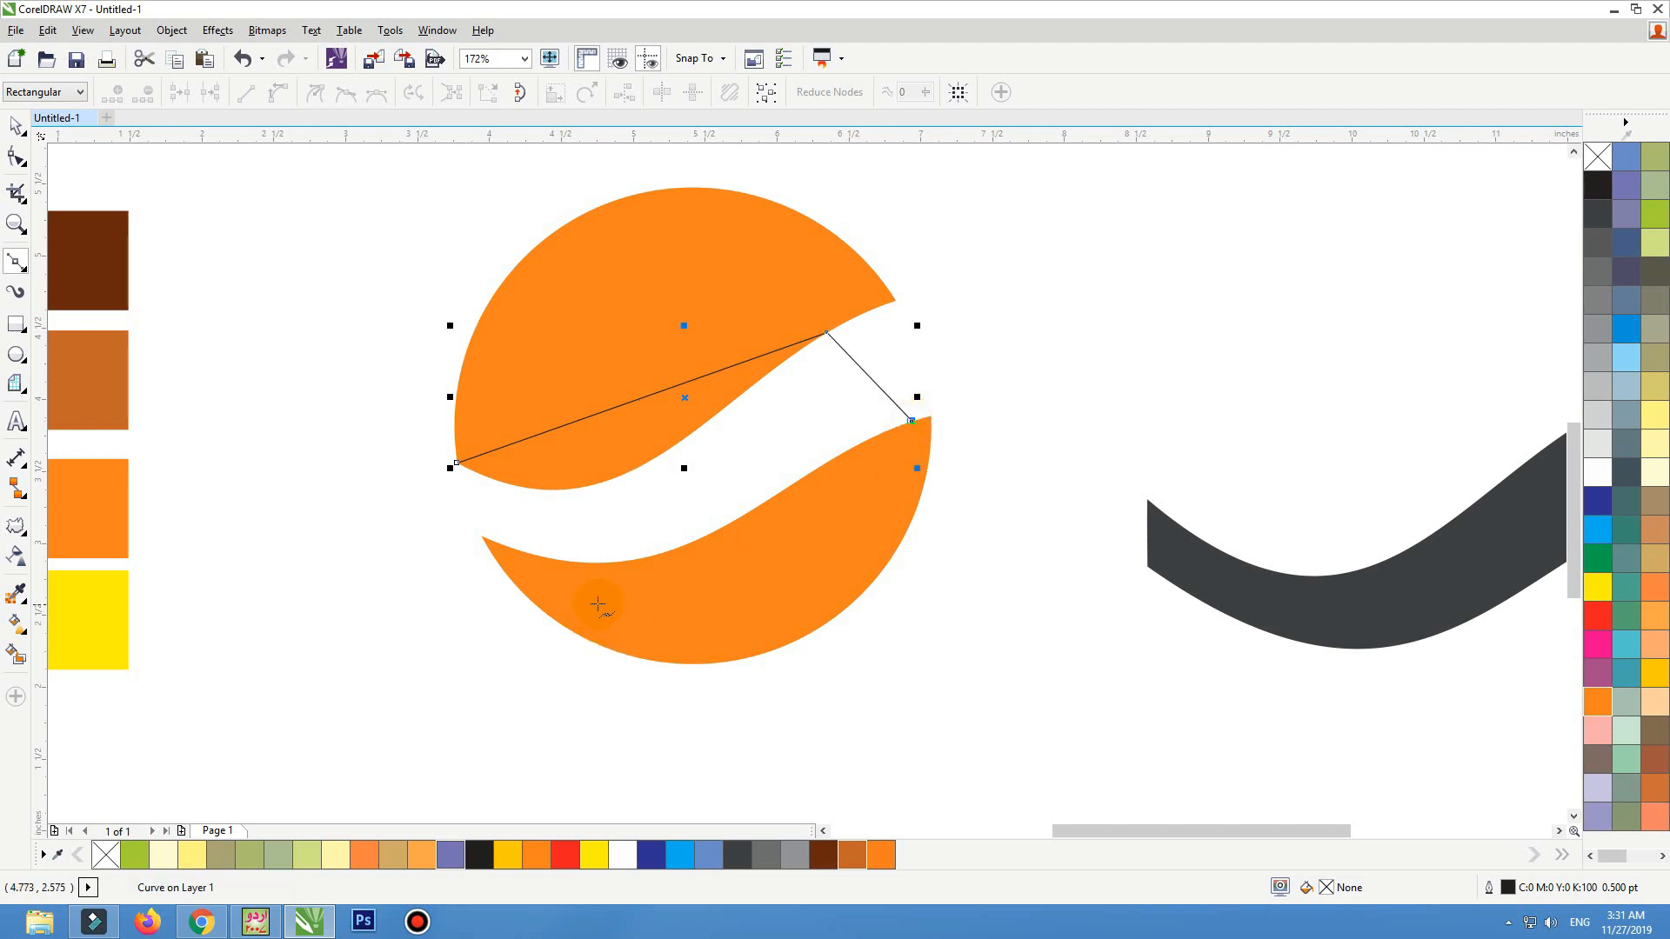
click(561, 601)
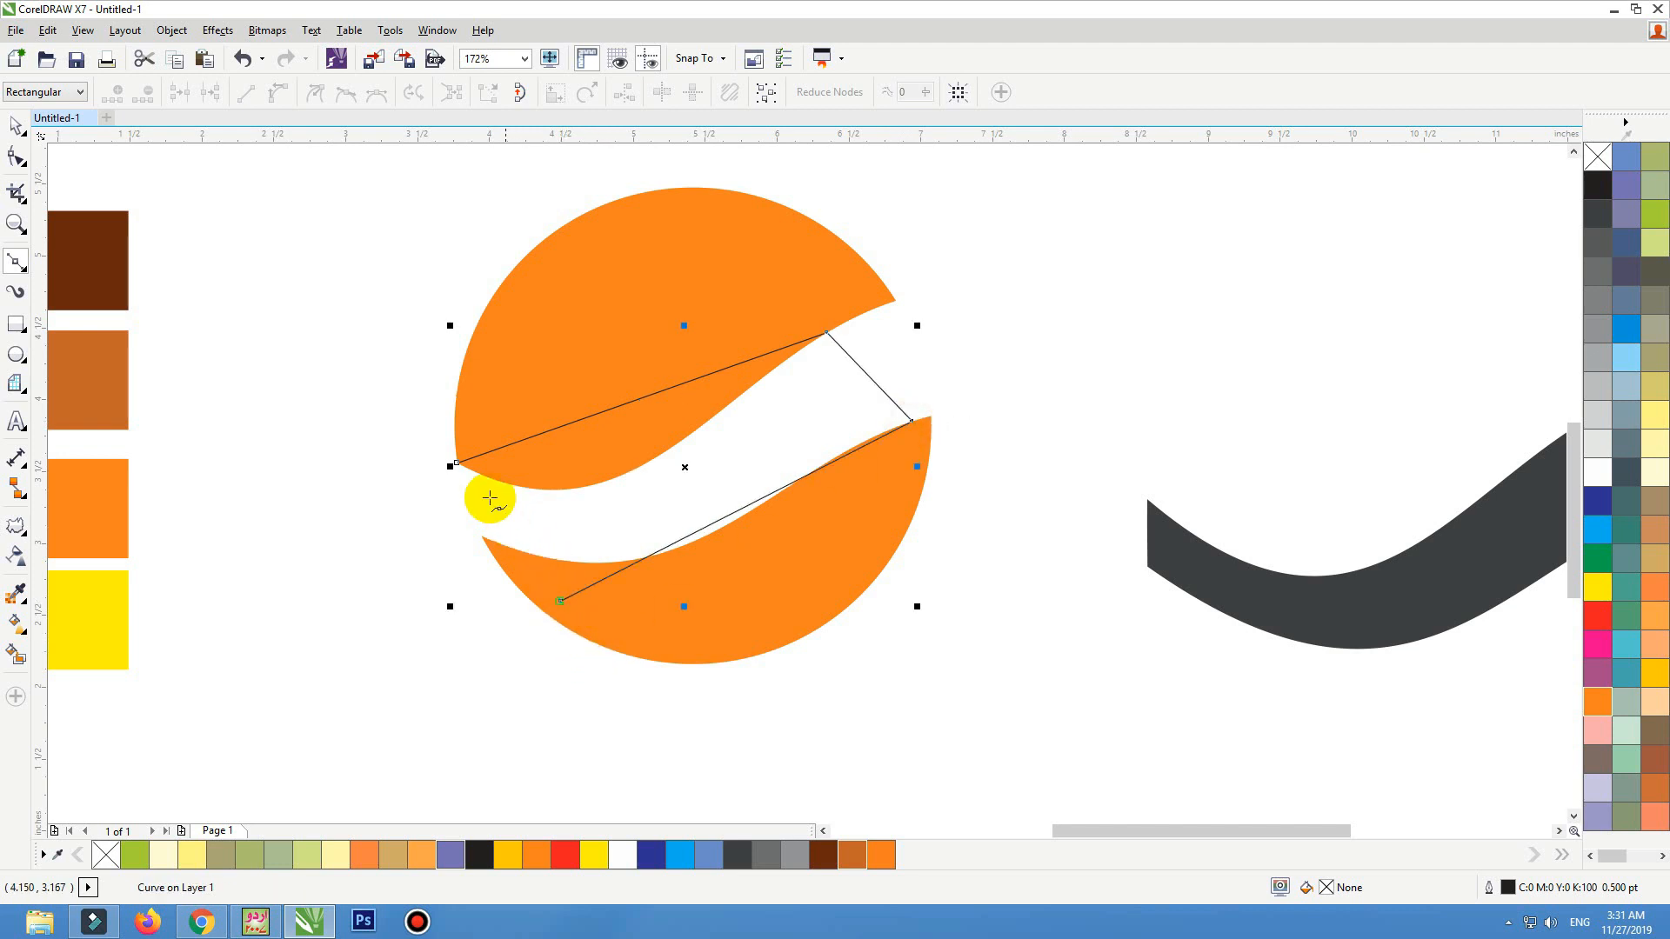
click(454, 464)
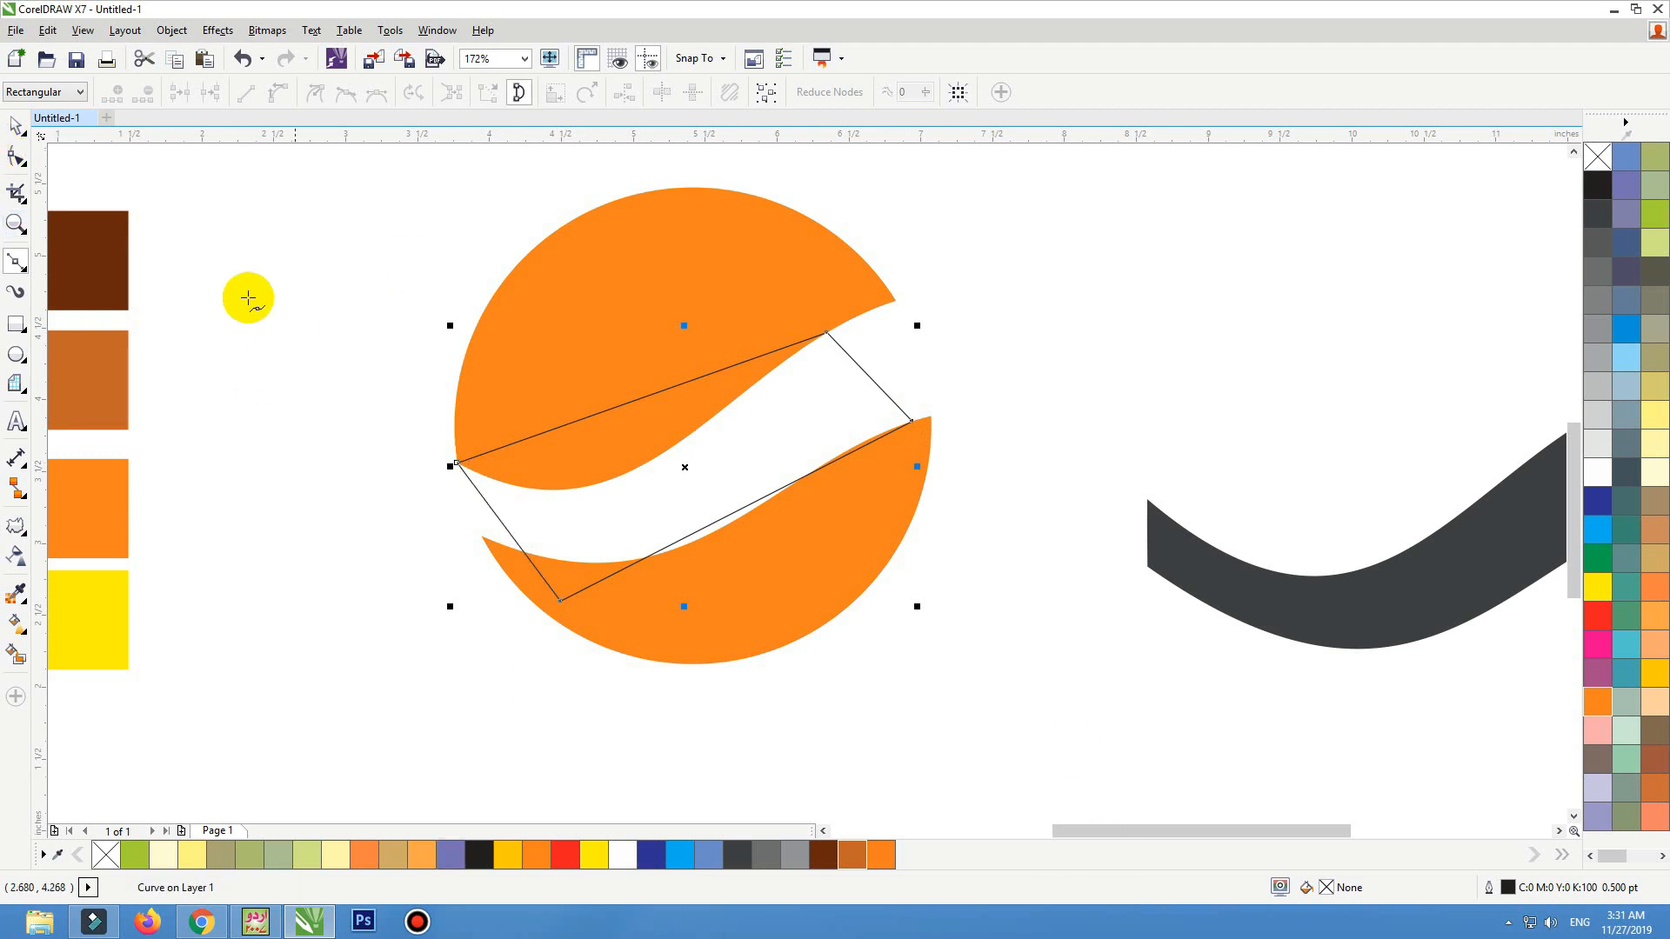
click(16, 156)
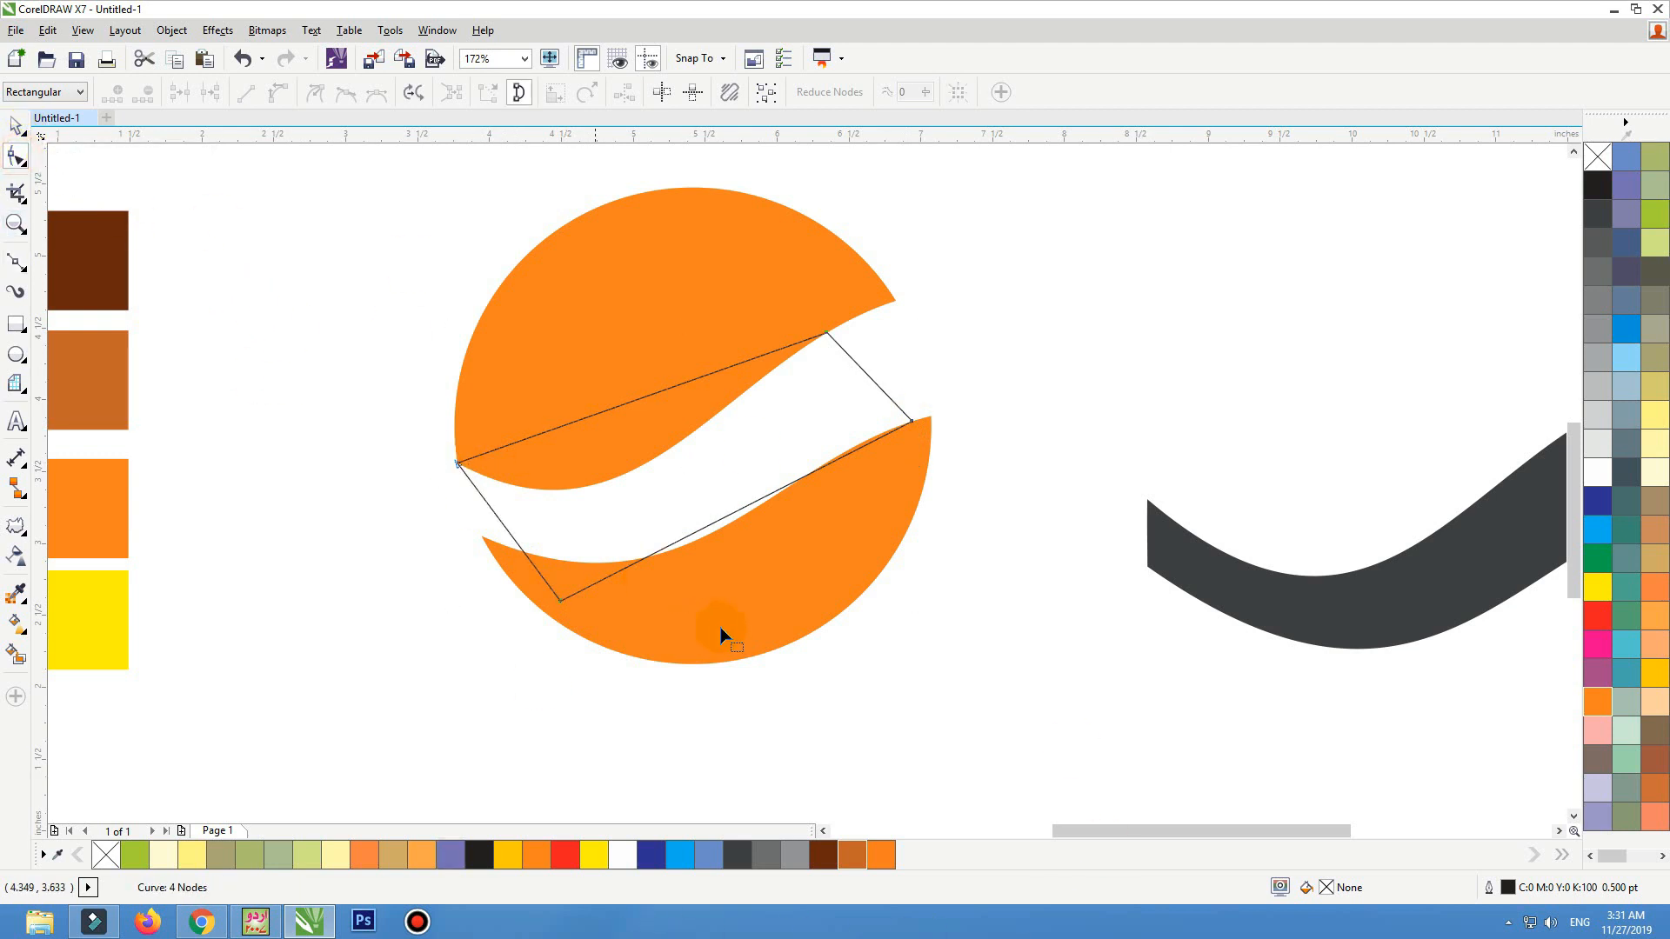
drag(706, 531, 738, 572)
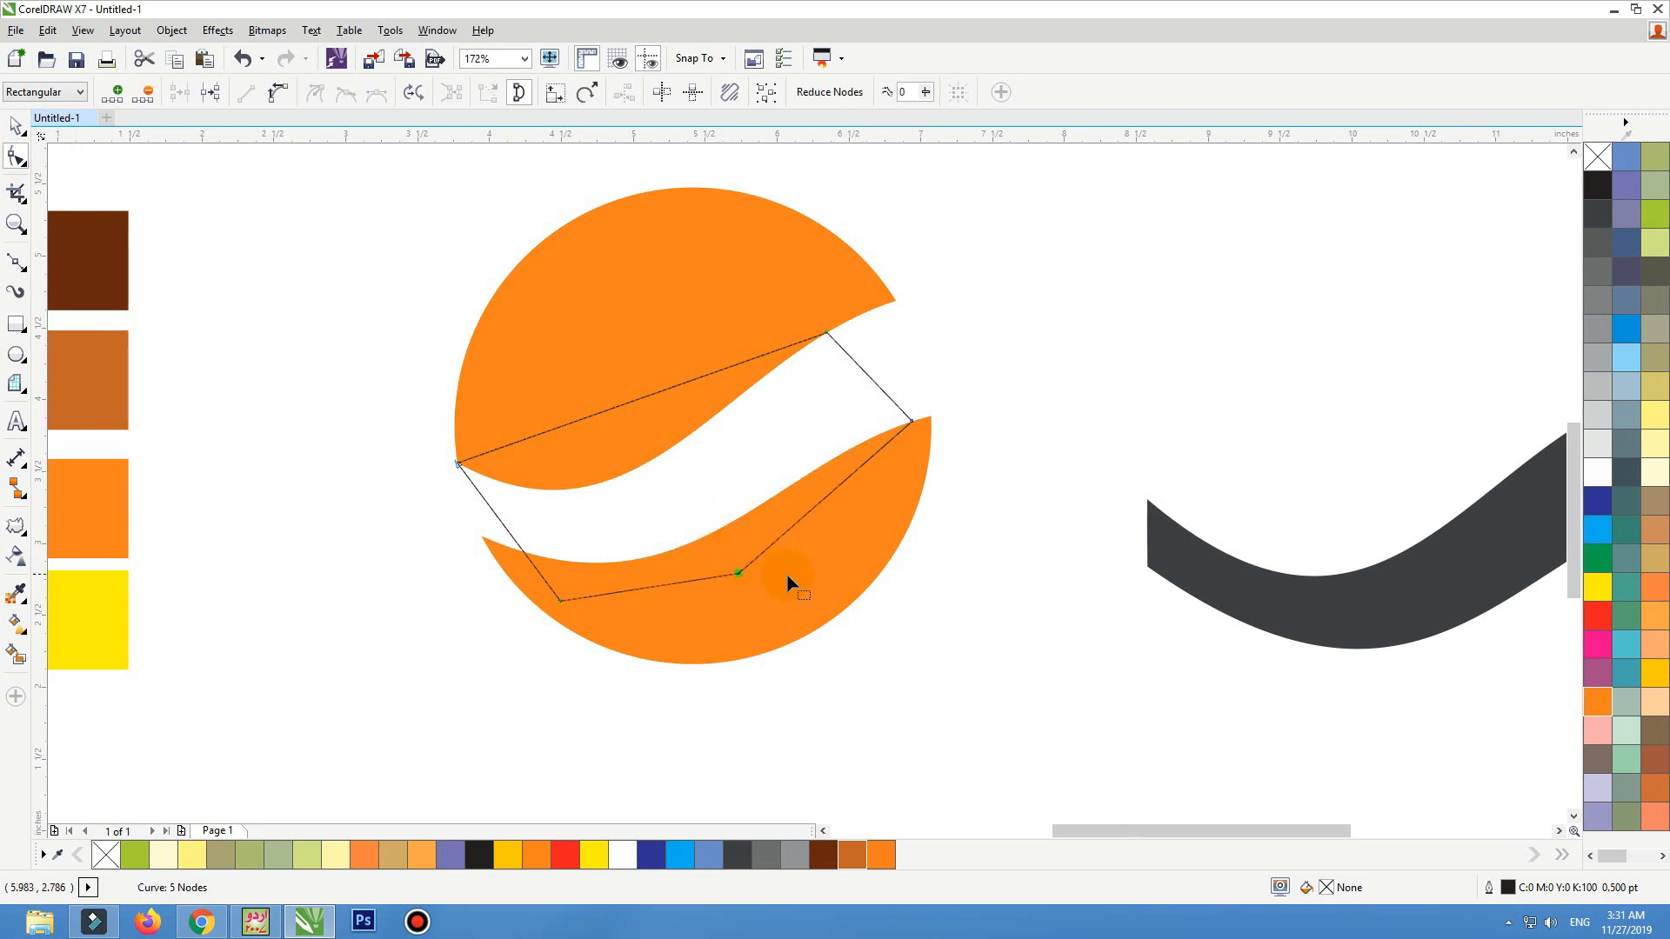
Bring the two orange pieces in front of the straight-sided bridging outline
key(space)
click(821, 593)
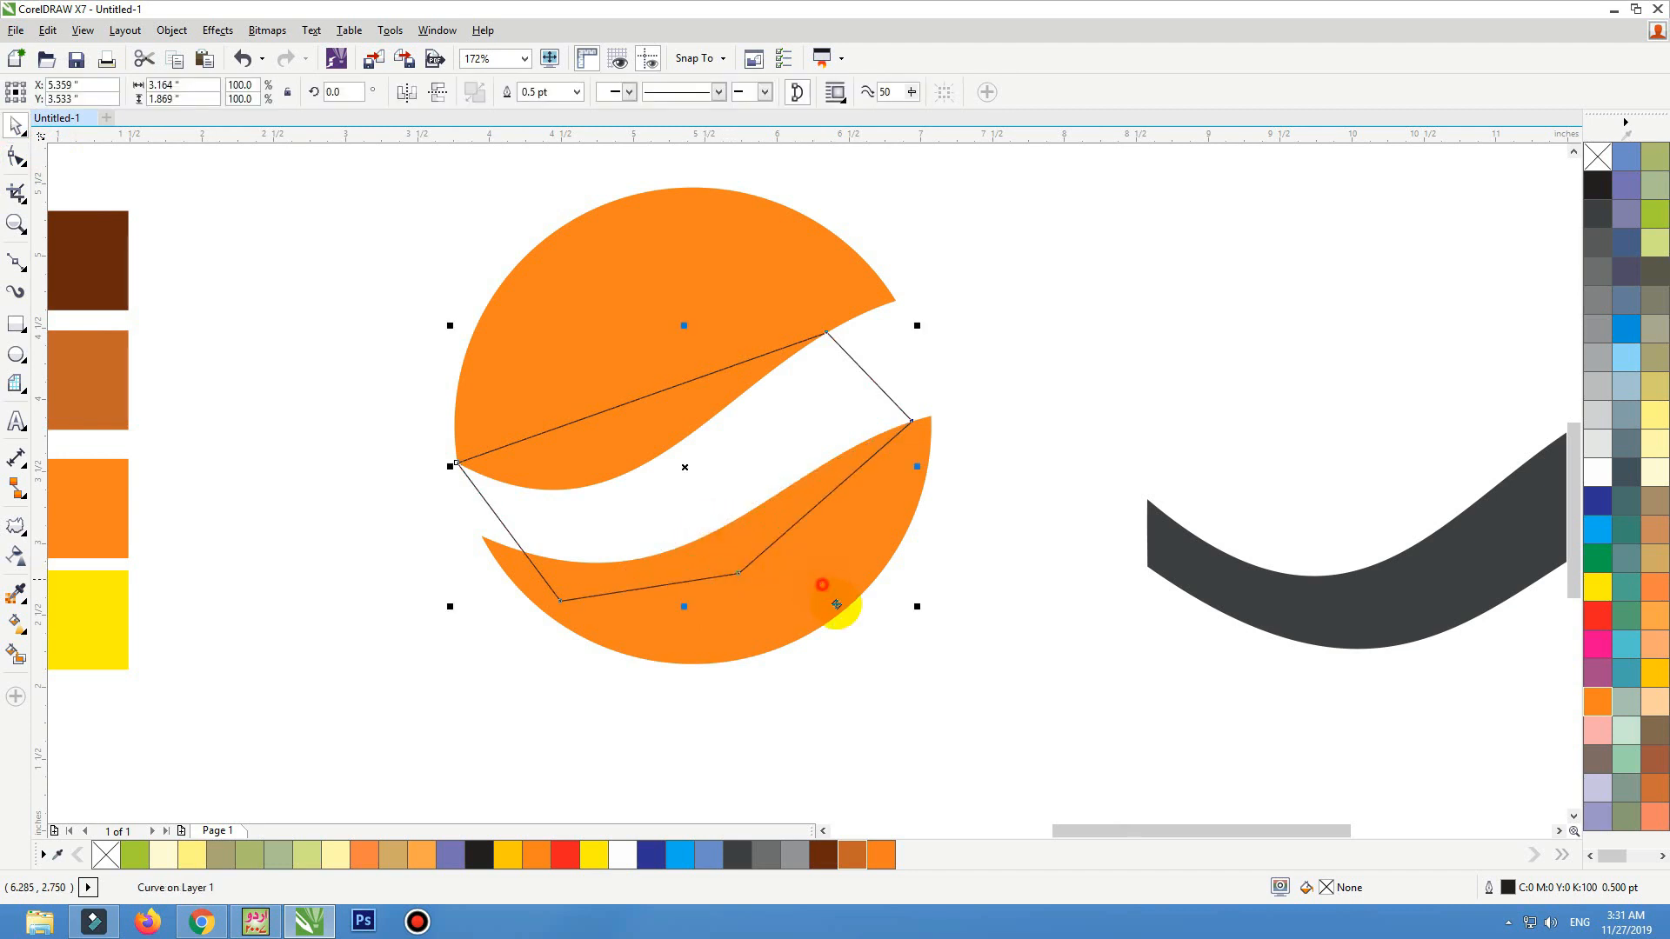
shift+click(749, 294)
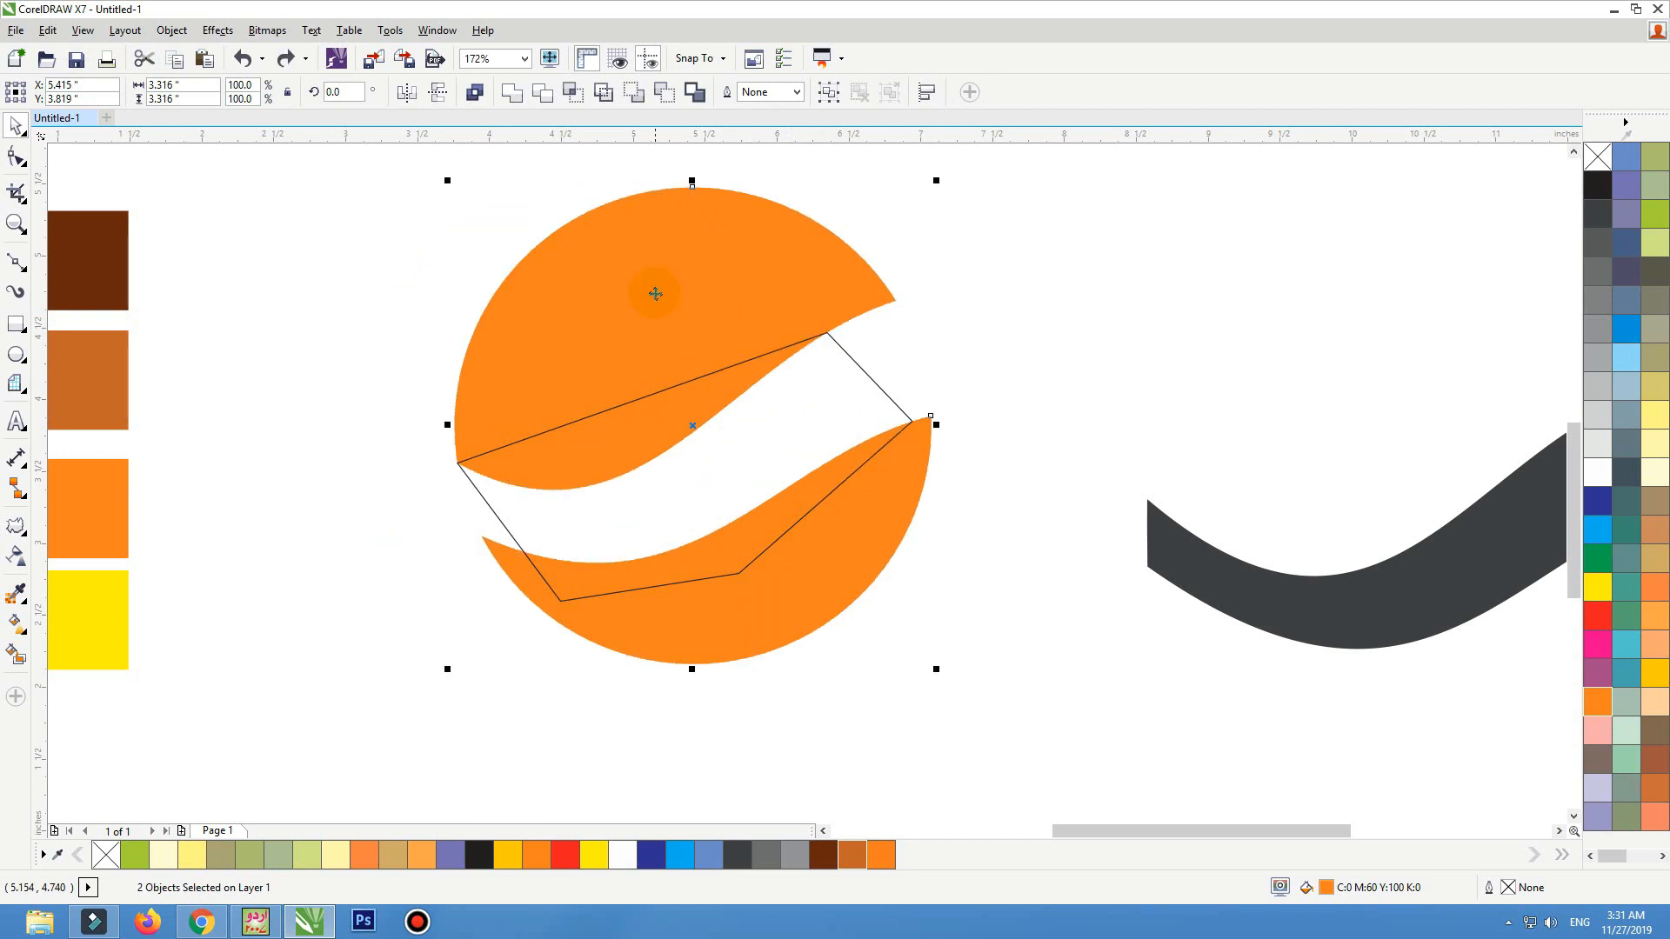
drag(836, 402, 742, 410)
key(ctrl+z)
click(1000, 424)
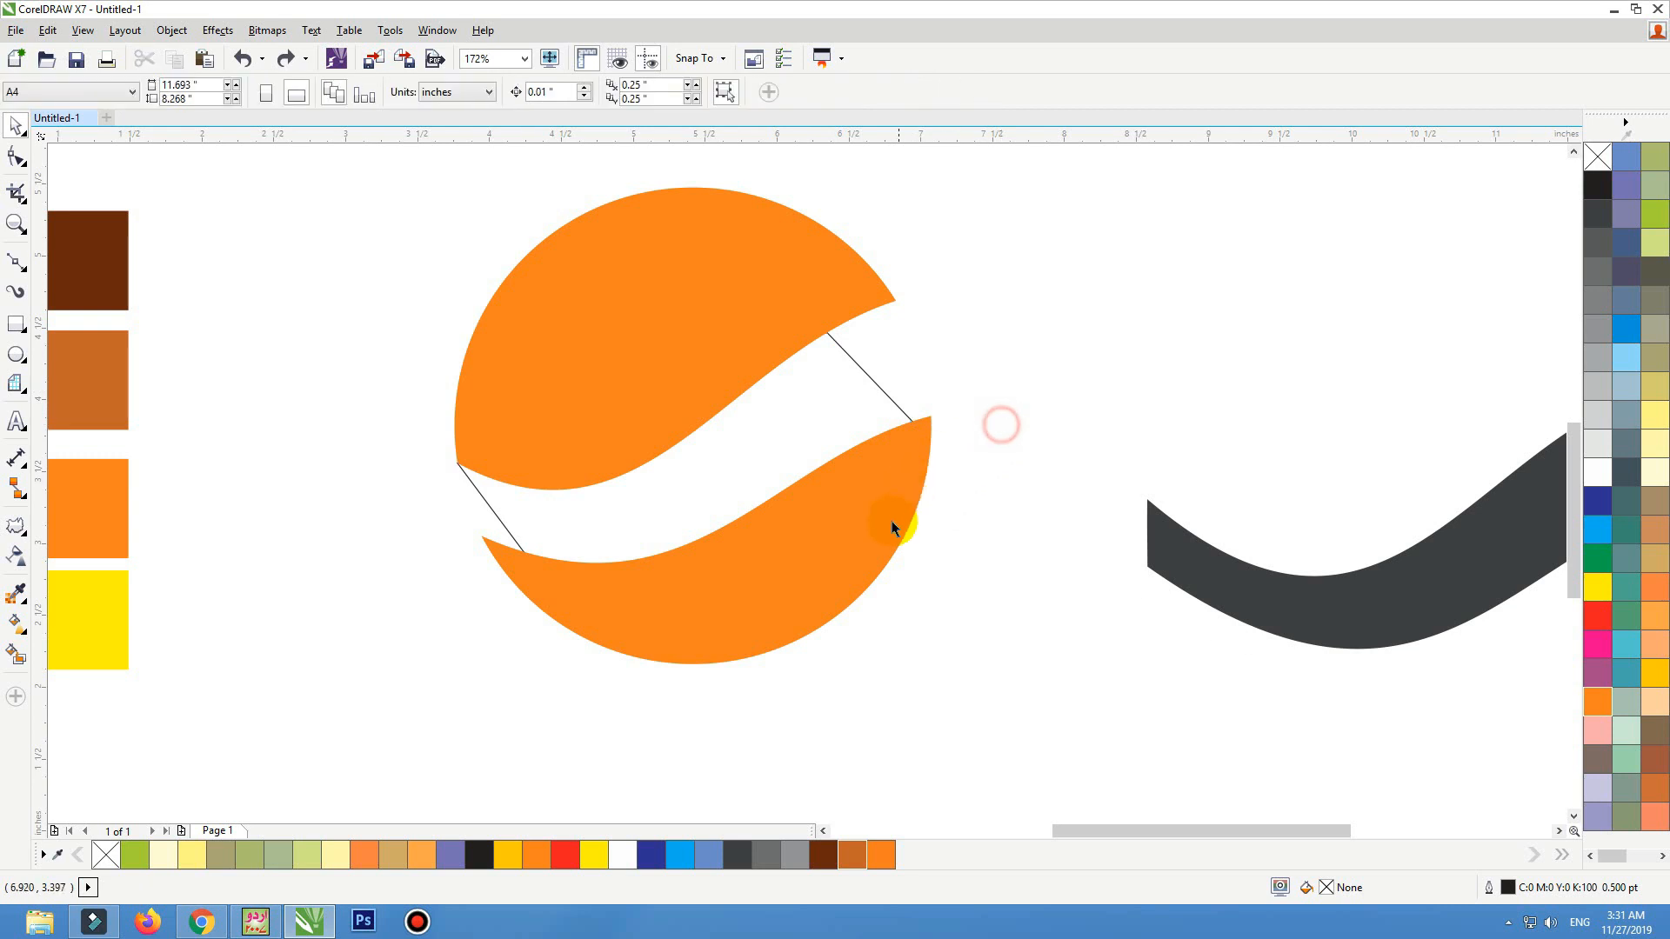
Fill the bridging shape between the orange pieces light blue and remove its outline
click(892, 522)
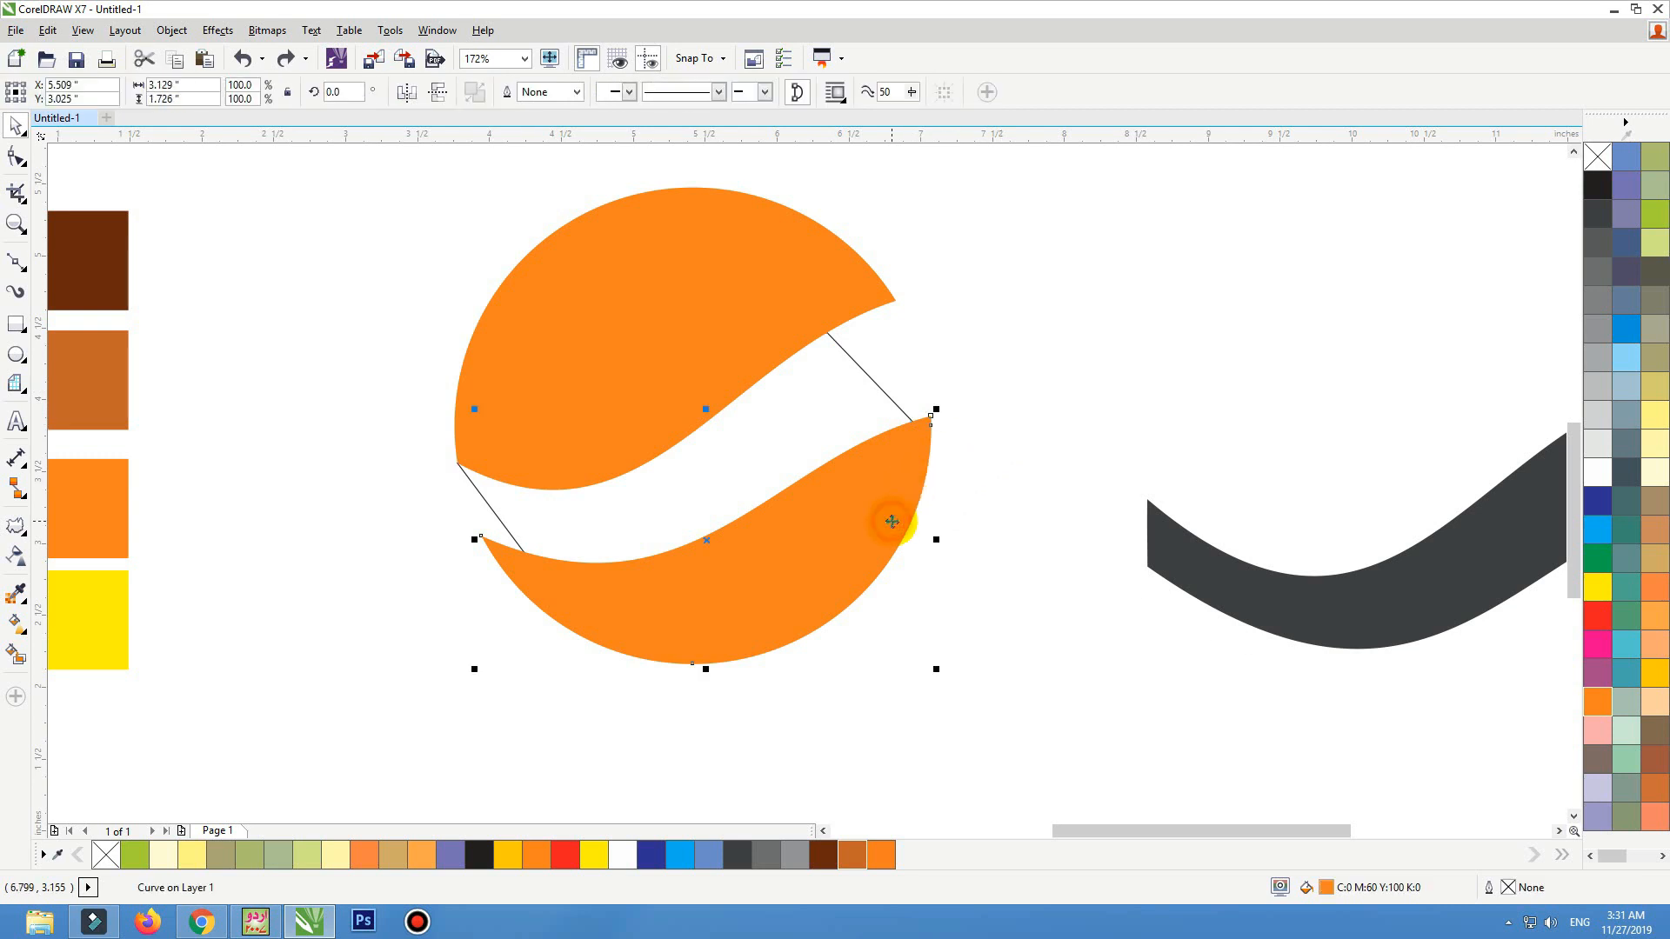
click(852, 397)
key(Right)
key(Right)
key(Right)
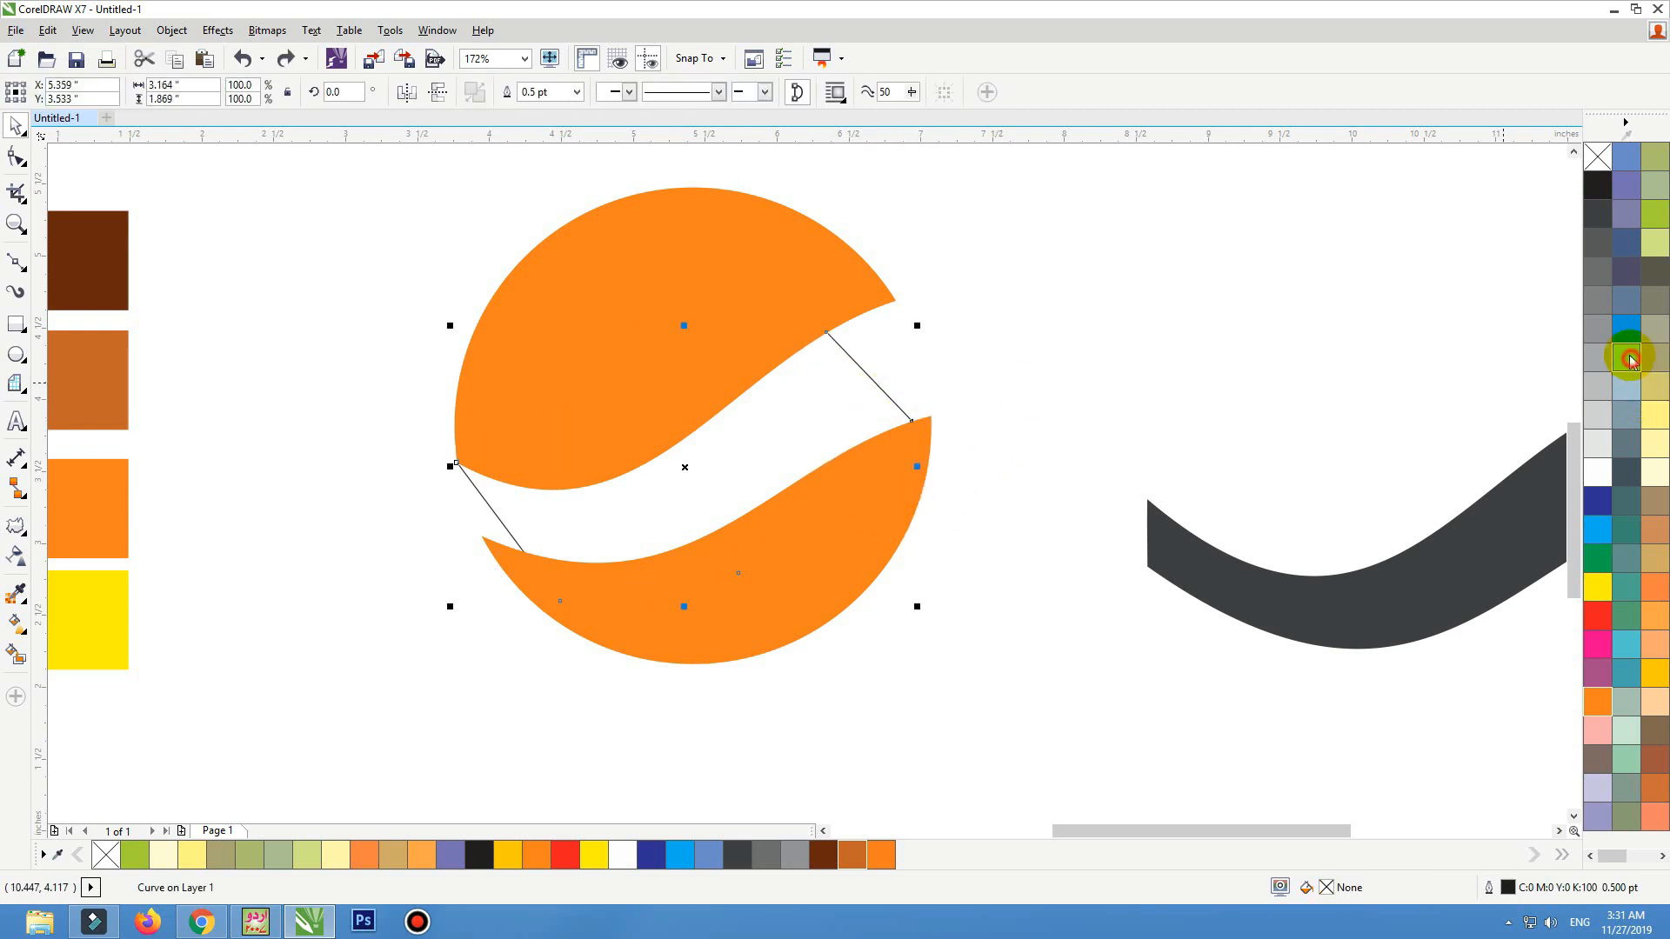
click(1625, 357)
right_click(1598, 155)
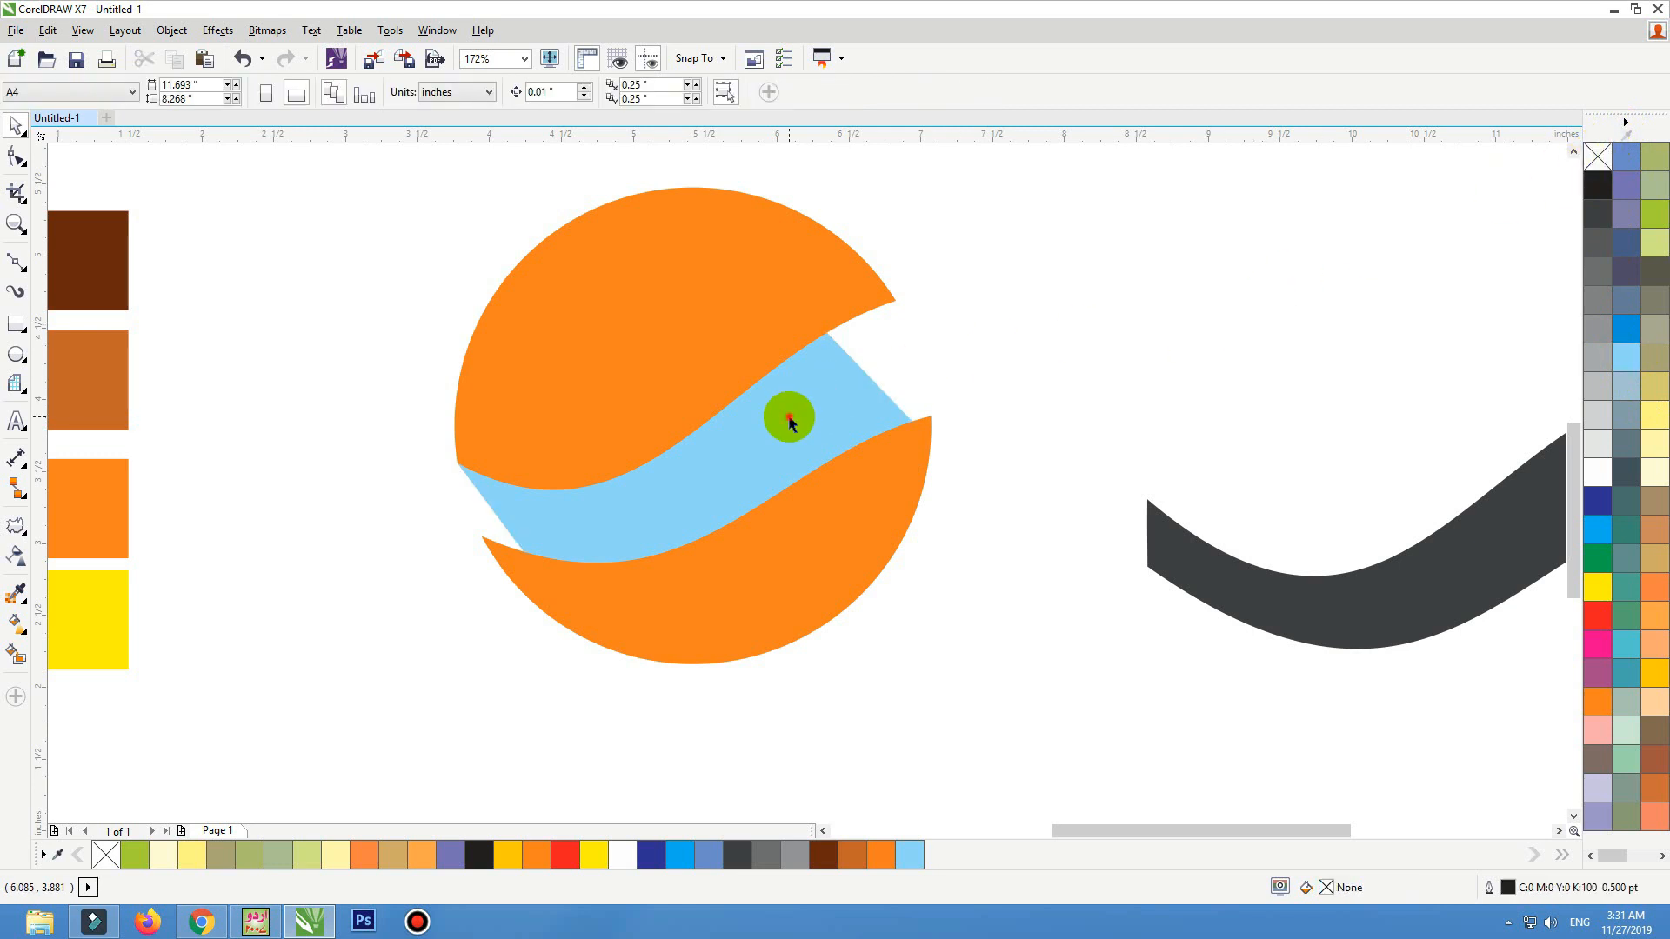
Trim the light blue shape with the lower orange piece, keeping both in their original positions
click(845, 554)
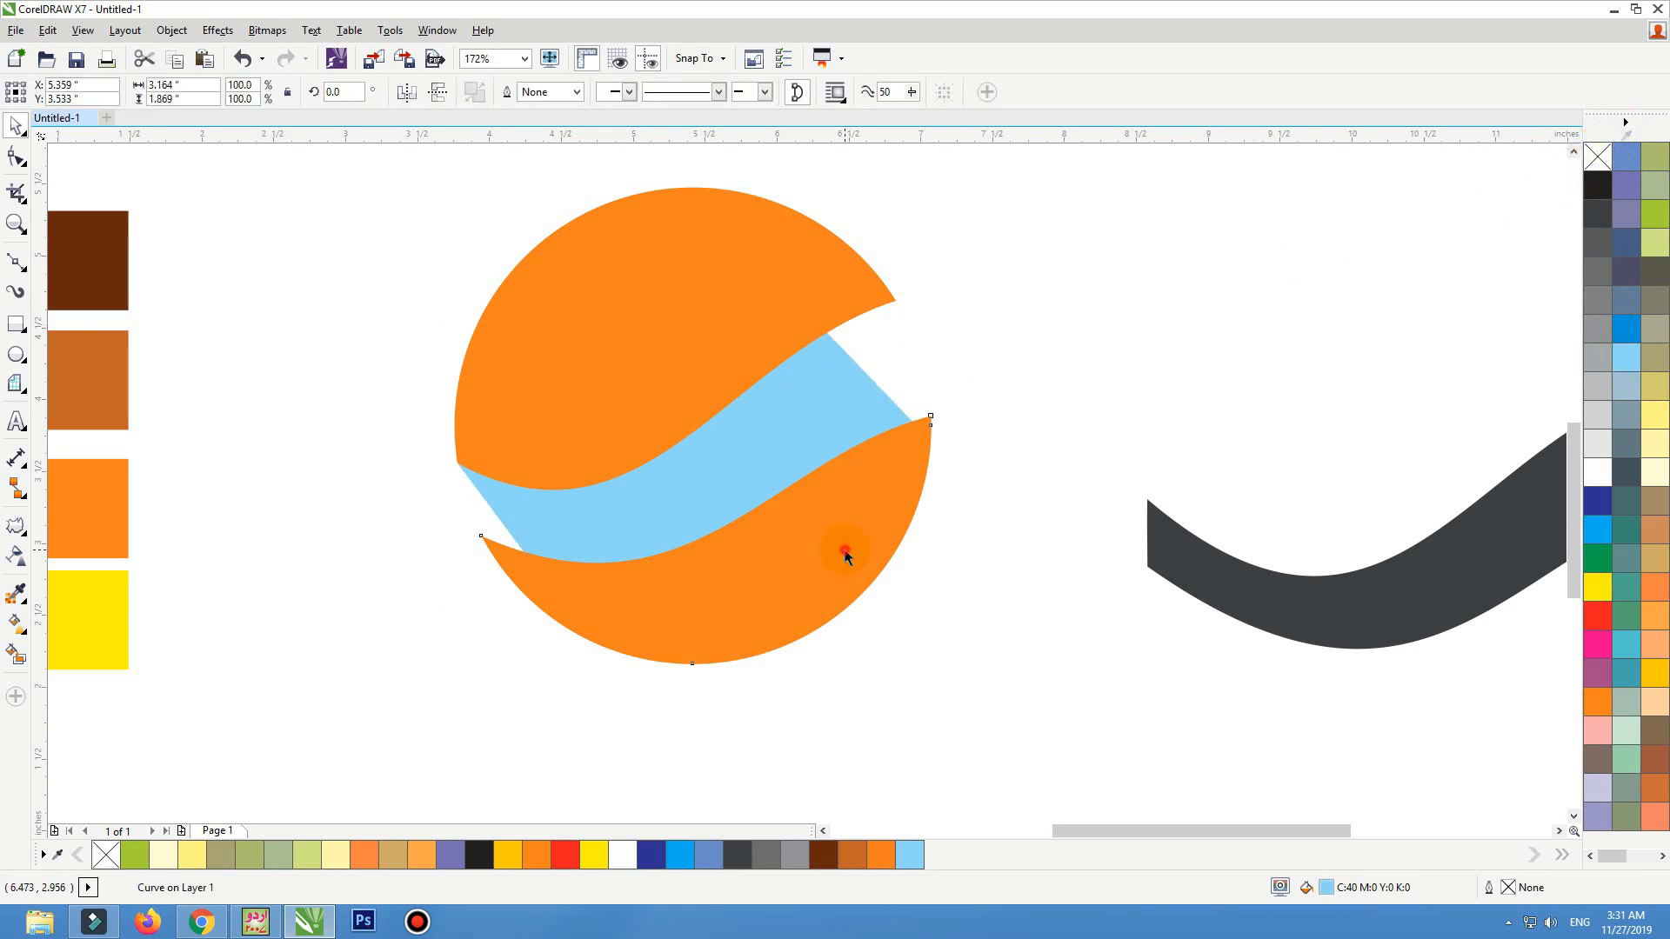
shift+click(829, 375)
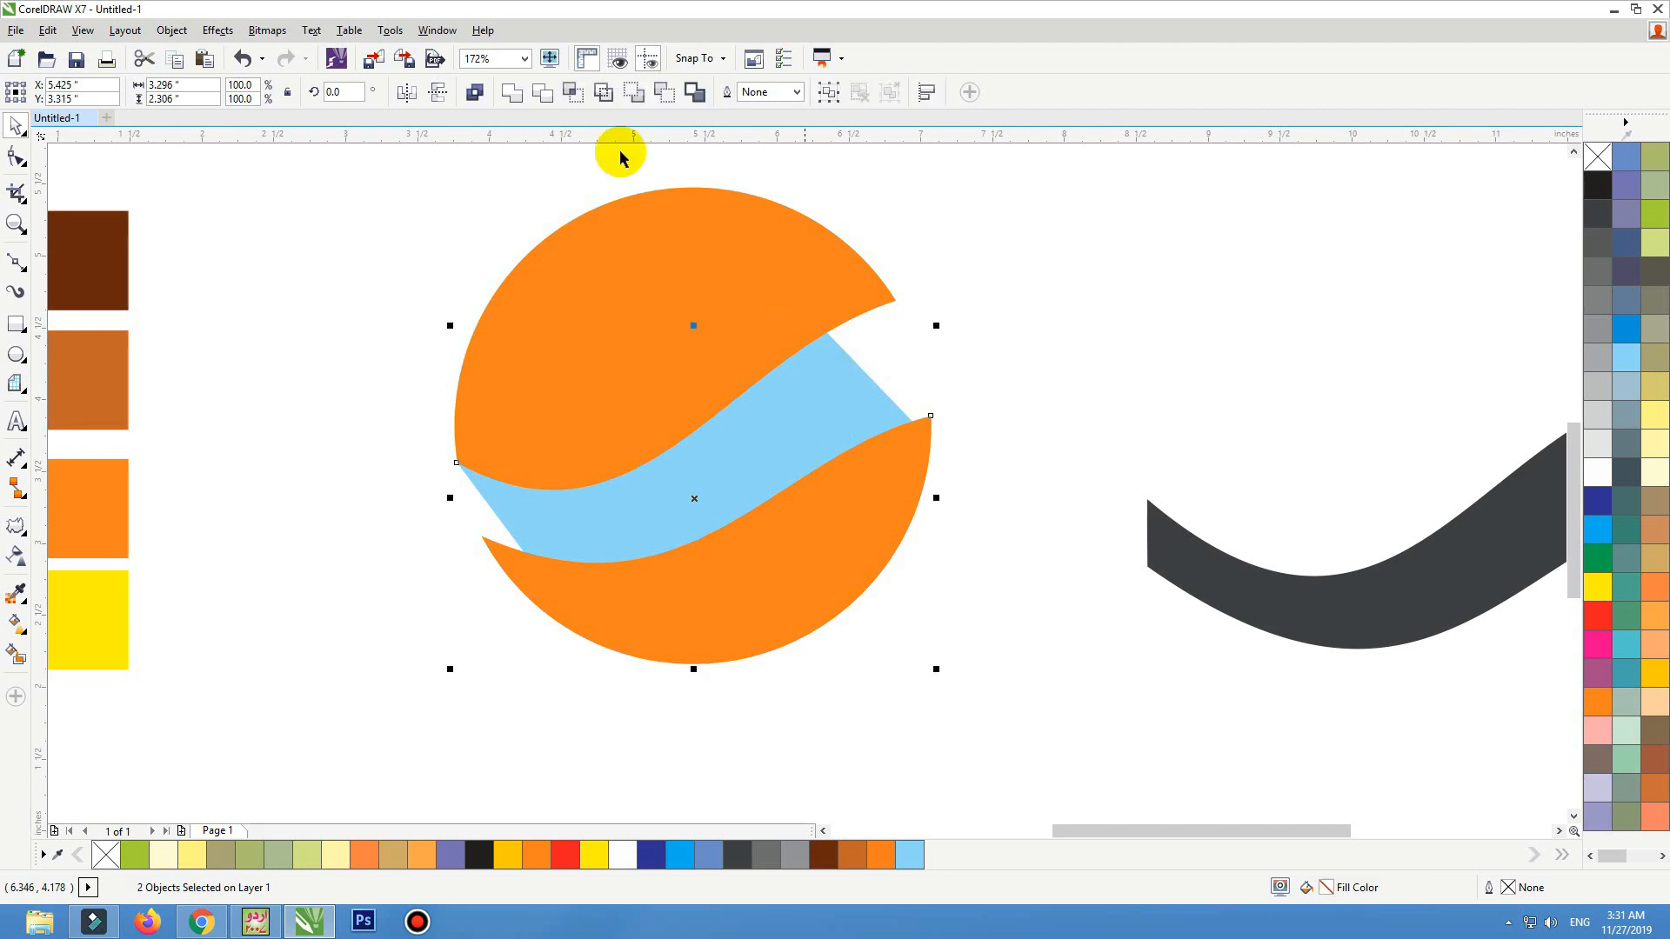
click(553, 97)
click(1030, 309)
drag(803, 424, 893, 399)
key(ctrl+z)
key(ctrl+z)
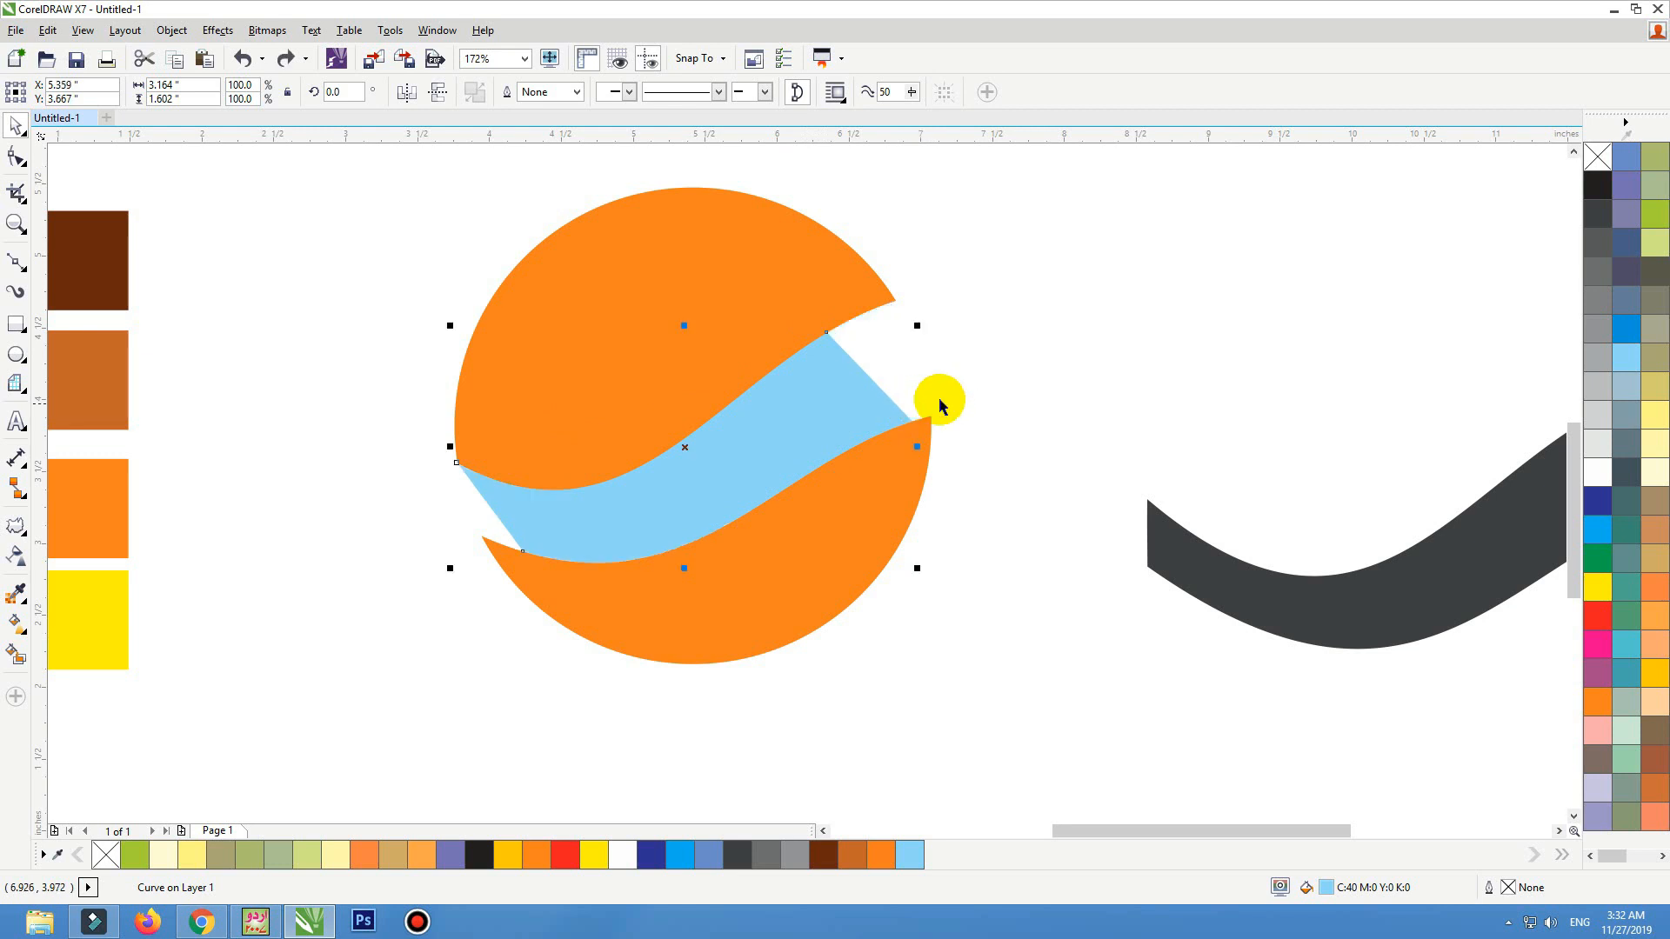
Trim the light blue shape with the upper orange piece so it only fills the gap between the pieces
click(973, 379)
click(727, 339)
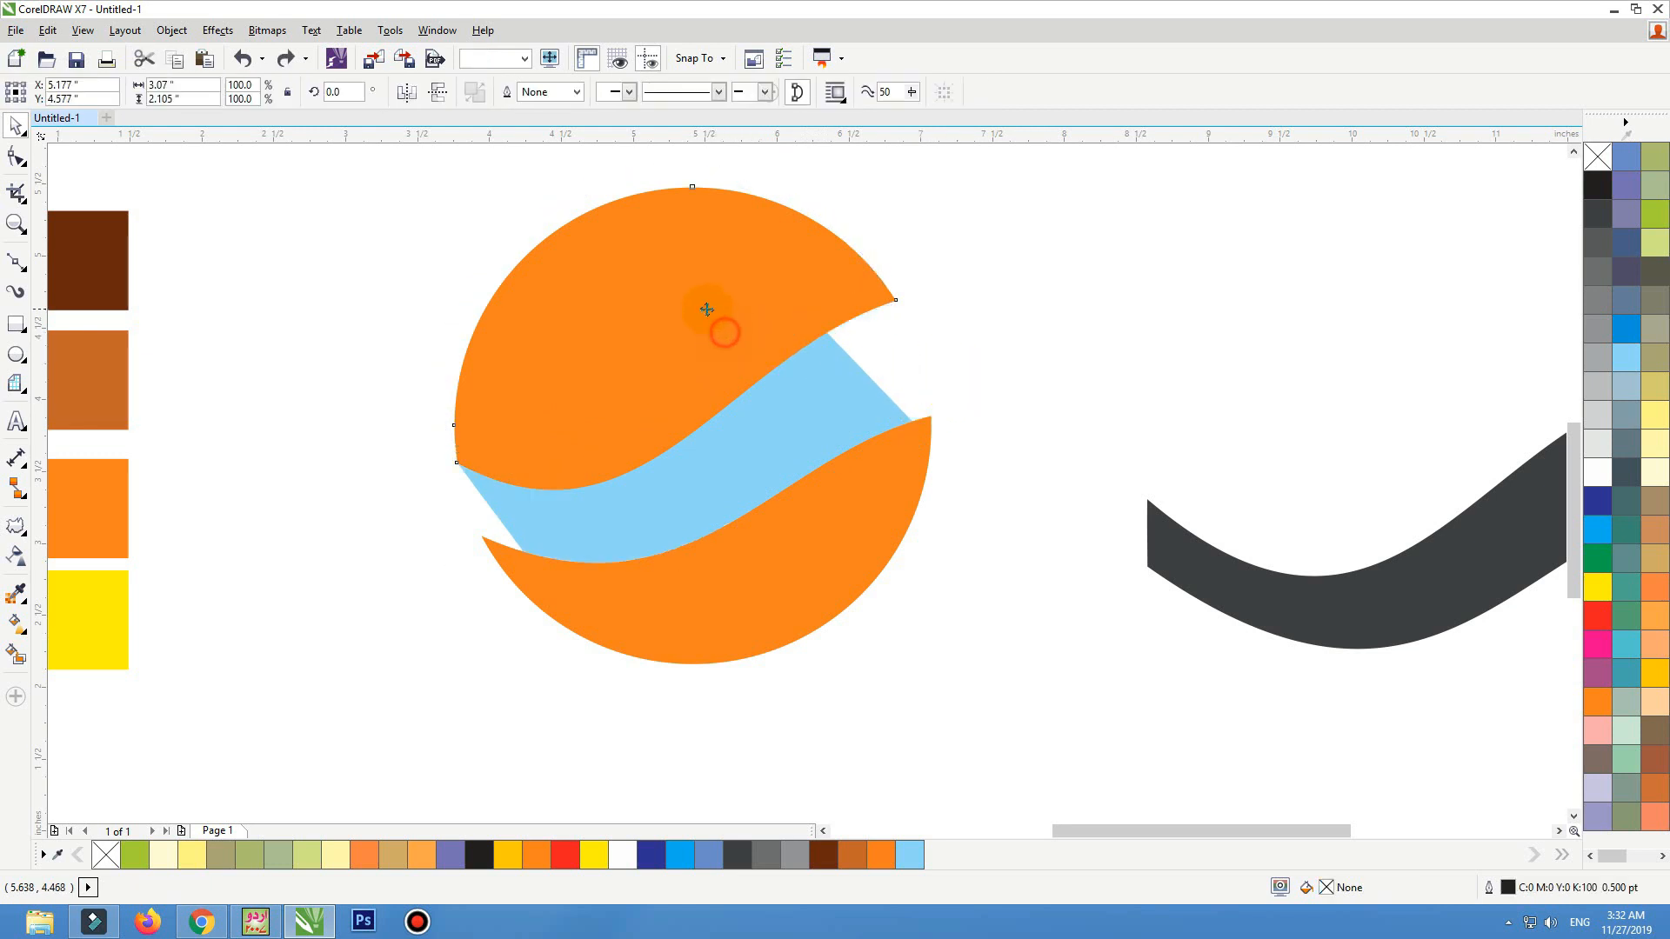
click(947, 394)
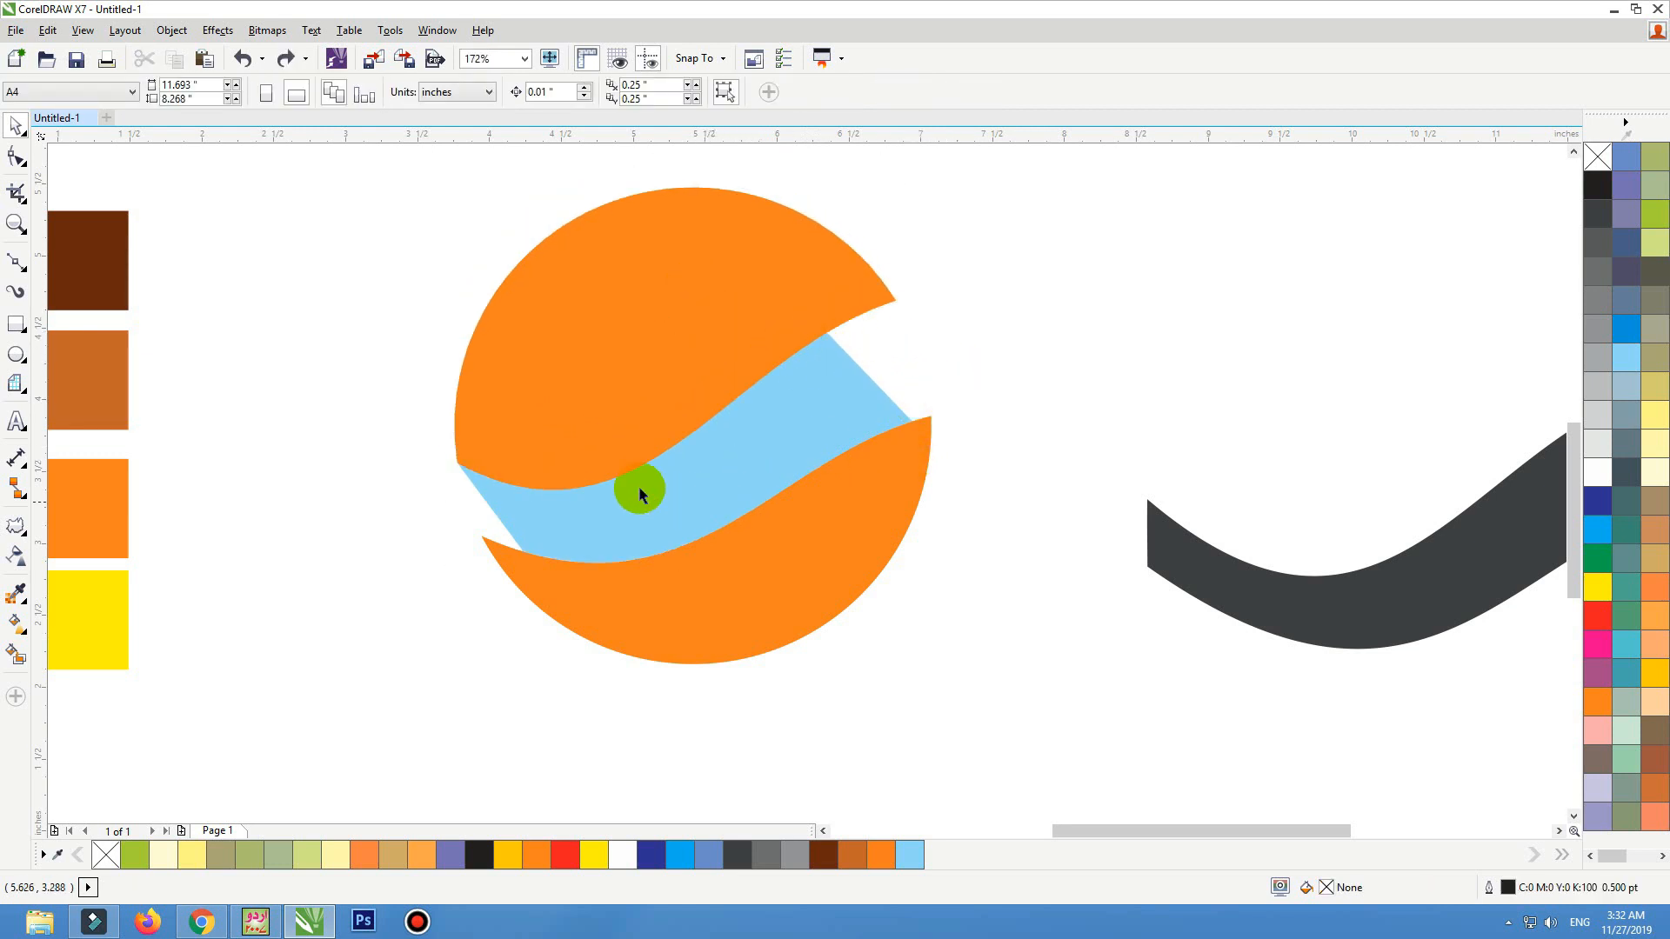
drag(780, 570, 810, 618)
key(ctrl+z)
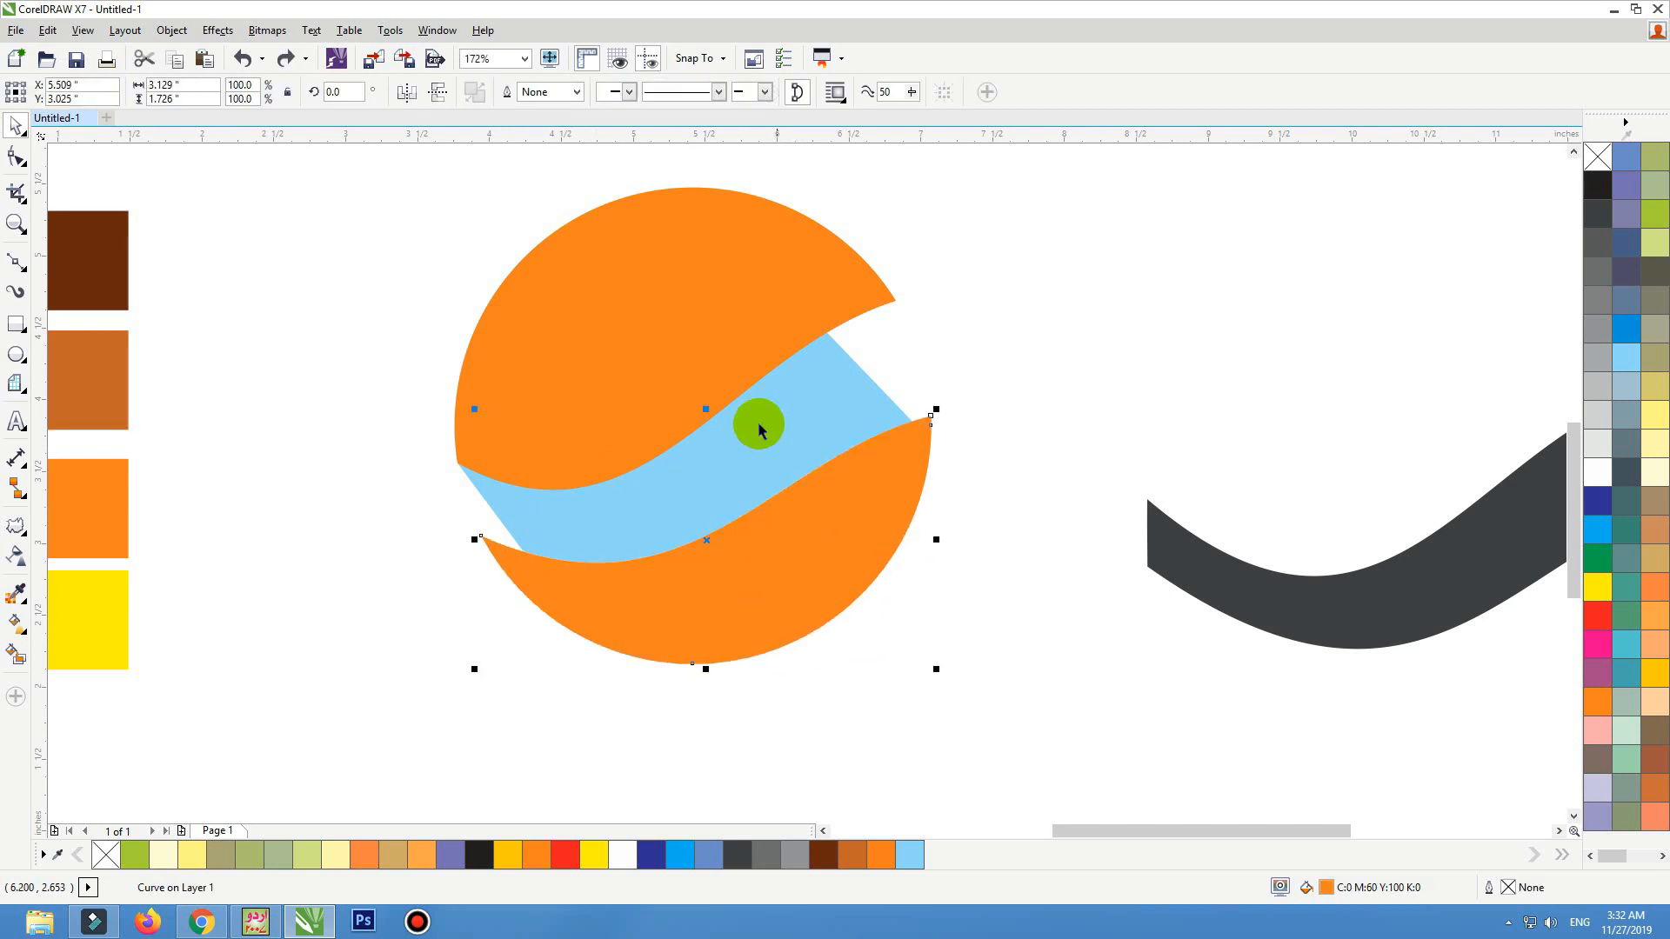
click(735, 291)
drag(706, 314, 678, 256)
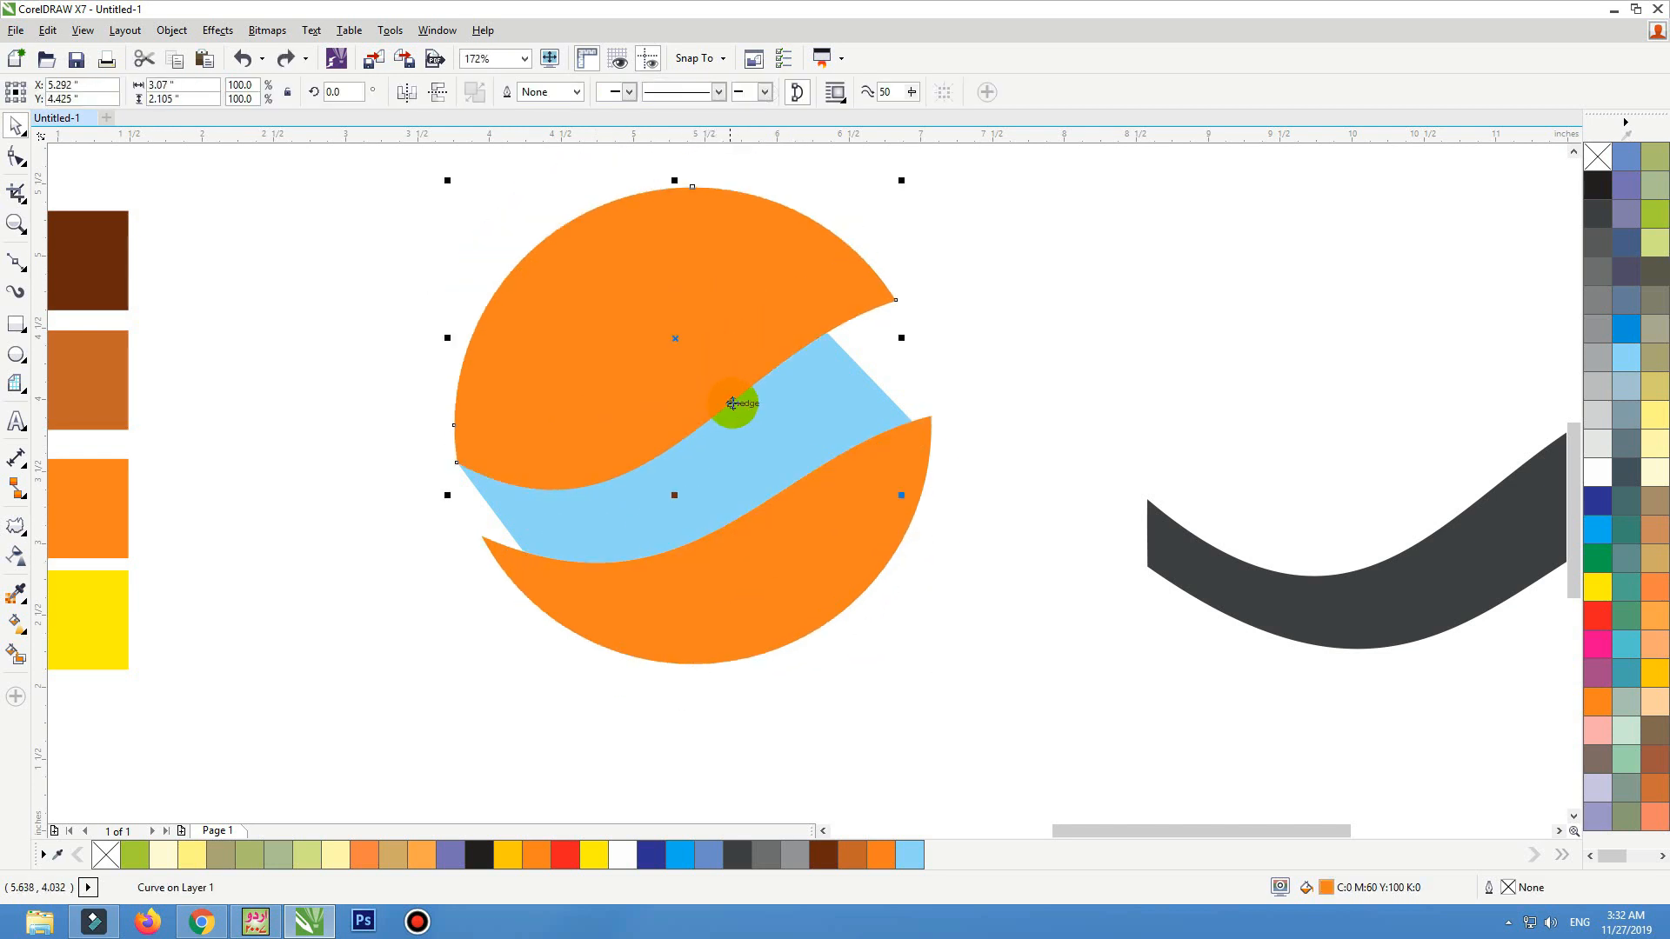
shift+click(853, 399)
click(543, 96)
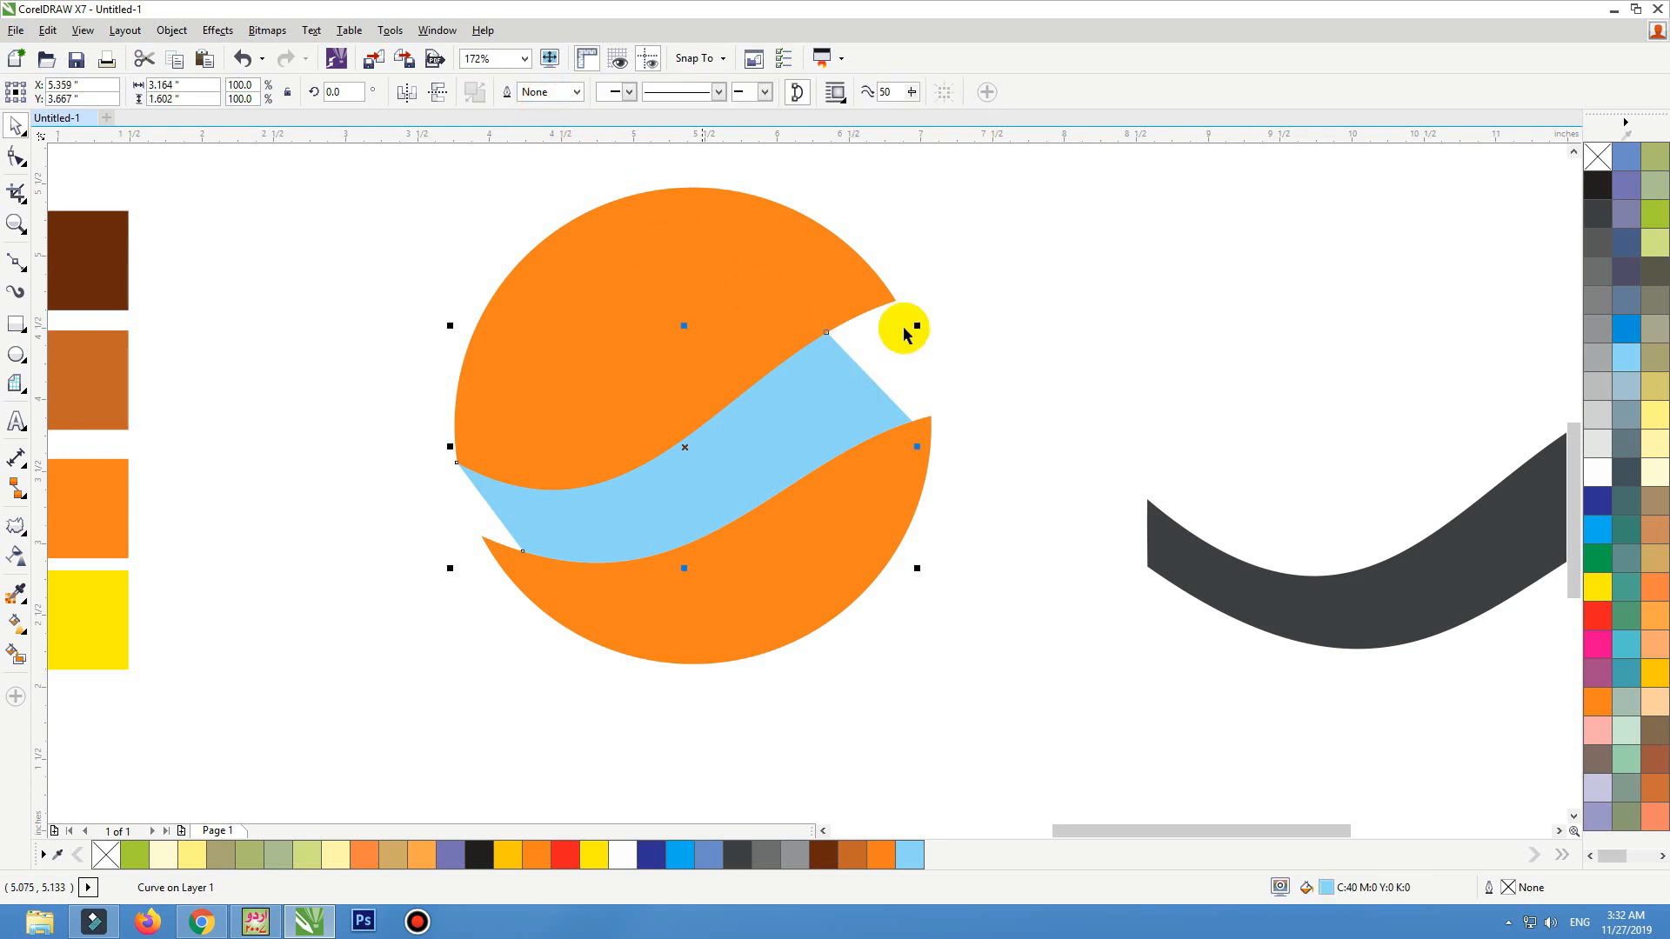
Move the trimmed light blue band off the circle to inspect its edges and undo each move
drag(827, 384, 1012, 446)
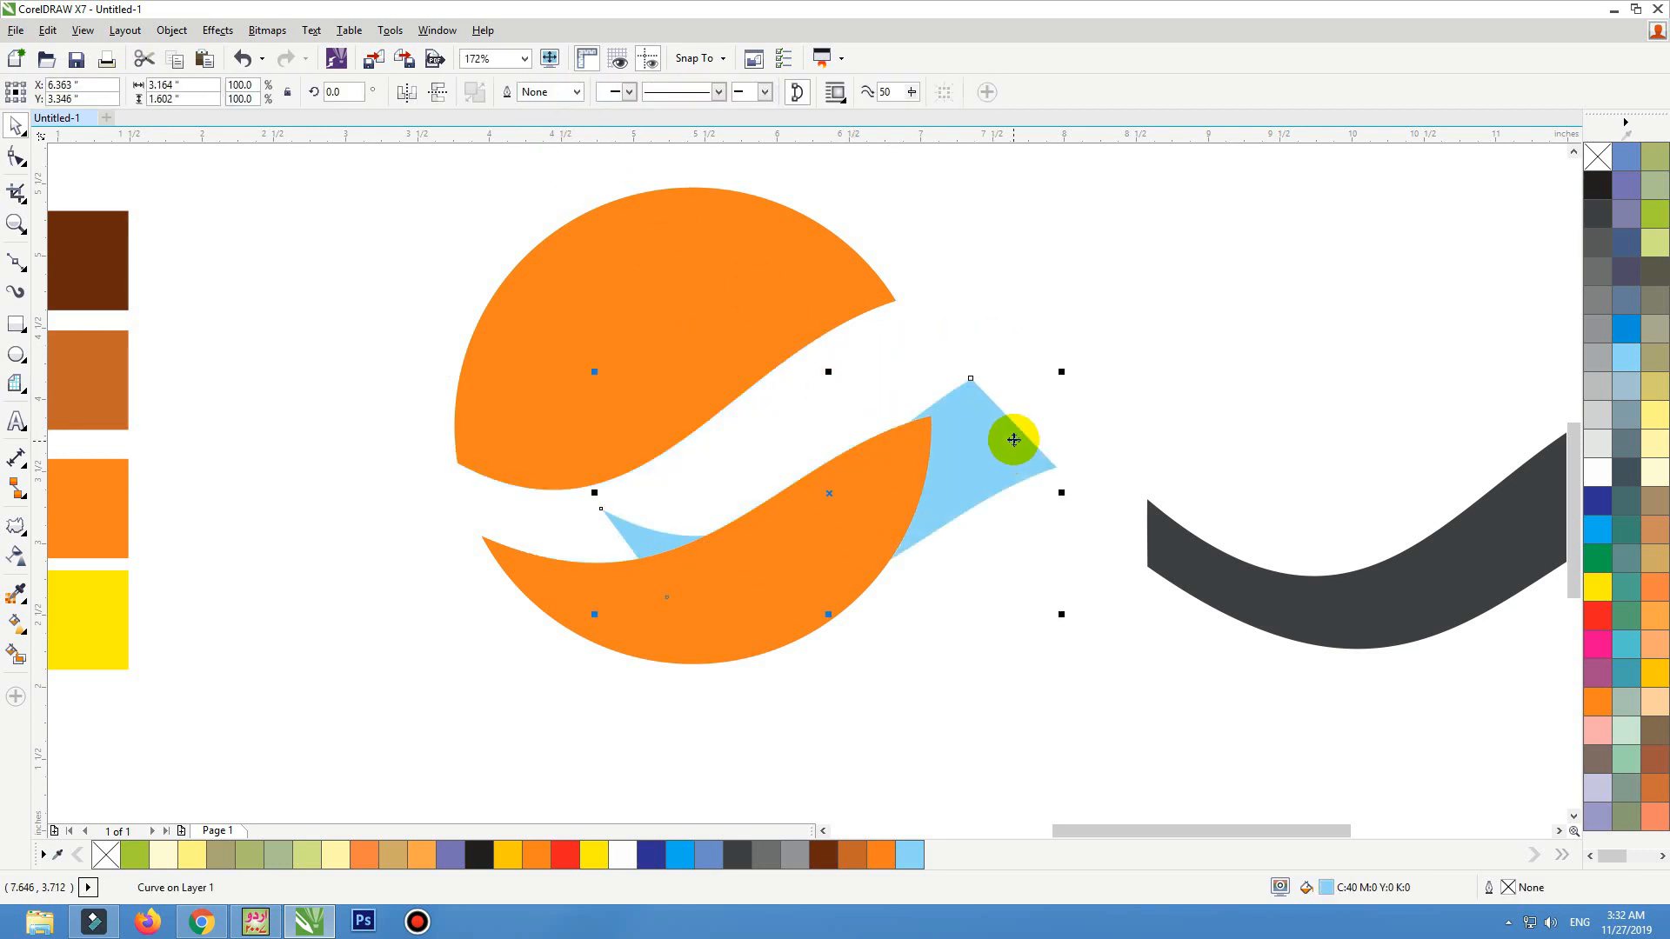
key(ctrl+z)
drag(816, 408, 1227, 383)
key(ctrl+z)
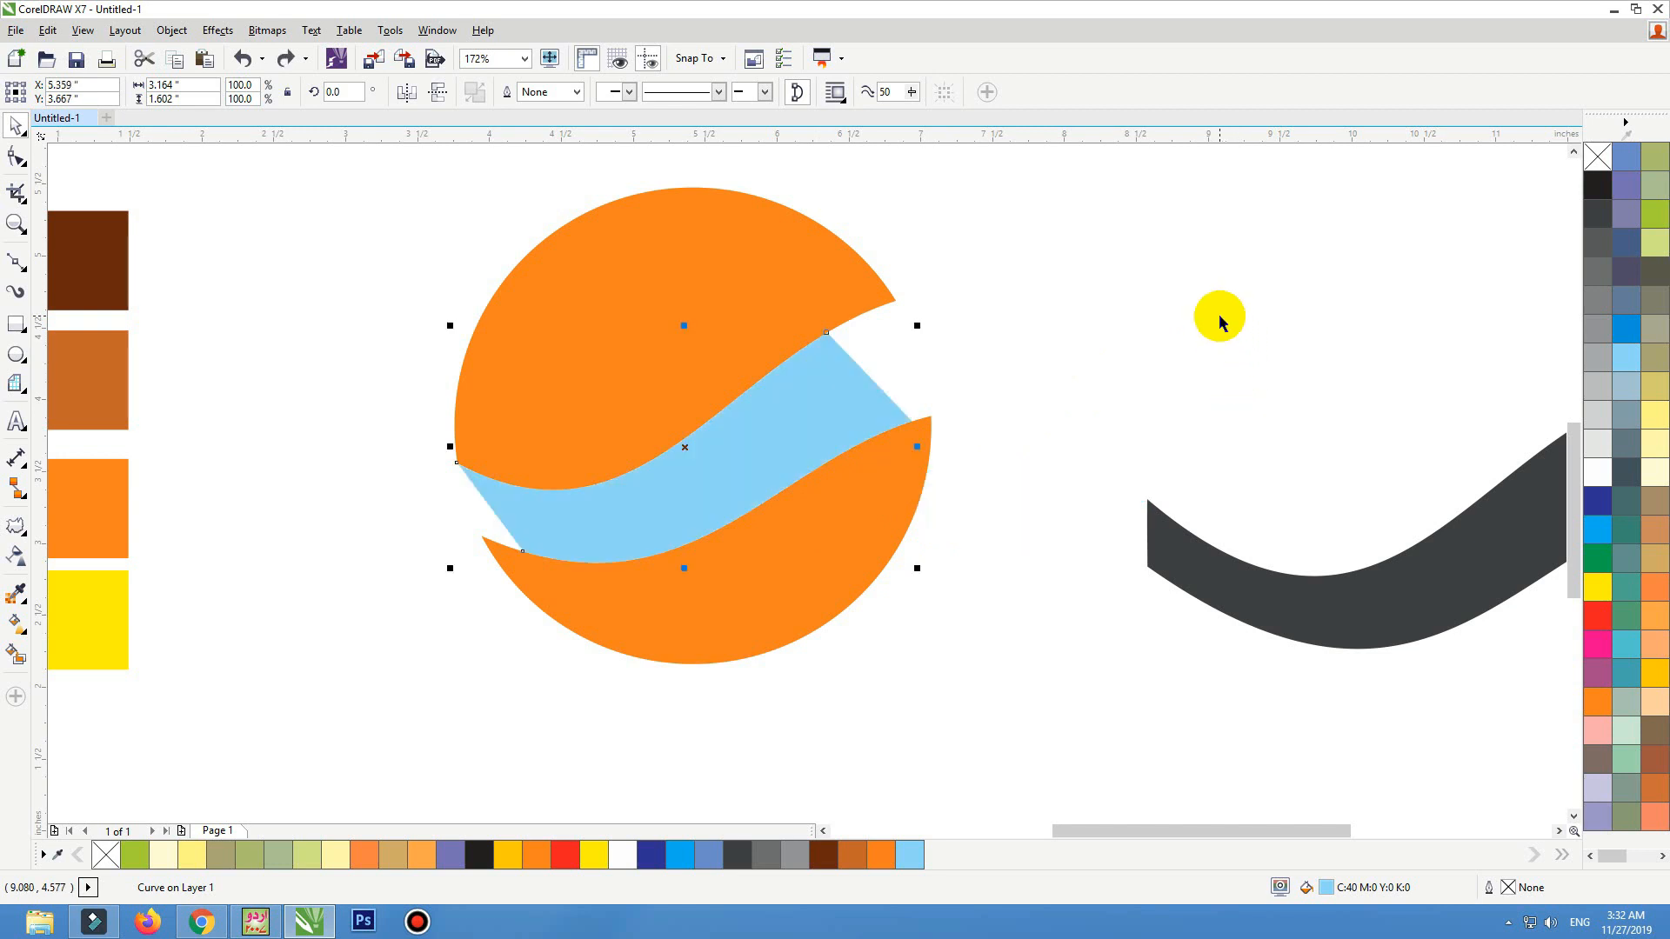
Delete the node at the light blue band's upper-right corner with the Shape tool
click(15, 159)
drag(1015, 286, 373, 626)
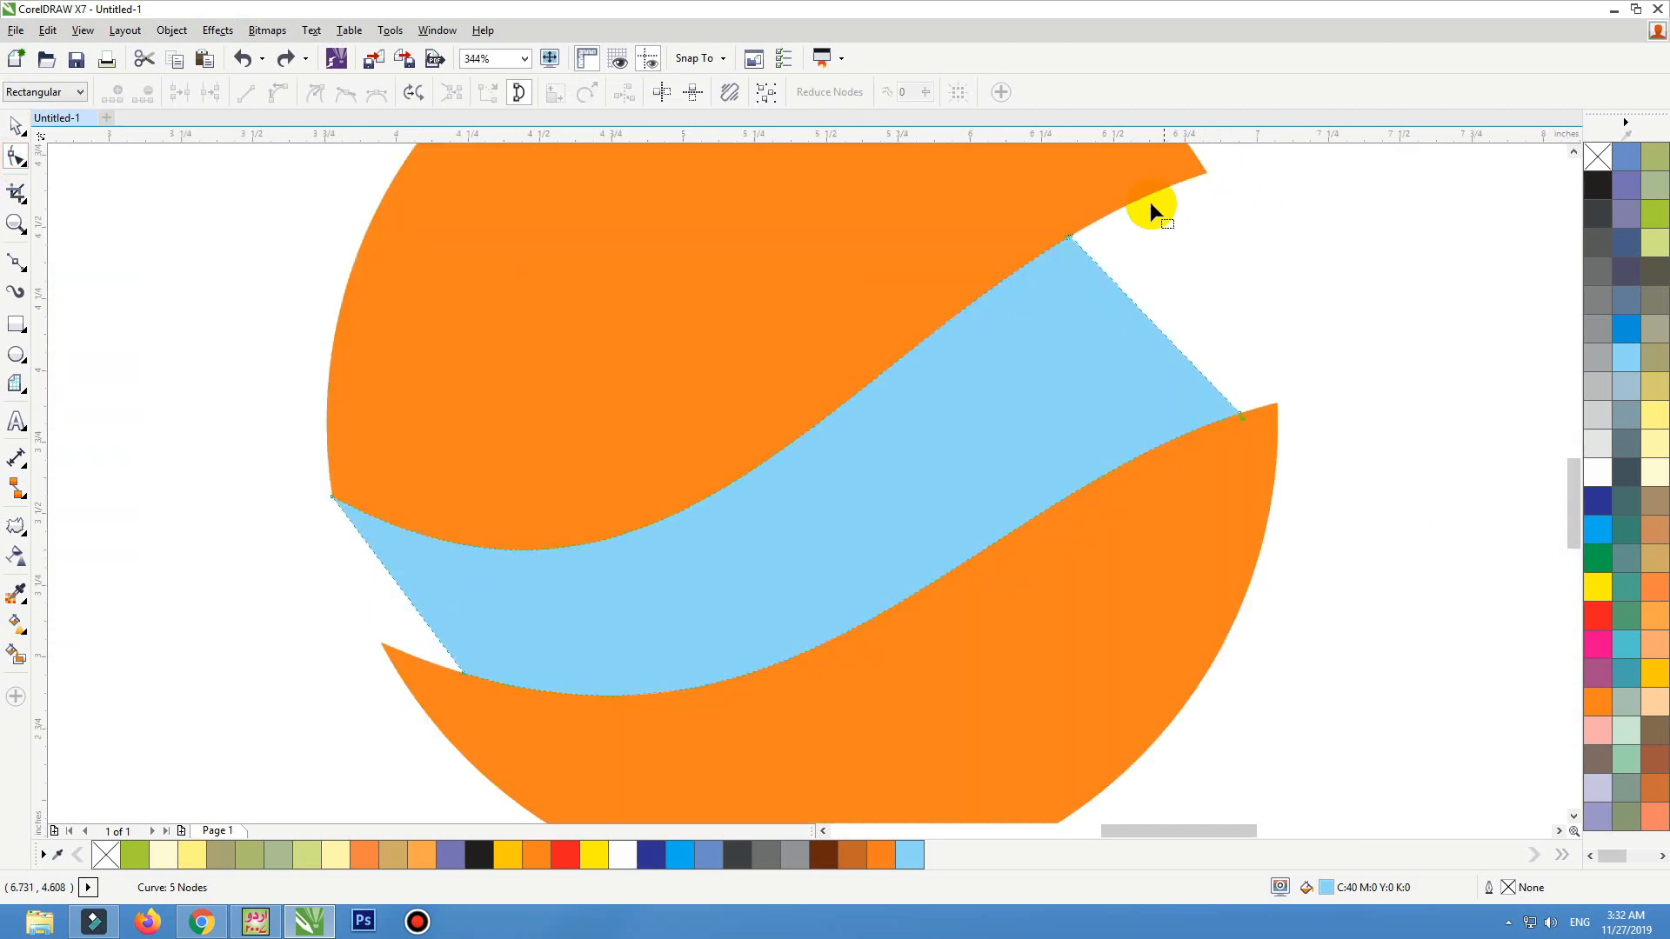
drag(1028, 272, 1019, 270)
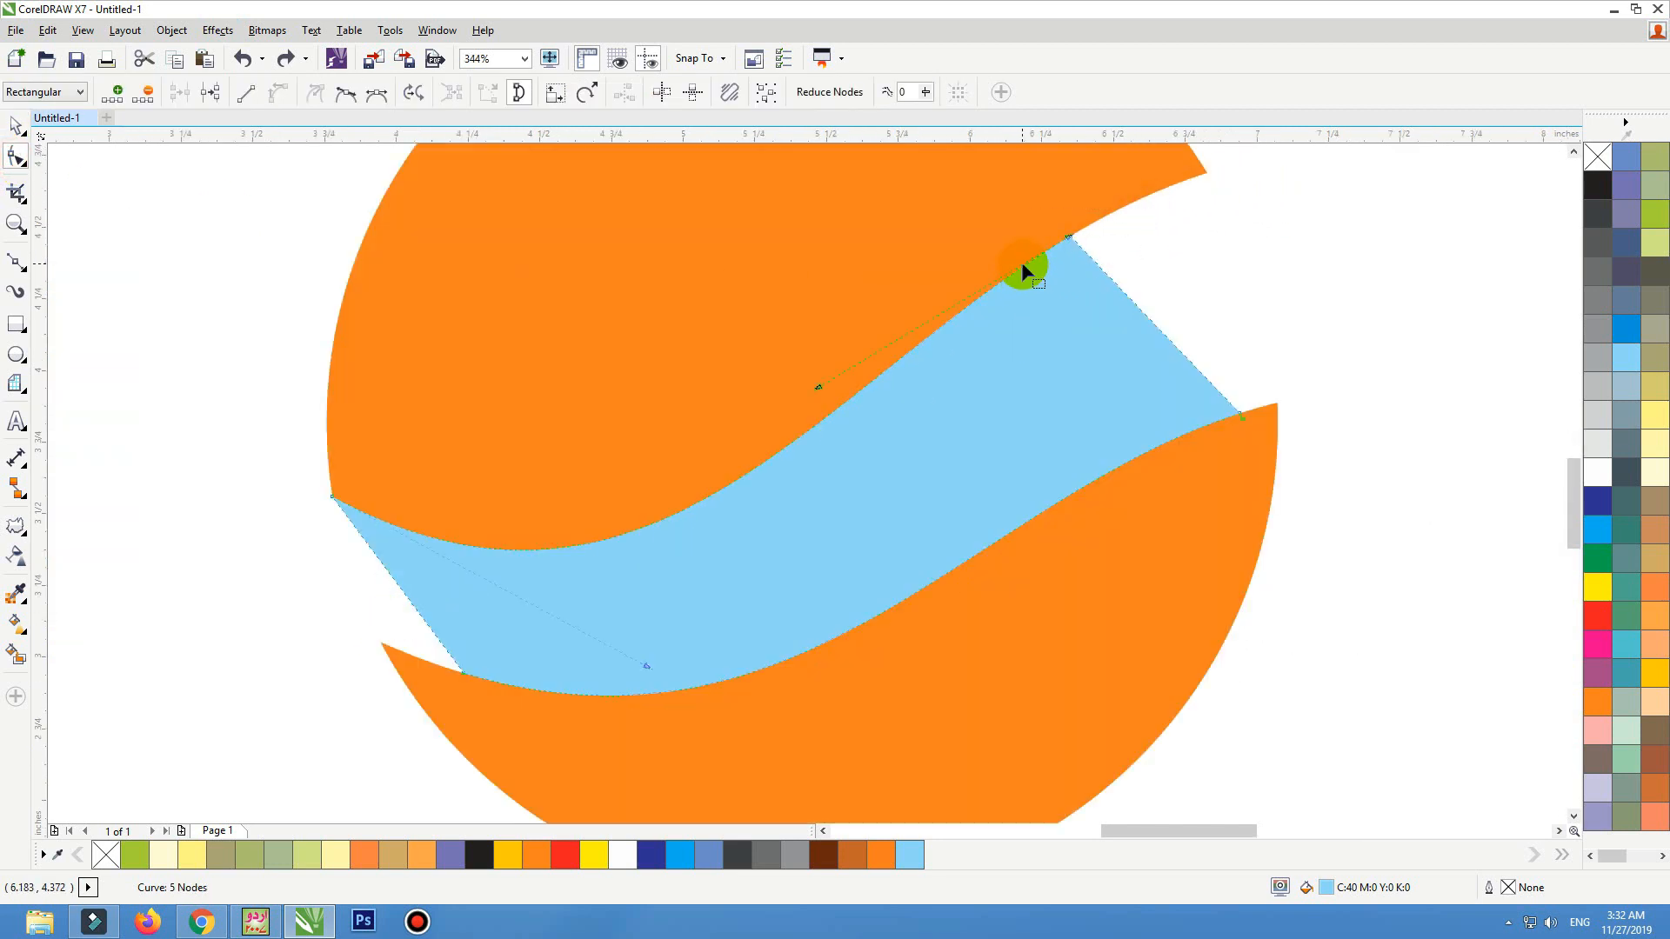
key(Delete)
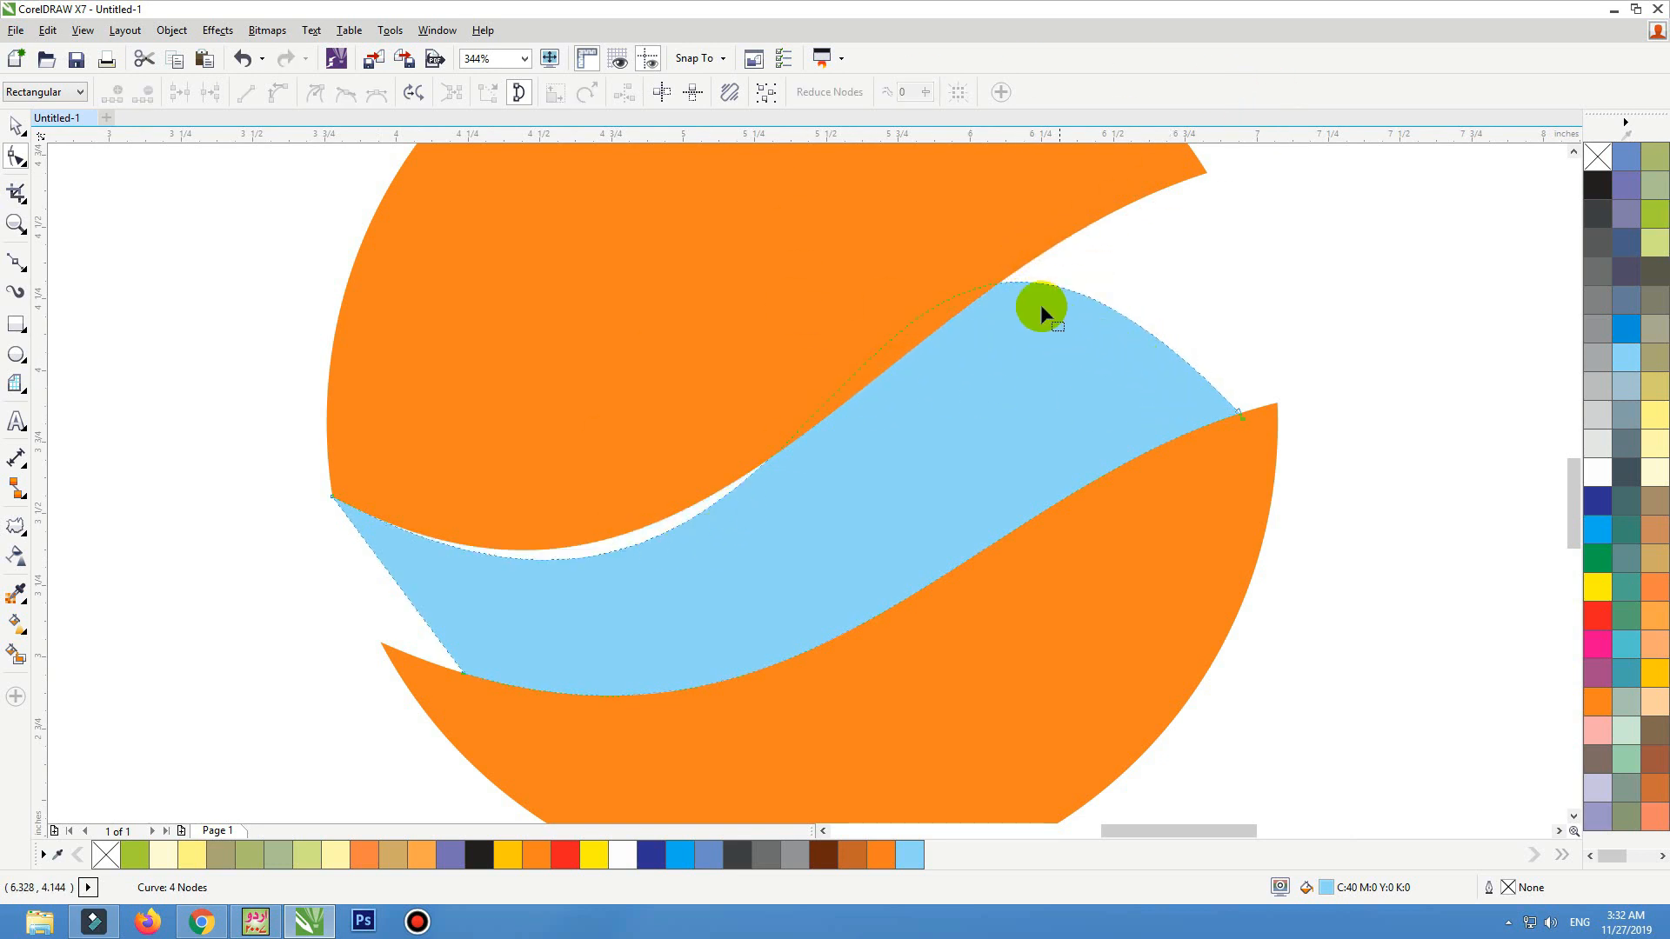
Bend the blue band's upper edge into a wave overlapping the upper orange piece and shift its lower-left node right along the lower piece
drag(1004, 280, 943, 331)
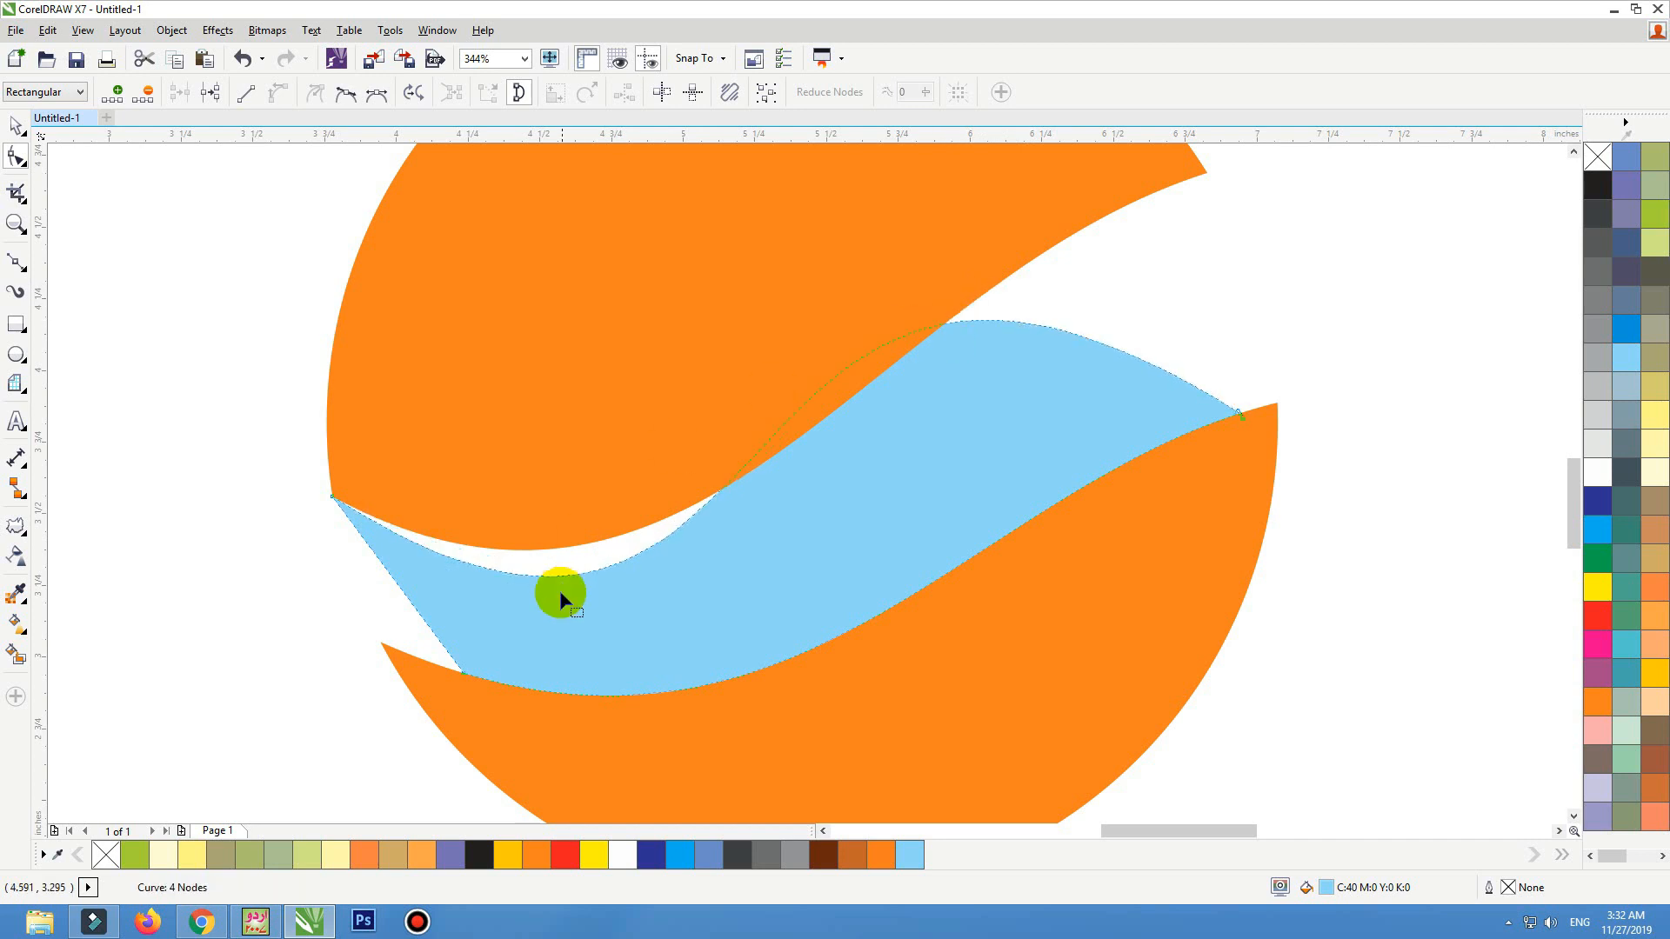
drag(550, 580, 577, 536)
click(1238, 441)
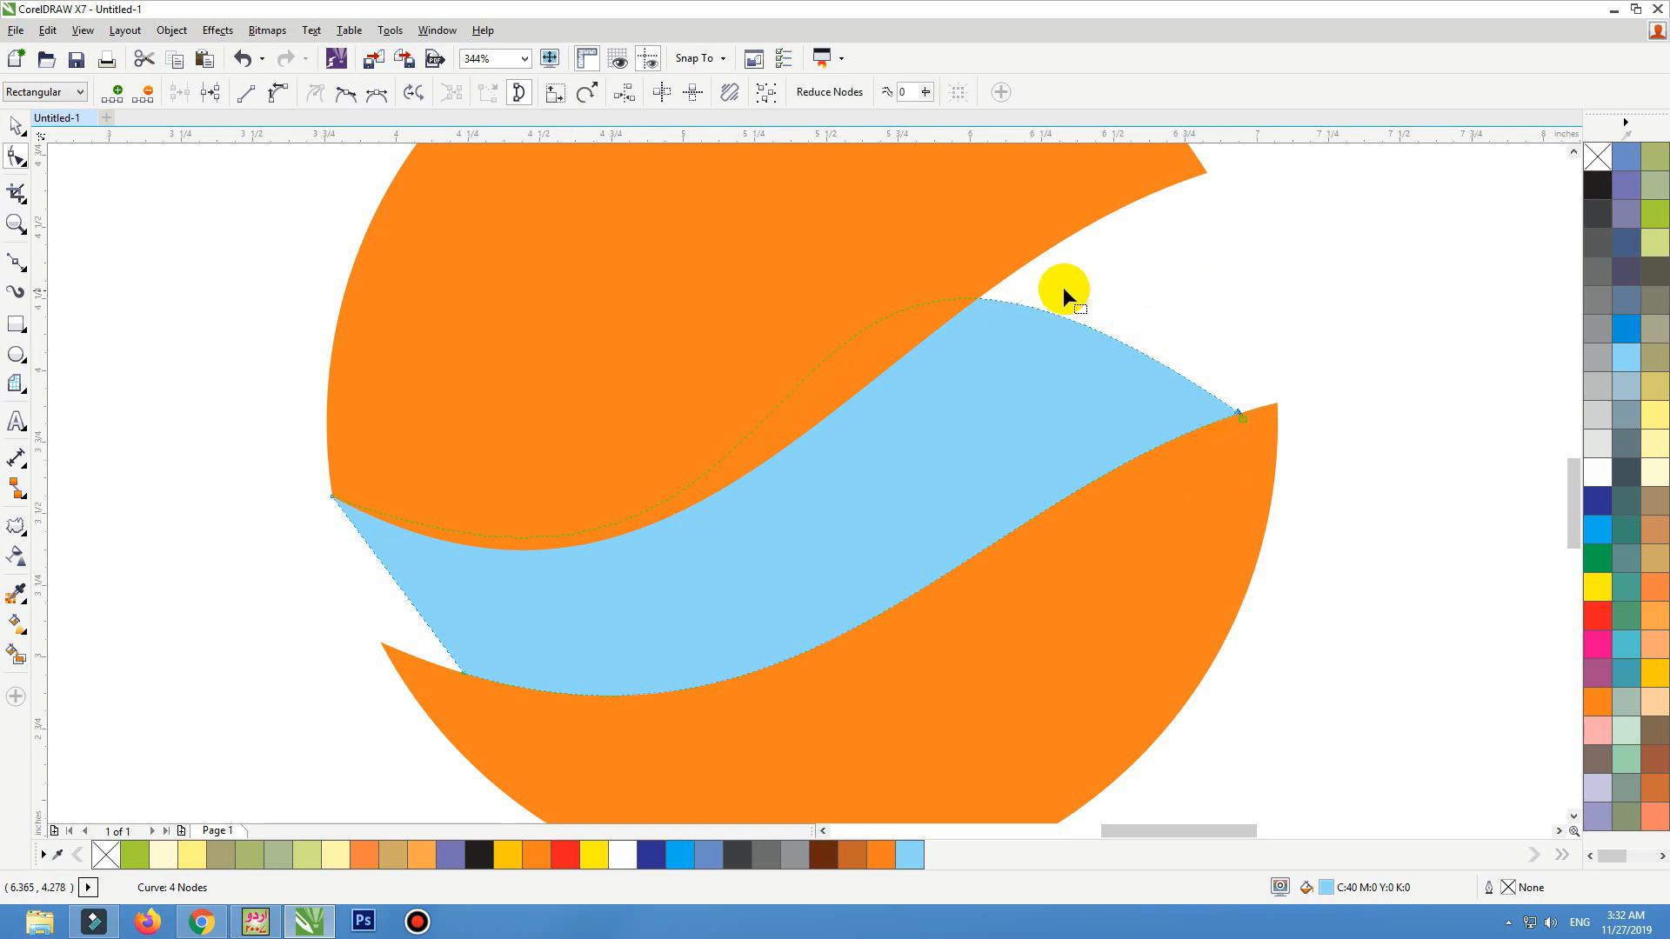
drag(995, 305, 996, 314)
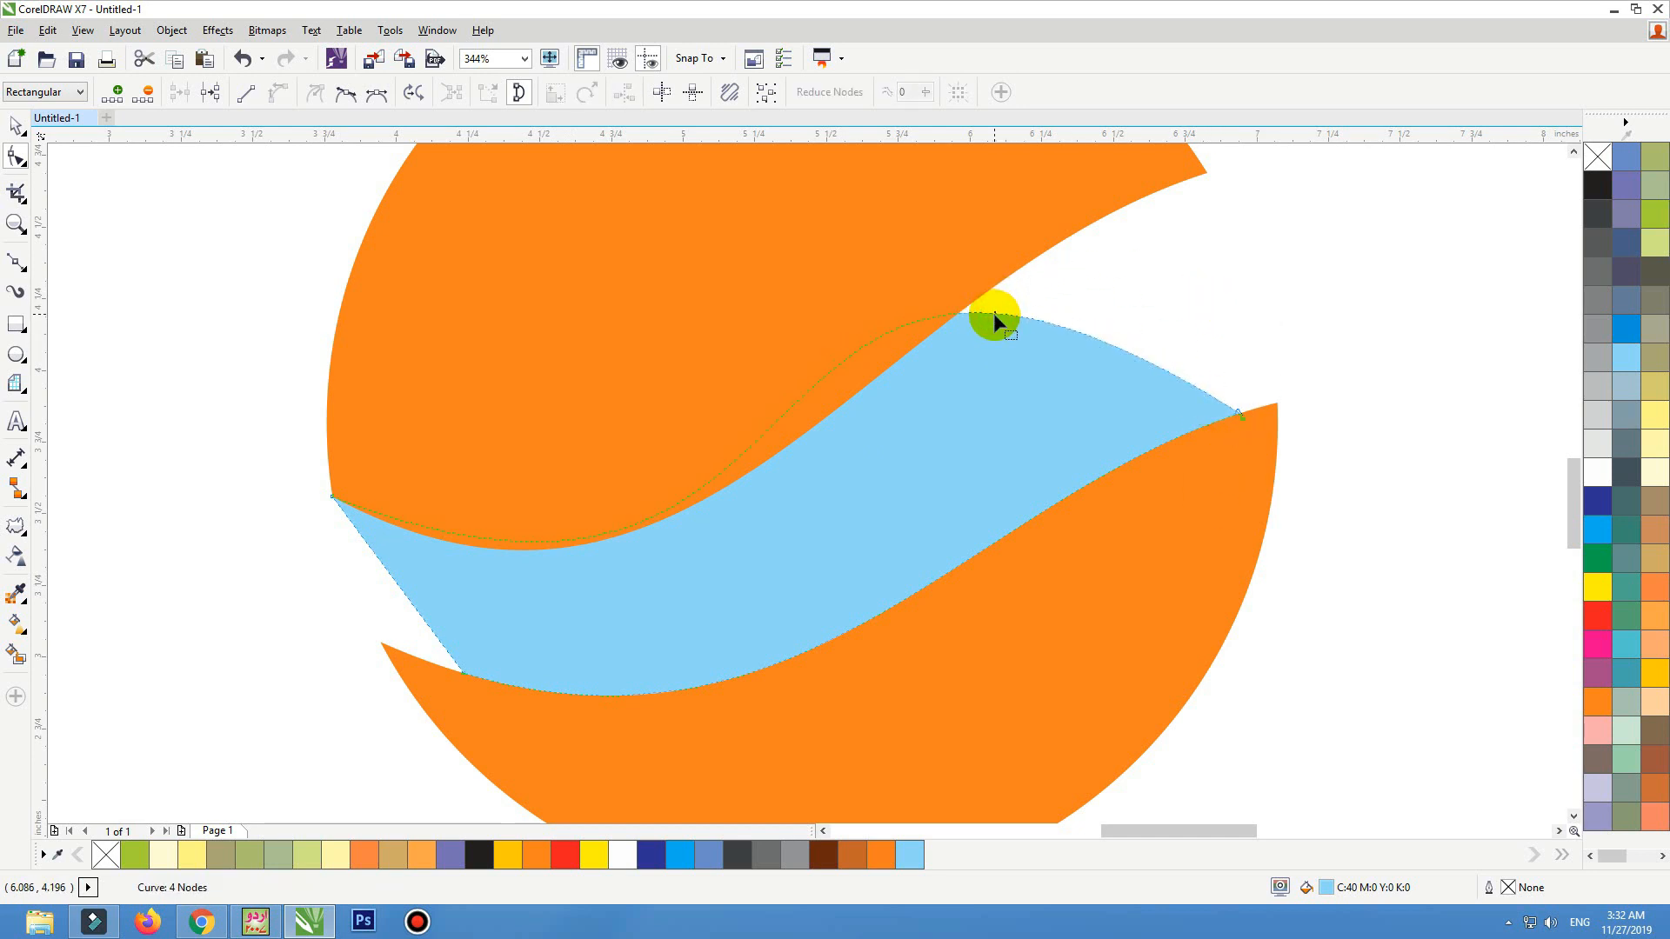
click(391, 578)
drag(464, 673, 532, 689)
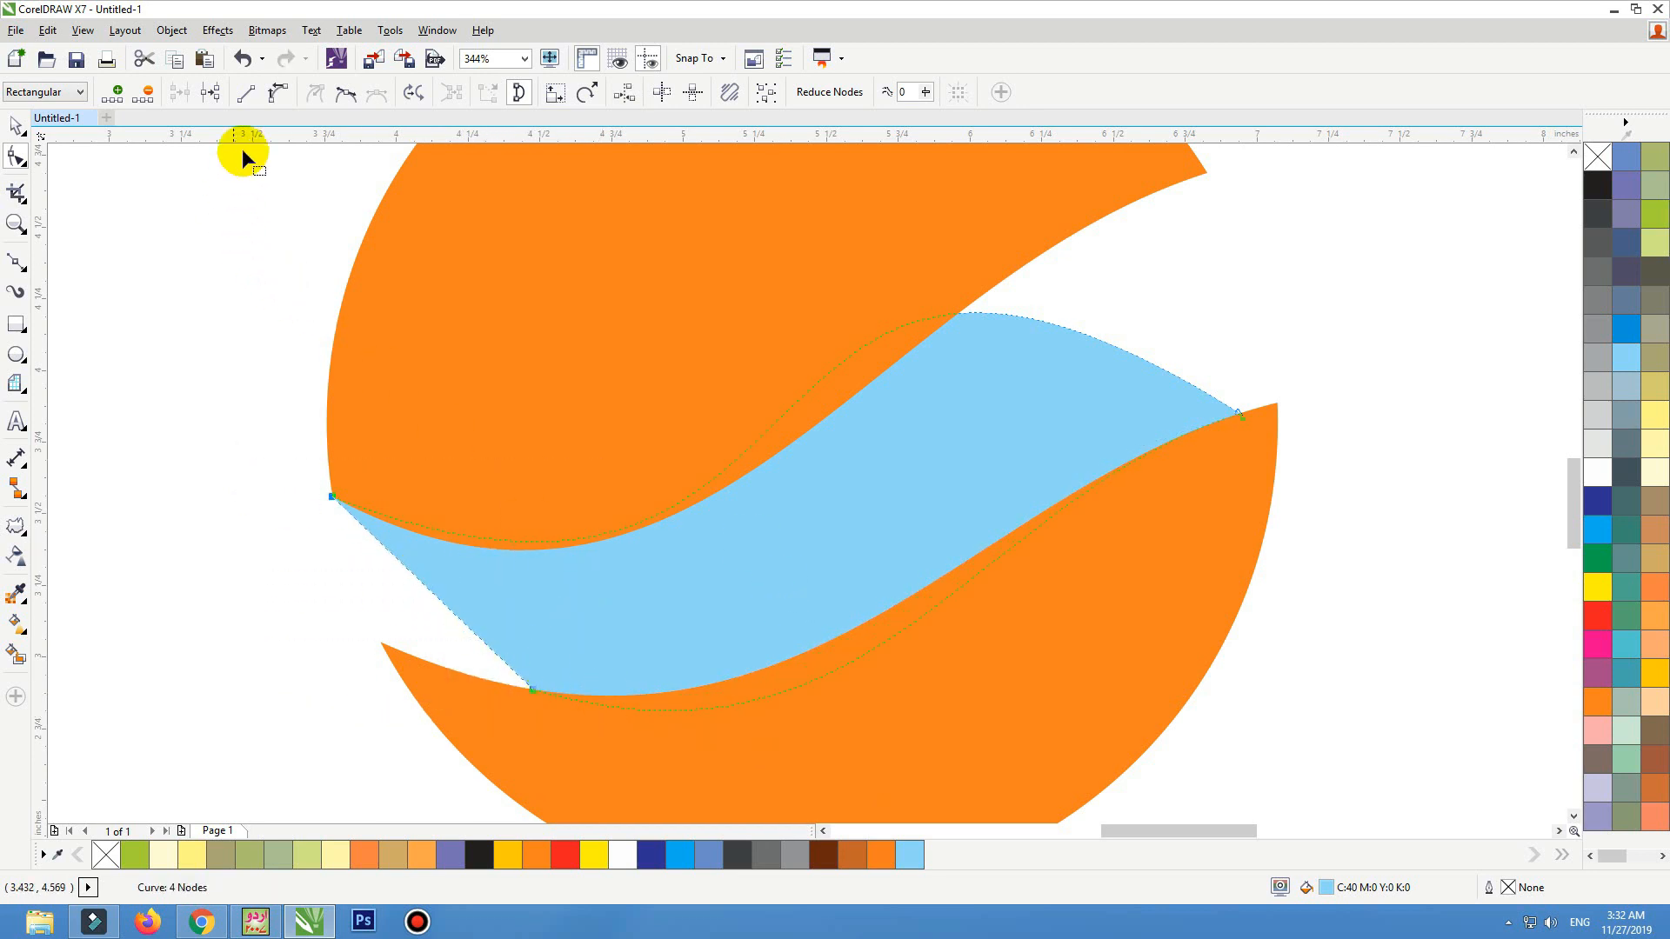
Convert the blue band's left edge to a curve, bow it outward and shift the lower-left node slightly right along the lower piece
click(275, 95)
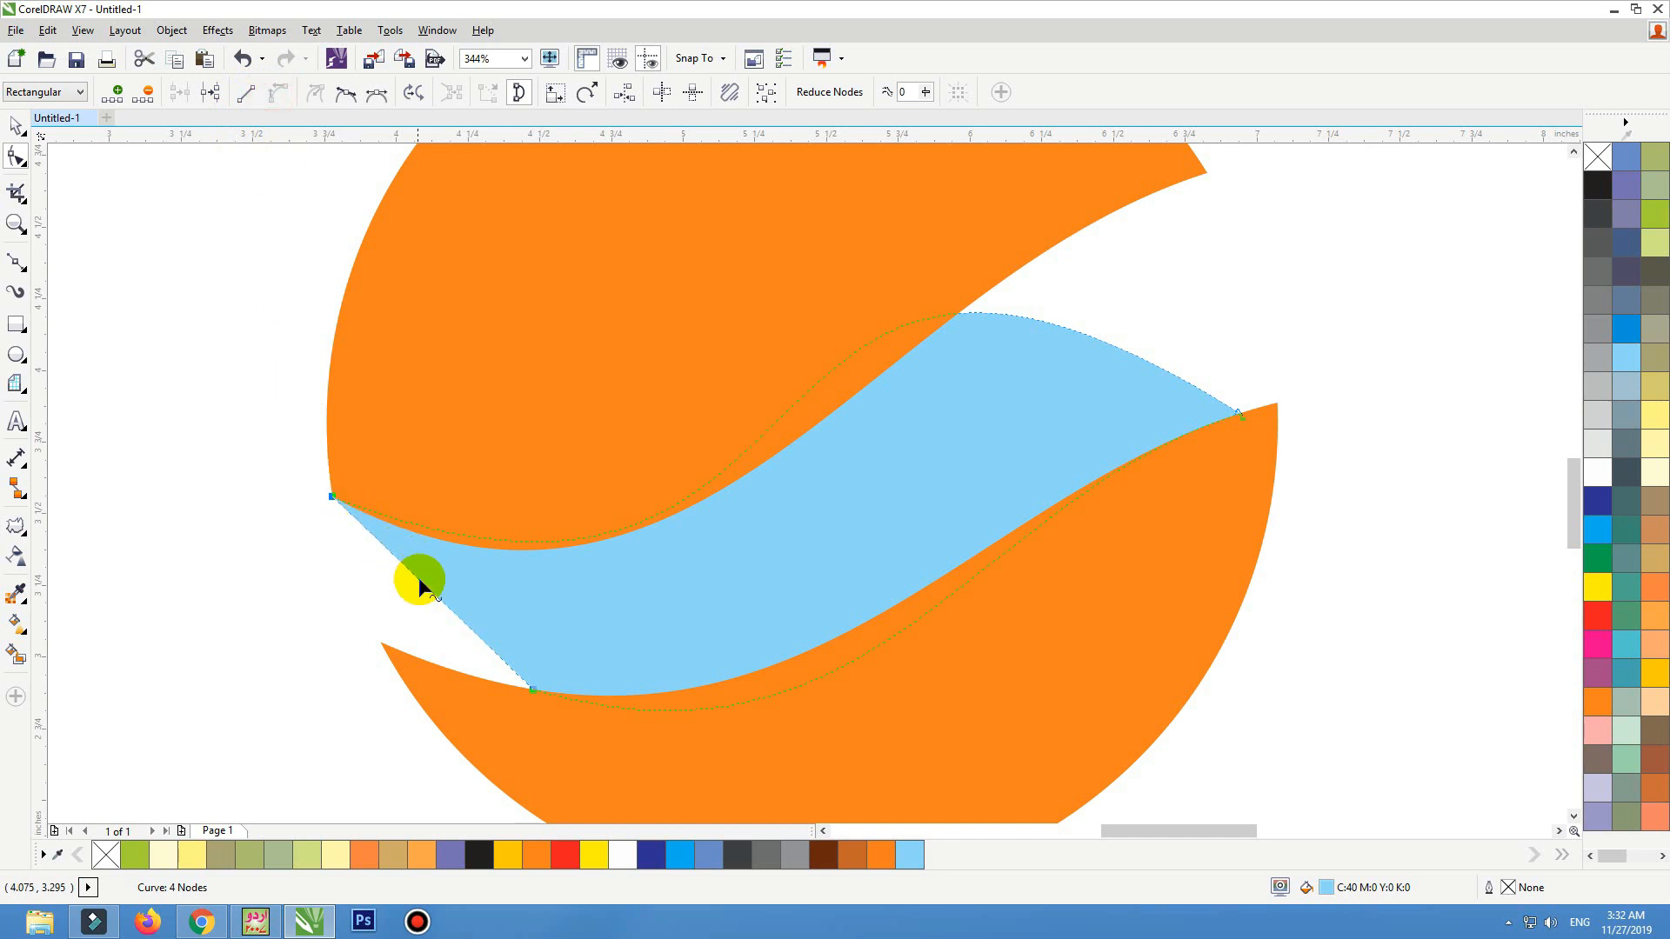
drag(426, 593, 418, 601)
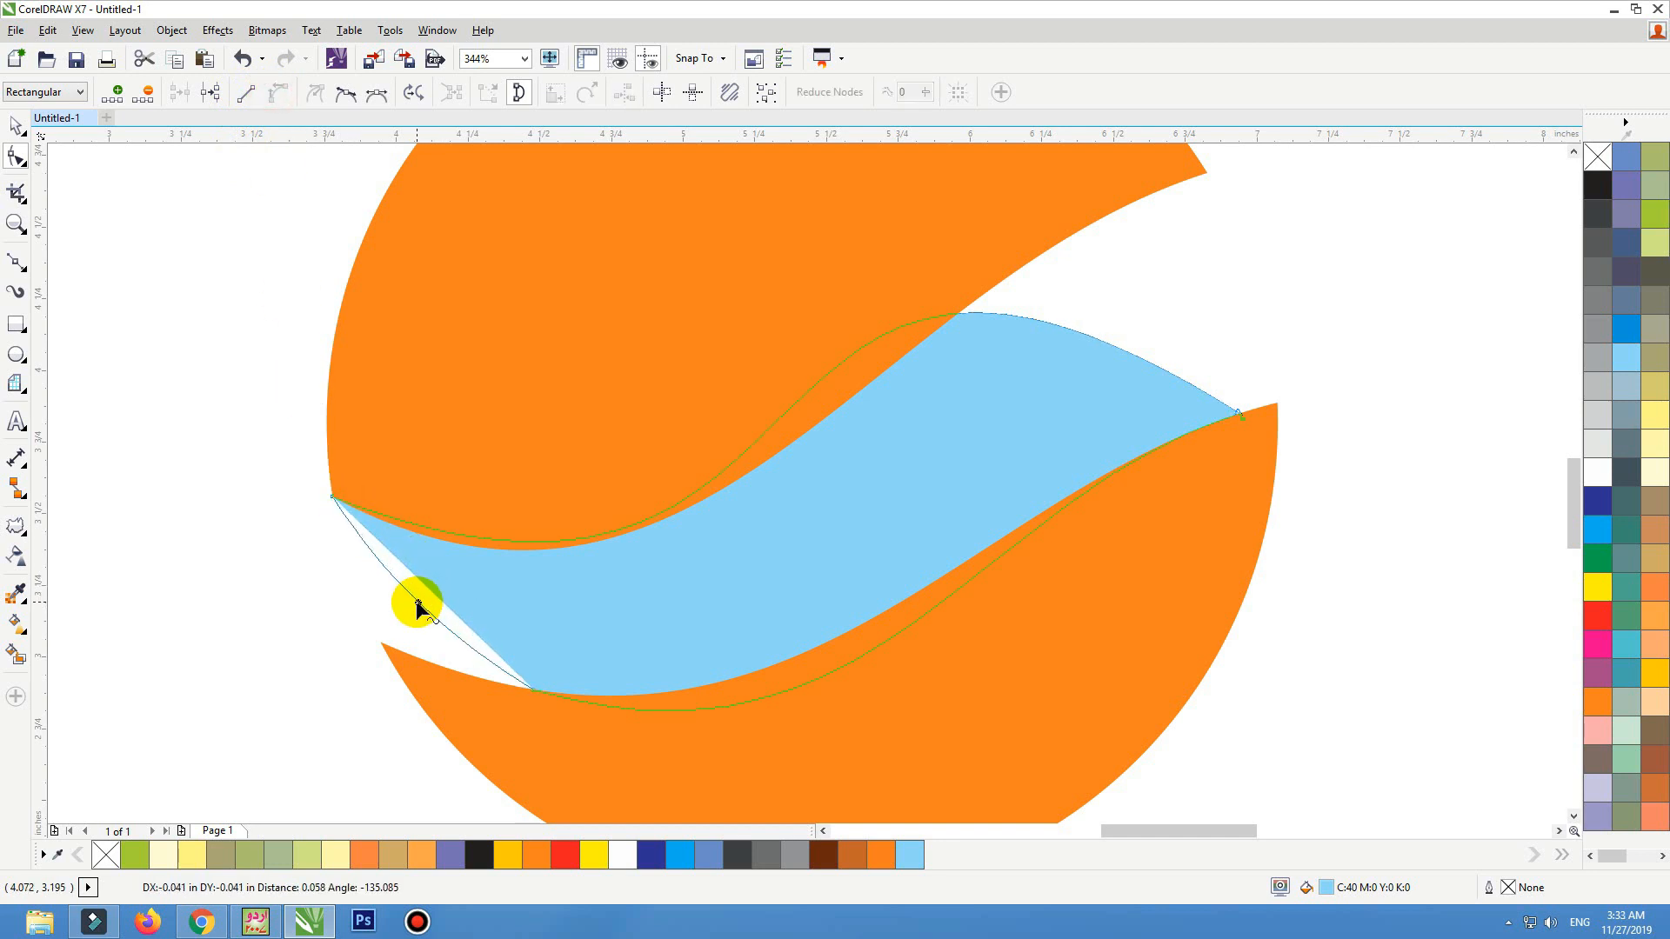
drag(529, 692, 547, 699)
key(space)
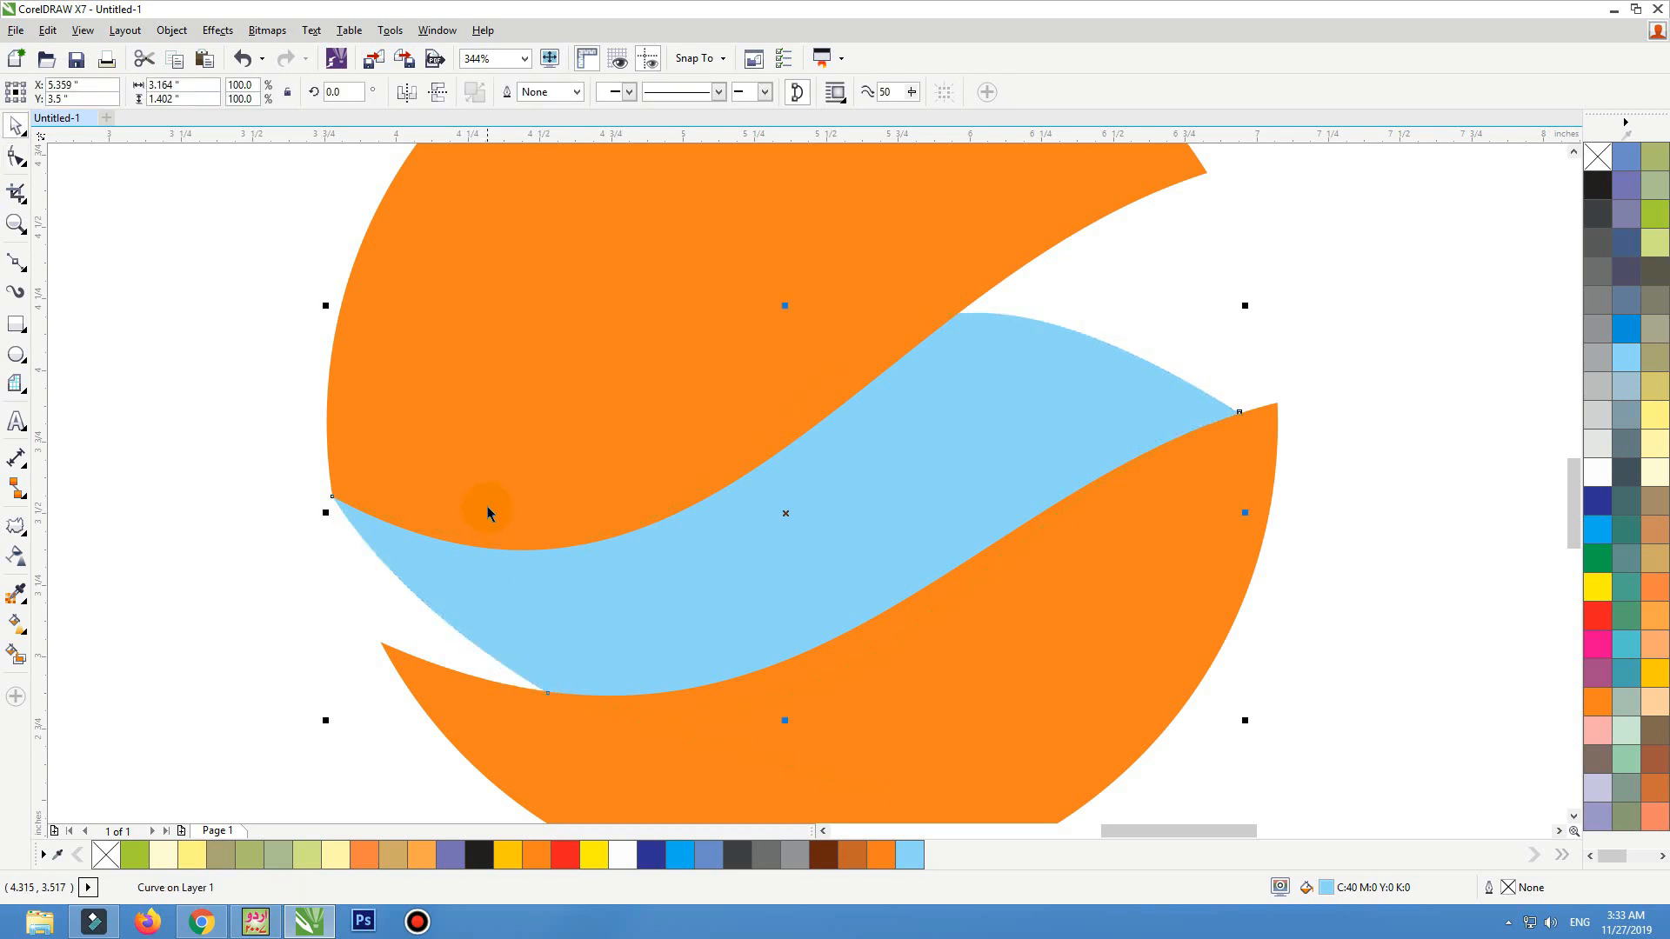
Move both orange pieces, and separately the upper one, away from the blue band to inspect the overlap, undoing each move
click(418, 400)
scroll(507, 465, down, 2)
shift+click(612, 607)
drag(611, 607, 1053, 612)
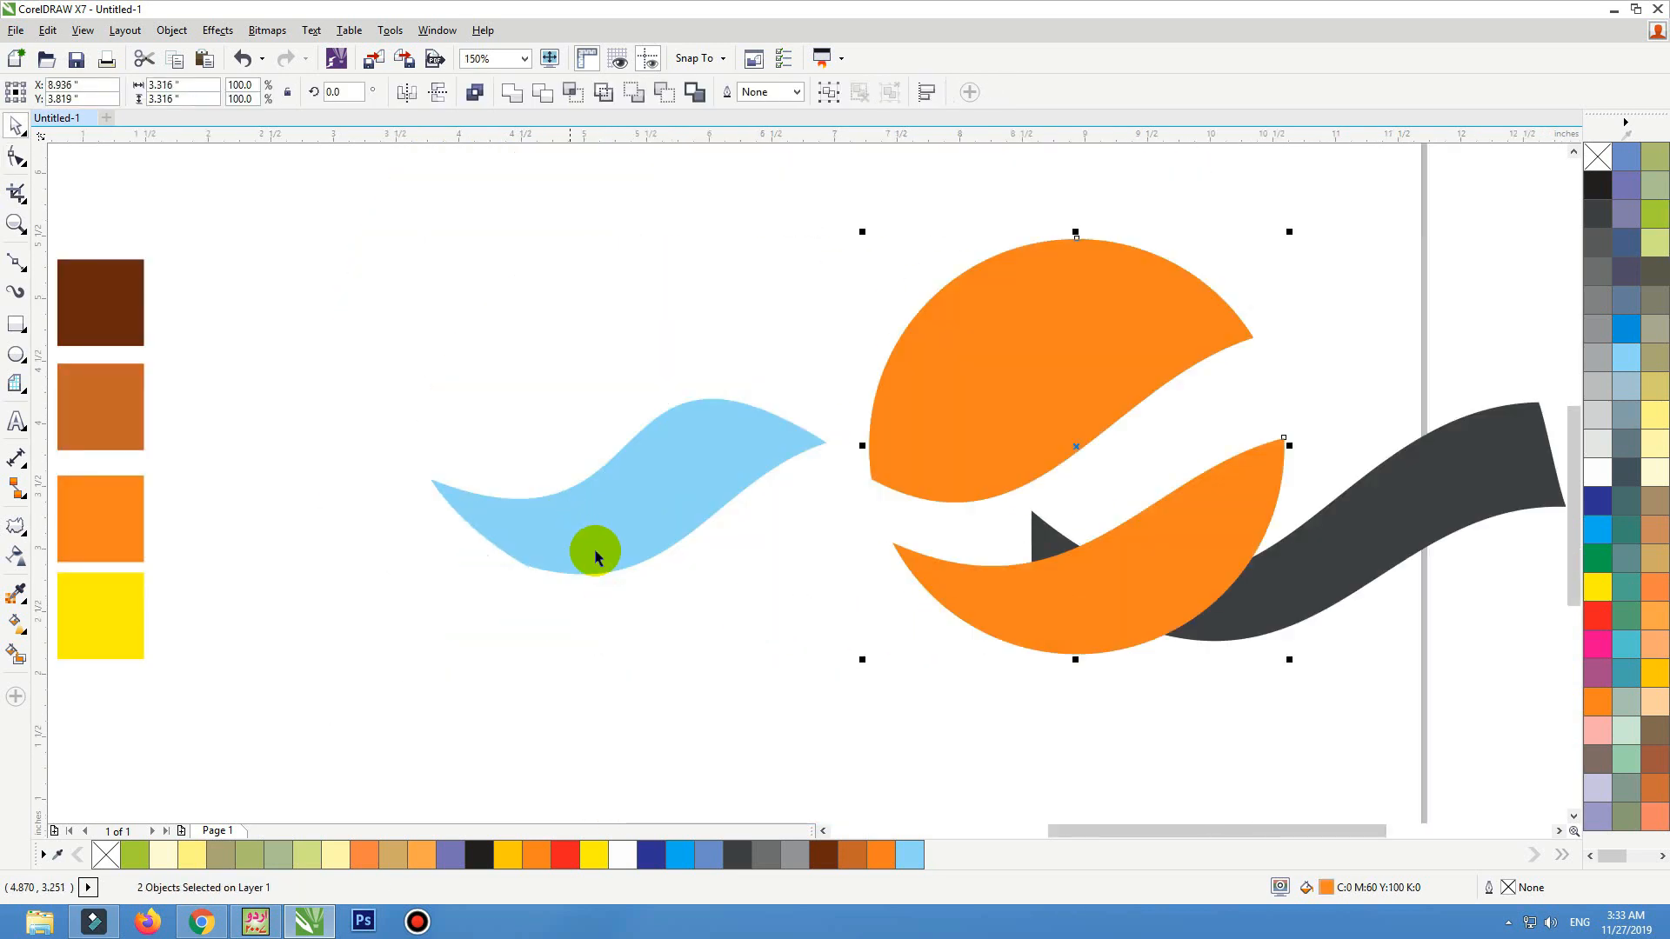
key(ctrl+z)
click(988, 396)
drag(689, 362, 620, 328)
key(ctrl+z)
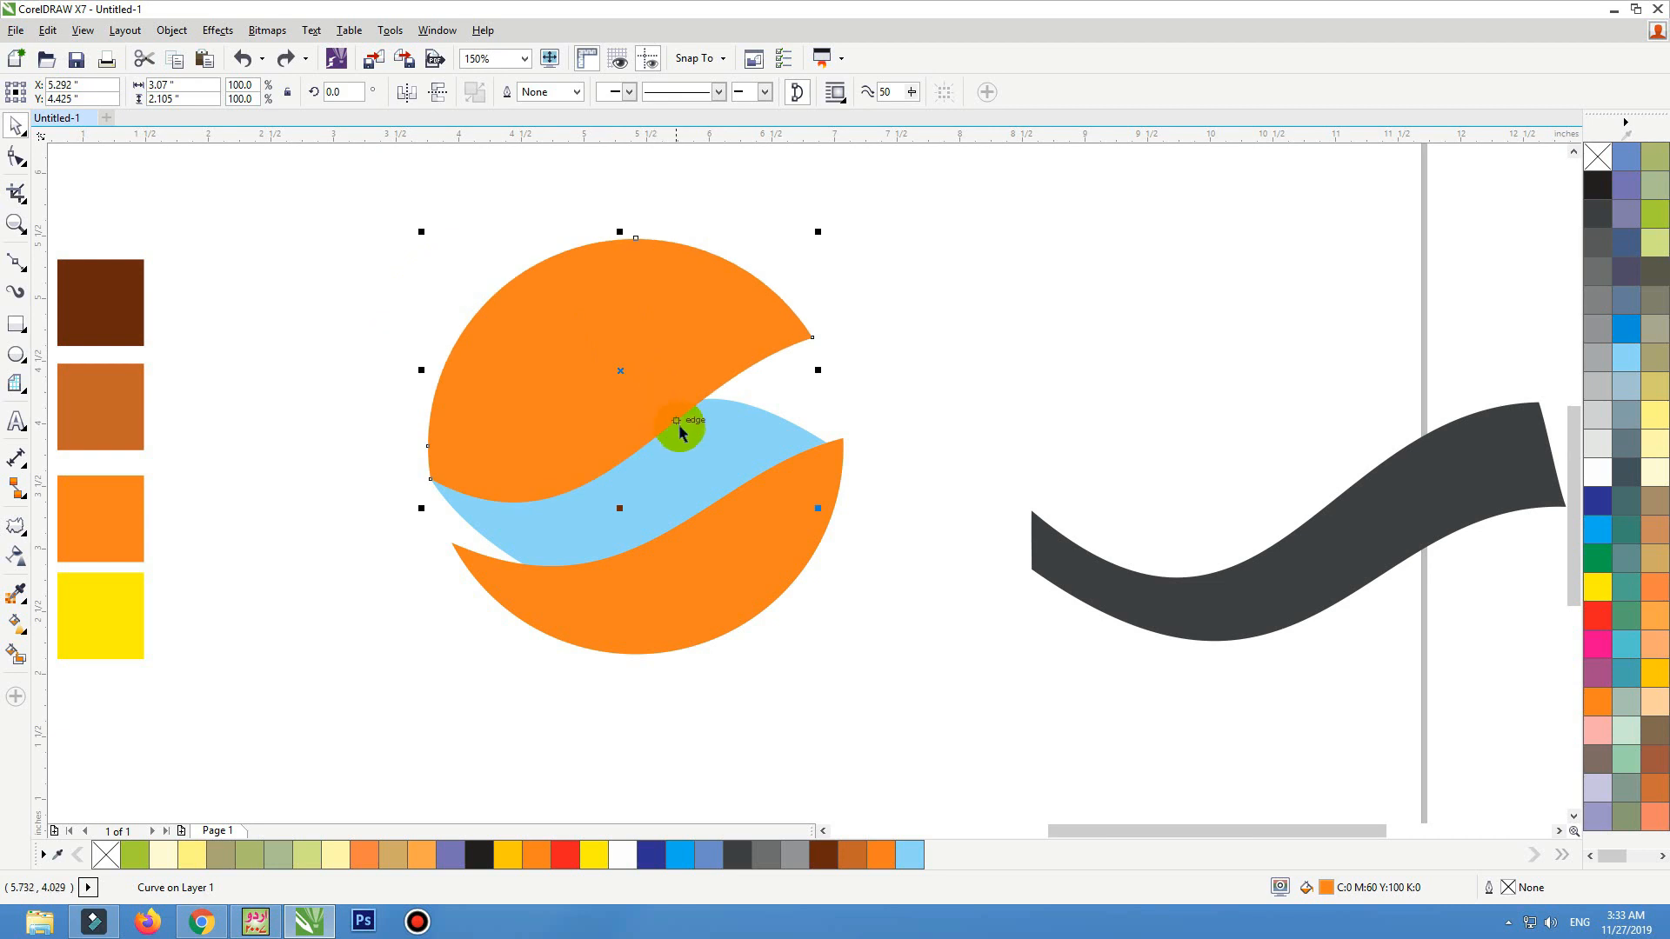
Trim the light blue band with the upper orange piece and check the cut by moving that piece away and undoing the move
shift+click(713, 431)
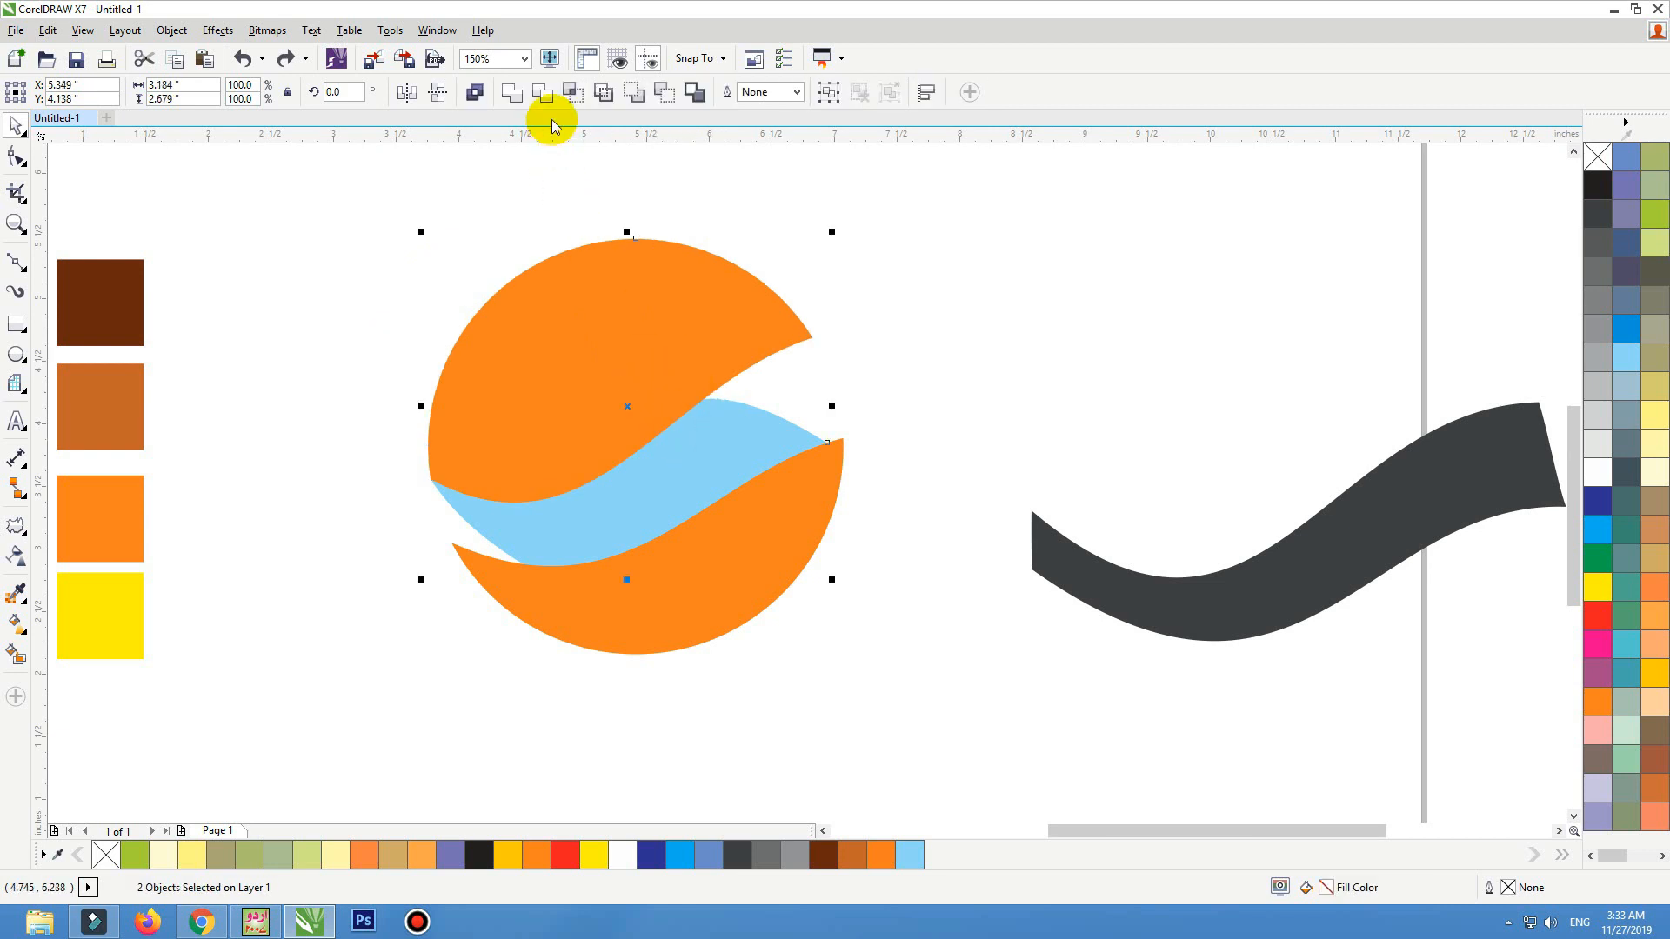
click(841, 249)
drag(688, 353, 644, 328)
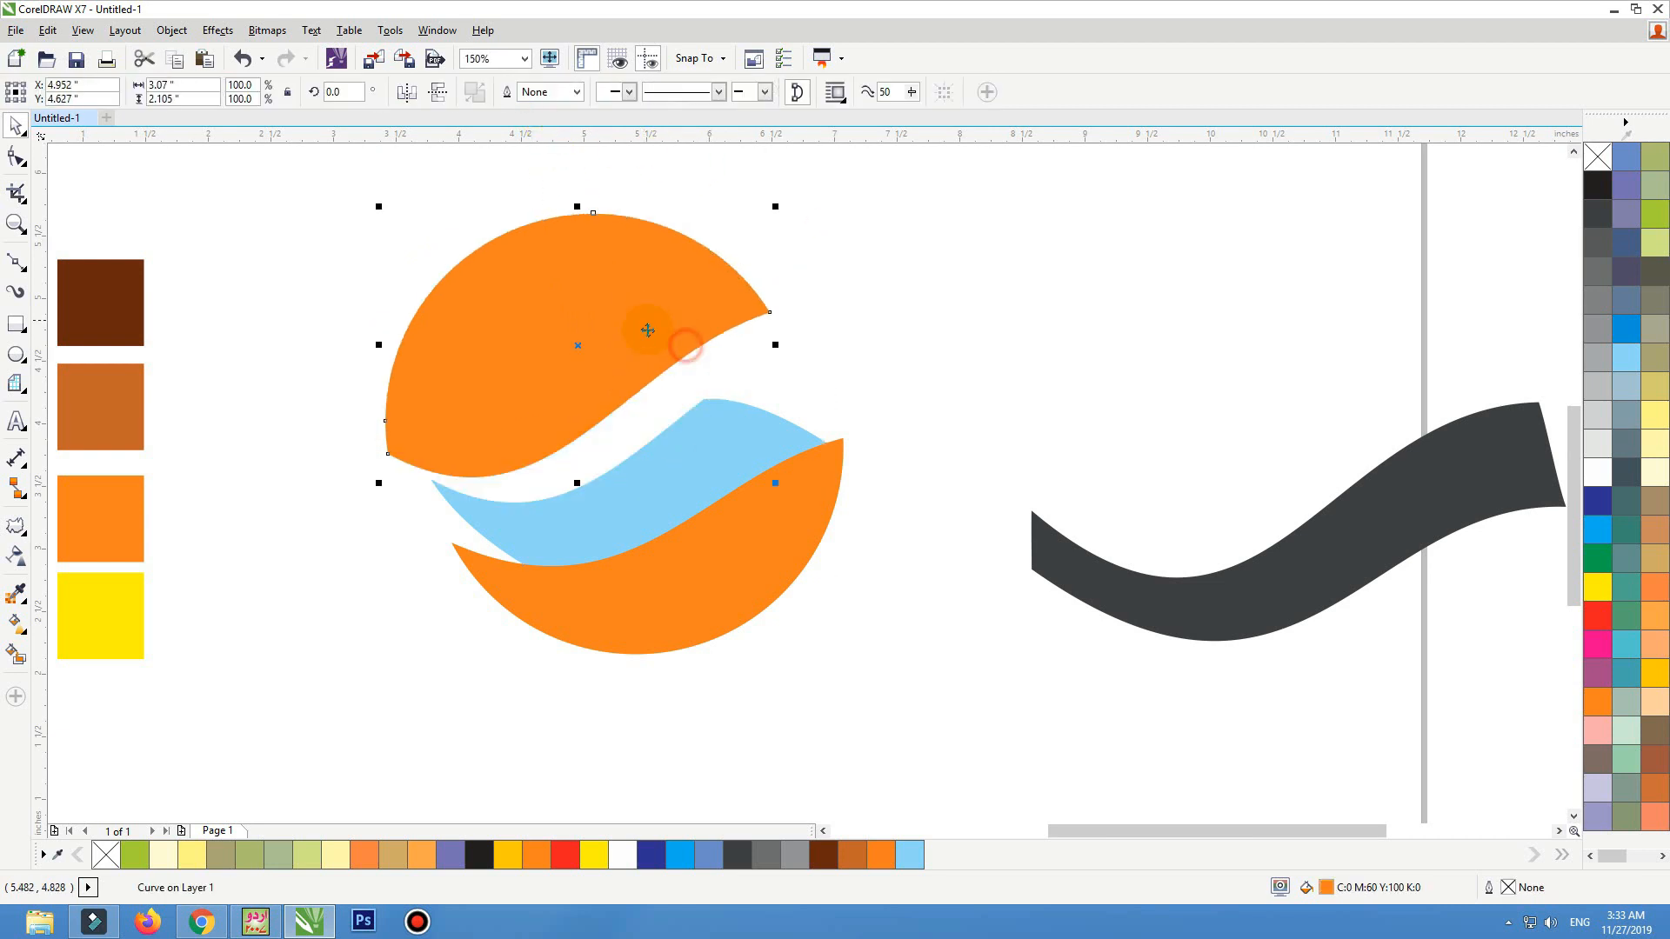
key(ctrl+z)
click(857, 381)
Trim the light blue band with the lower orange piece and check the cut by moving the band away and undoing the move
click(745, 533)
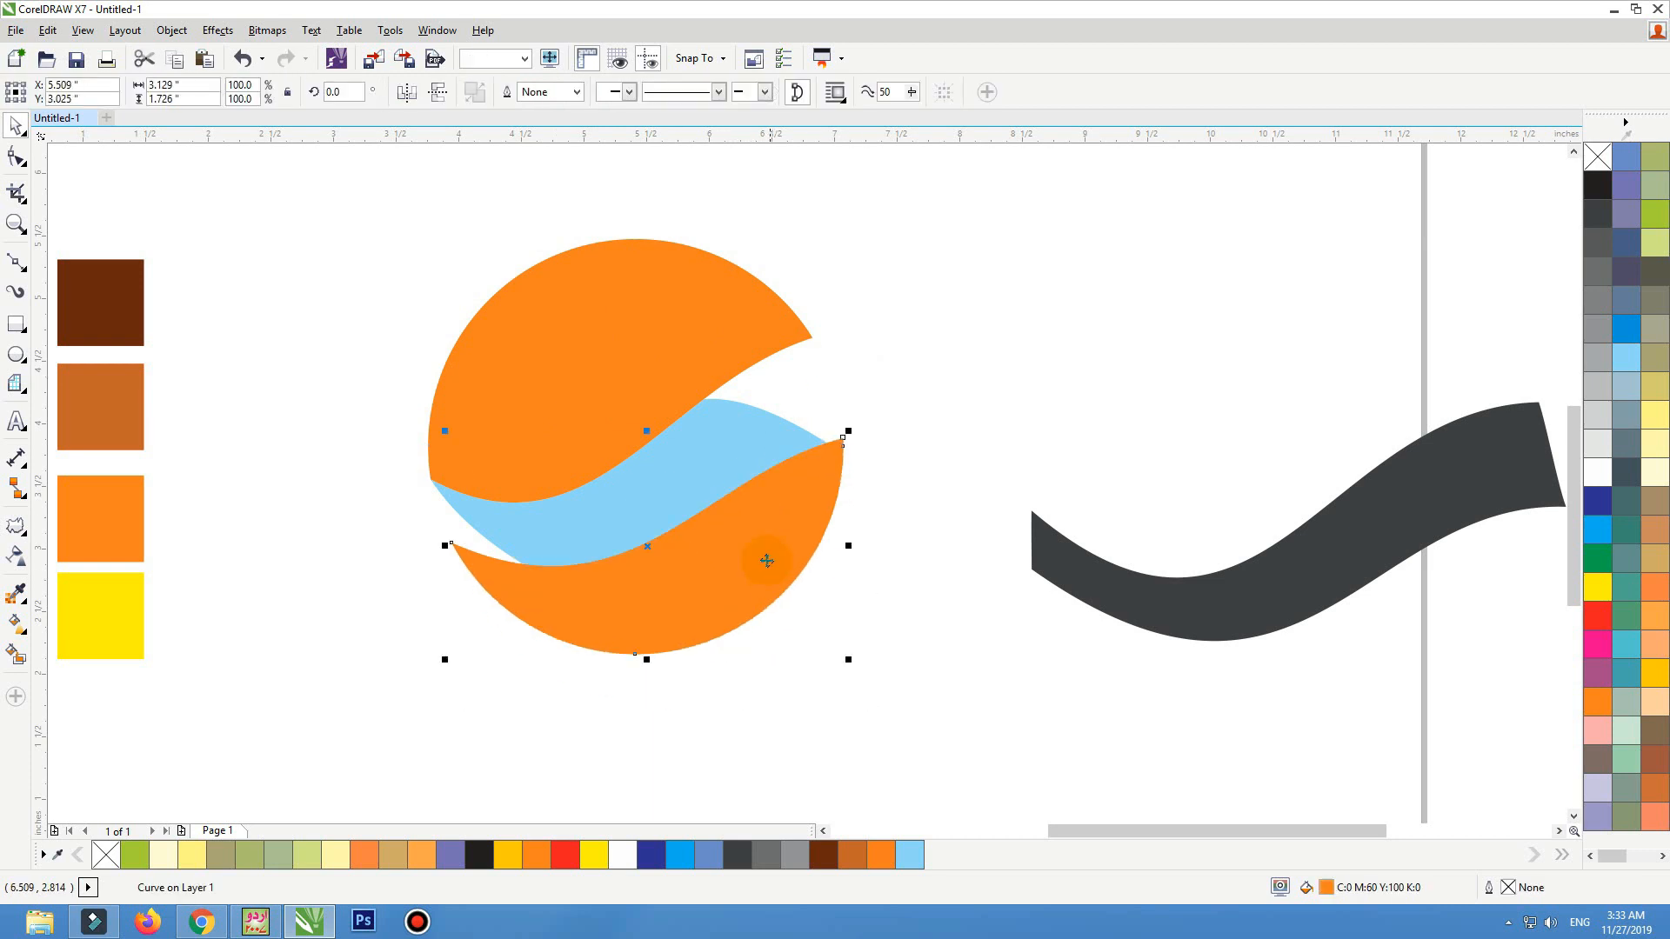
shift+click(725, 444)
drag(725, 445, 585, 545)
key(ctrl+z)
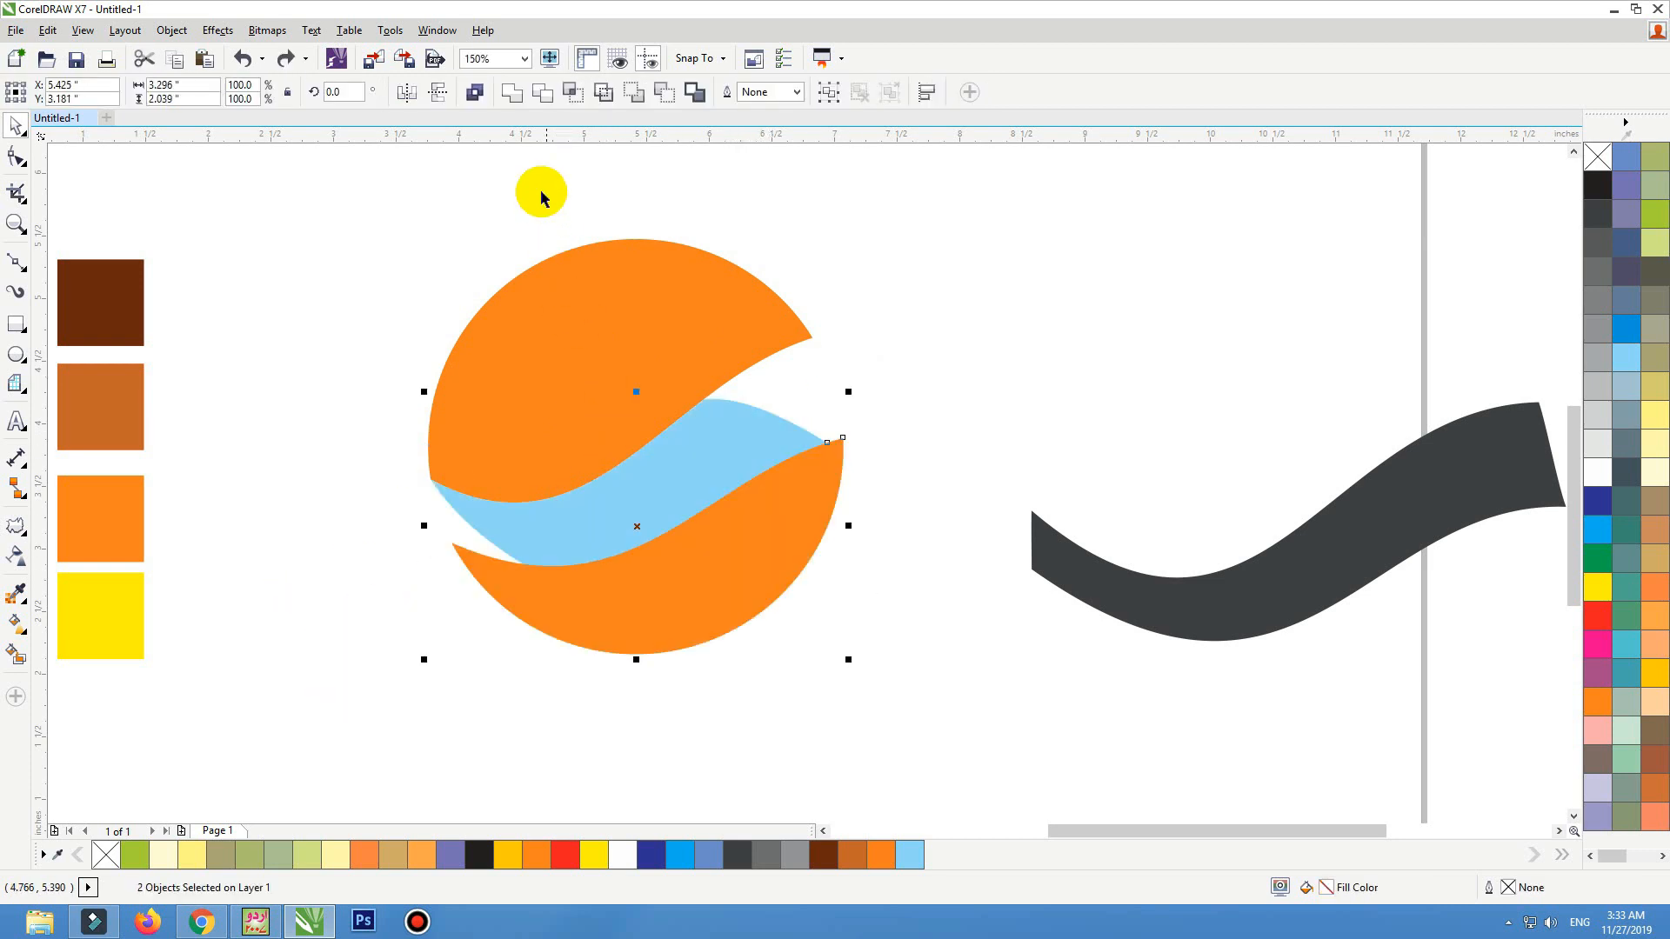
click(548, 105)
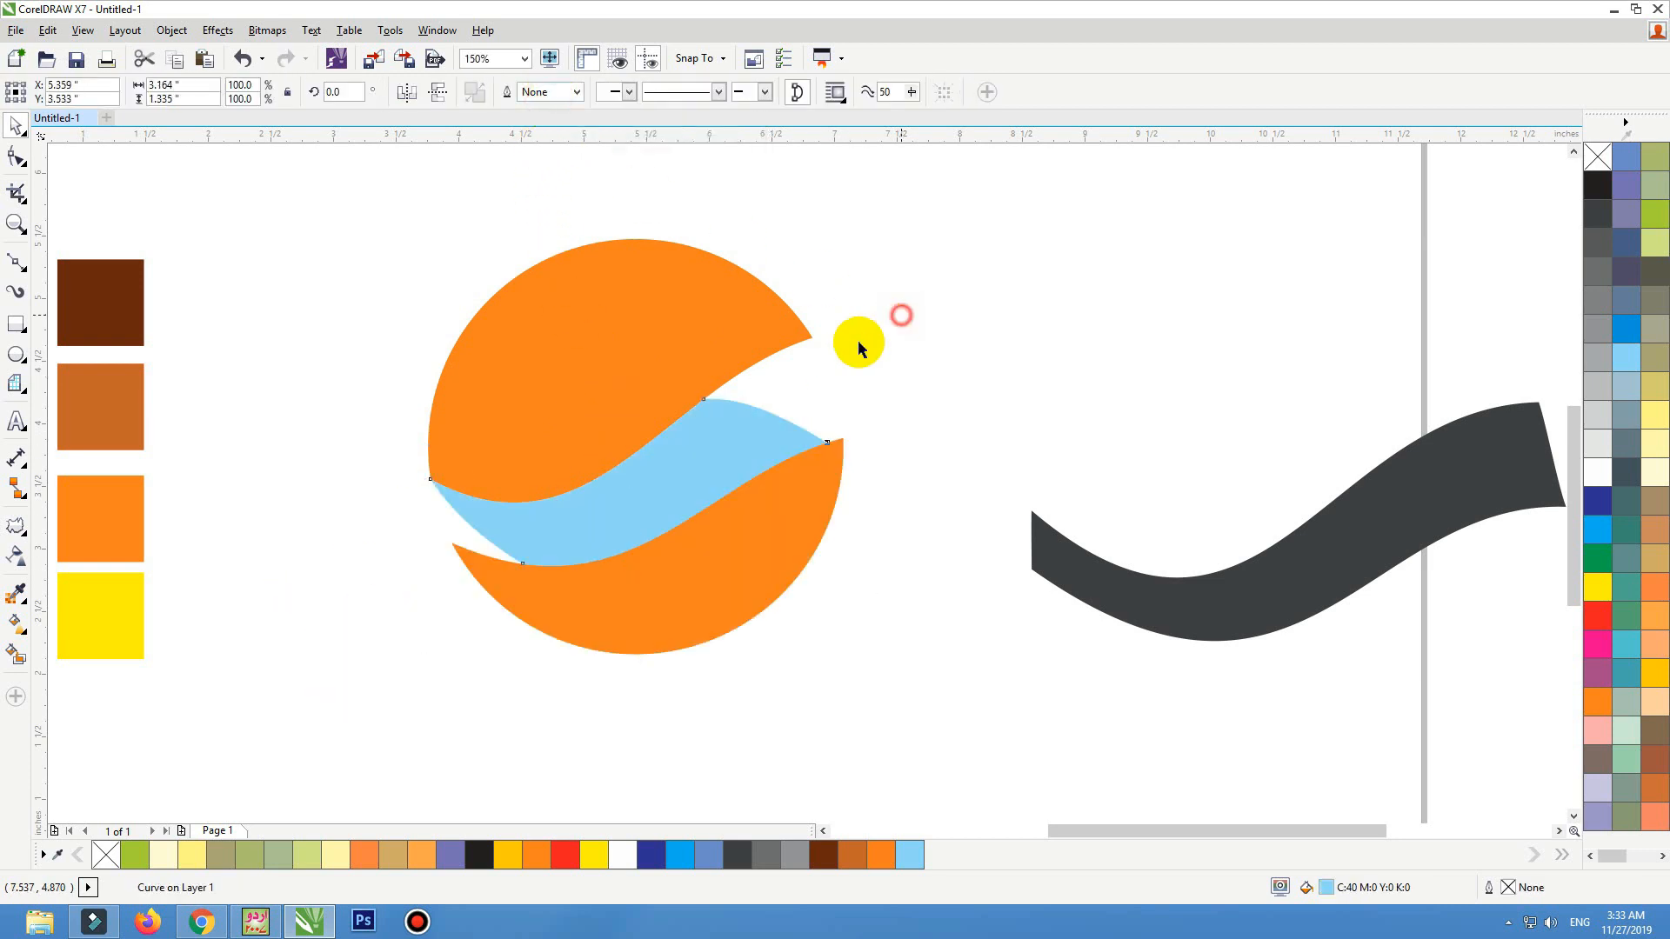
drag(652, 477, 593, 516)
key(ctrl+z)
Give all three logo pieces a black hairline outline and fit them in the view
drag(971, 189, 278, 768)
right_click(1598, 185)
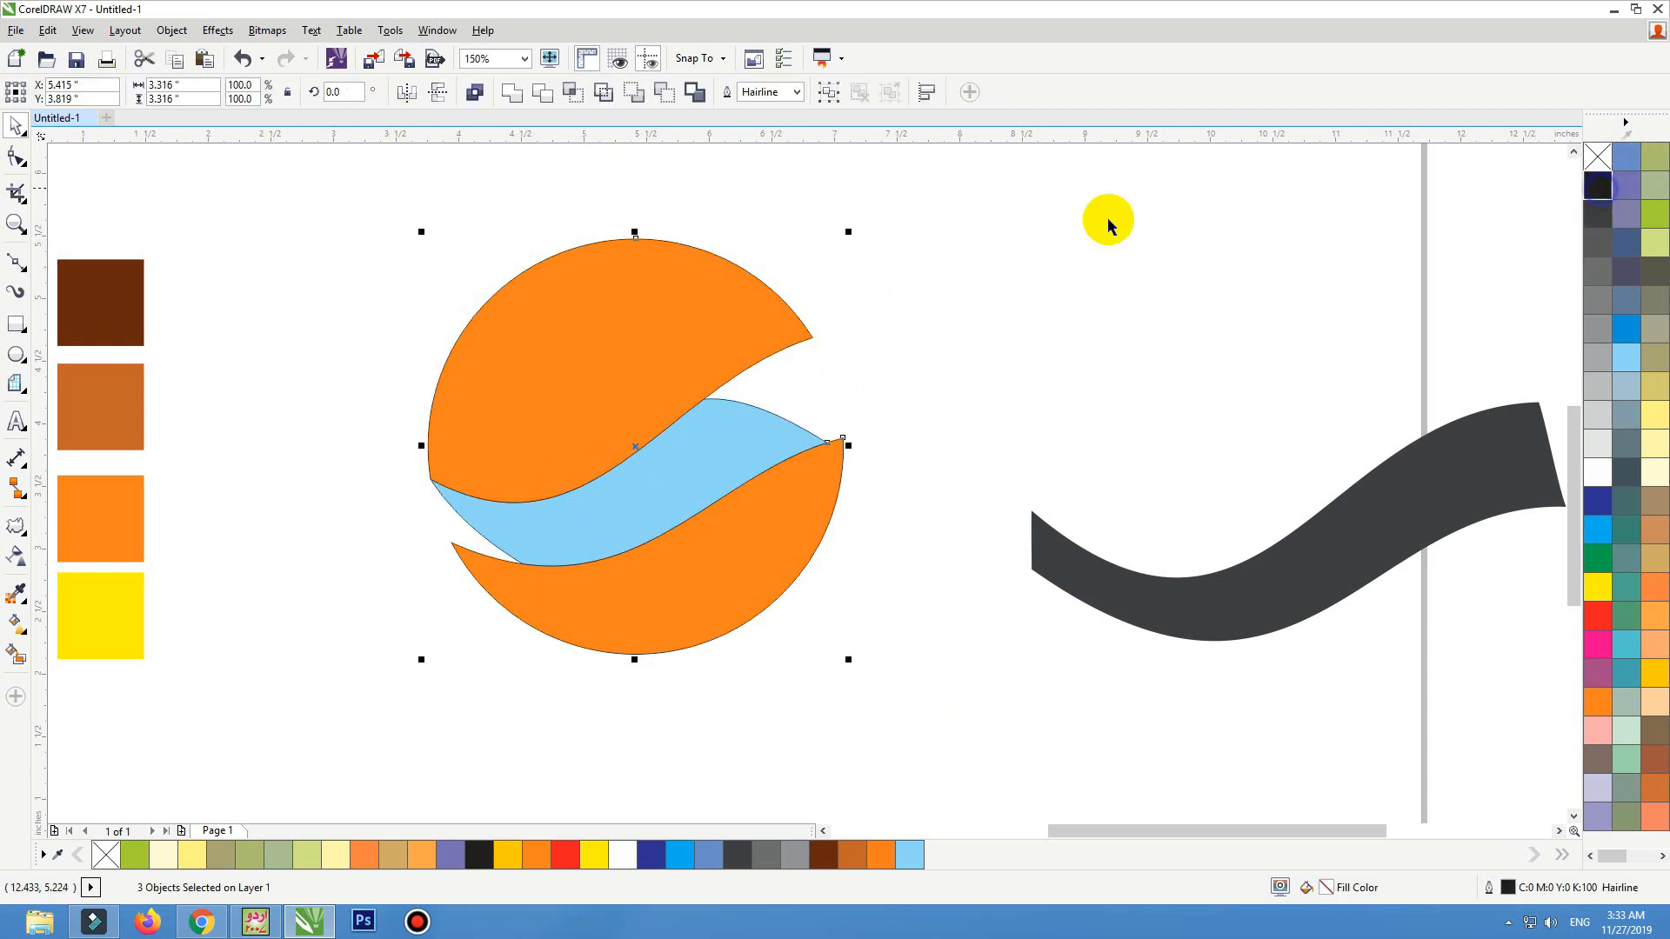
key(shift+F2)
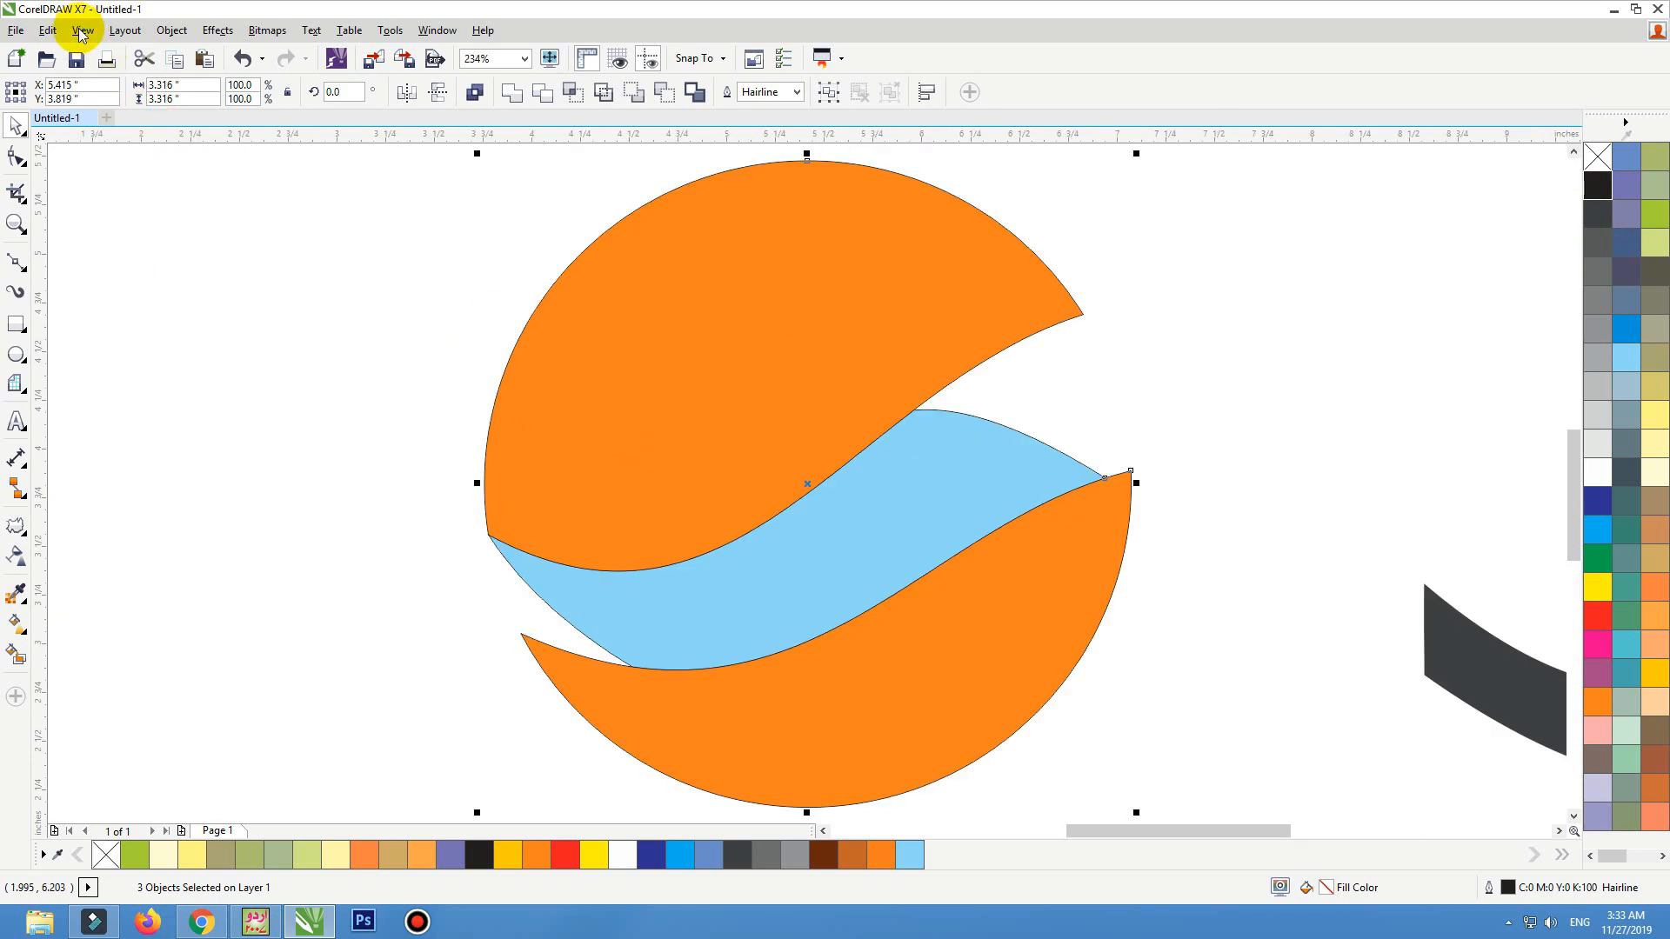
Examine the edges of the logo pieces in Wireframe view, undo their black outline and return to Enhanced view
click(83, 29)
click(121, 83)
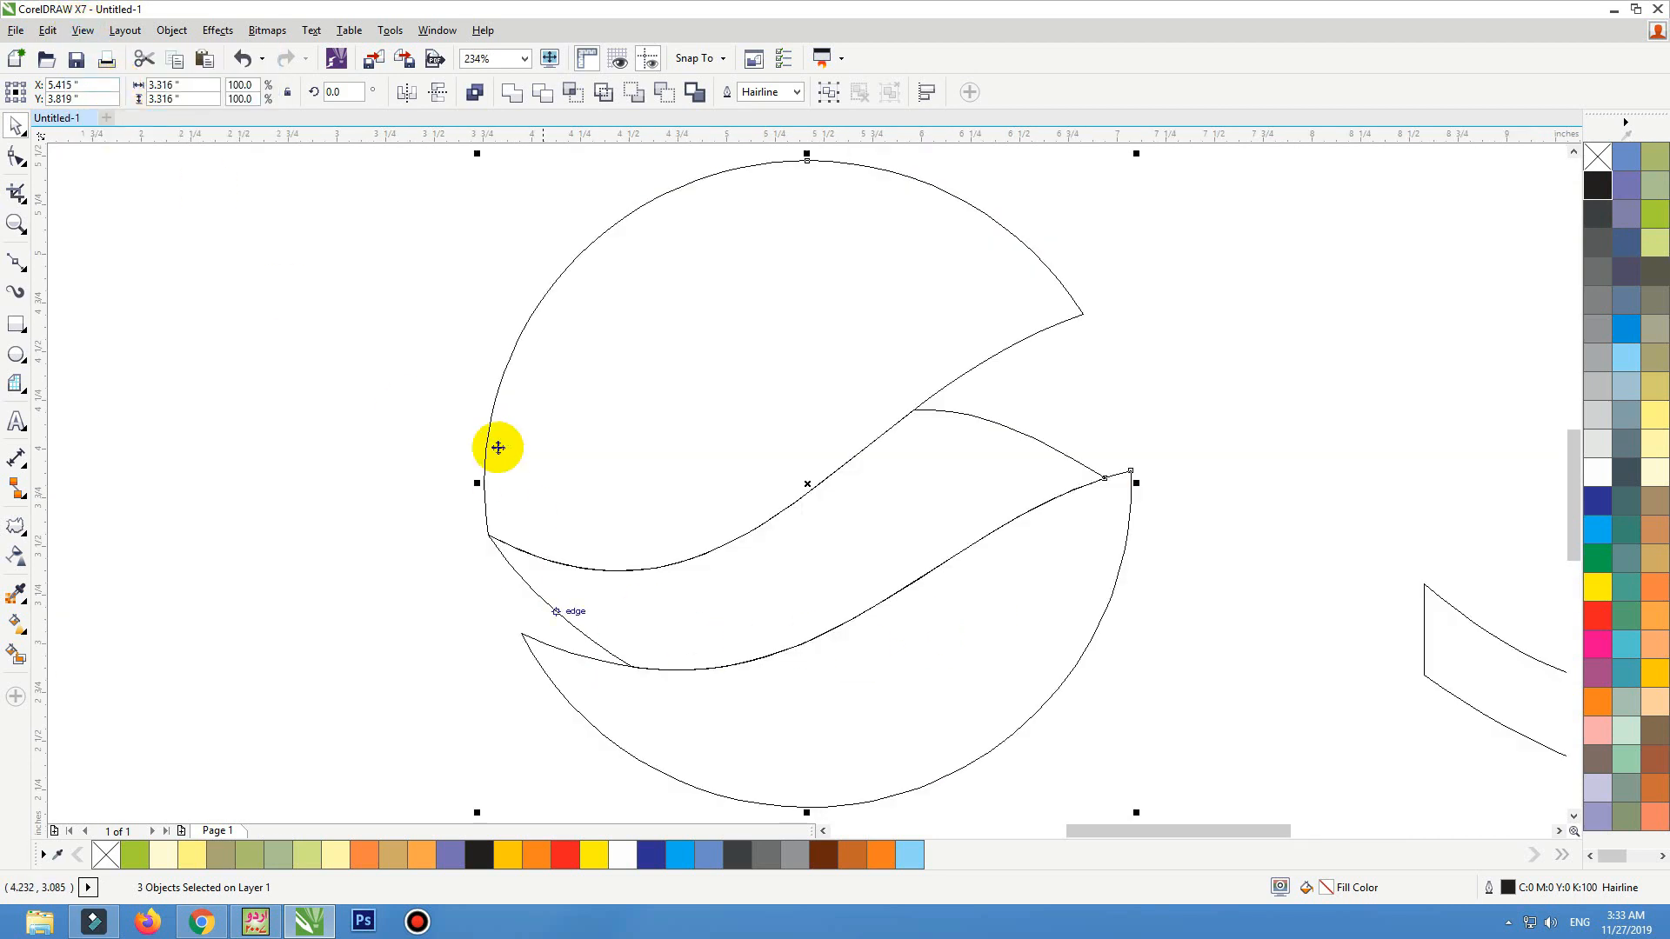
key(alt+v)
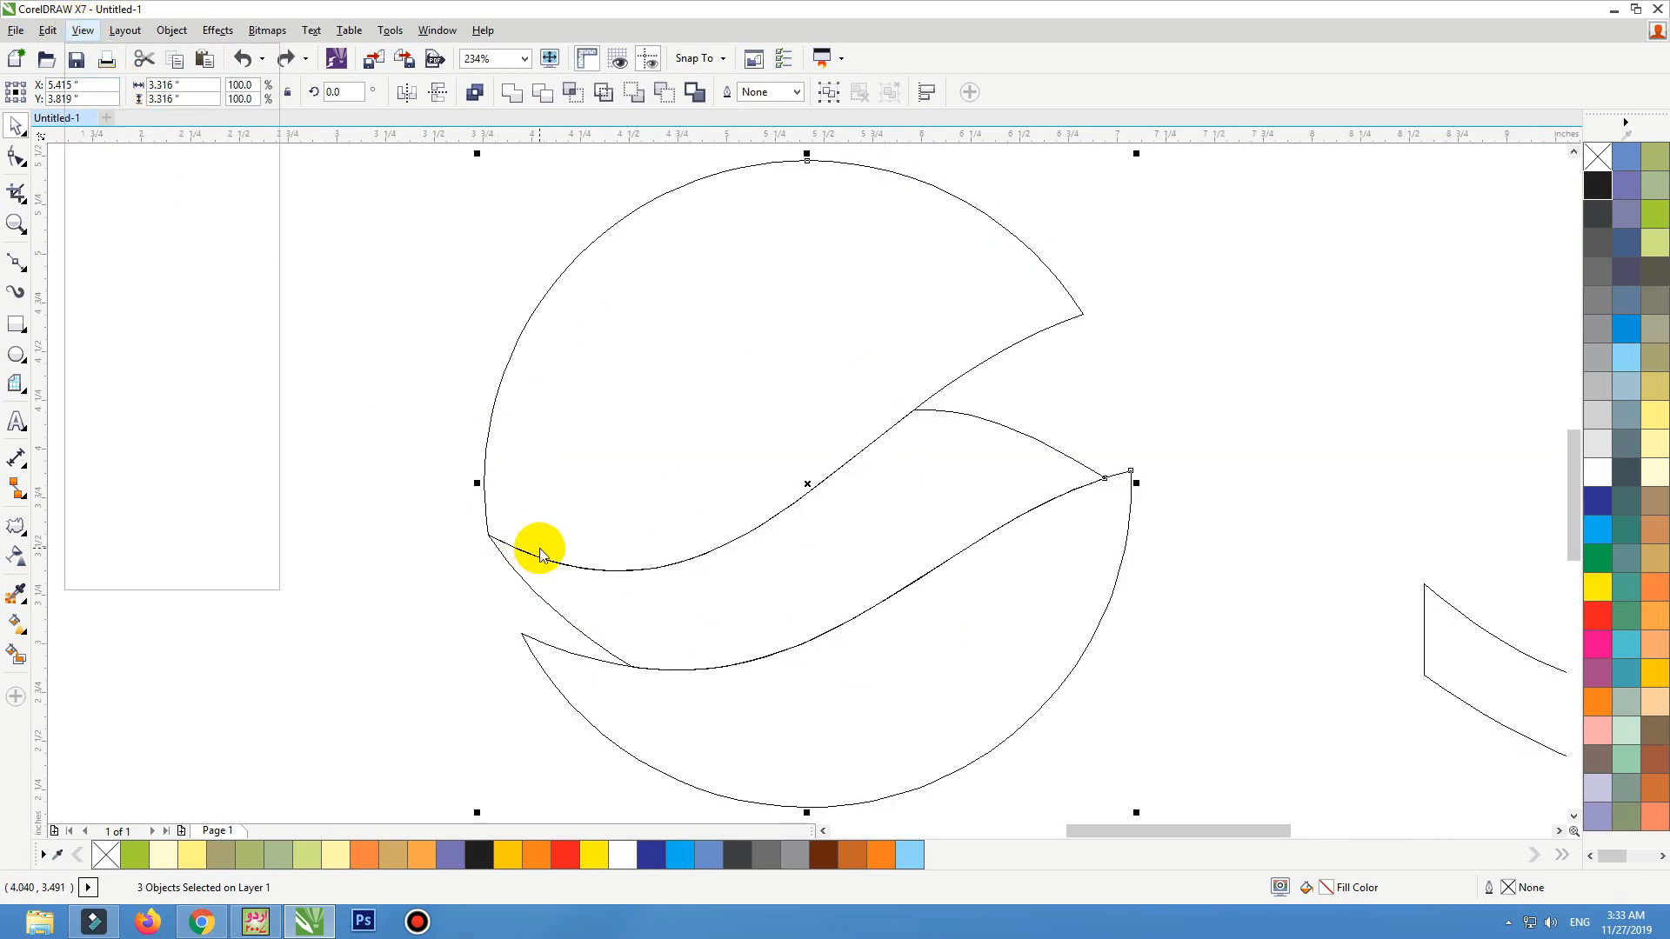
key(e)
click(346, 488)
scroll(712, 544, down, 2)
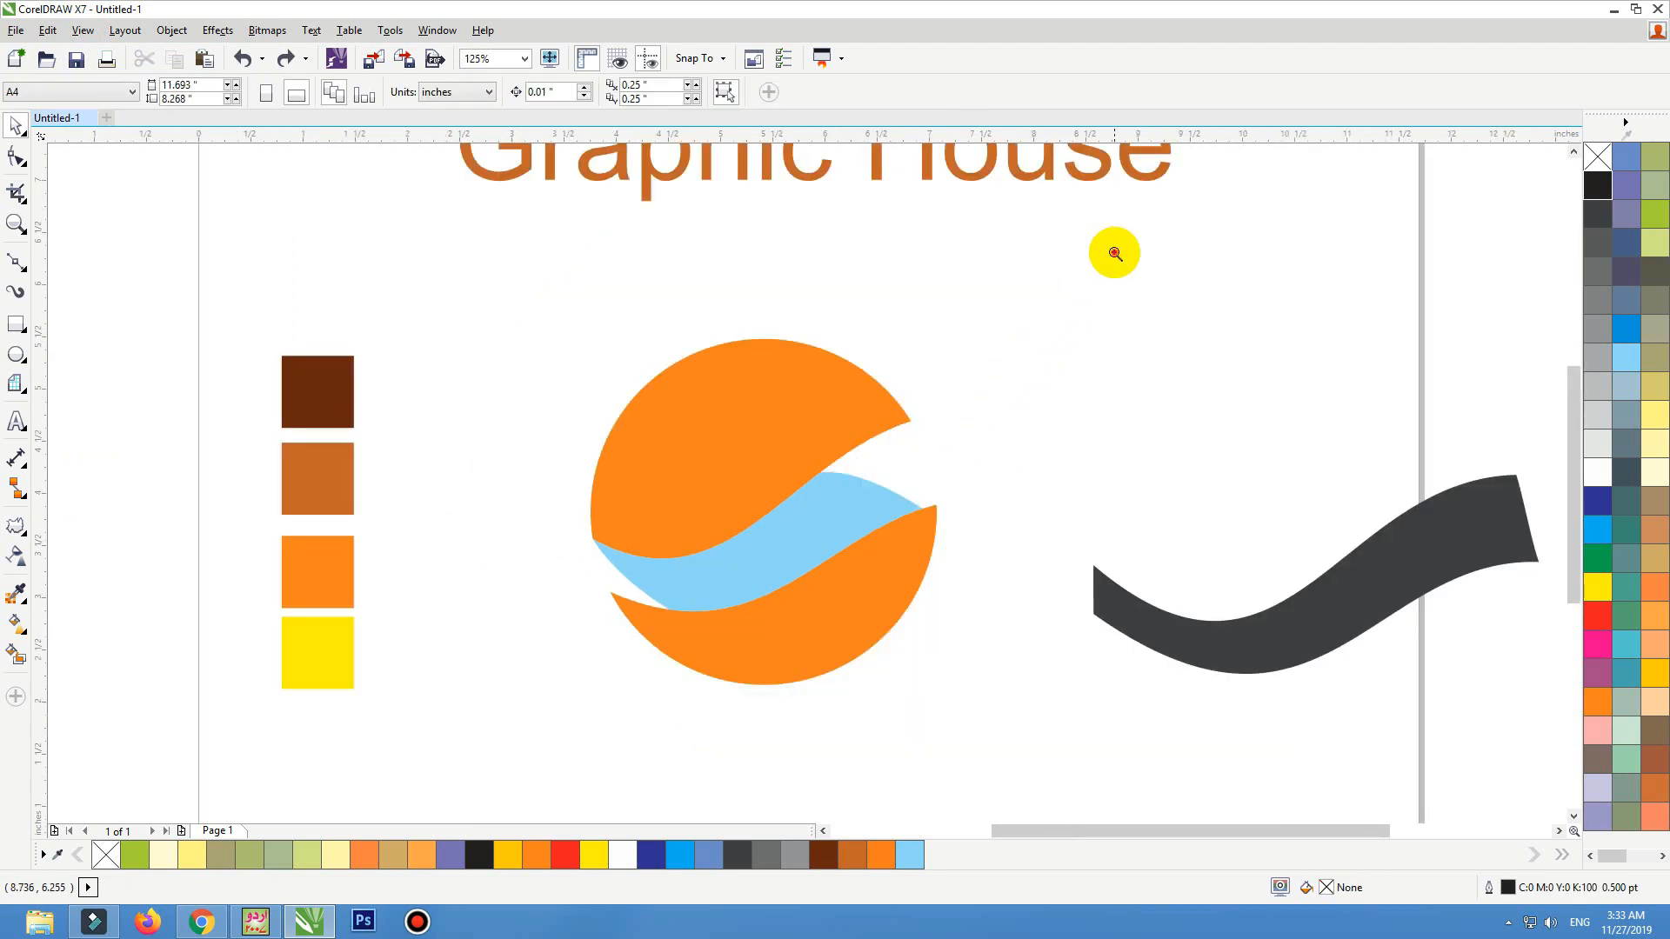
Fill the light blue band with the dark brown sampled from the topmost colour swatch, using the Color Eyedropper, and deselect it
drag(1107, 250, 97, 775)
click(1129, 502)
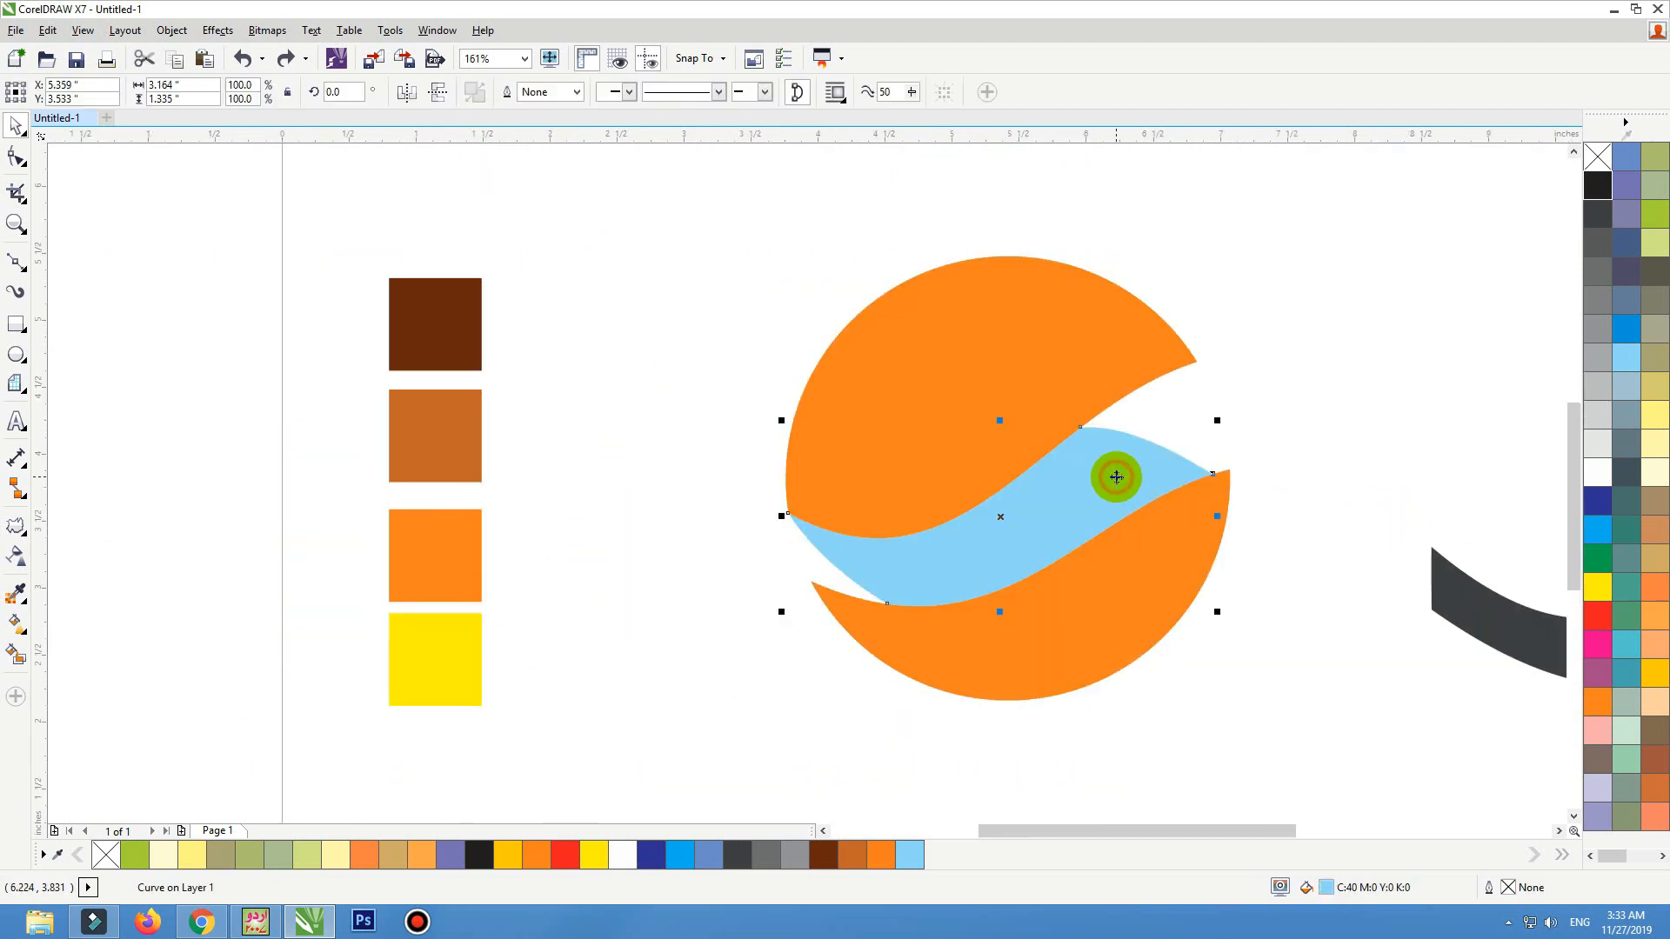
click(26, 606)
click(70, 588)
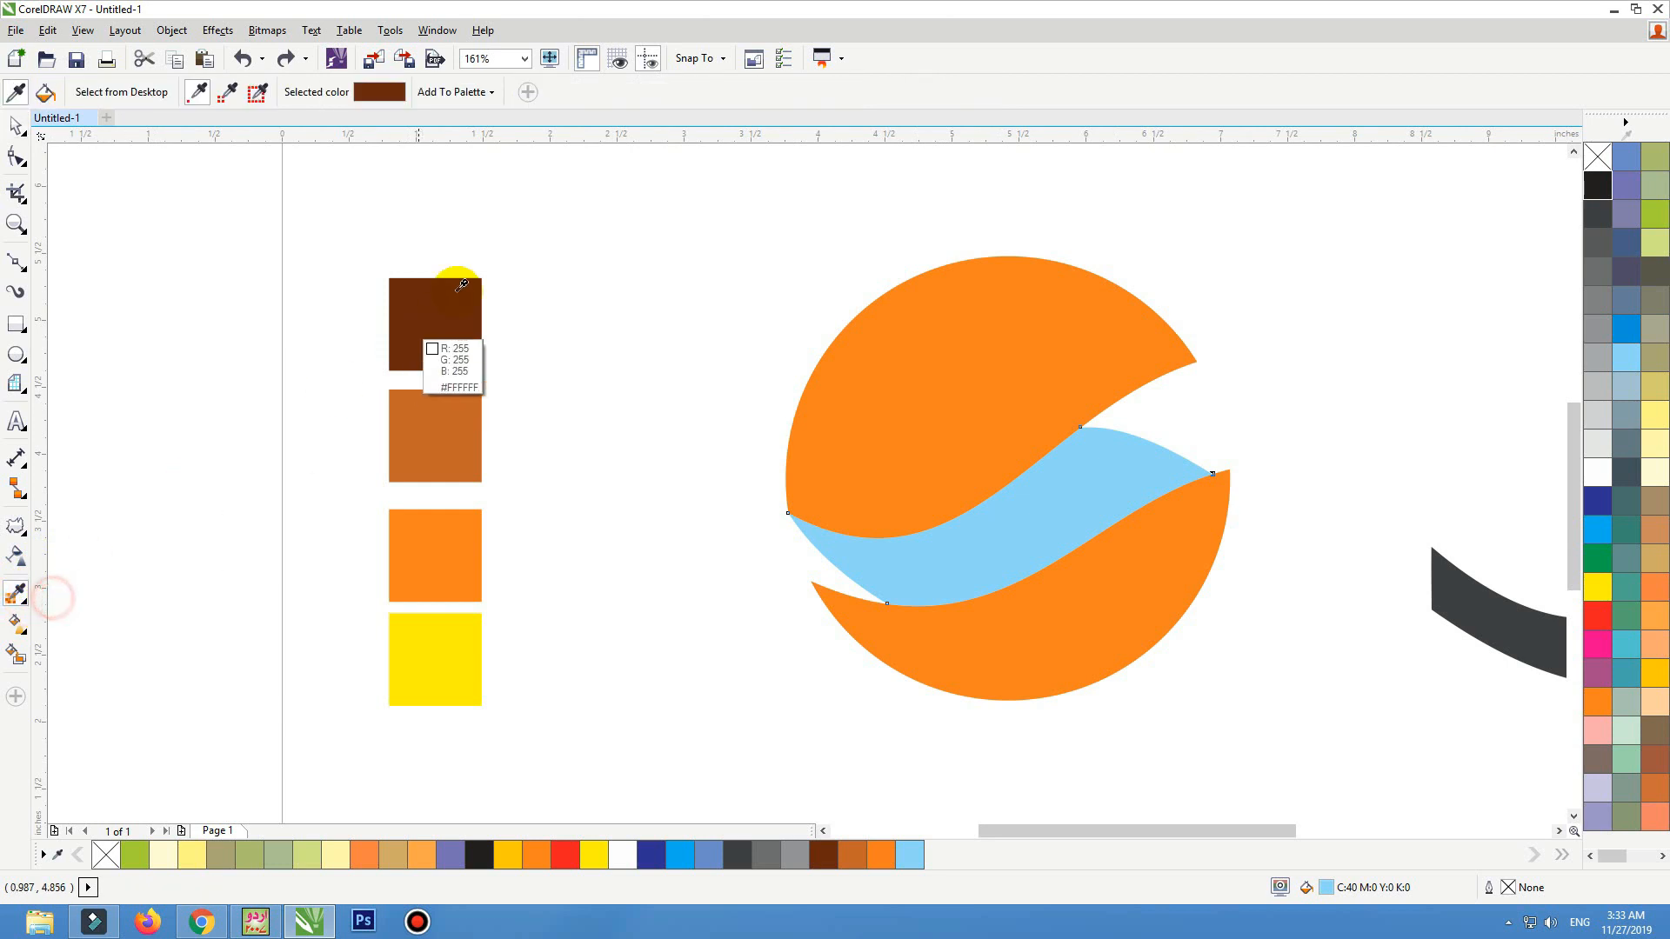
click(465, 291)
click(1050, 504)
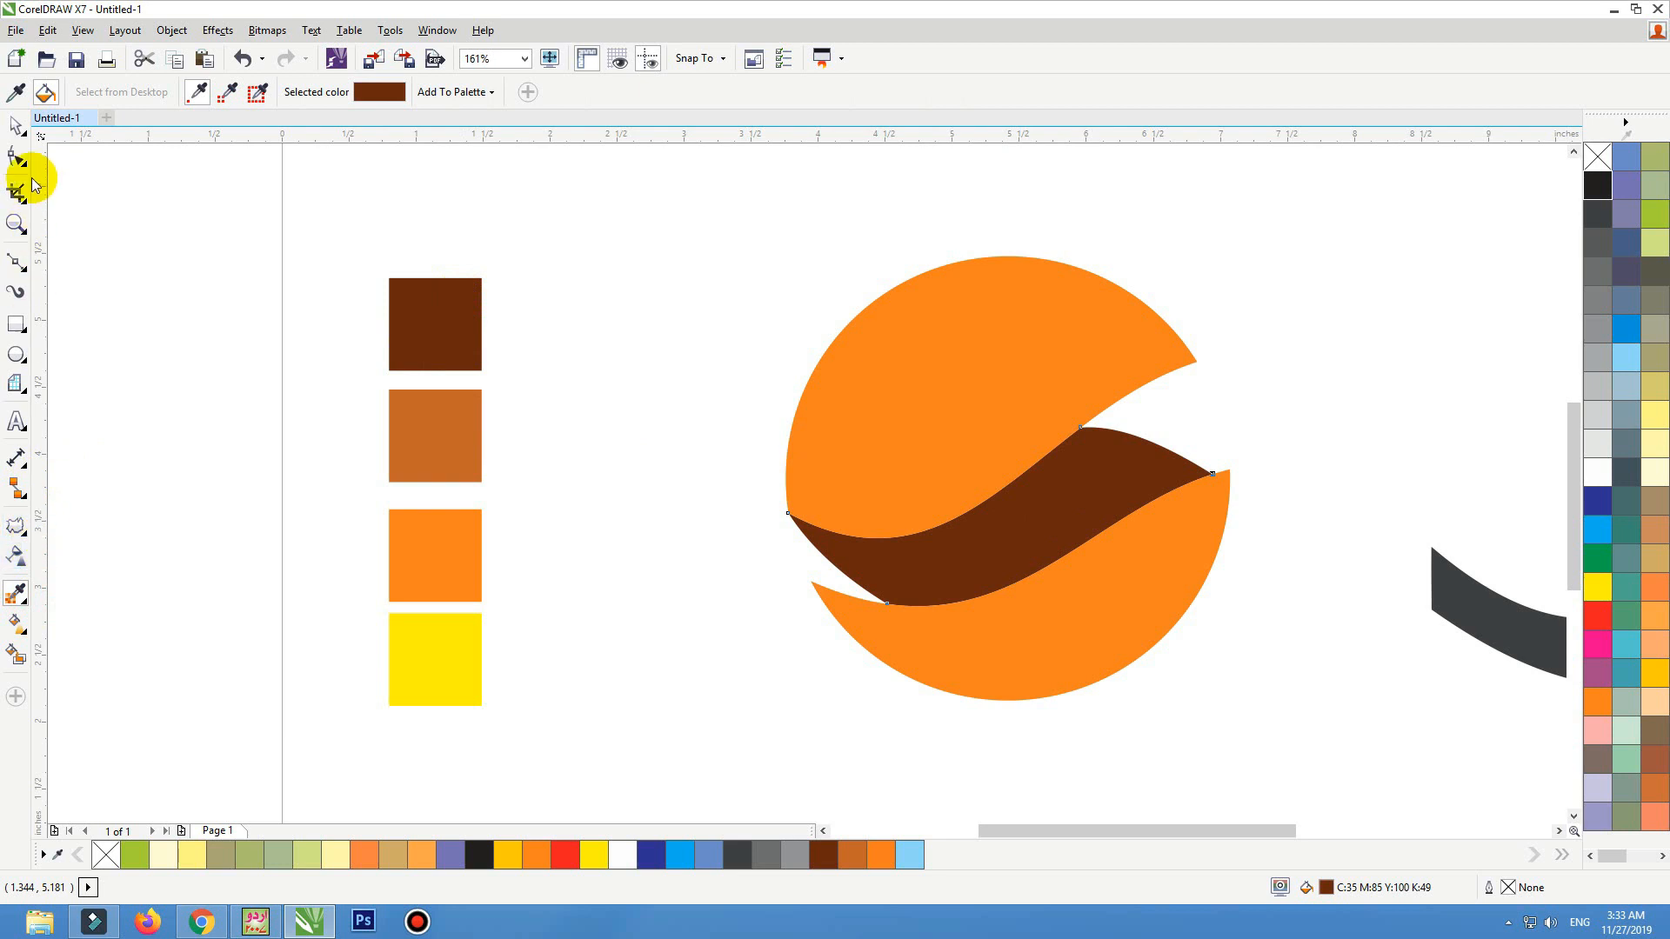
click(17, 127)
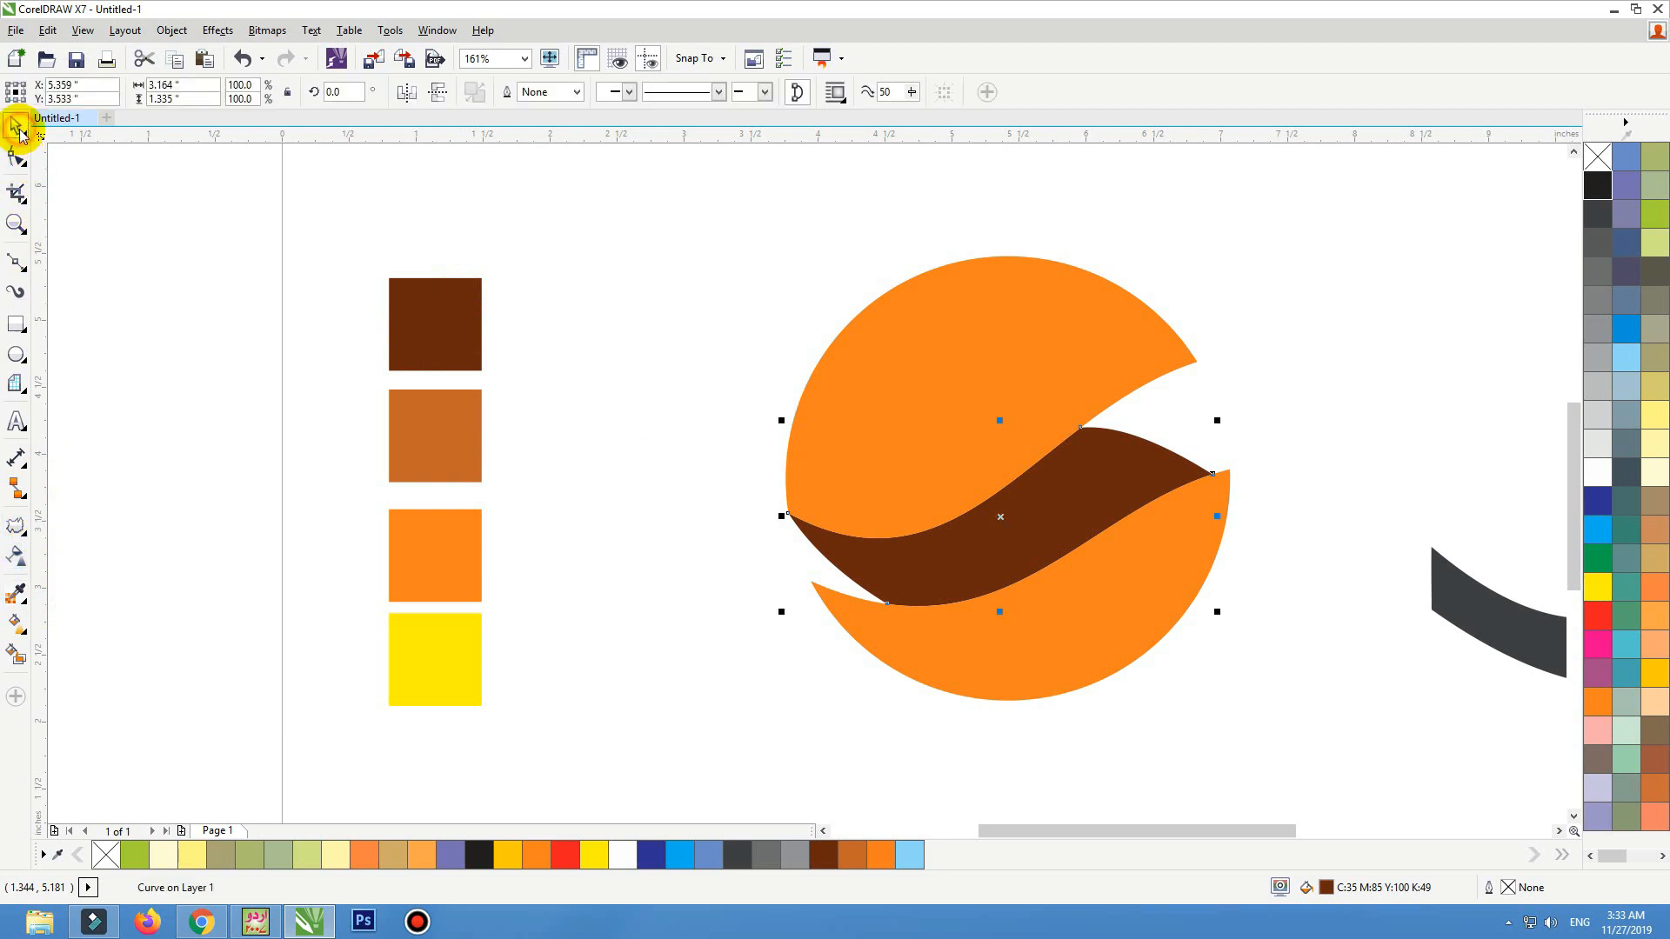
click(120, 396)
Apply a linear fountain fill along the brown band with the Interactive Fill tool, running from its right end to its left end
click(77, 619)
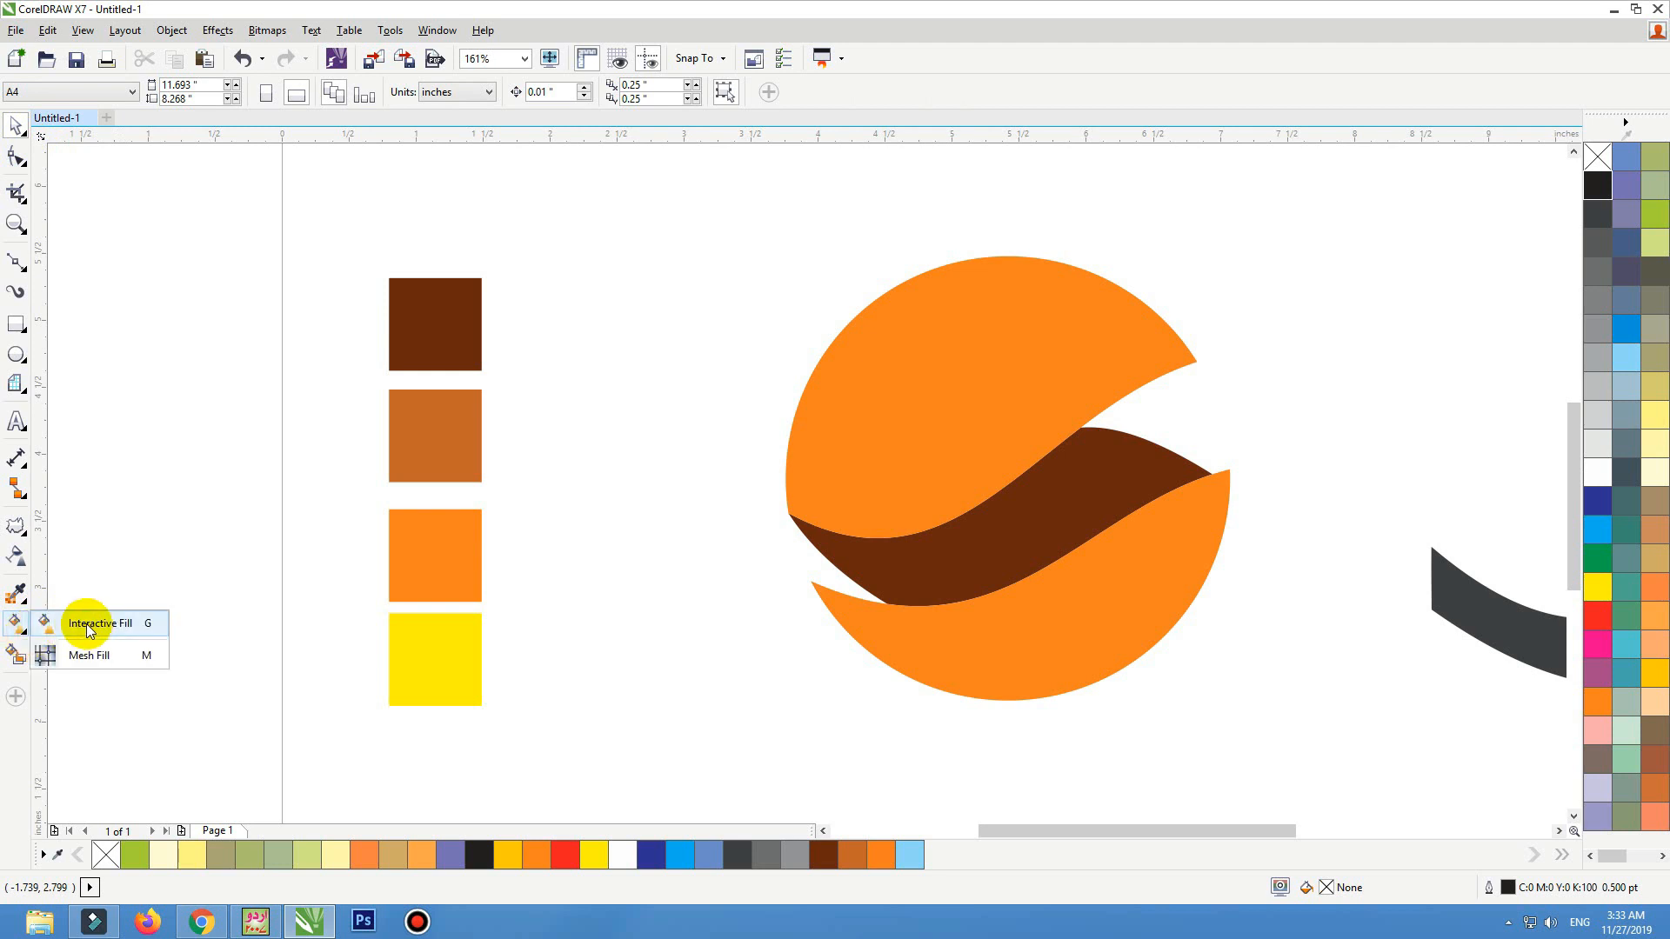
click(86, 624)
click(1172, 477)
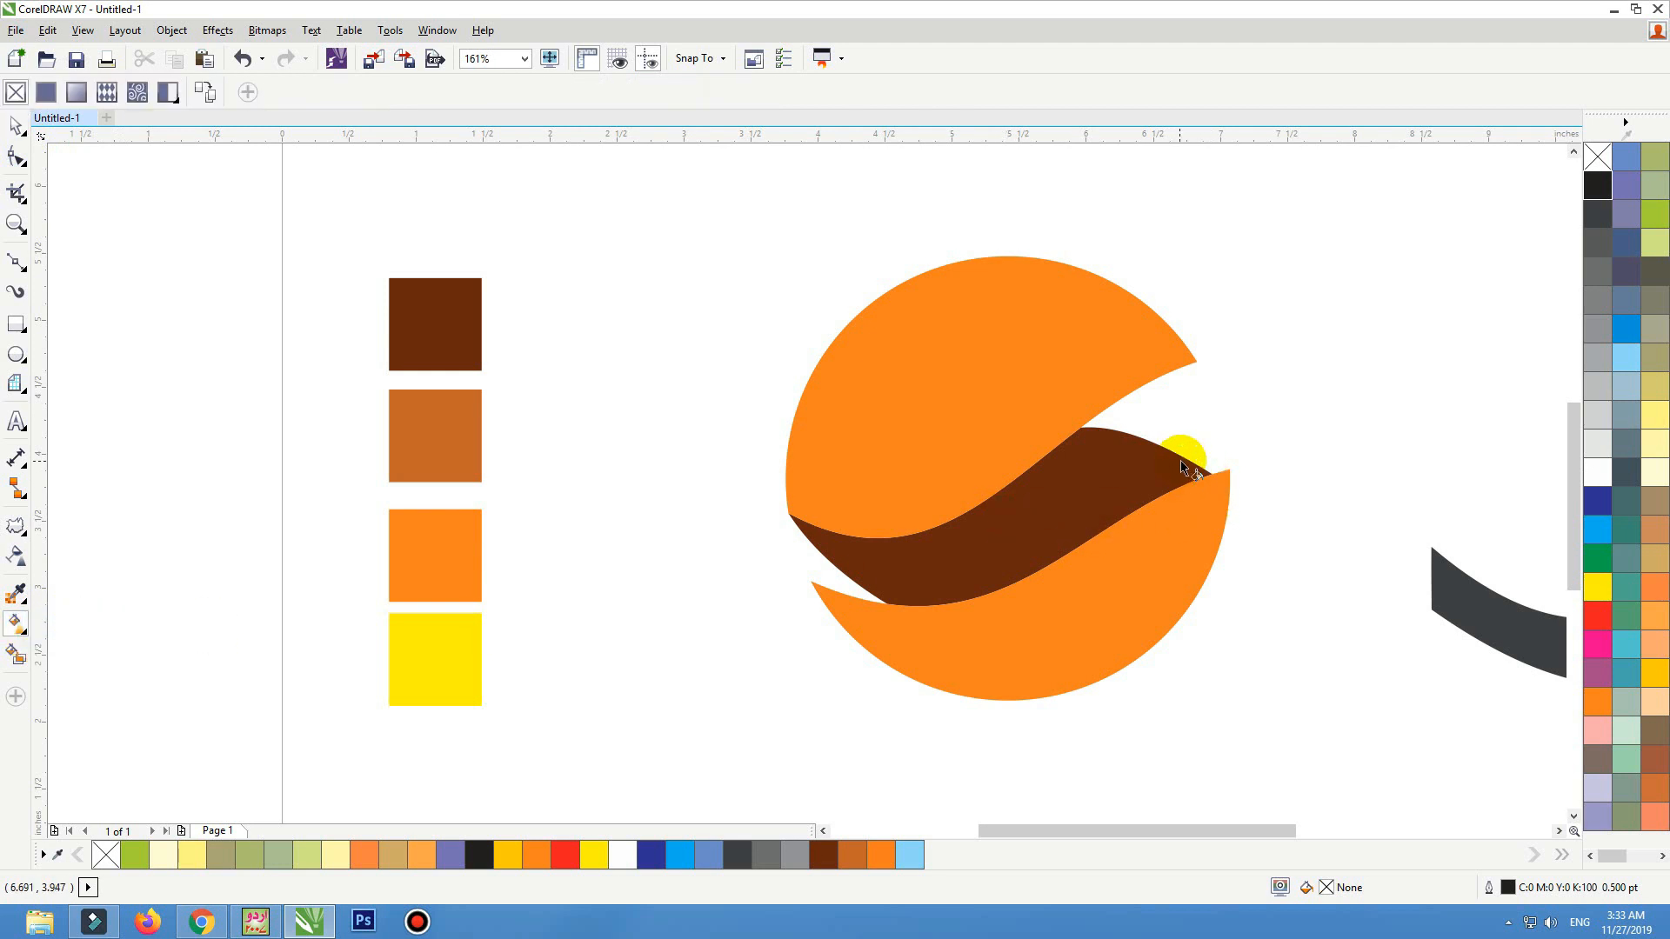
click(1099, 471)
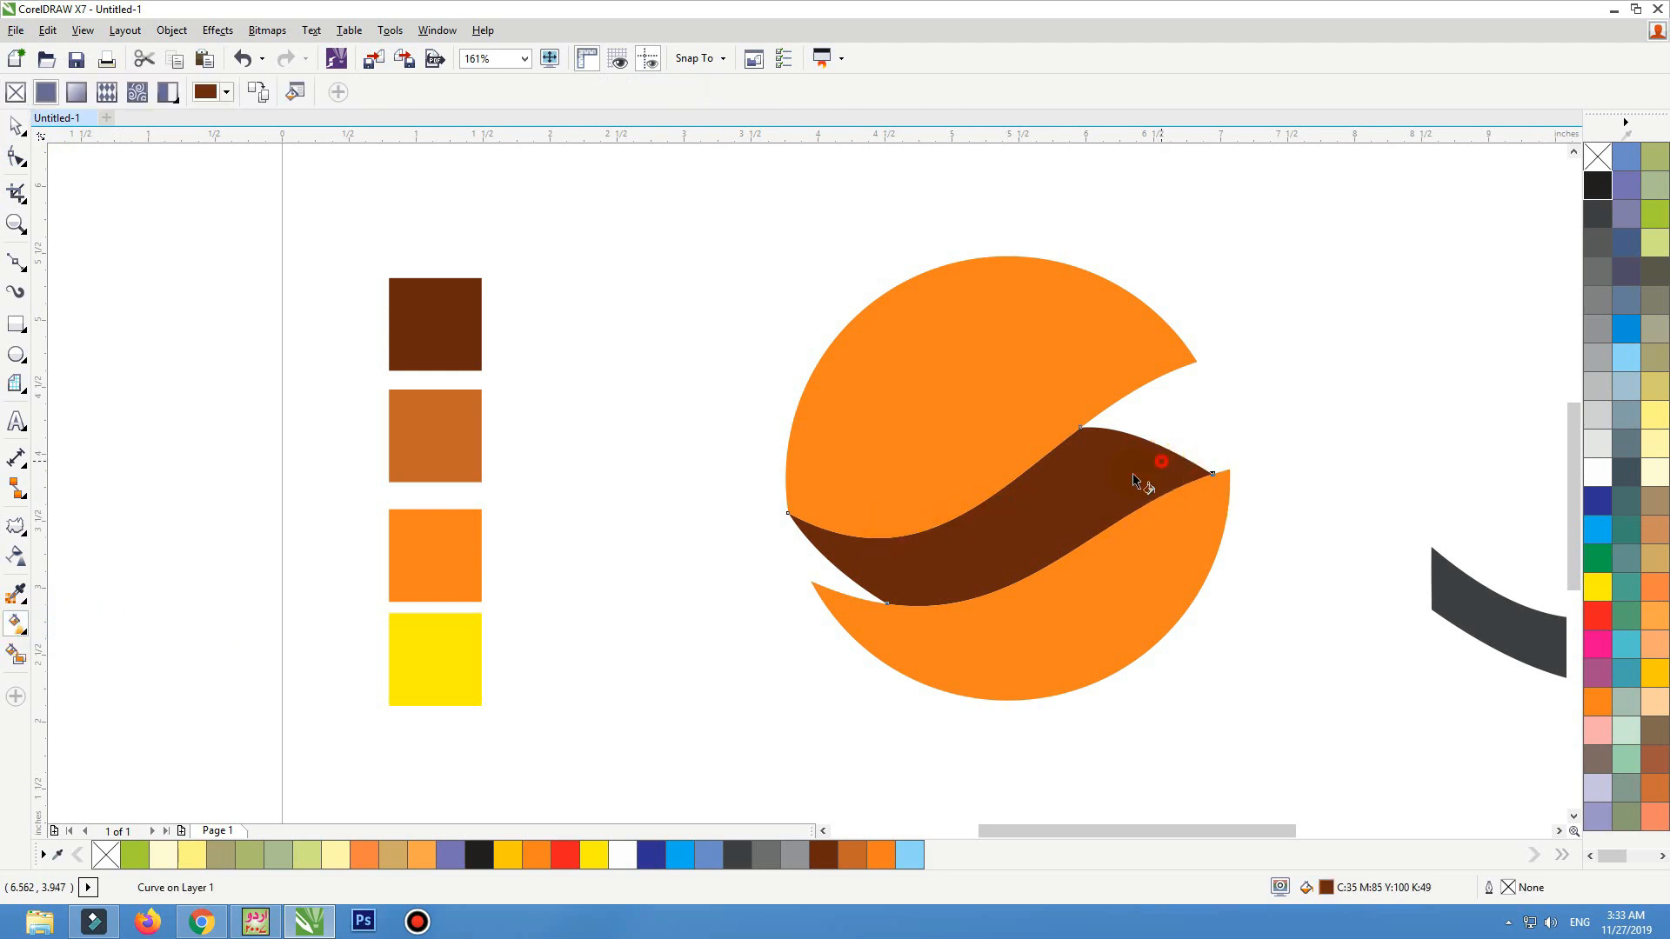
drag(1133, 481, 831, 564)
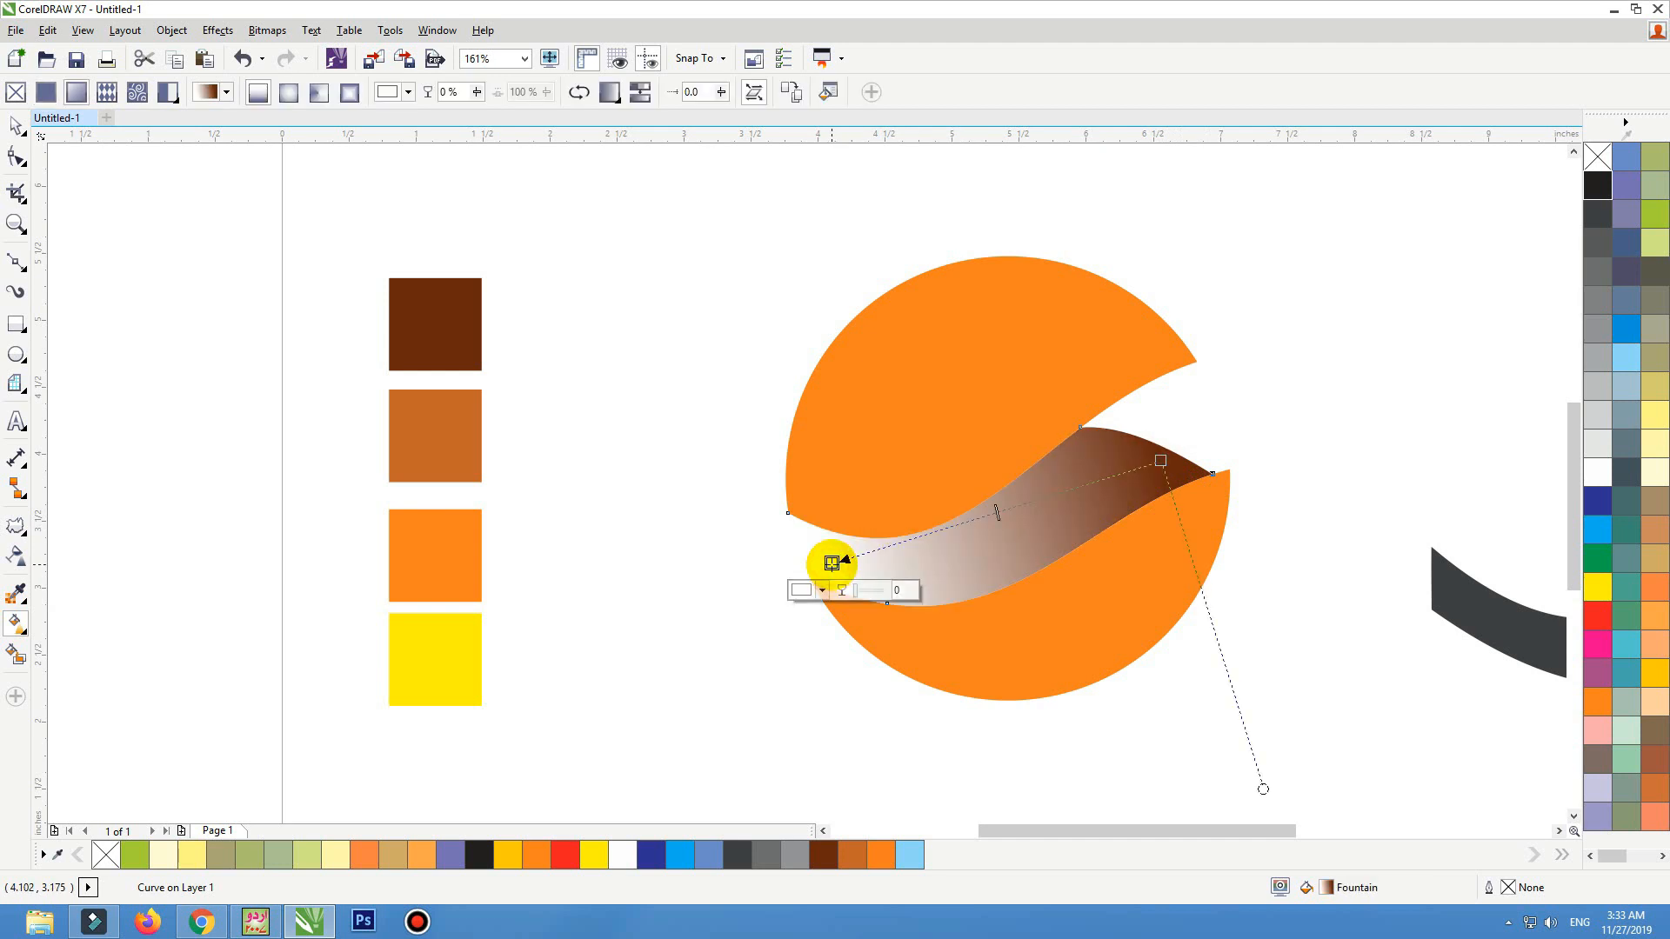
Set the gradient's end colour at the band's left end to the dark brown sampled from the topmost swatch
click(822, 591)
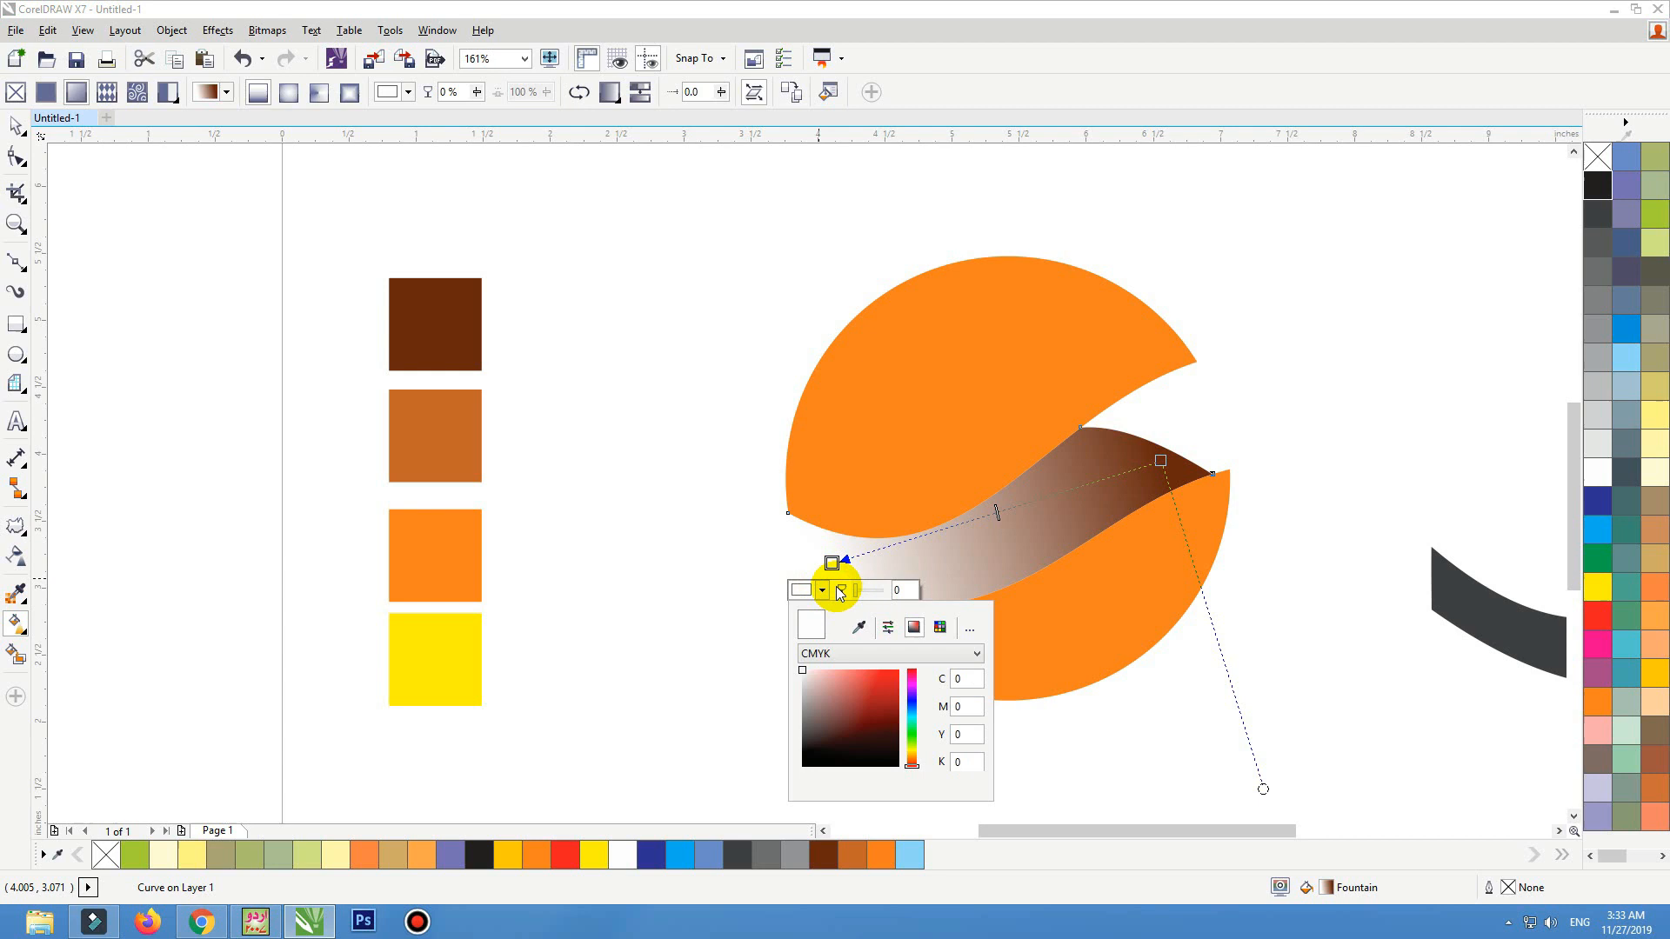
click(858, 626)
click(454, 327)
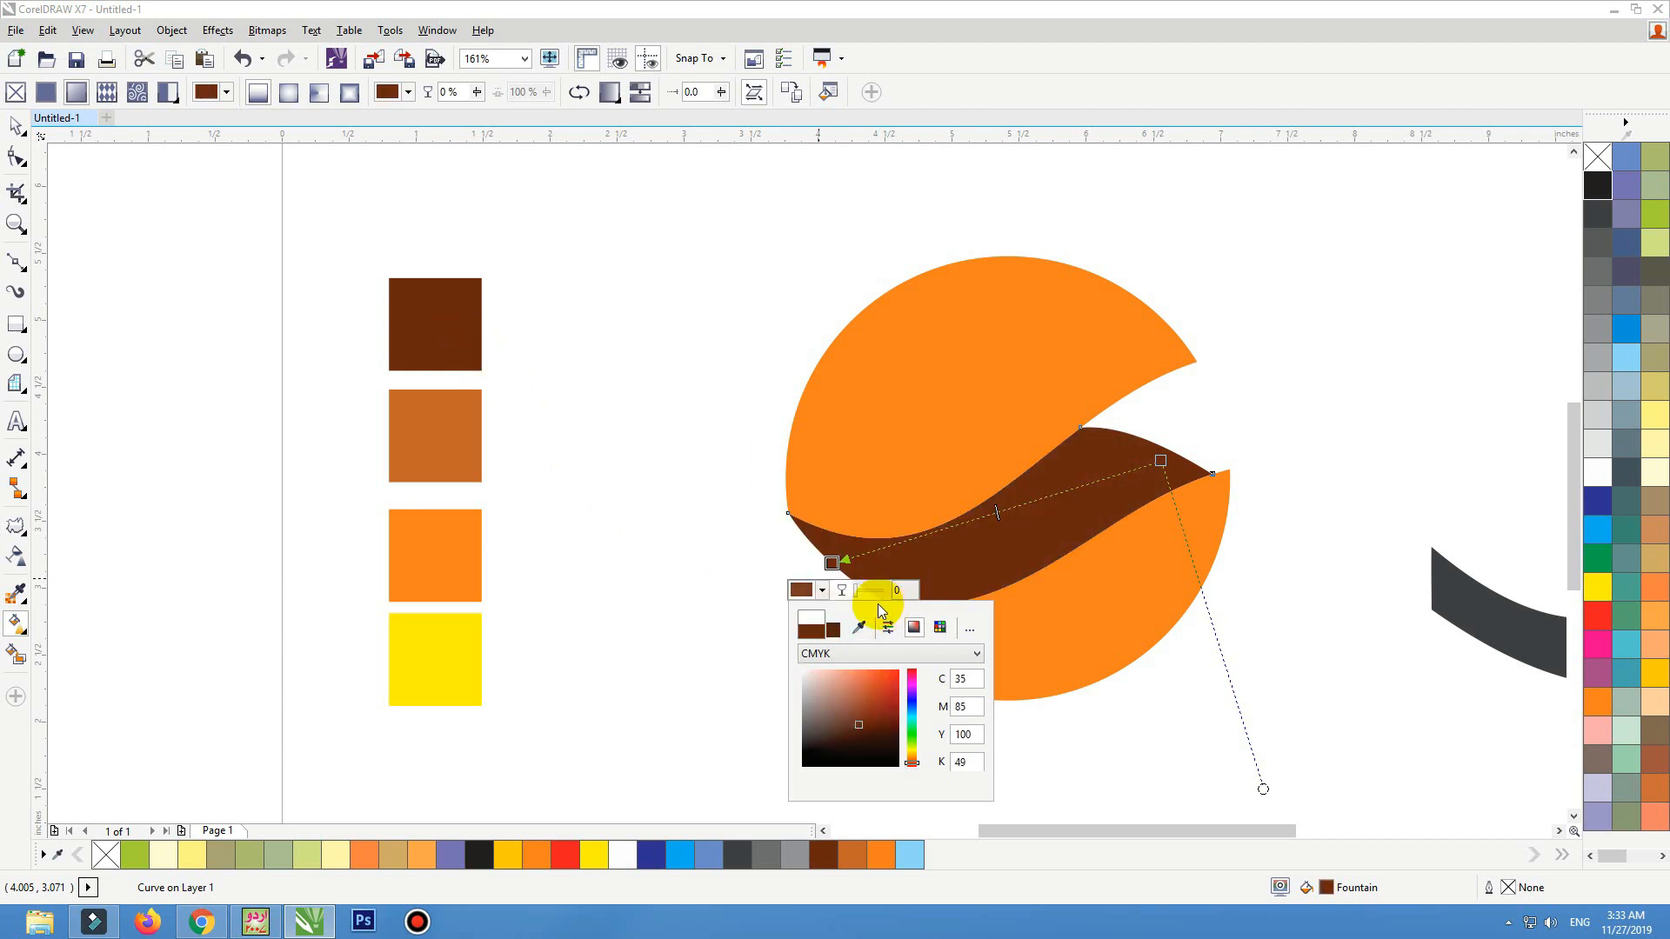
click(831, 564)
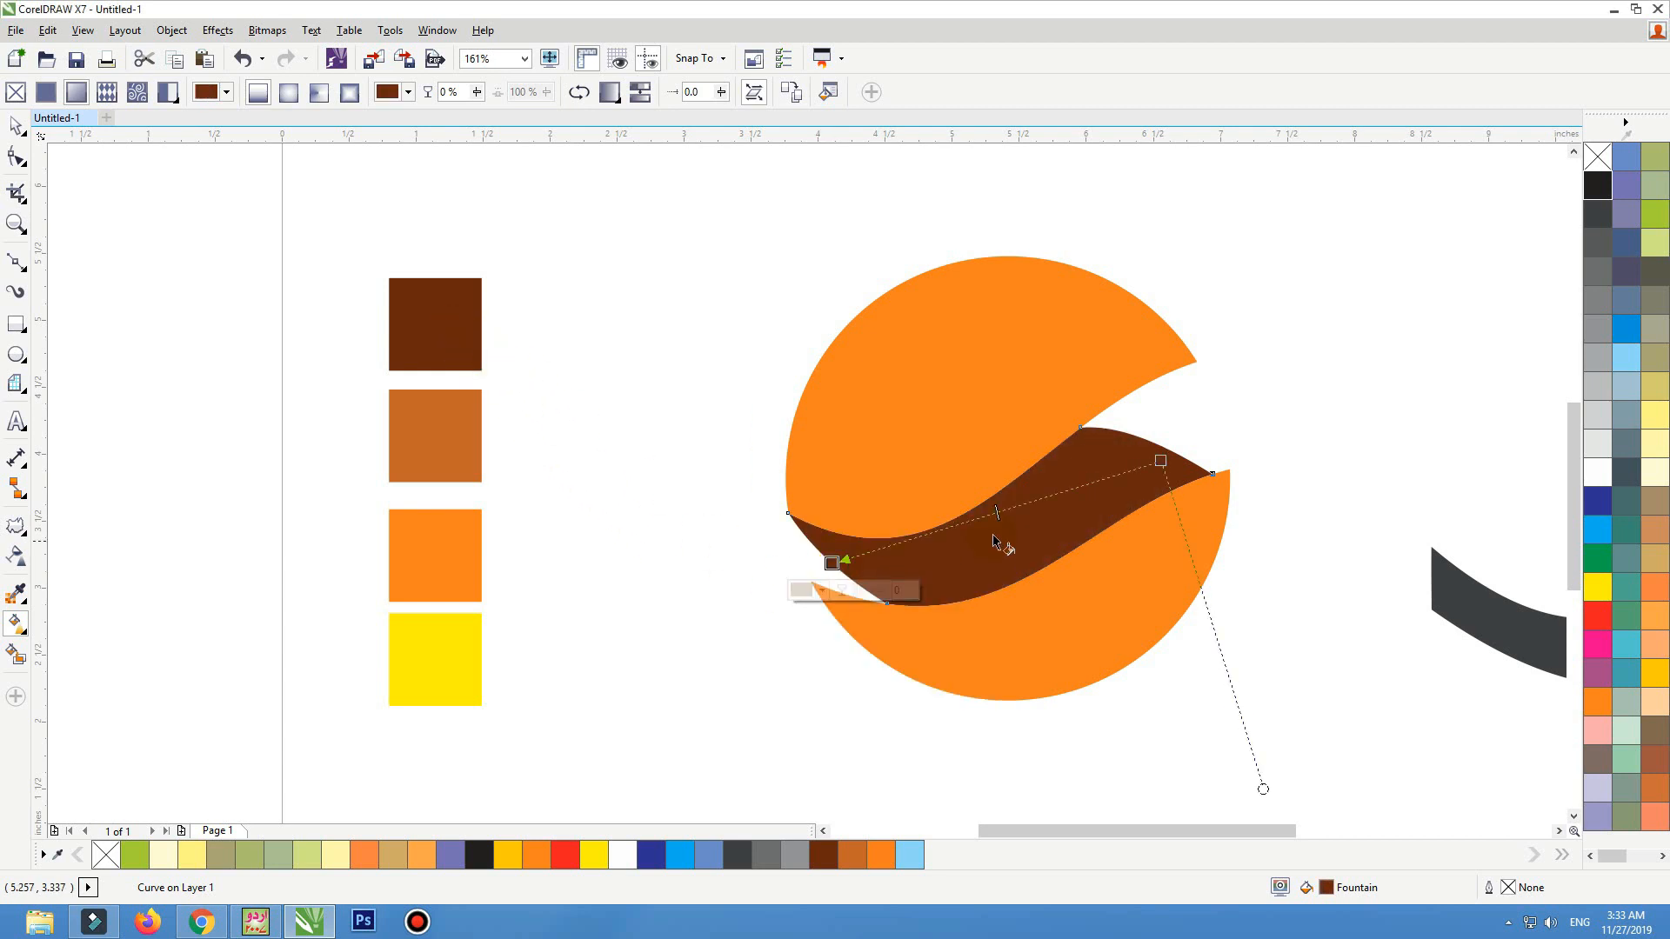
Add a middle colour node at 52% of the band's gradient, coloured with the lighter brown sampled from the second swatch
click(990, 514)
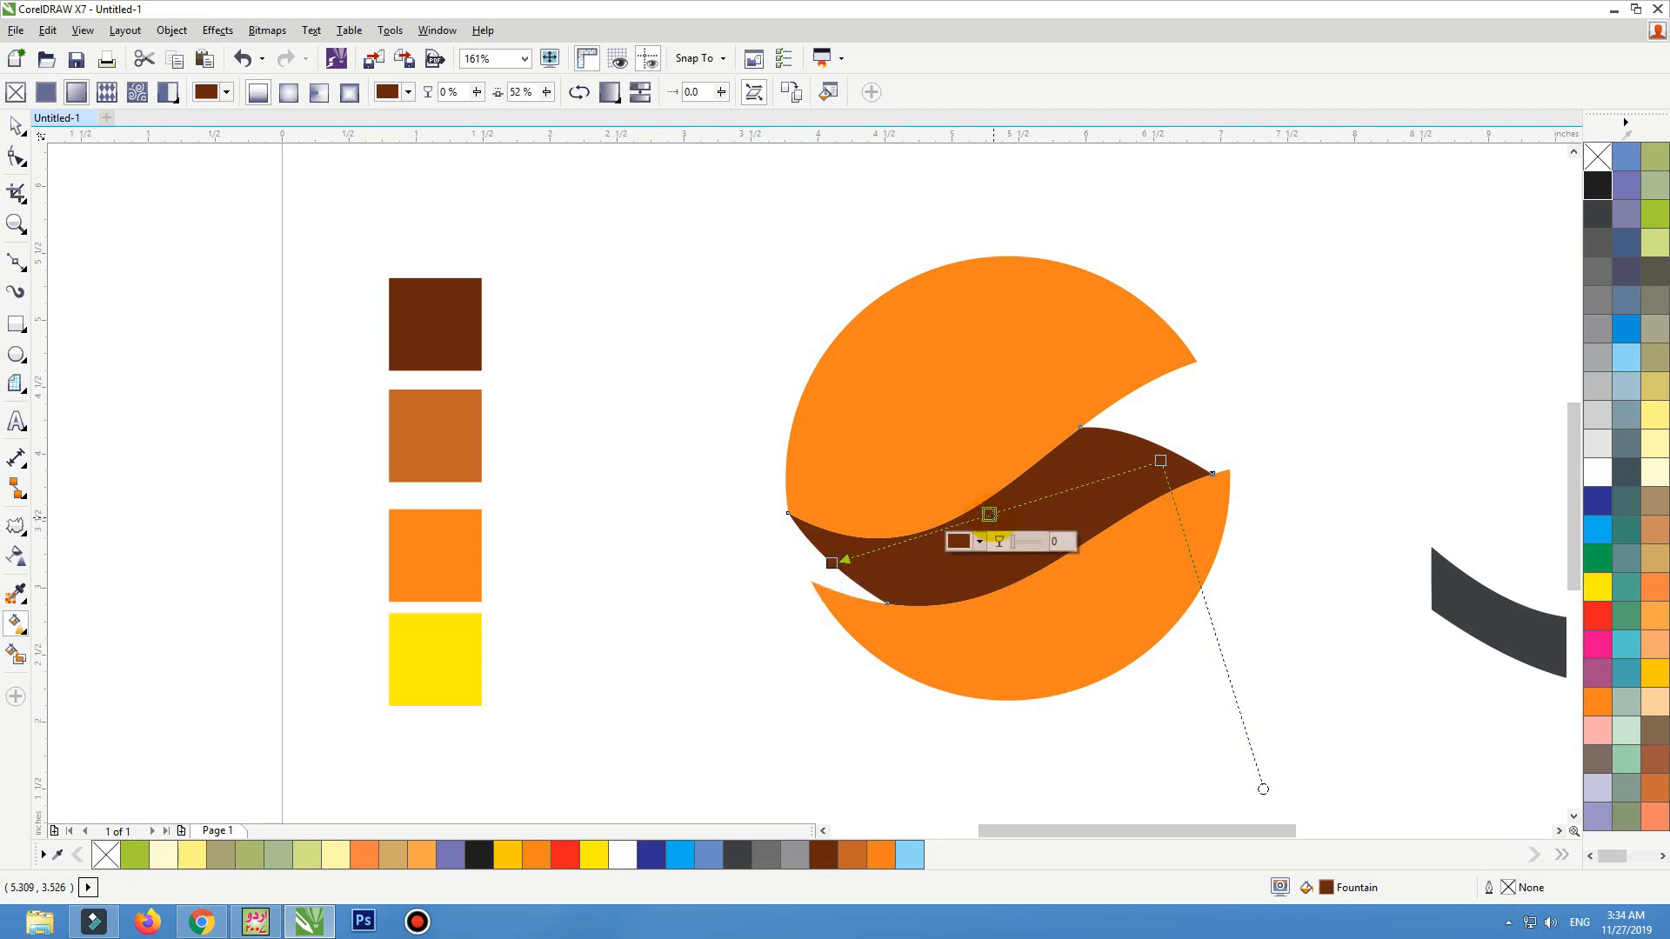
click(980, 542)
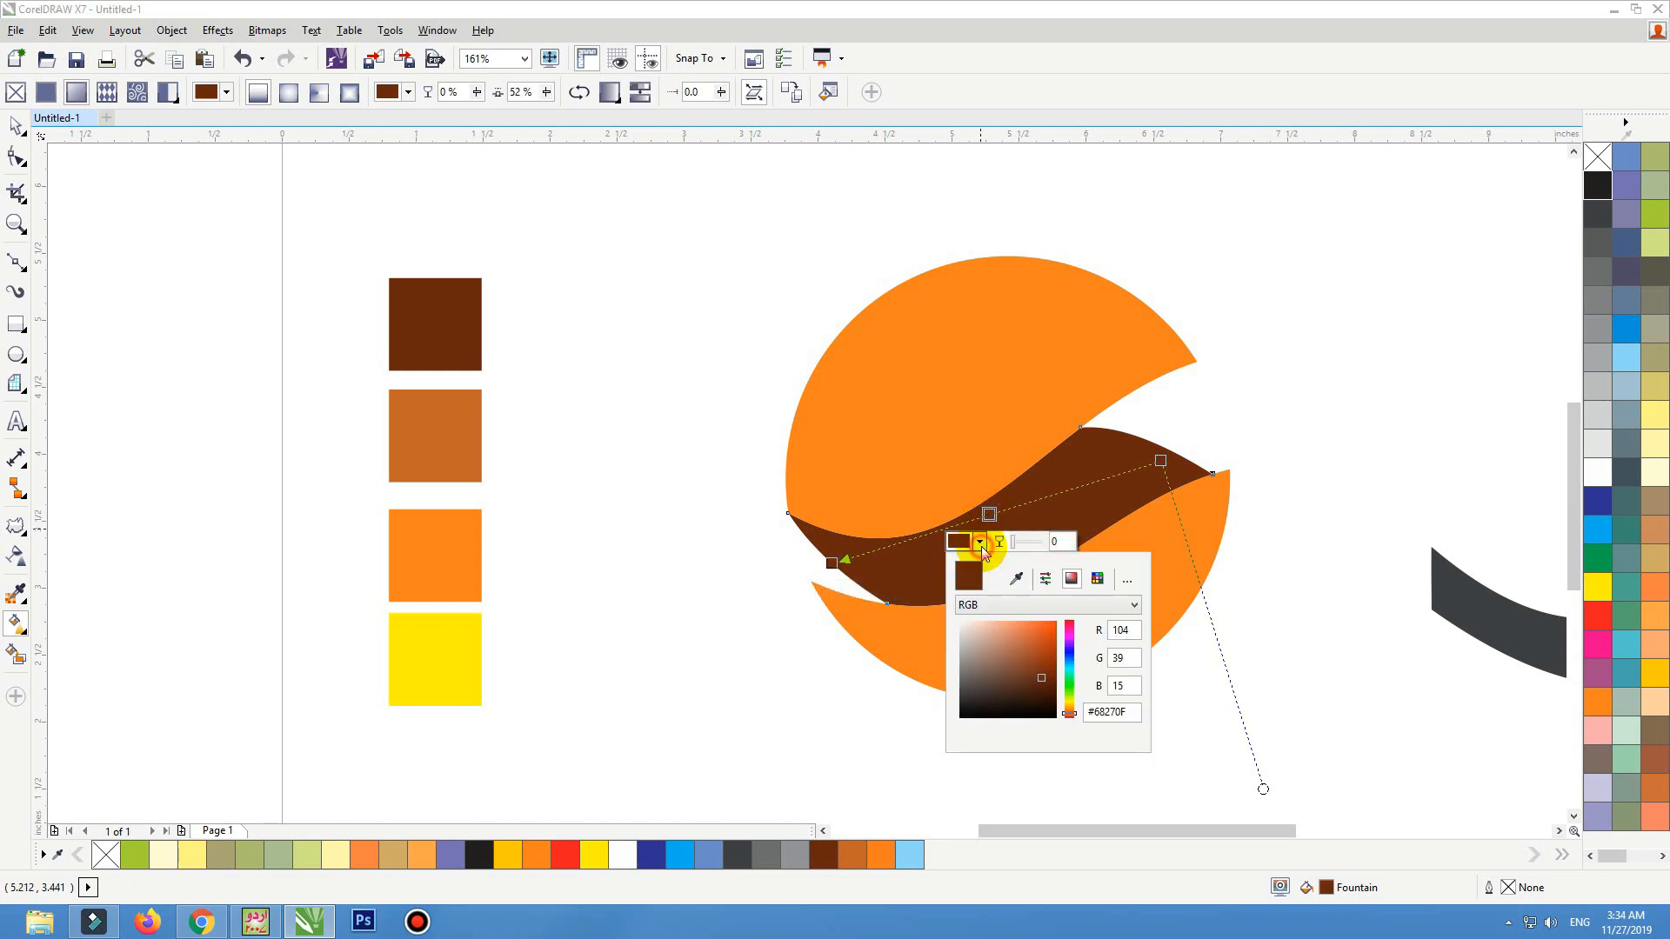
click(1016, 579)
click(473, 432)
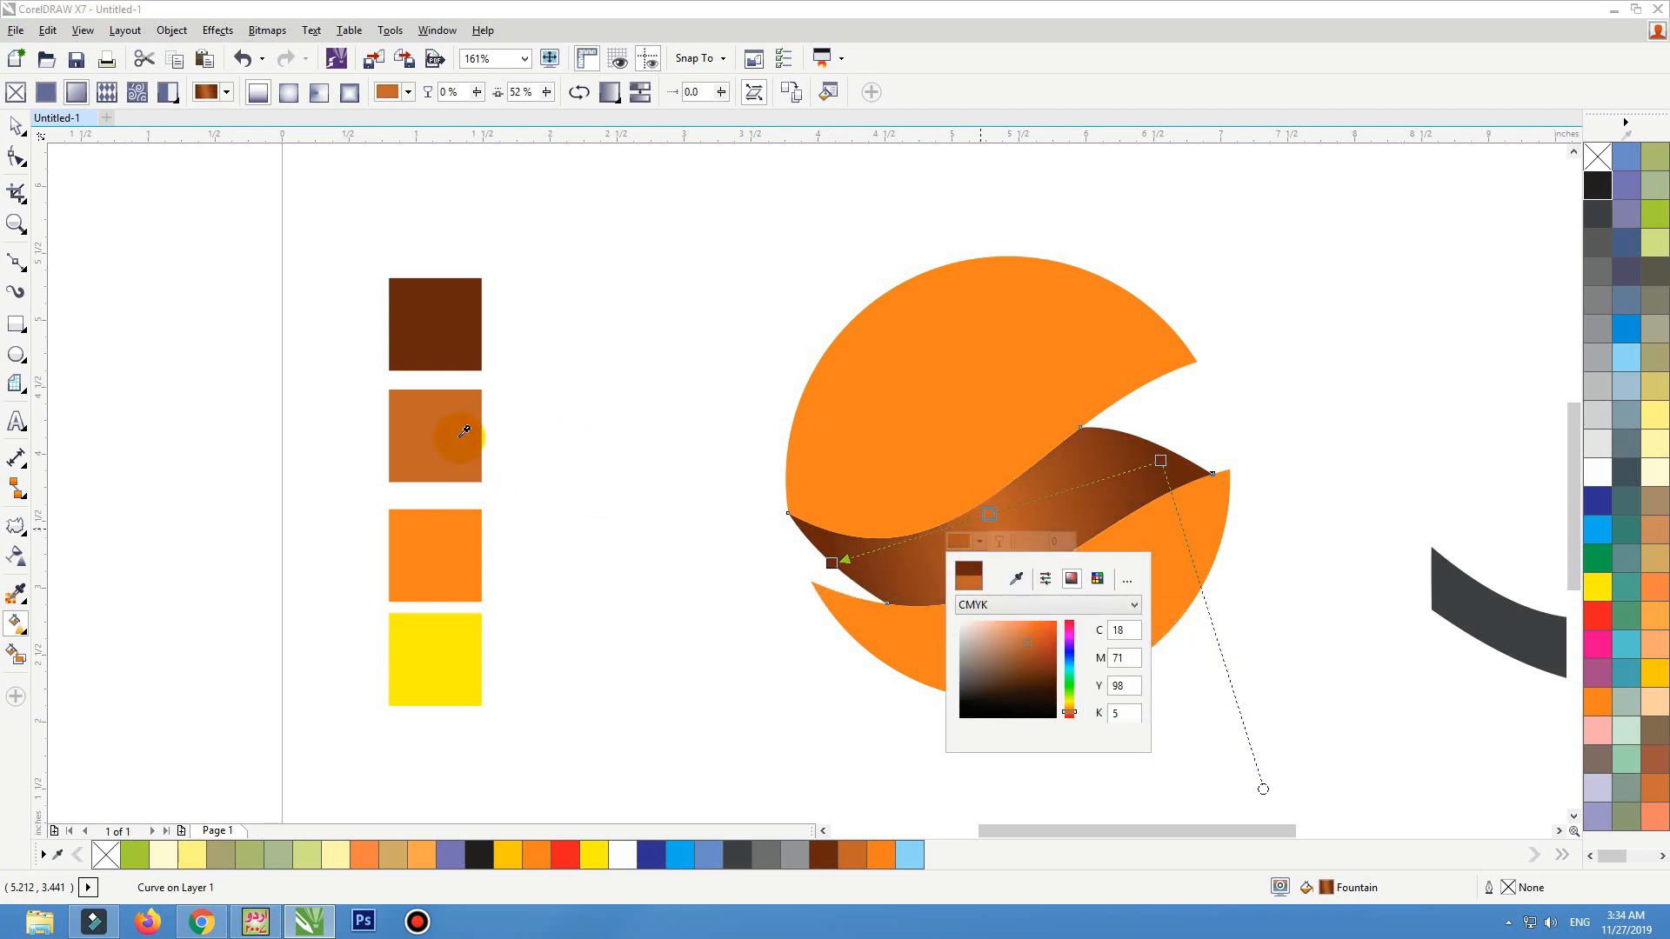
click(833, 563)
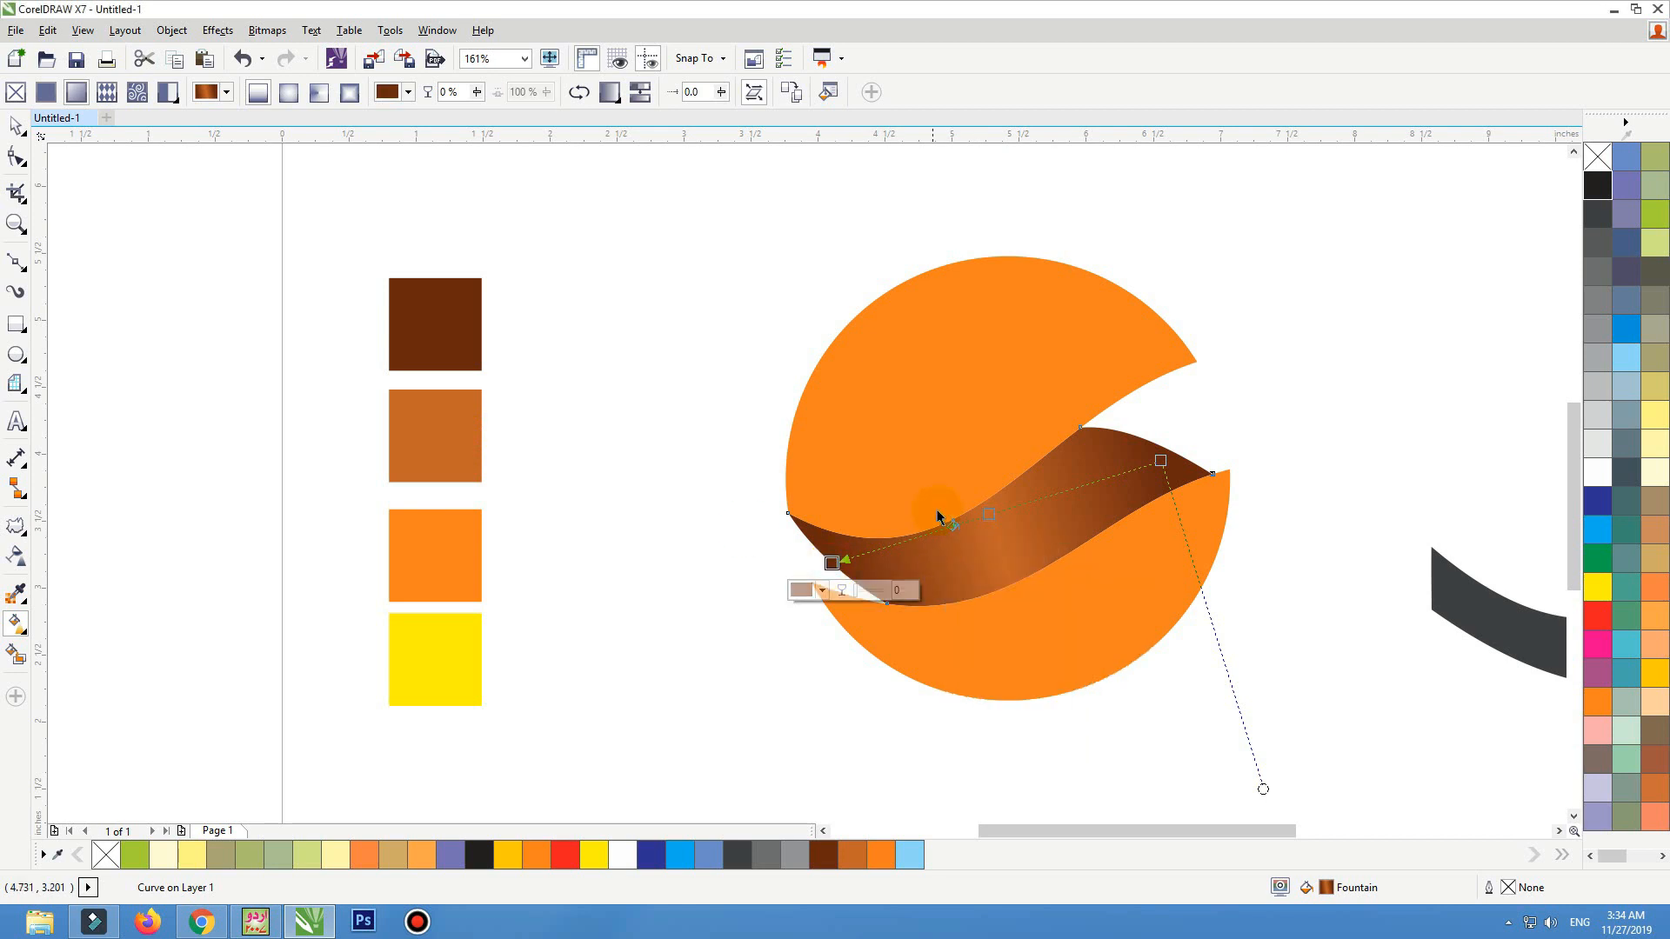
click(14, 129)
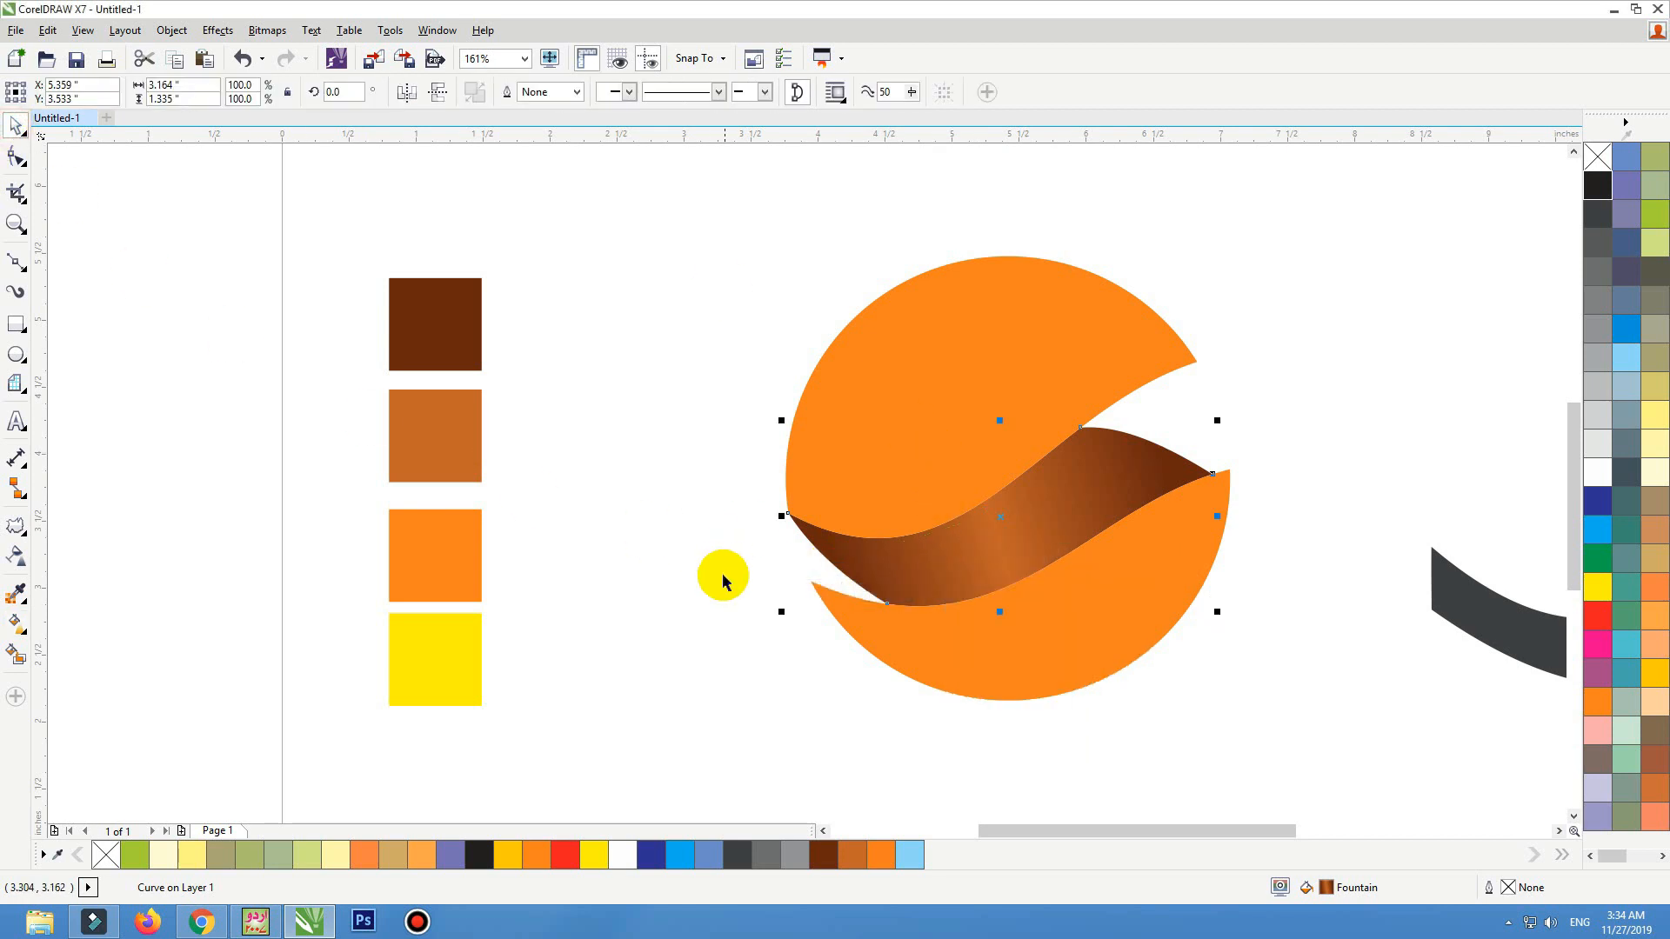
click(720, 574)
Apply a linear fountain fill to the upper orange piece from its wavy lower edge to its top, ending in the yellow swatch's colour
click(987, 405)
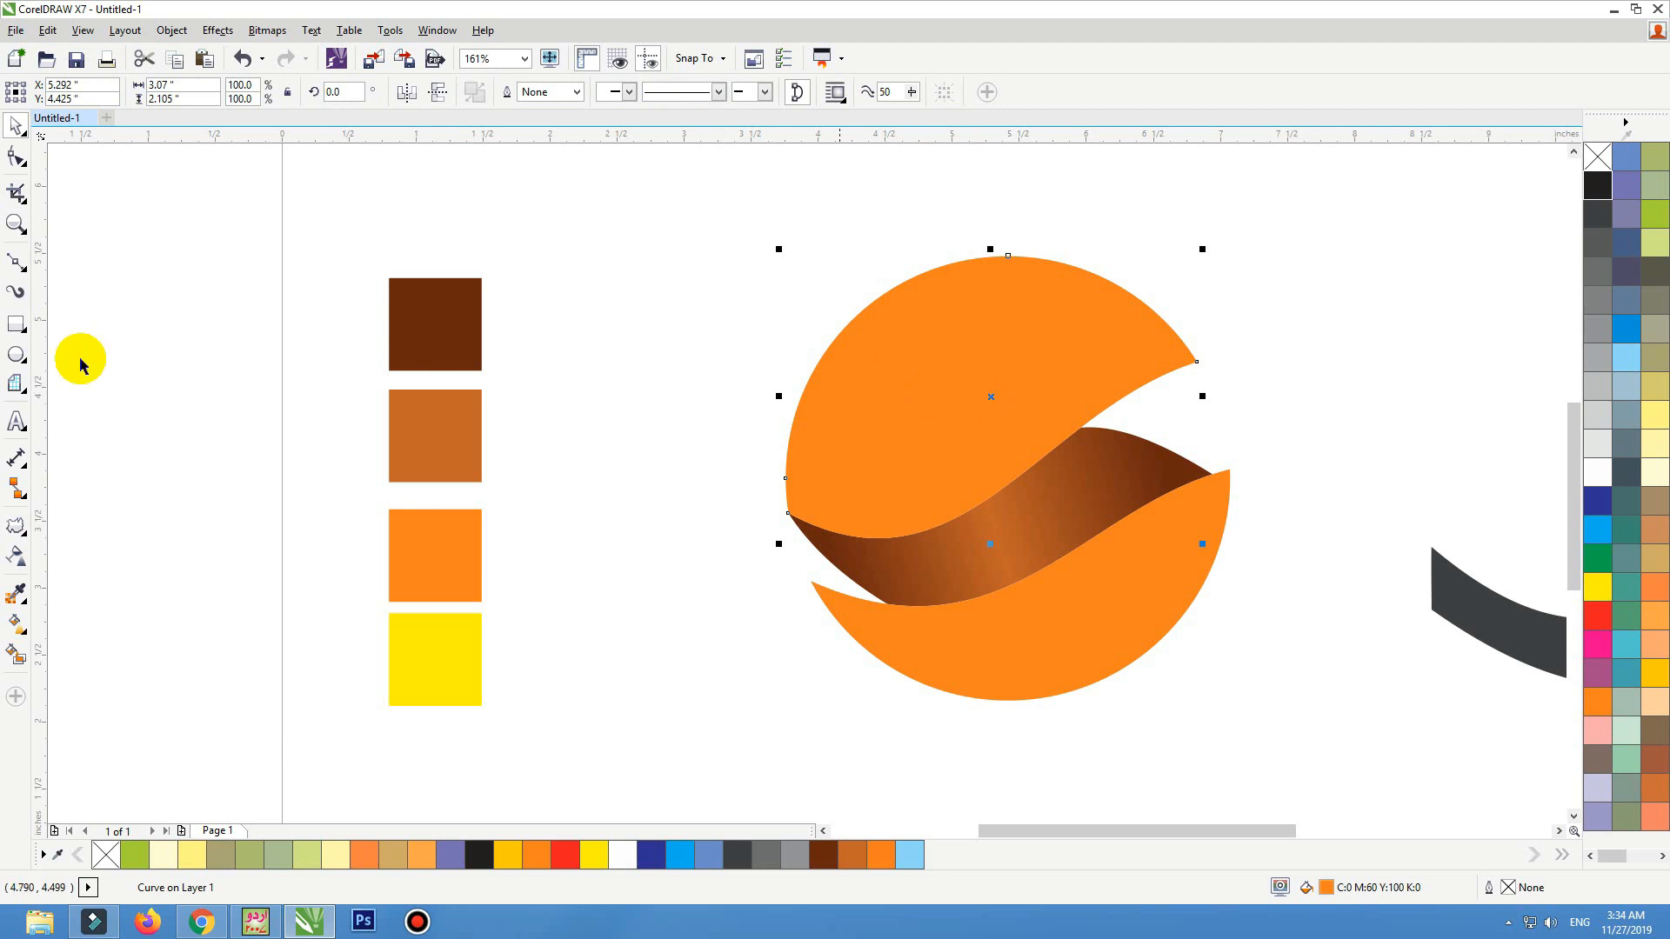
click(16, 623)
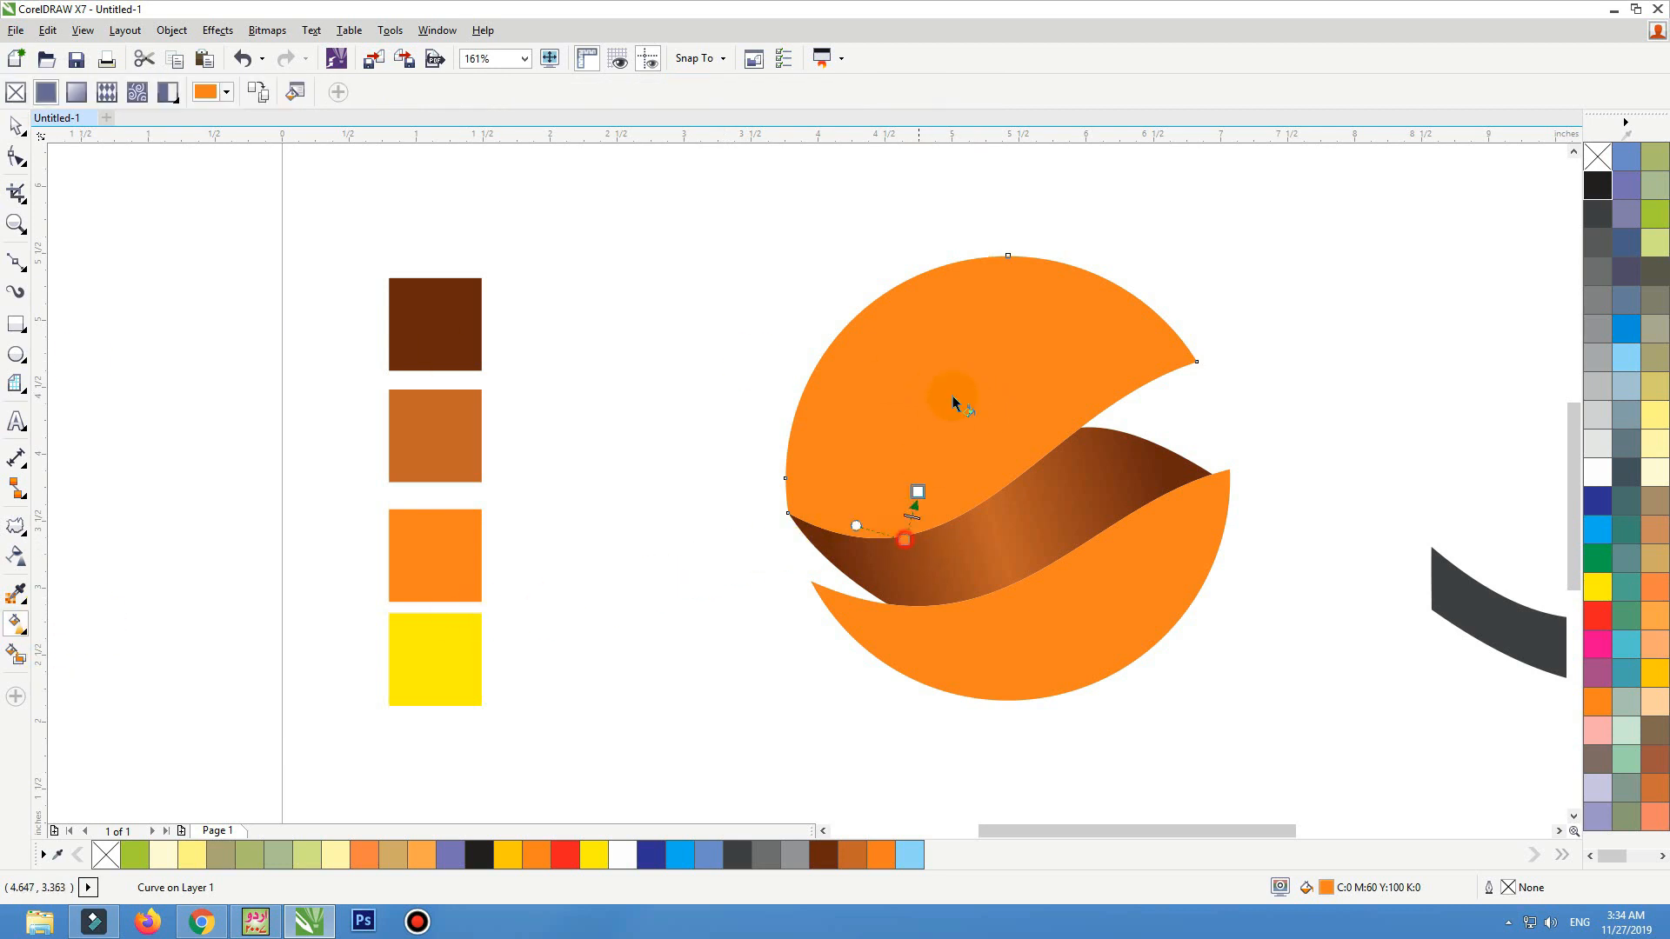
click(1017, 277)
click(1062, 271)
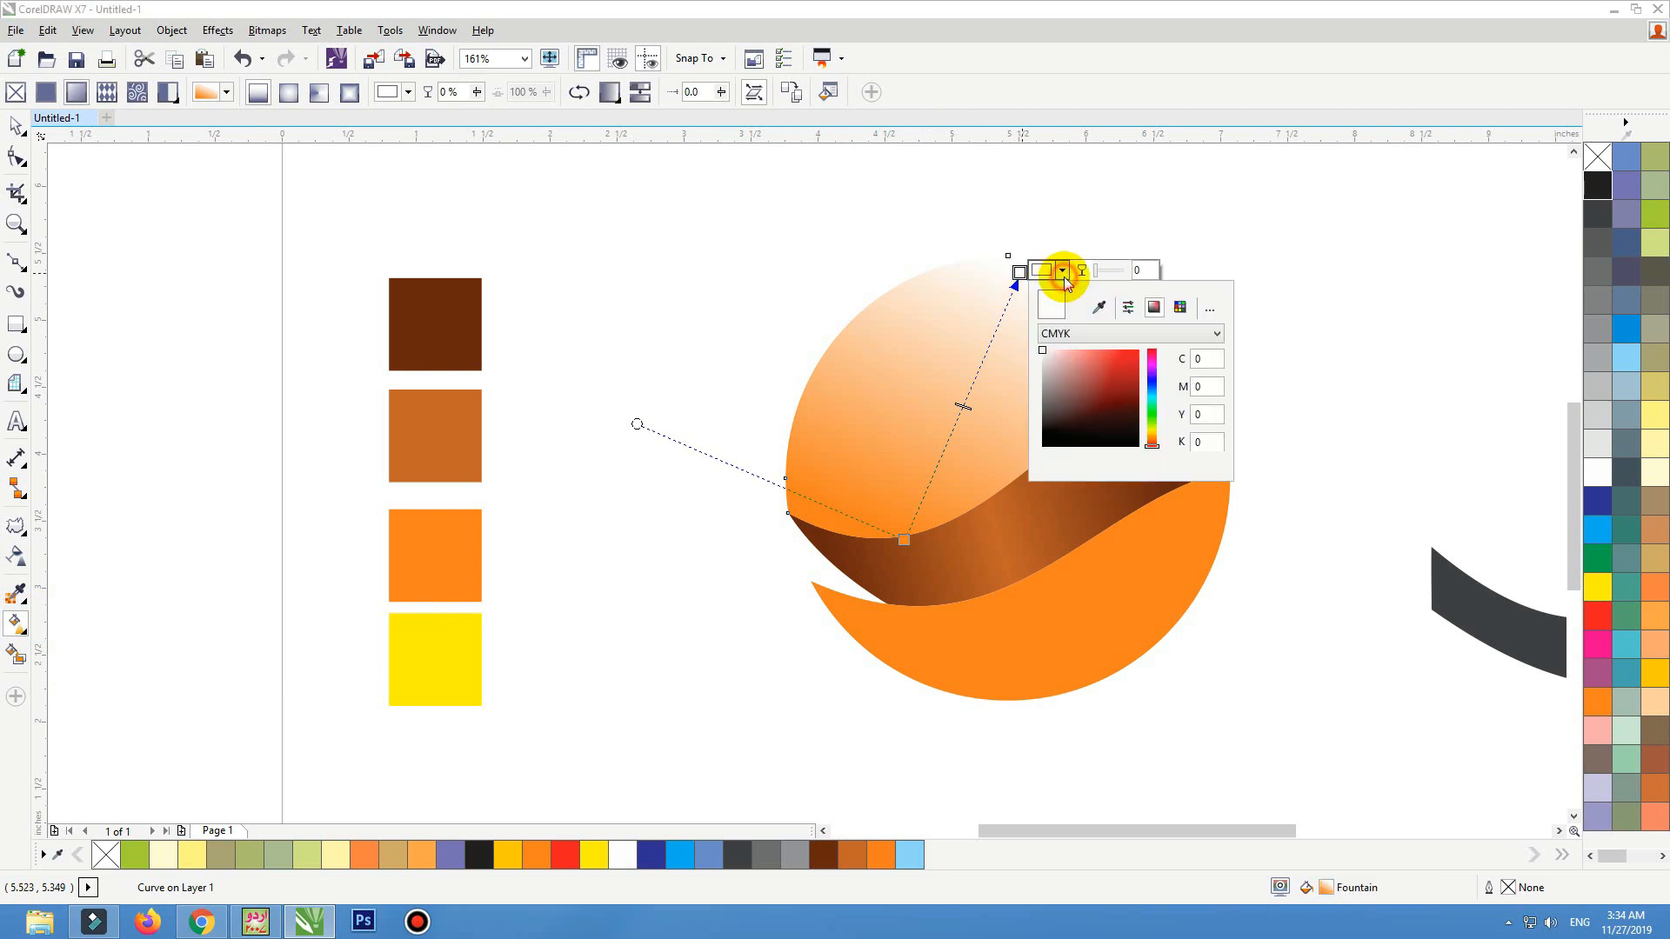
click(1099, 307)
click(432, 671)
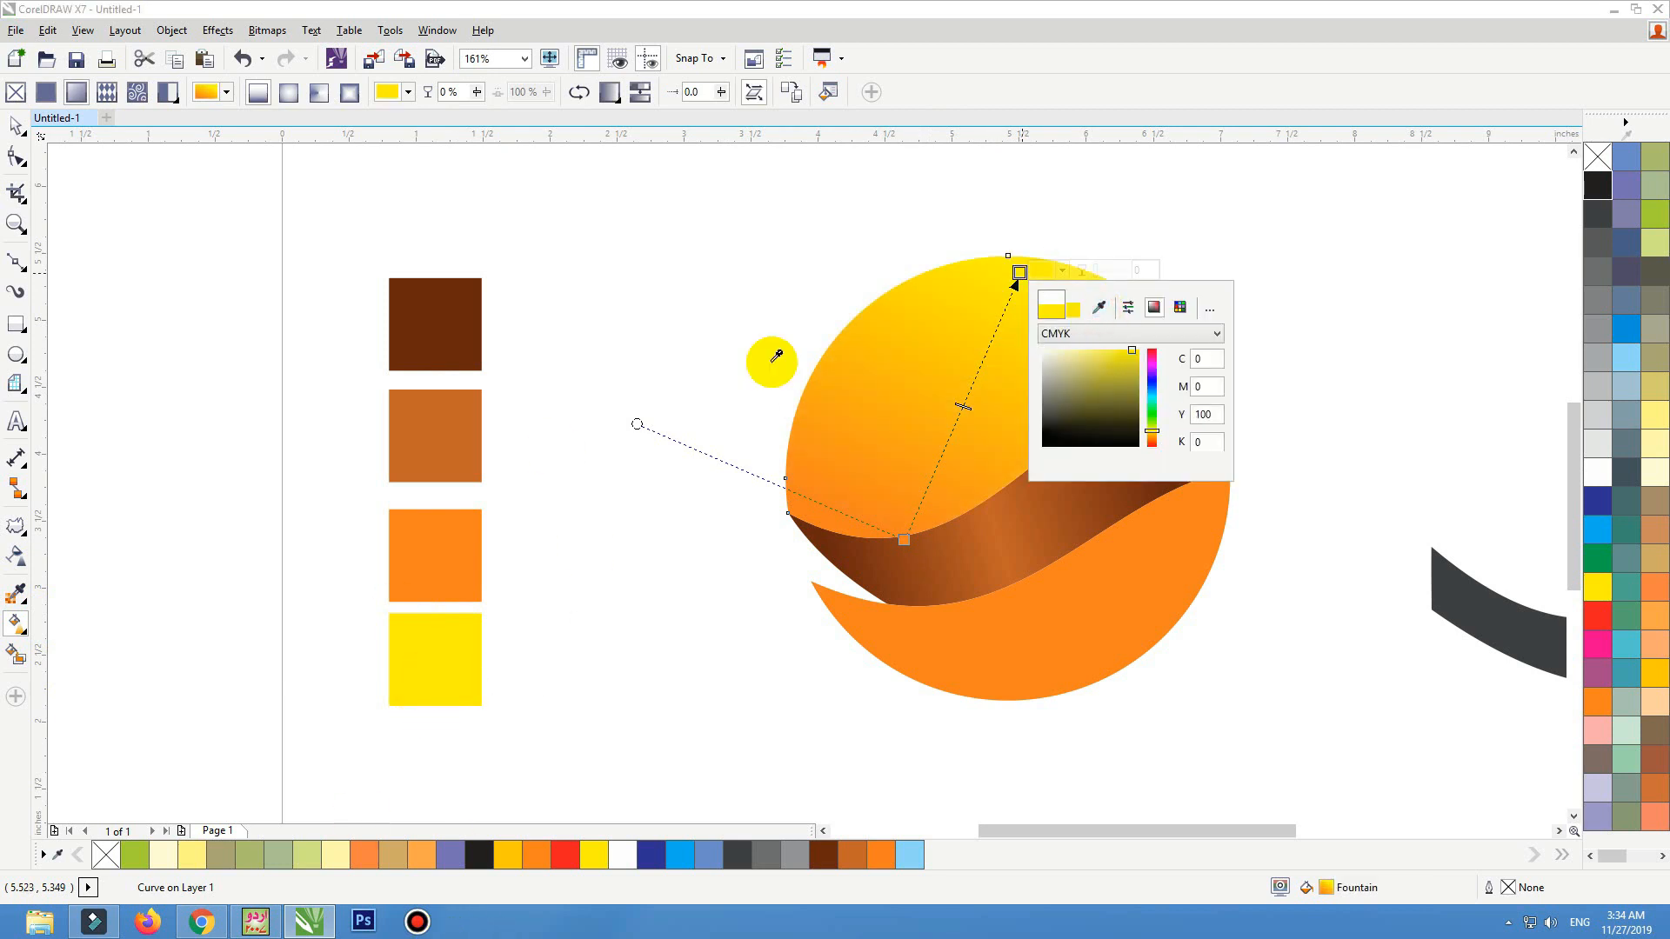
Redirect the upper piece's fountain fill diagonally, raising its orange start slightly and extending its yellow end beyond the piece's upper-right side
drag(906, 542, 907, 523)
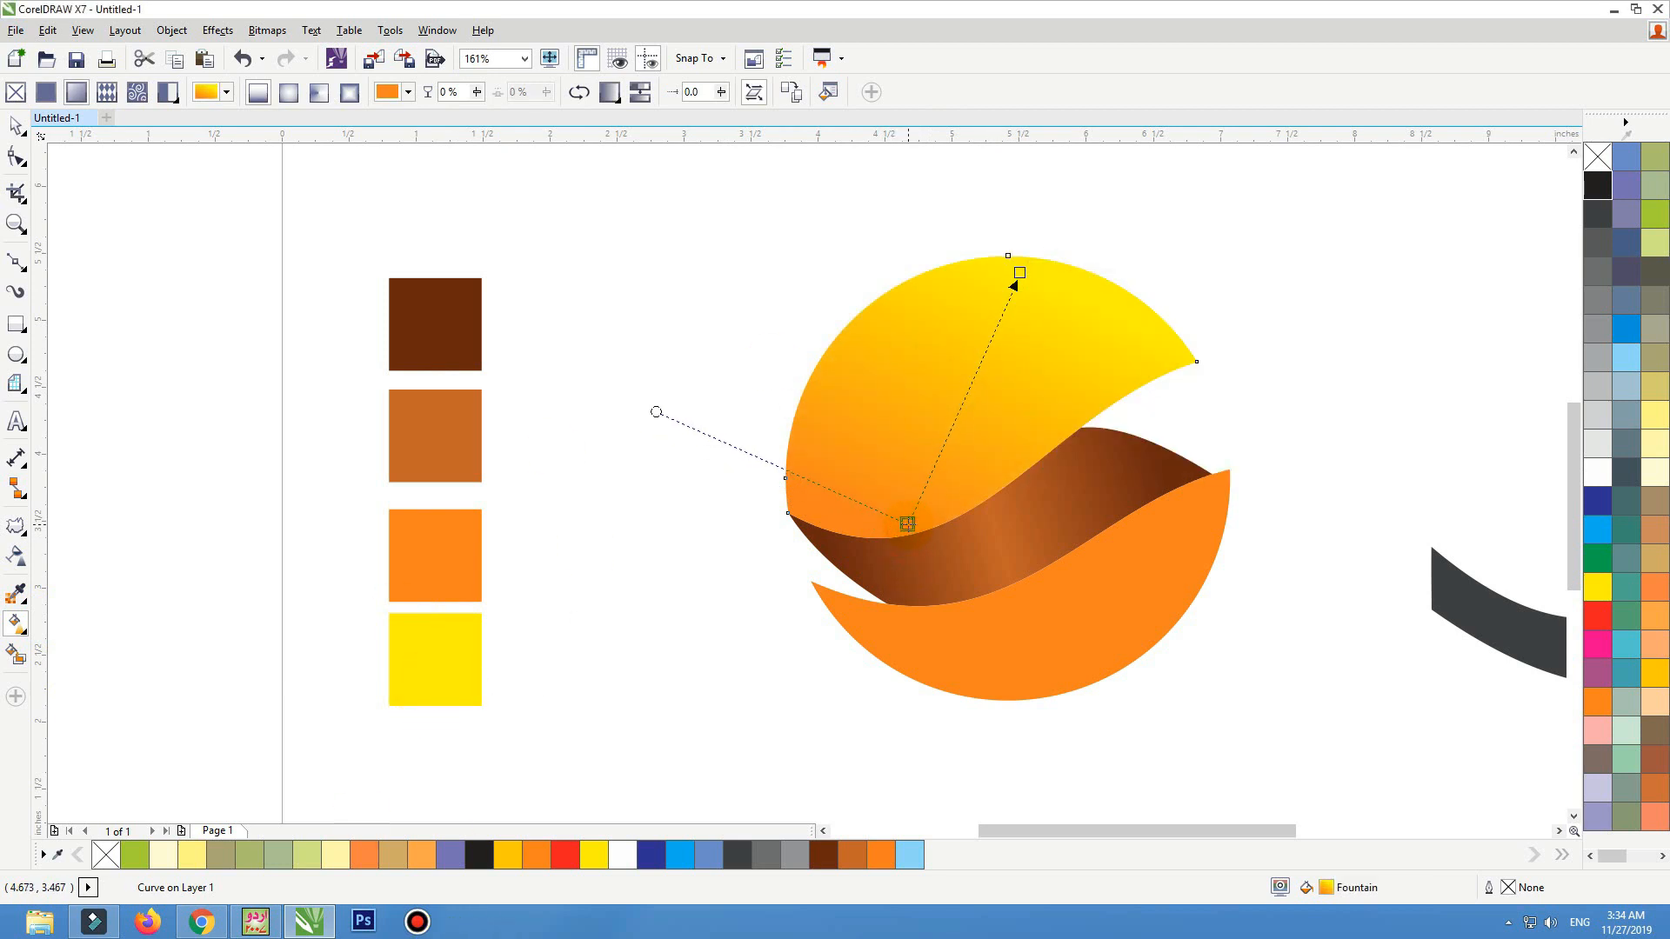
drag(1020, 272, 1184, 198)
key(space)
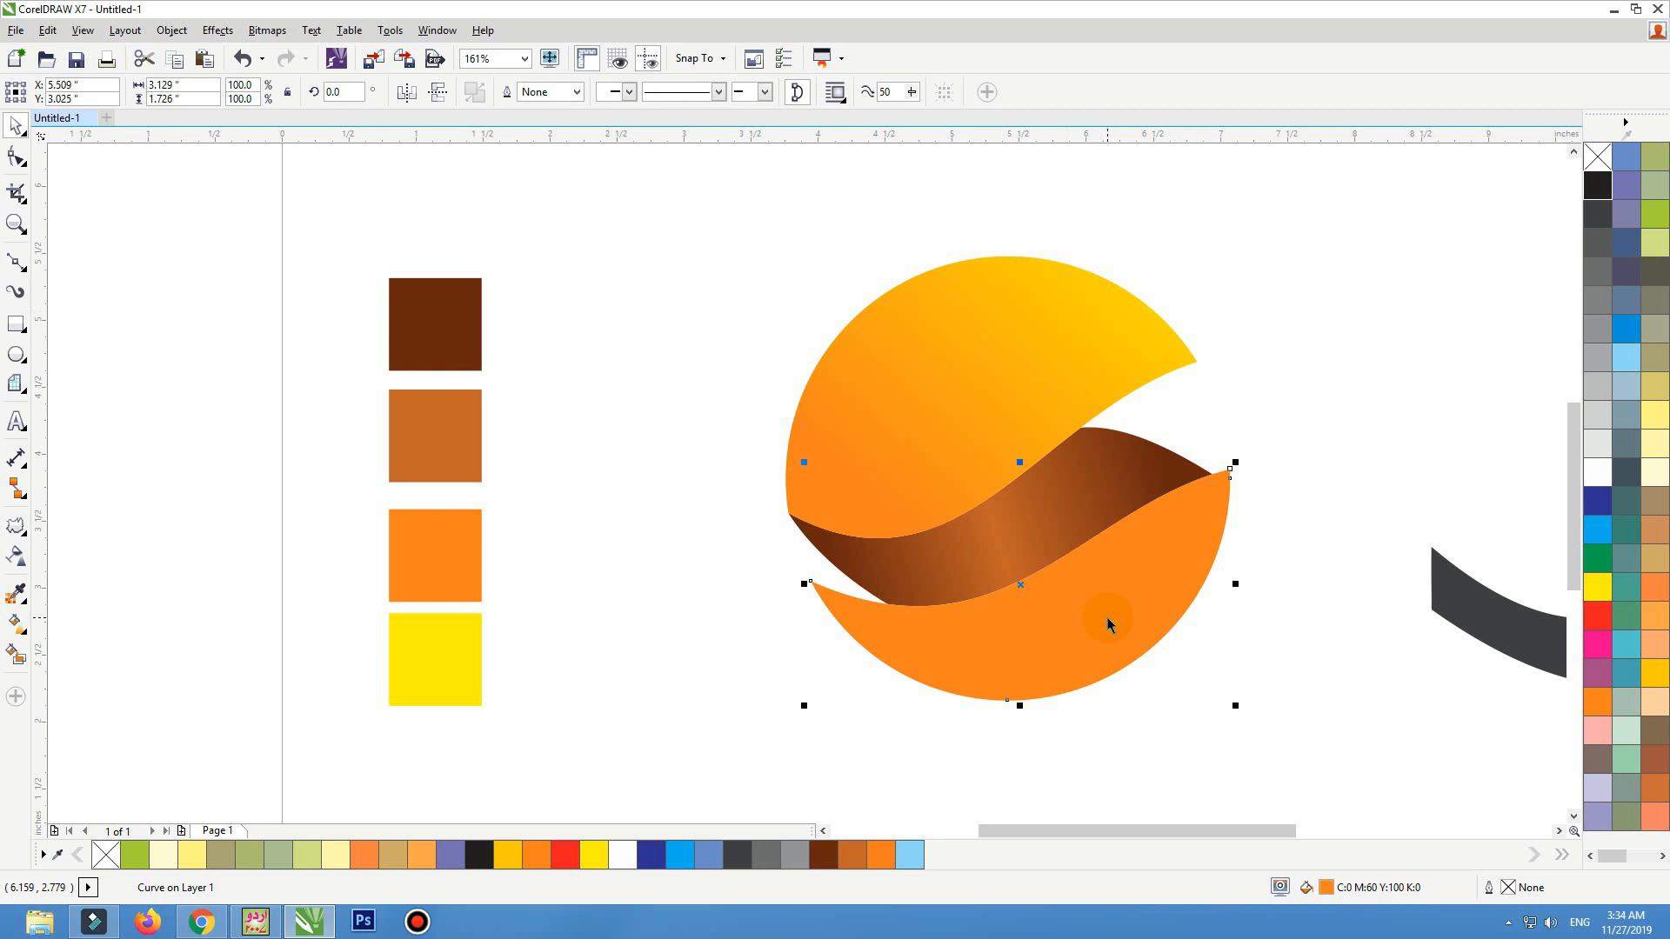
Copy the outline pen, outline colour and fill properties from the upper orange piece to the lower orange piece
click(47, 30)
click(116, 353)
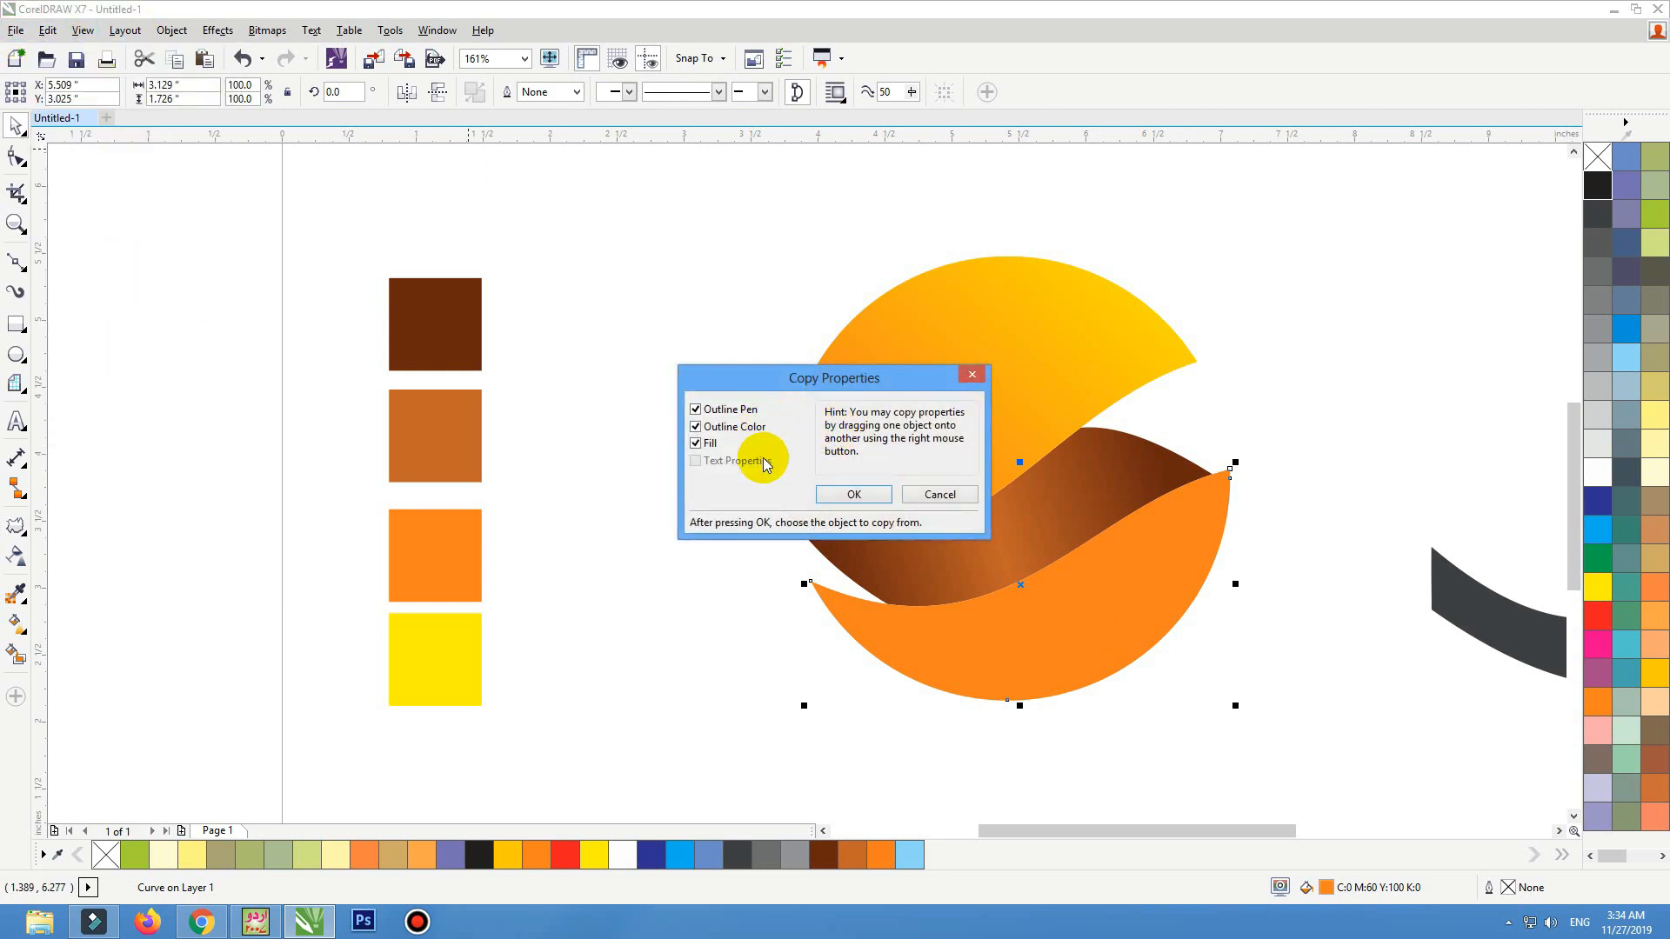
click(848, 504)
click(924, 372)
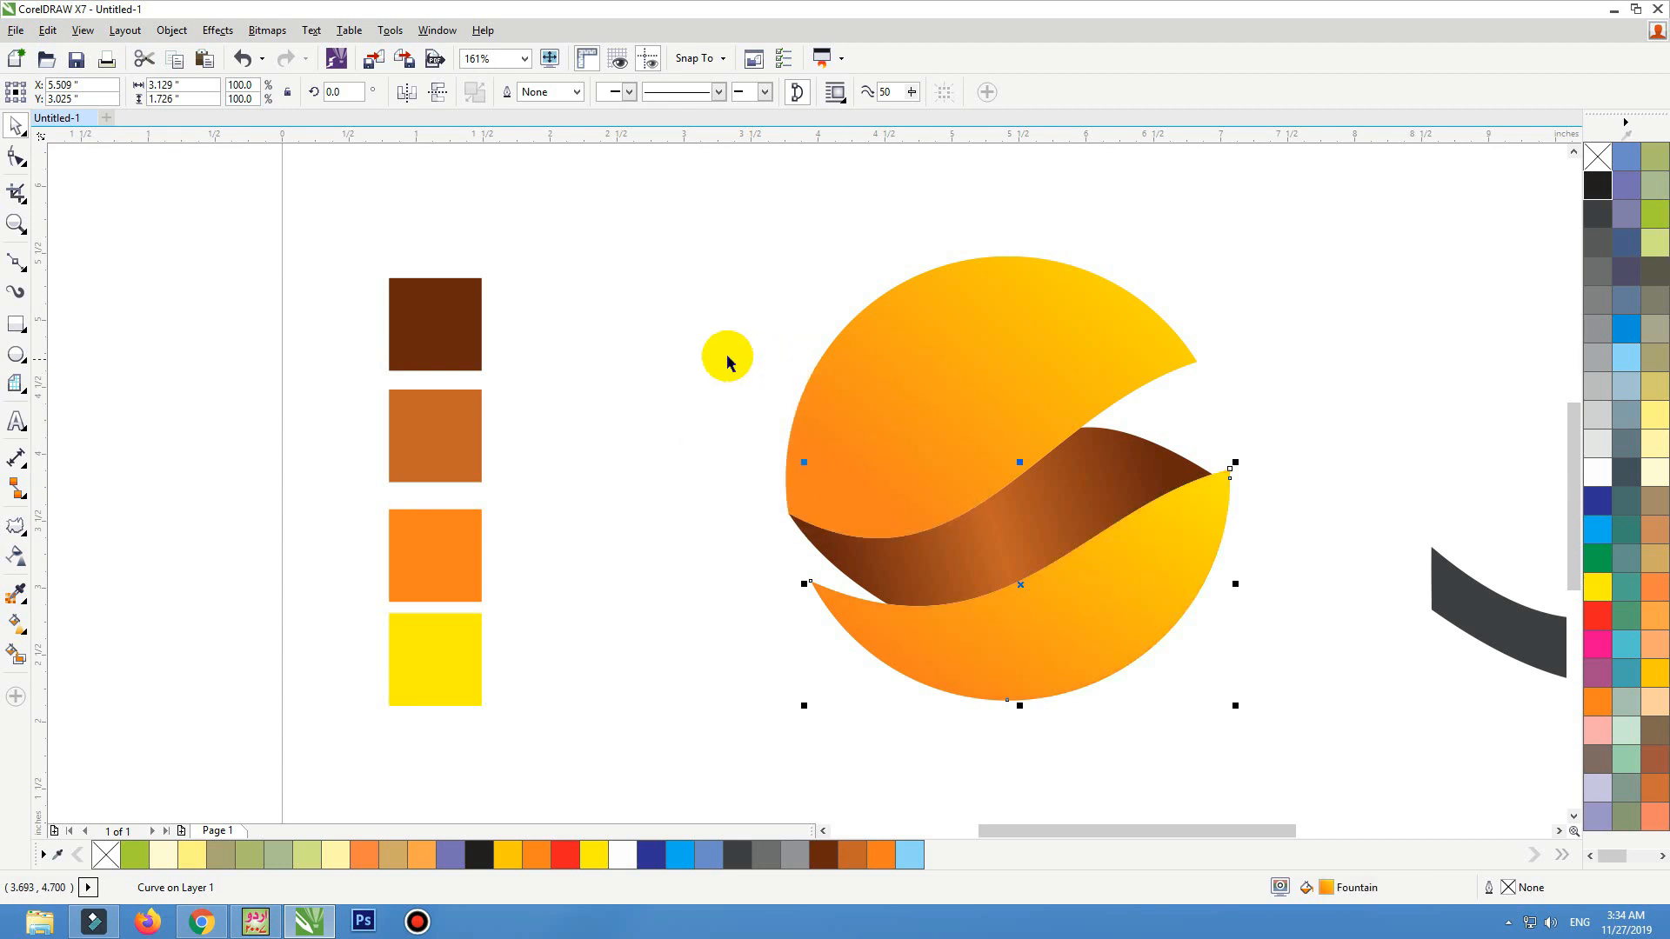
click(702, 354)
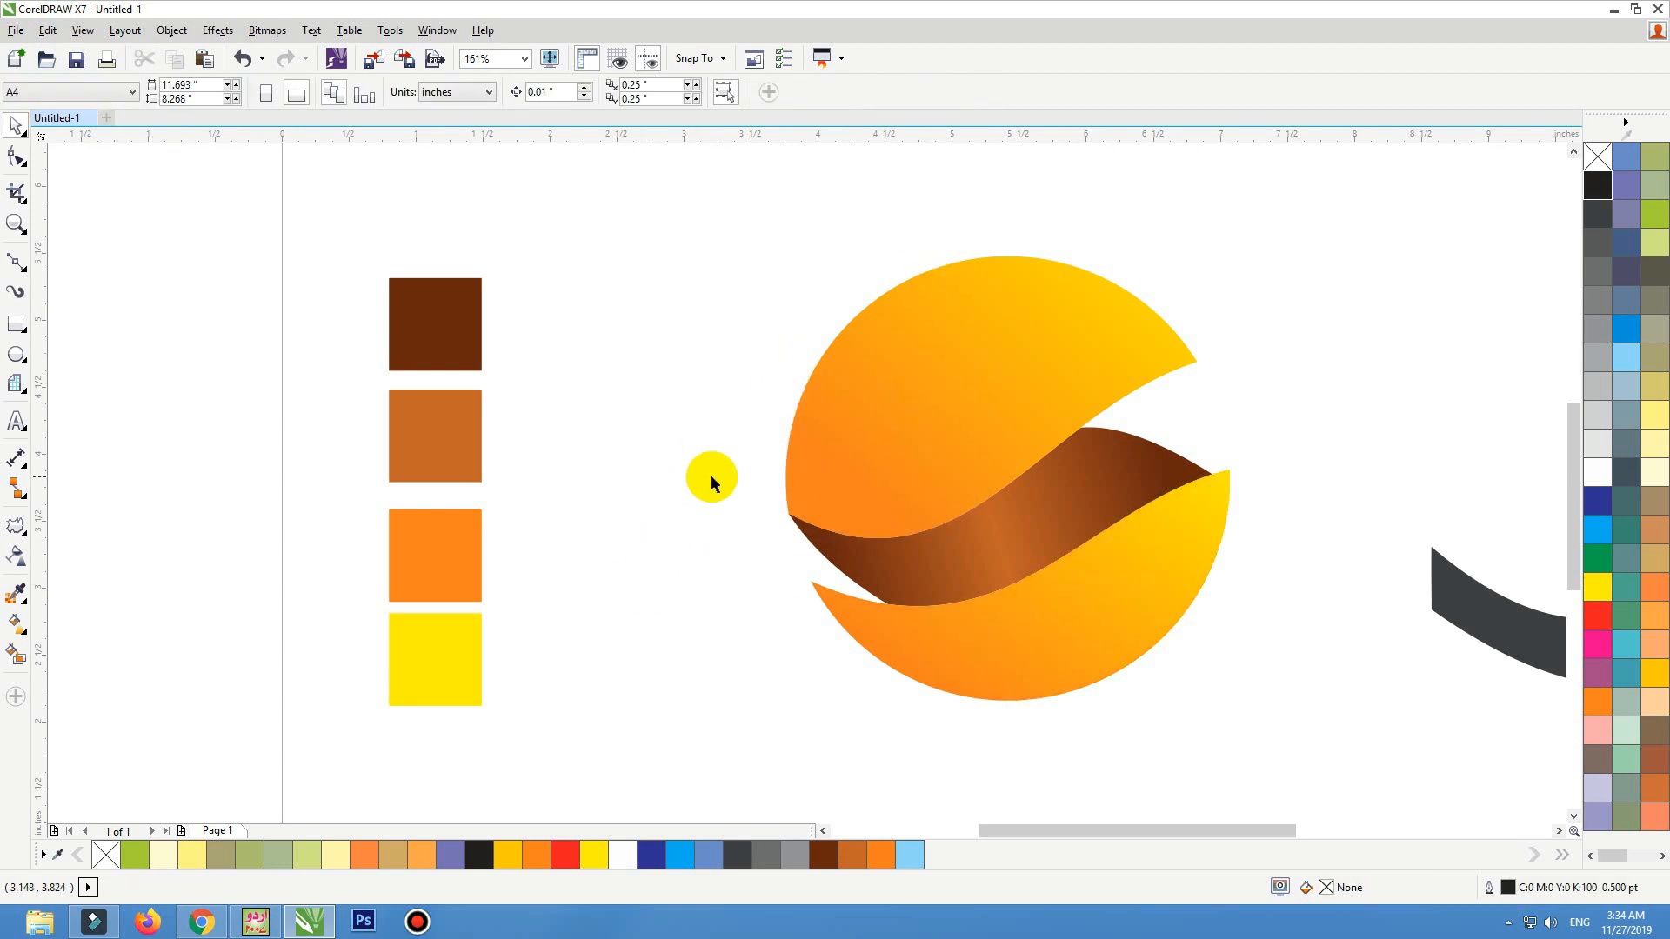
Move the orange start of the lower piece's fountain fill inside the piece, near the middle of its bottom curve
scroll(711, 477, down, 2)
key(F2)
drag(499, 300, 1122, 654)
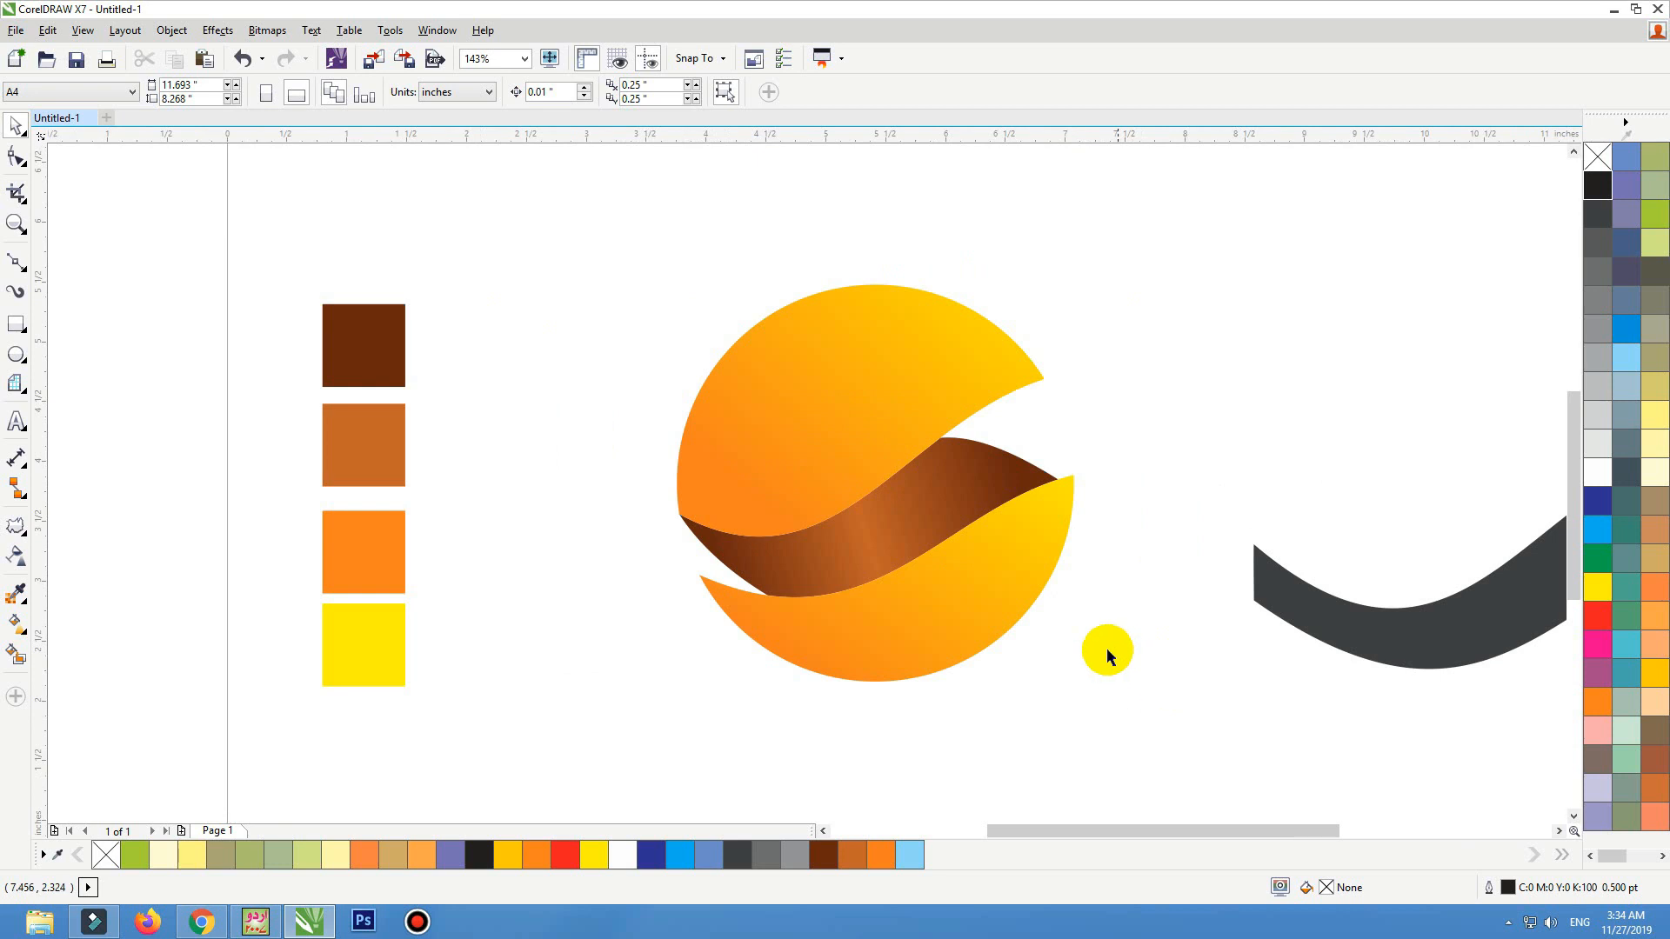
click(1023, 616)
key(g)
drag(810, 671, 877, 647)
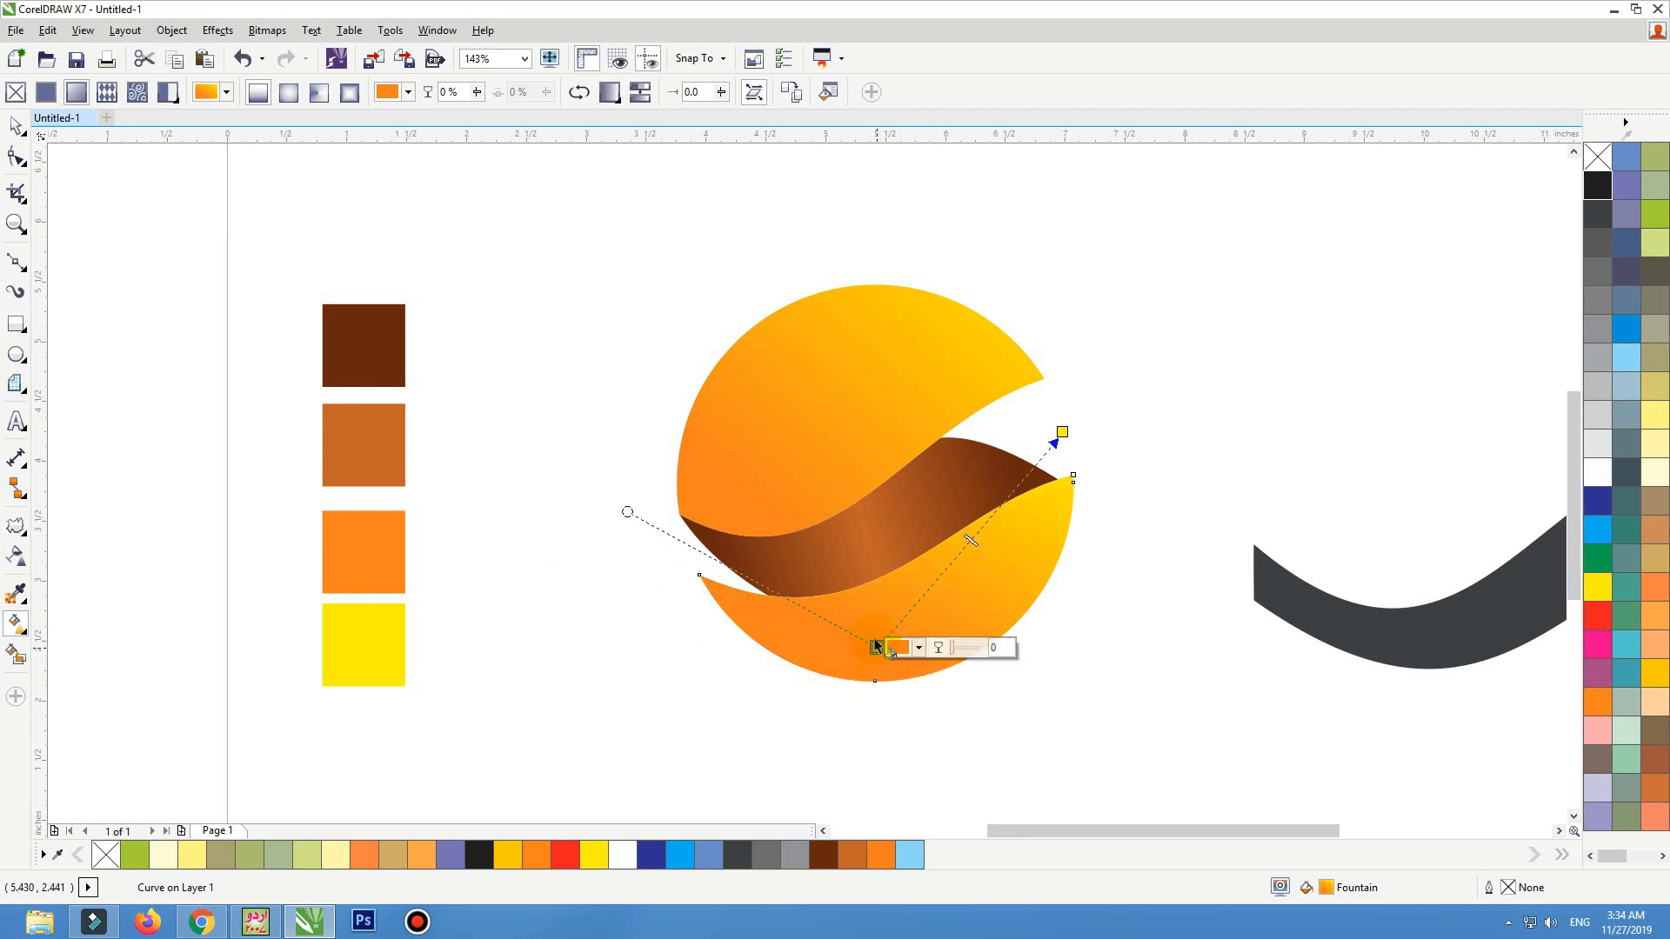
Fine-tune the upper piece's fountain fill by shifting its orange start slightly and pulling its yellow end closer to the piece
click(846, 448)
drag(786, 526, 796, 535)
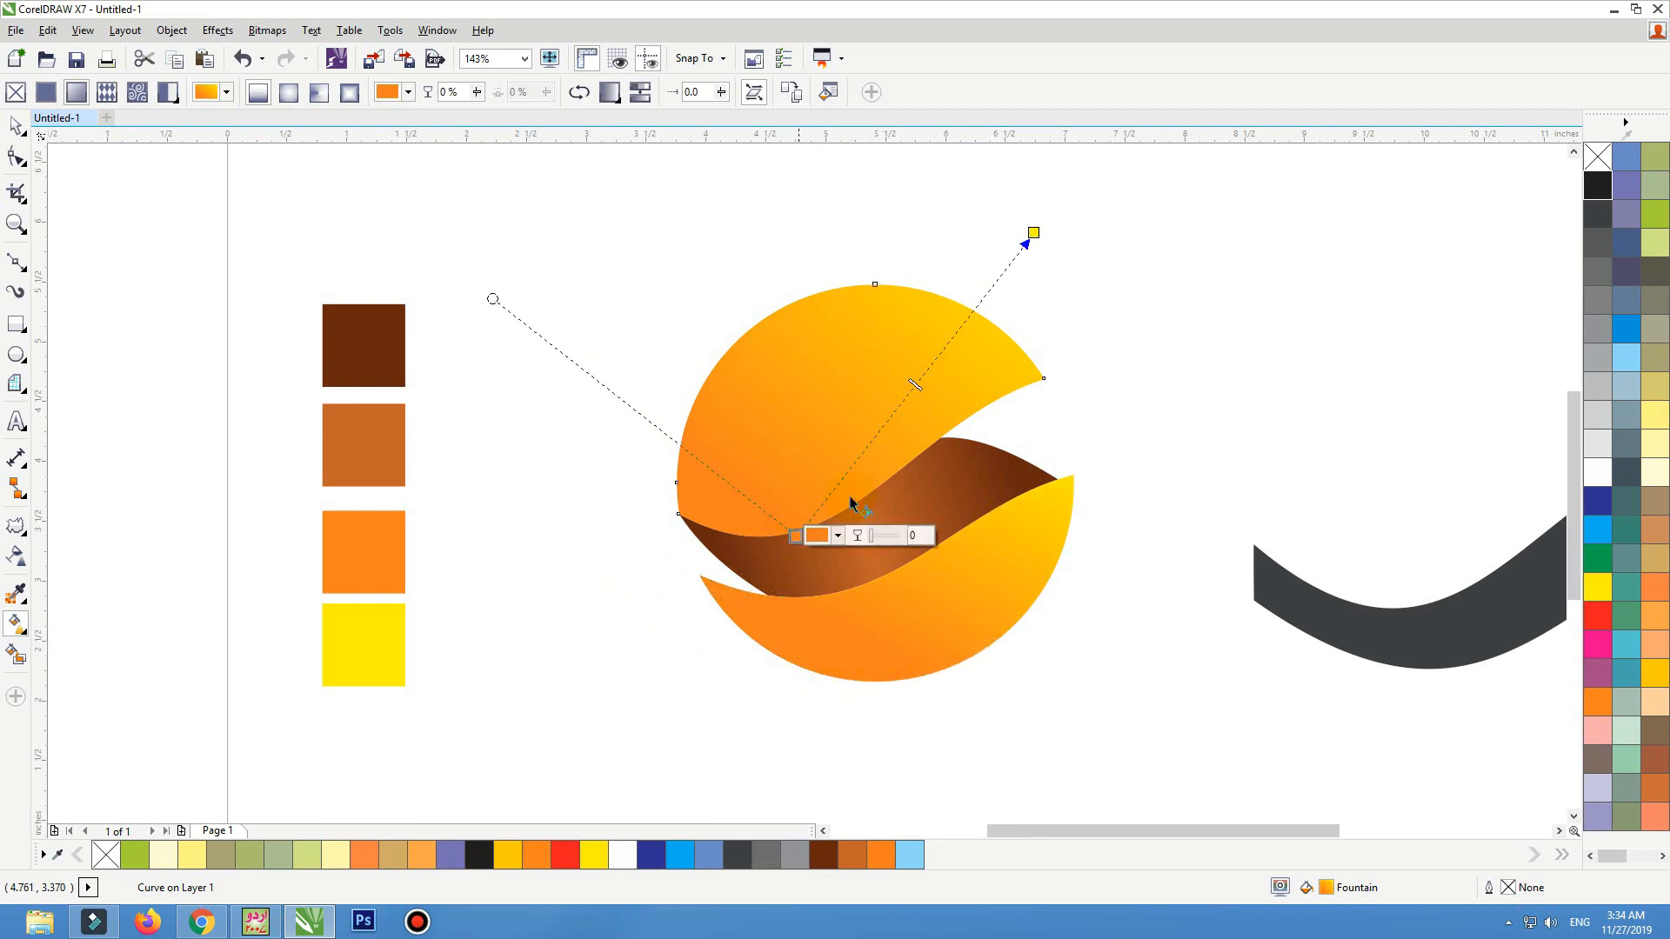
click(1031, 239)
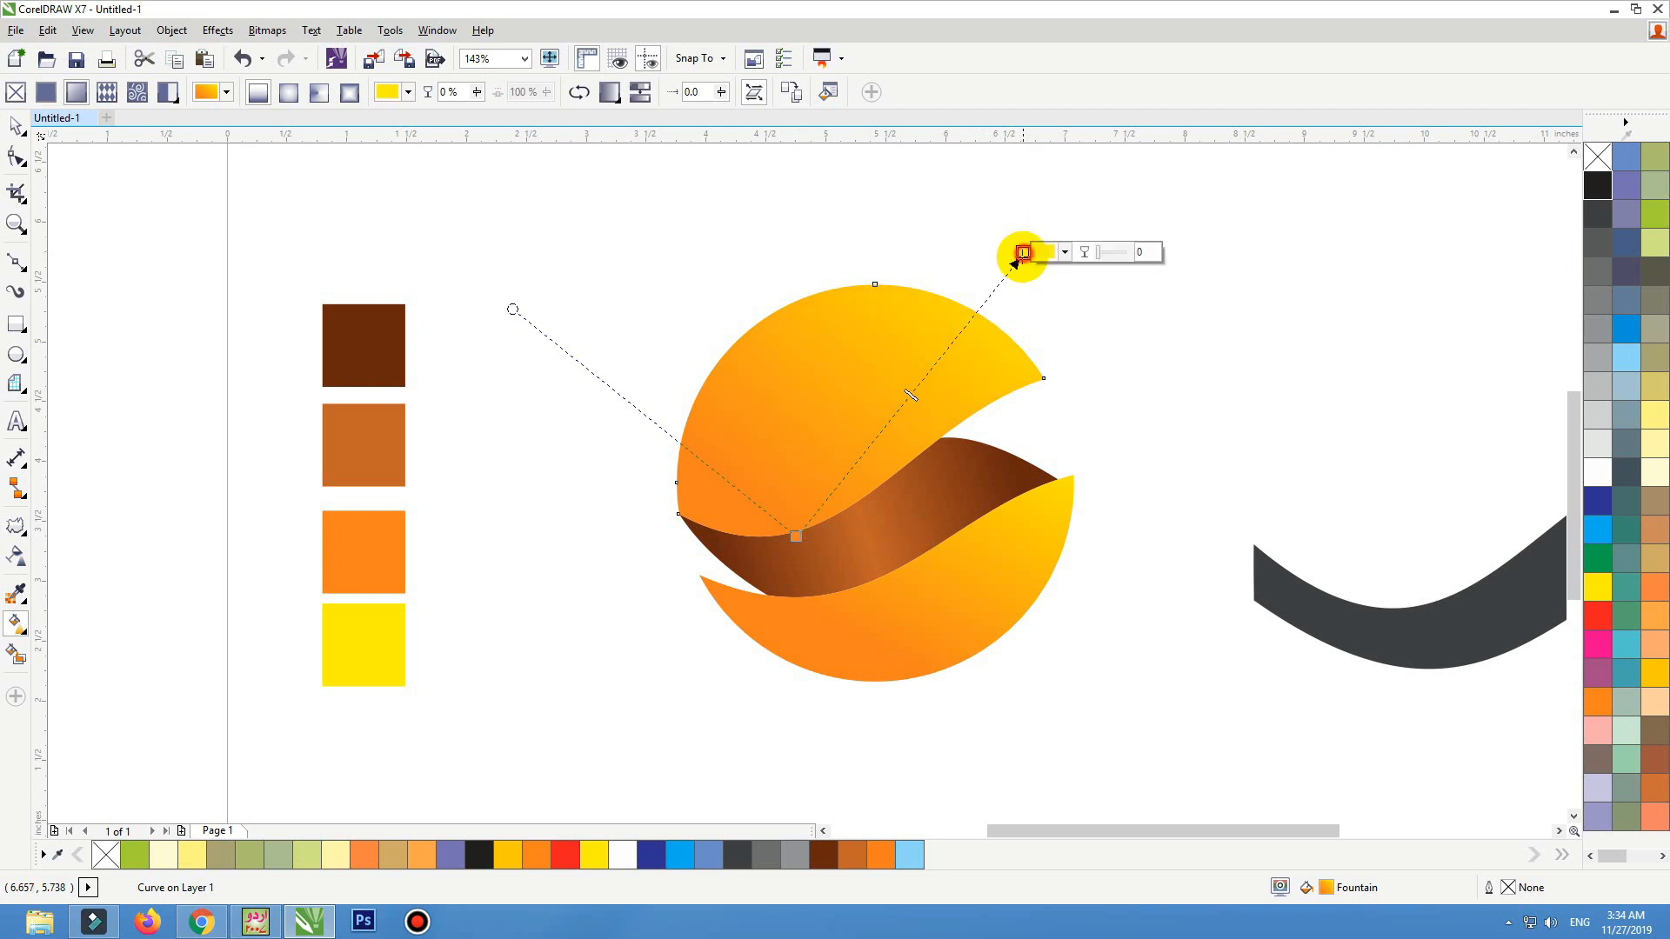
key(space)
click(1159, 287)
click(1149, 374)
key(F3)
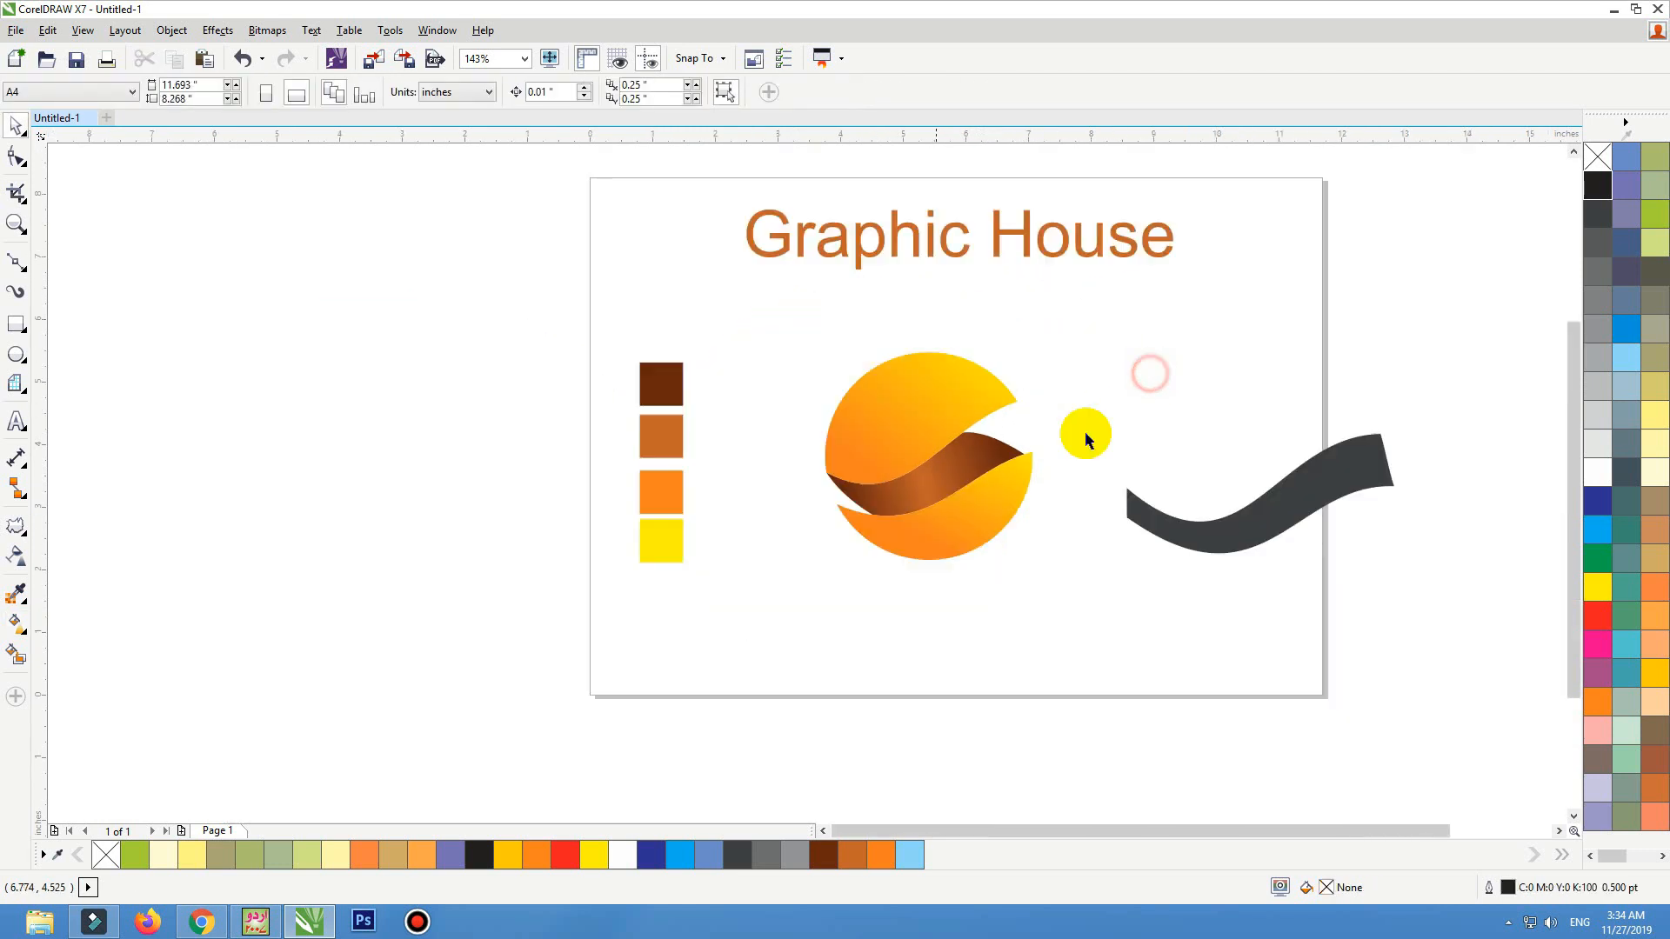
Draw a flat ellipse about 3.06 by 0.38 inches centred below the logo, filled black with no outline
key(F2)
drag(1288, 268, 483, 694)
drag(622, 695, 1128, 190)
drag(902, 336, 912, 318)
click(620, 296)
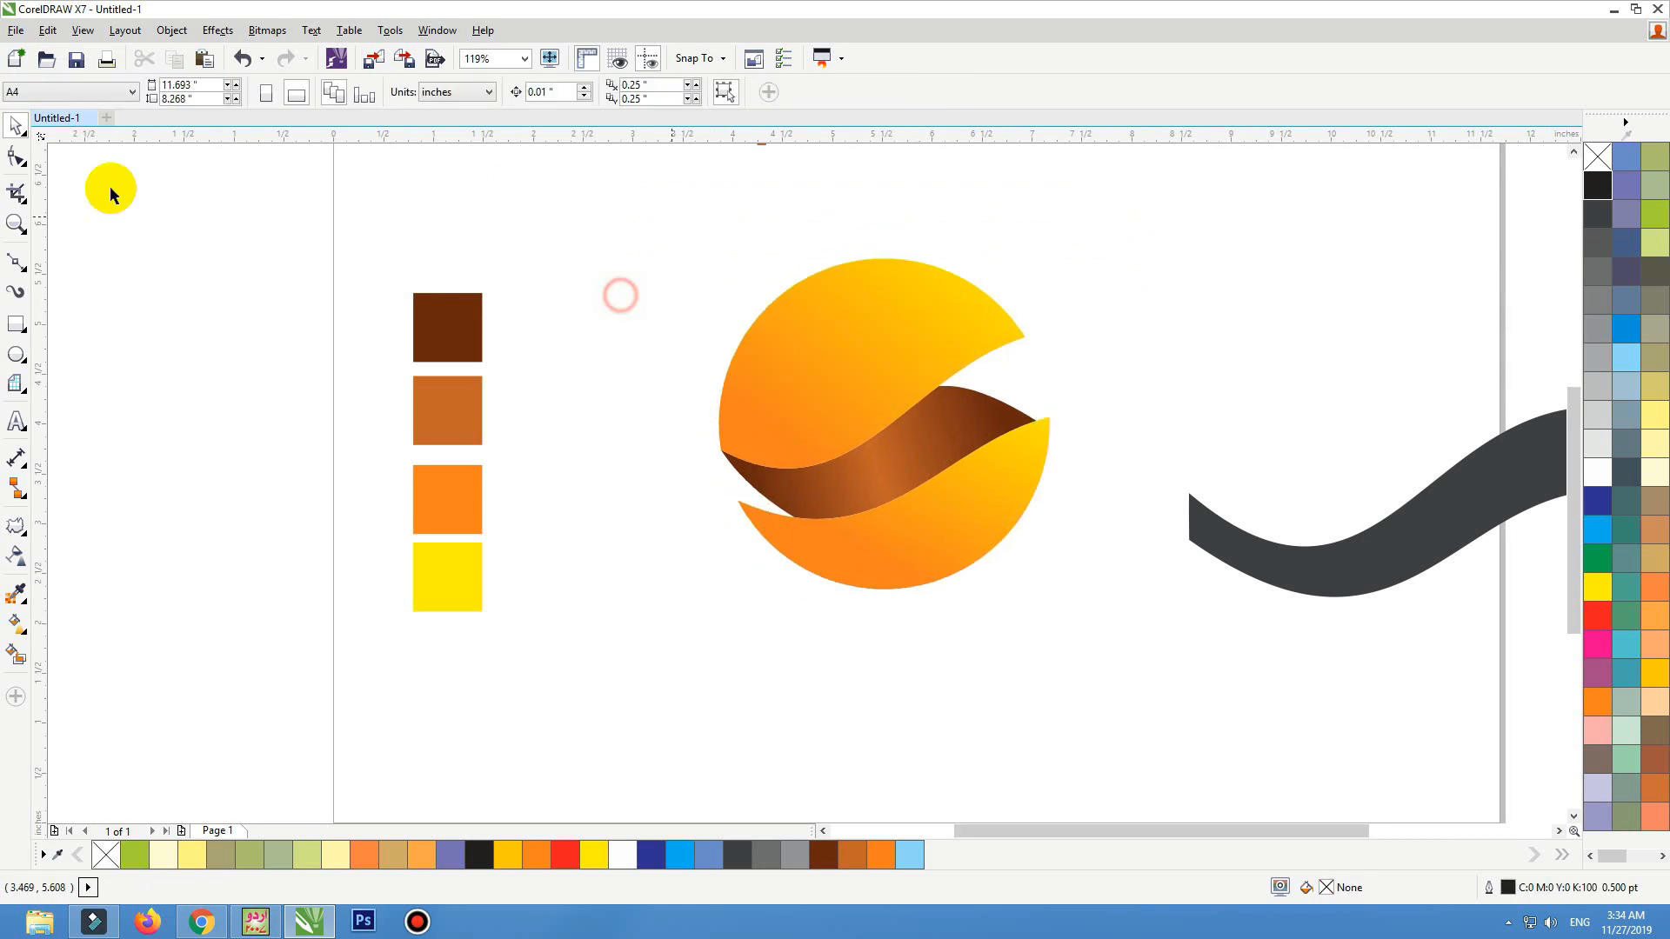
click(15, 354)
drag(772, 608, 1082, 651)
key(space)
drag(972, 635, 933, 635)
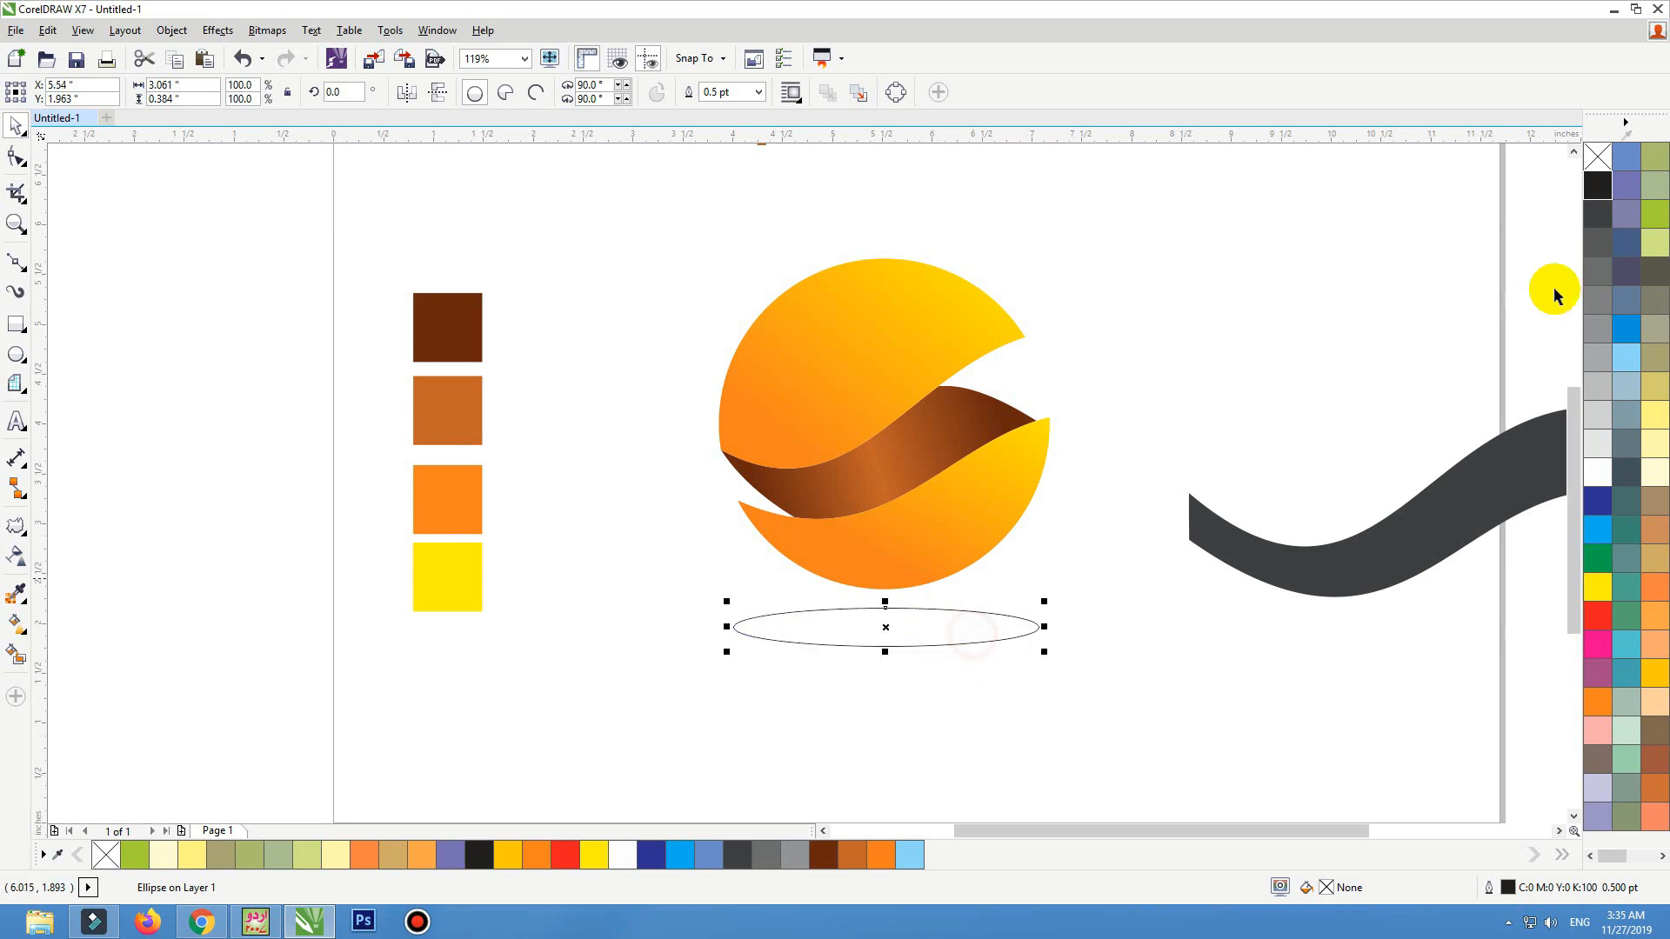
click(1597, 185)
right_click(1597, 157)
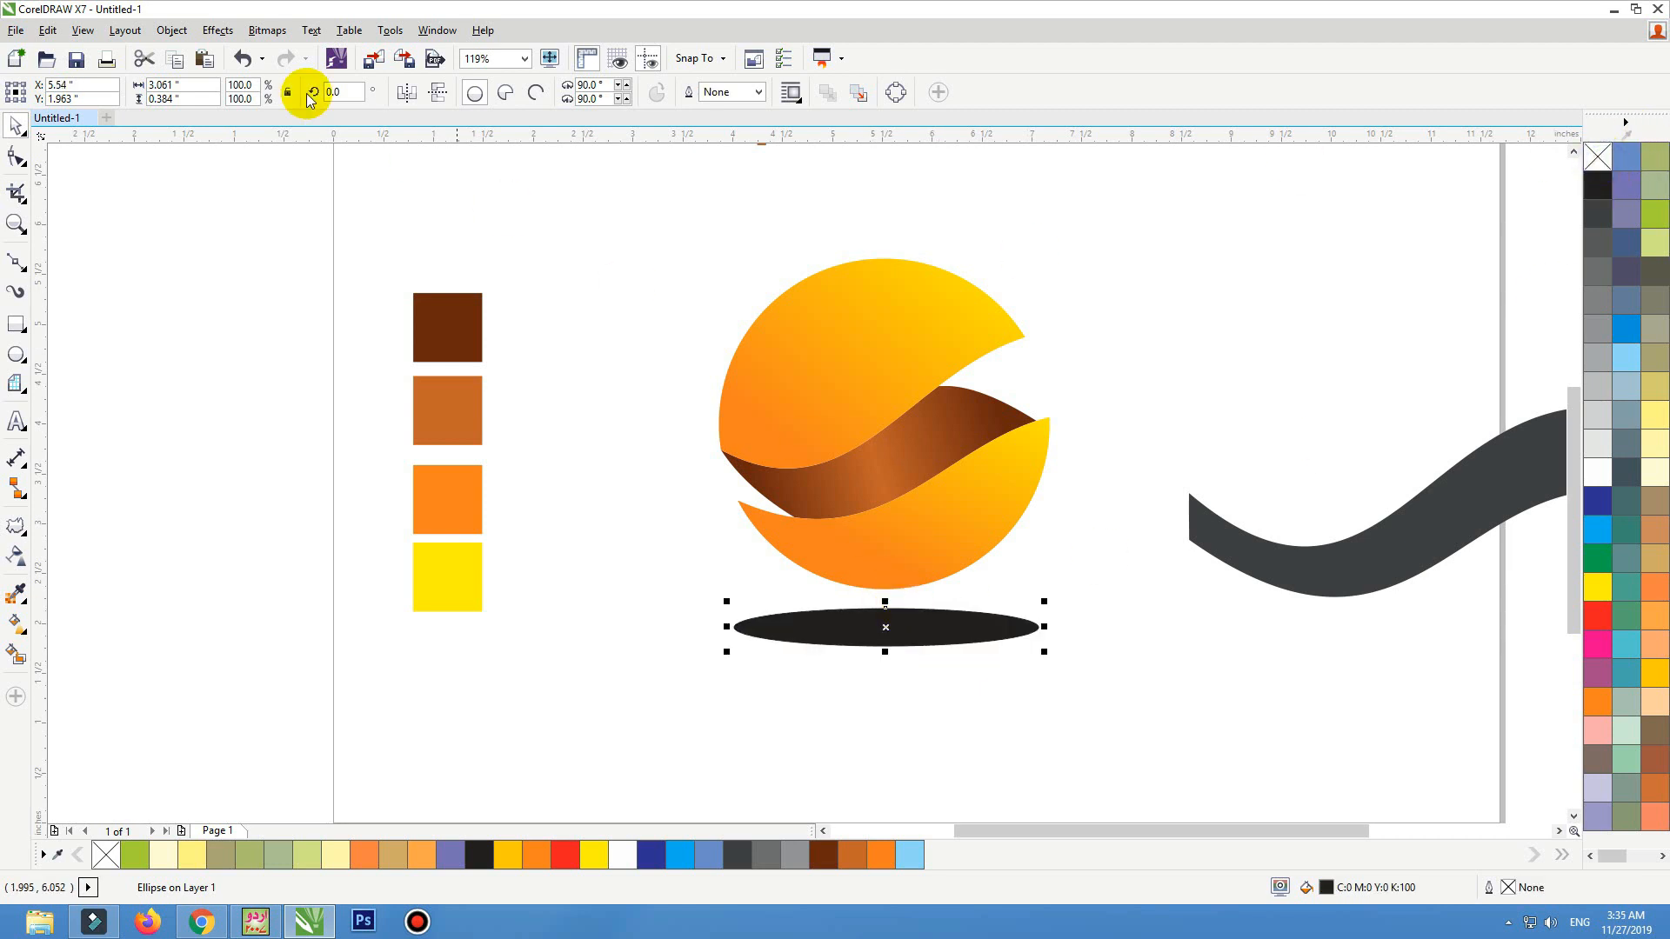
Convert the black ellipse to a 300 dpi CMYK bitmap with anti-aliasing and a transparent background
click(261, 31)
click(275, 56)
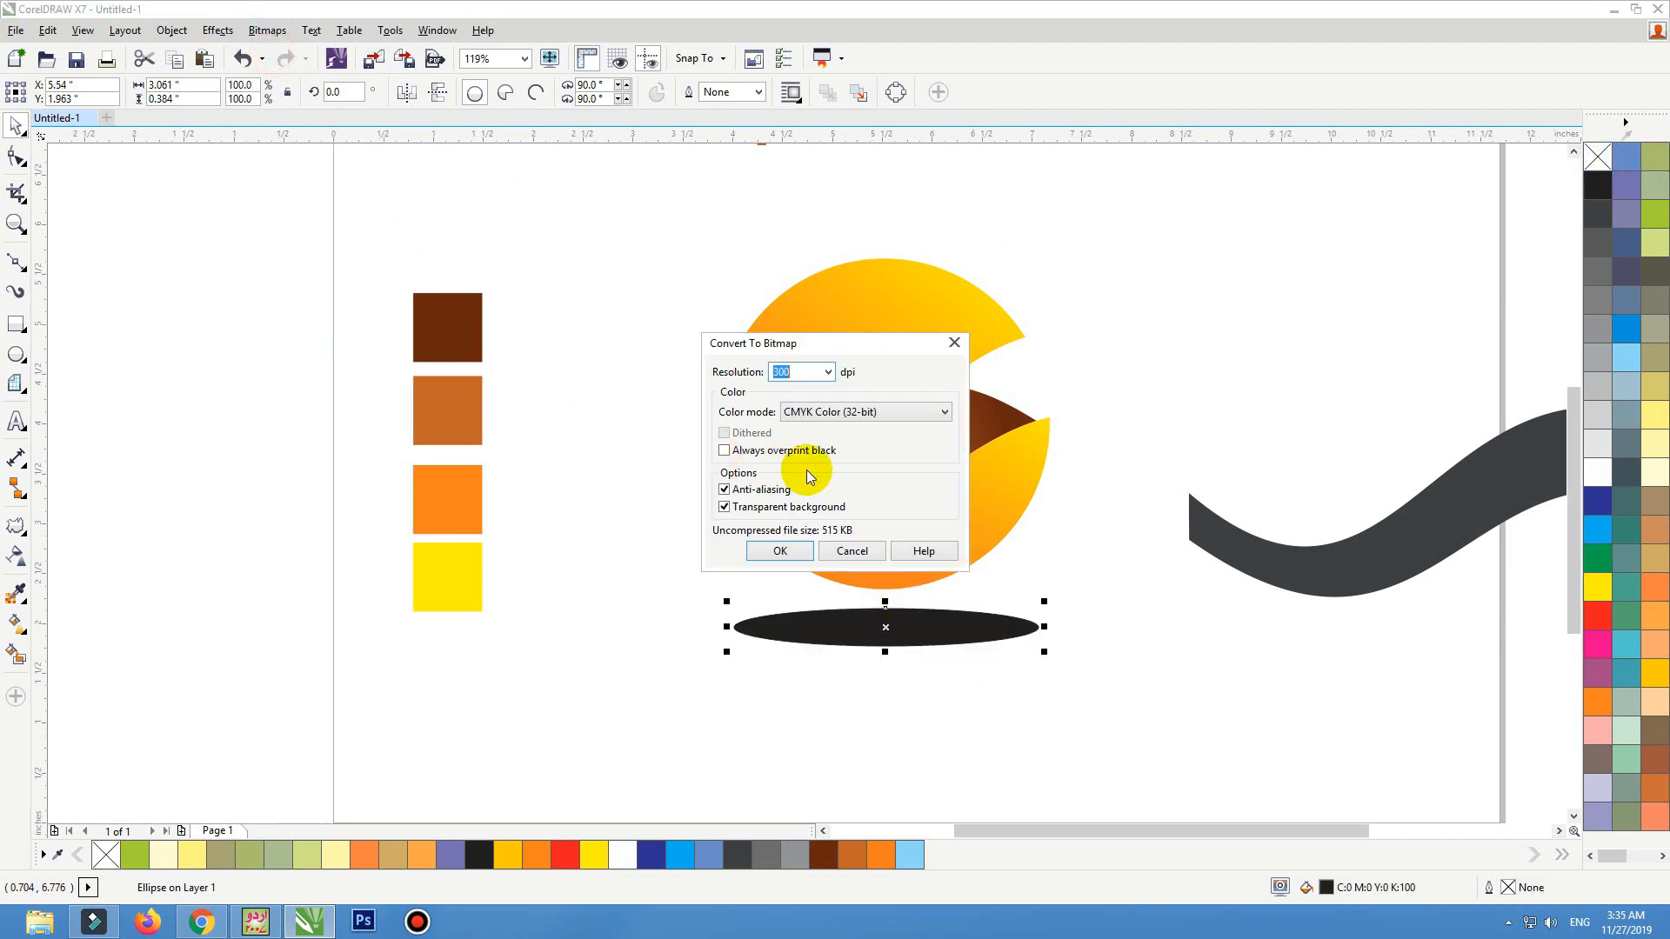
click(785, 551)
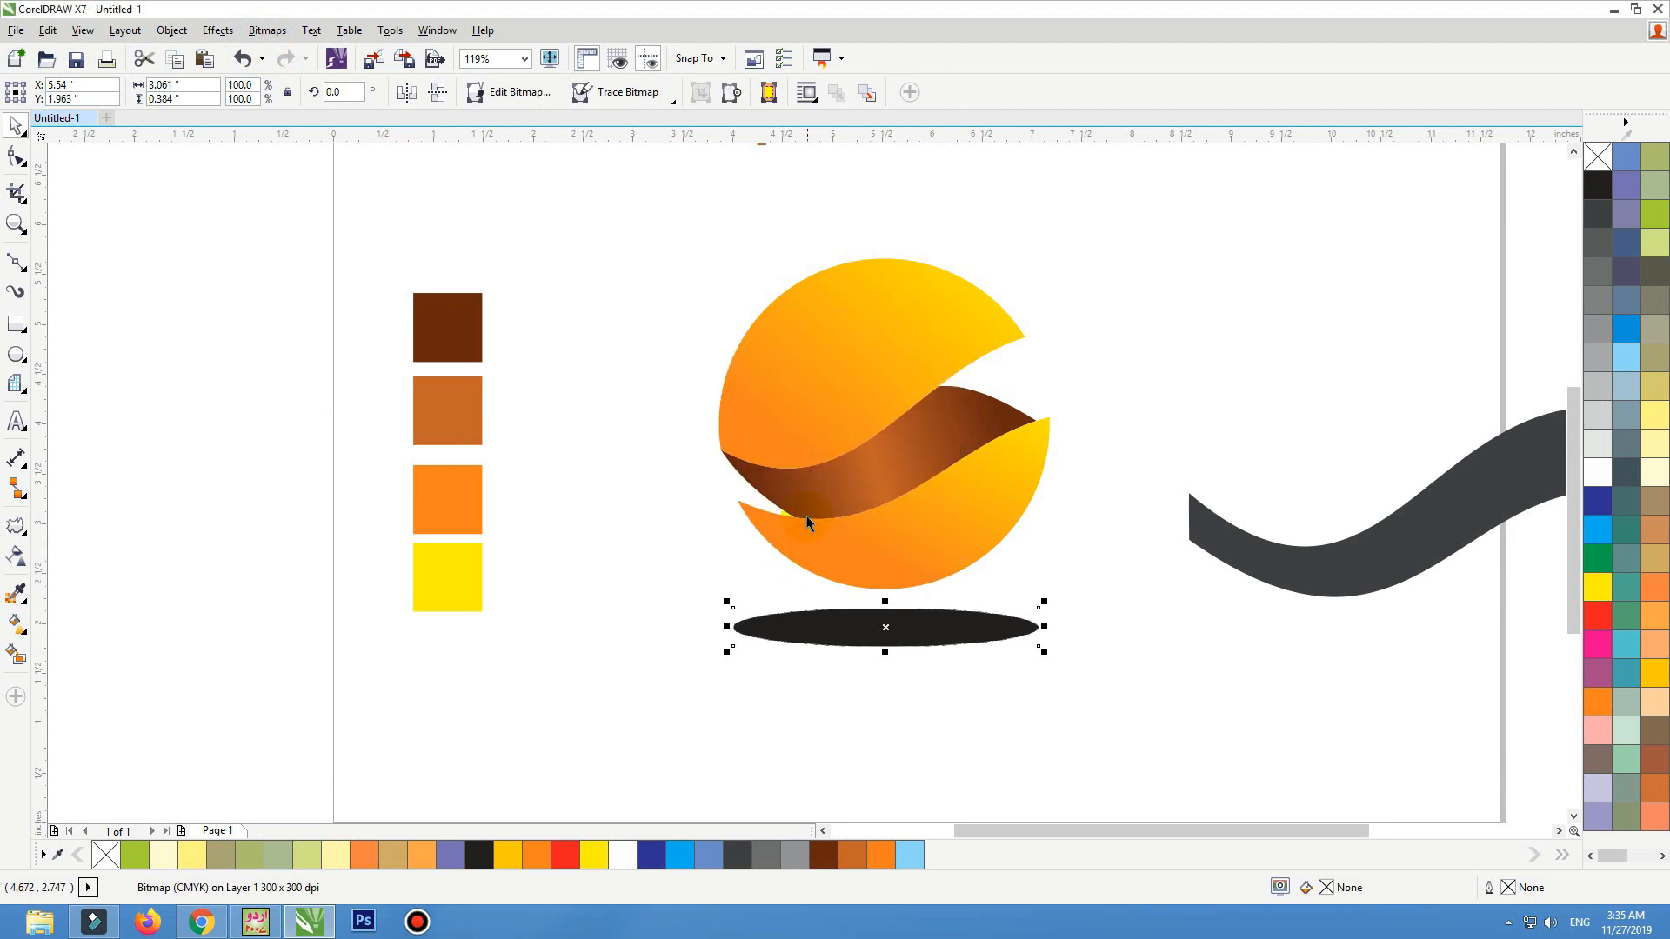
Apply a Gaussian Blur to the ellipse bitmap to soften it into a shadow
click(267, 30)
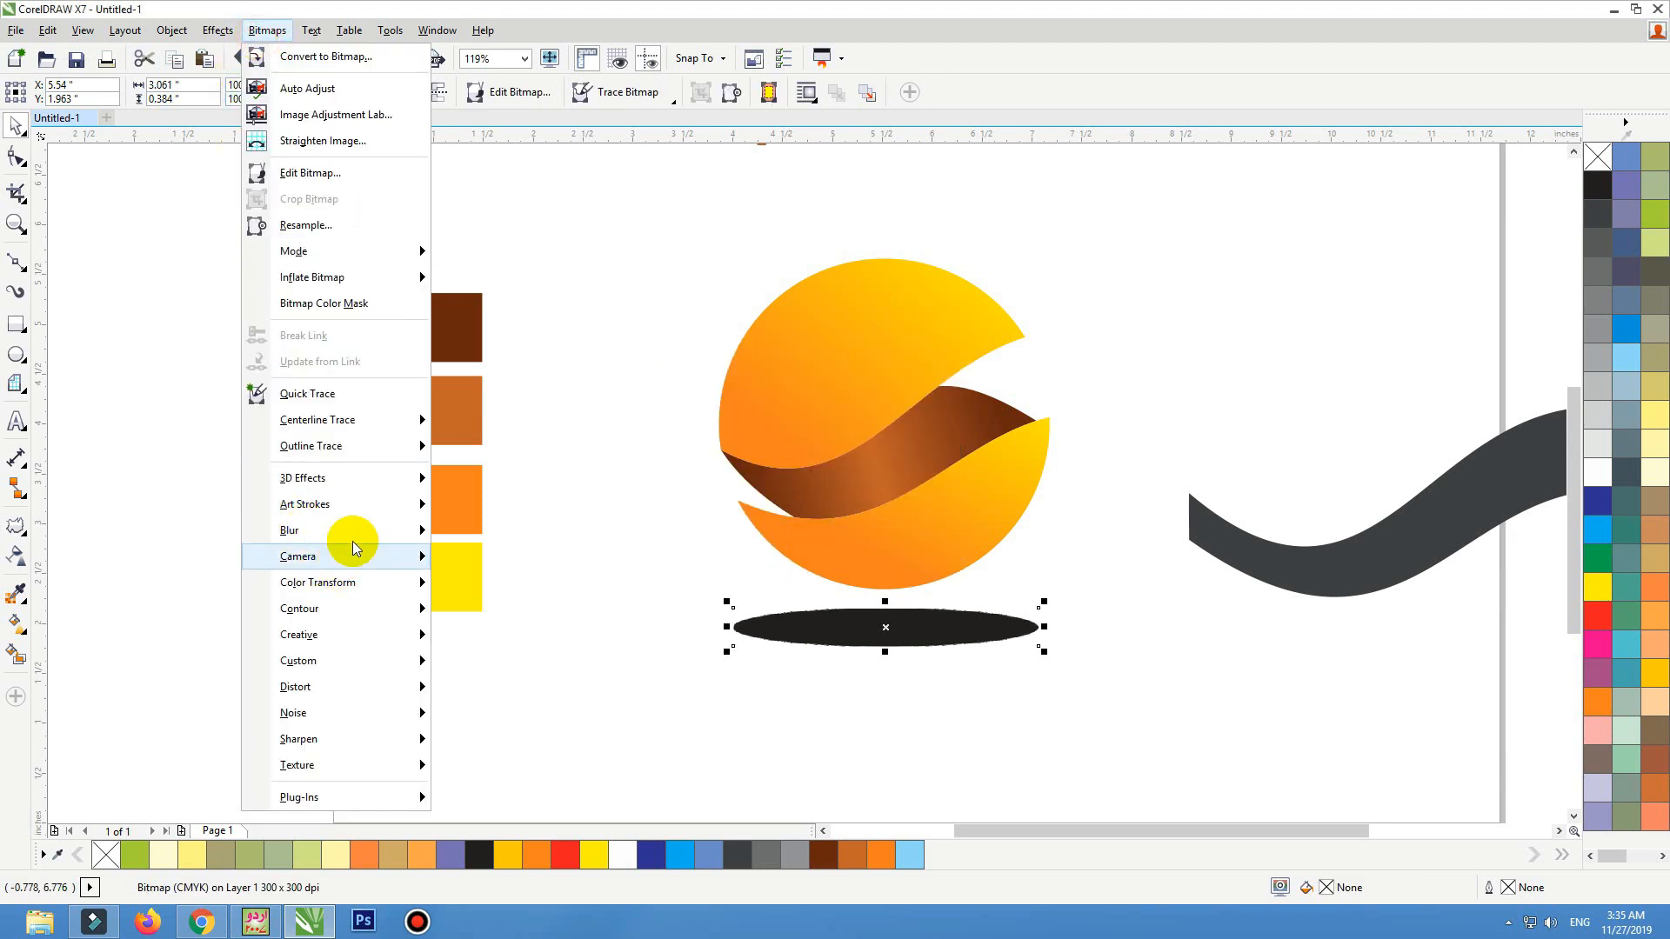
mouse_move(388, 531)
click(491, 561)
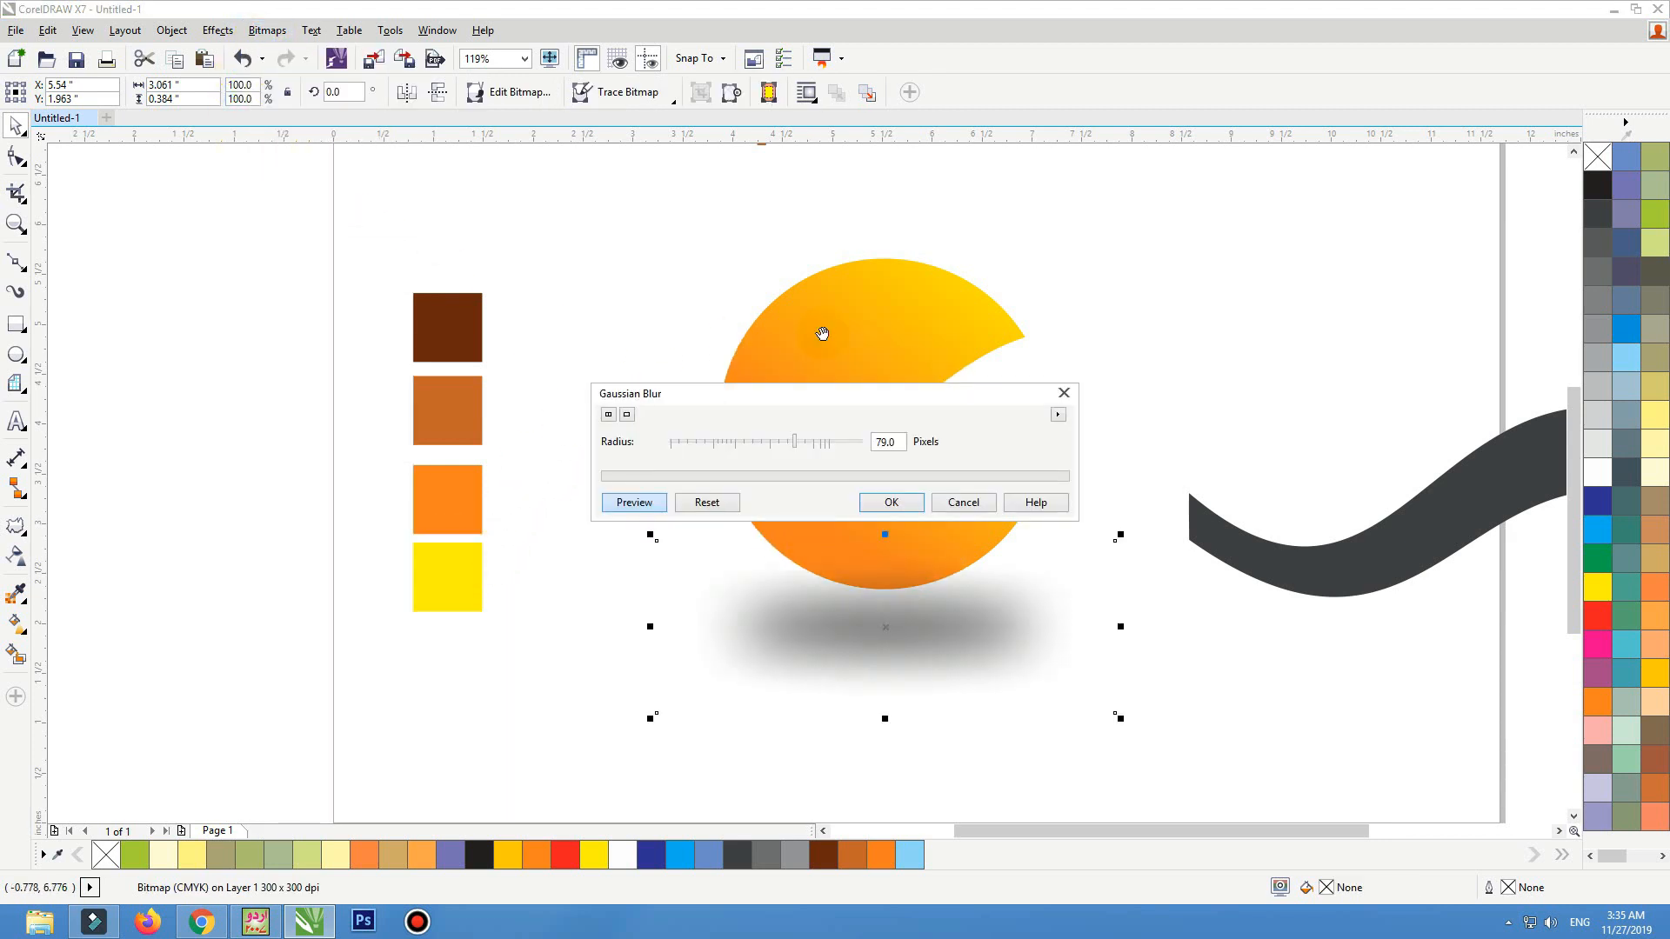
drag(787, 443, 797, 442)
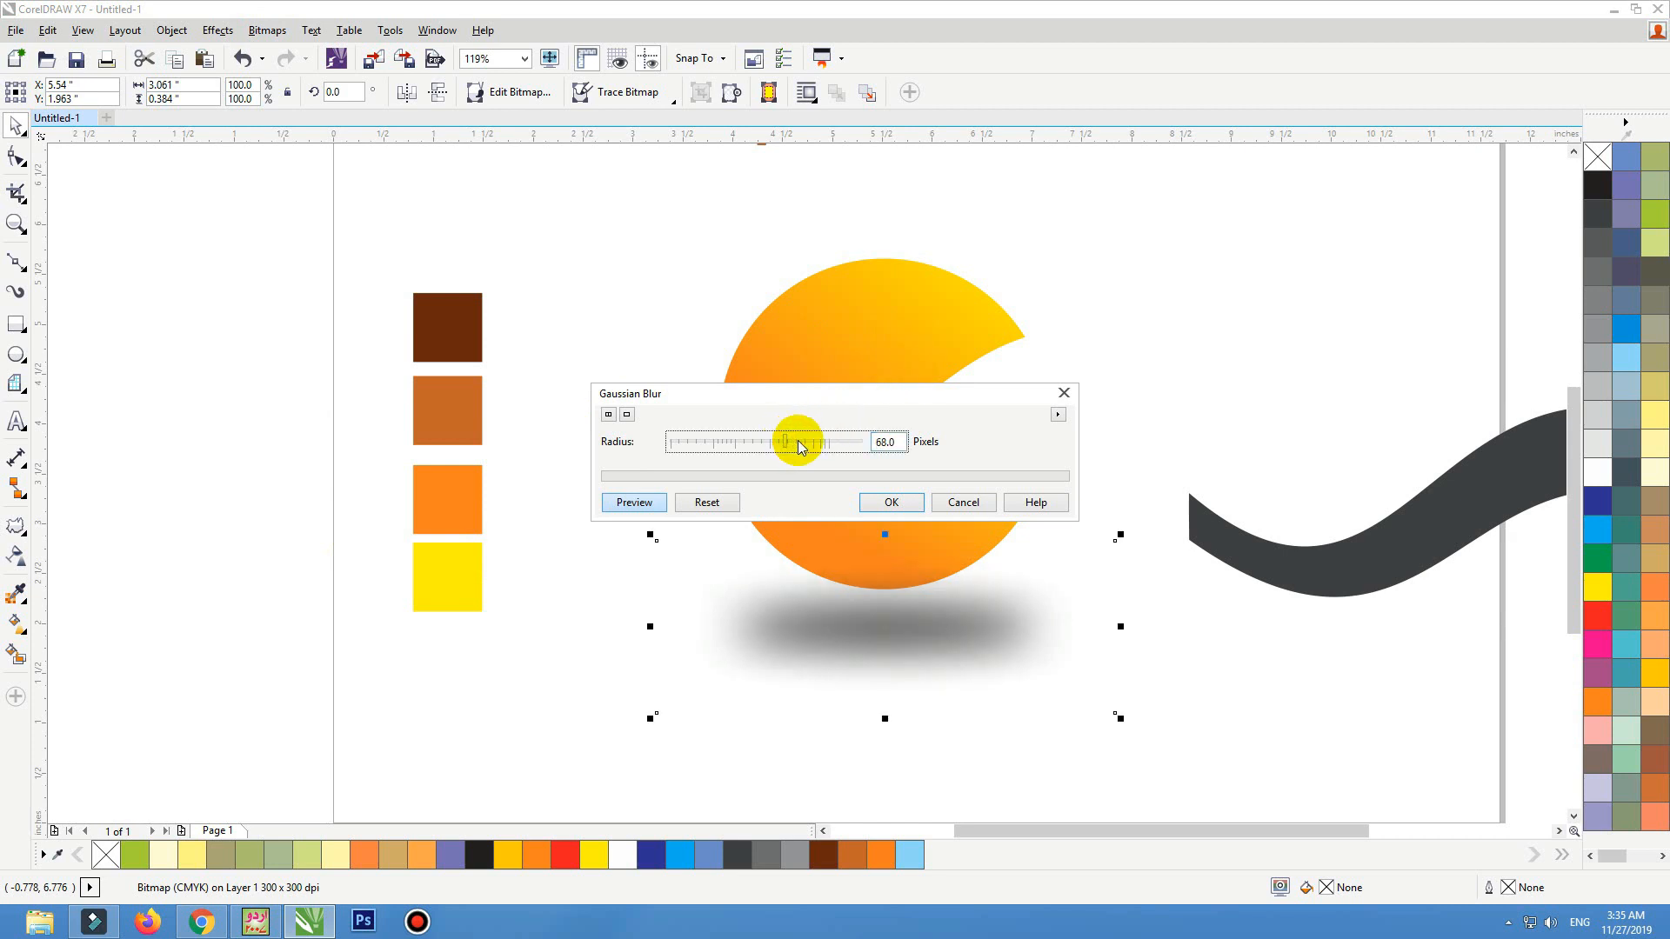
click(892, 501)
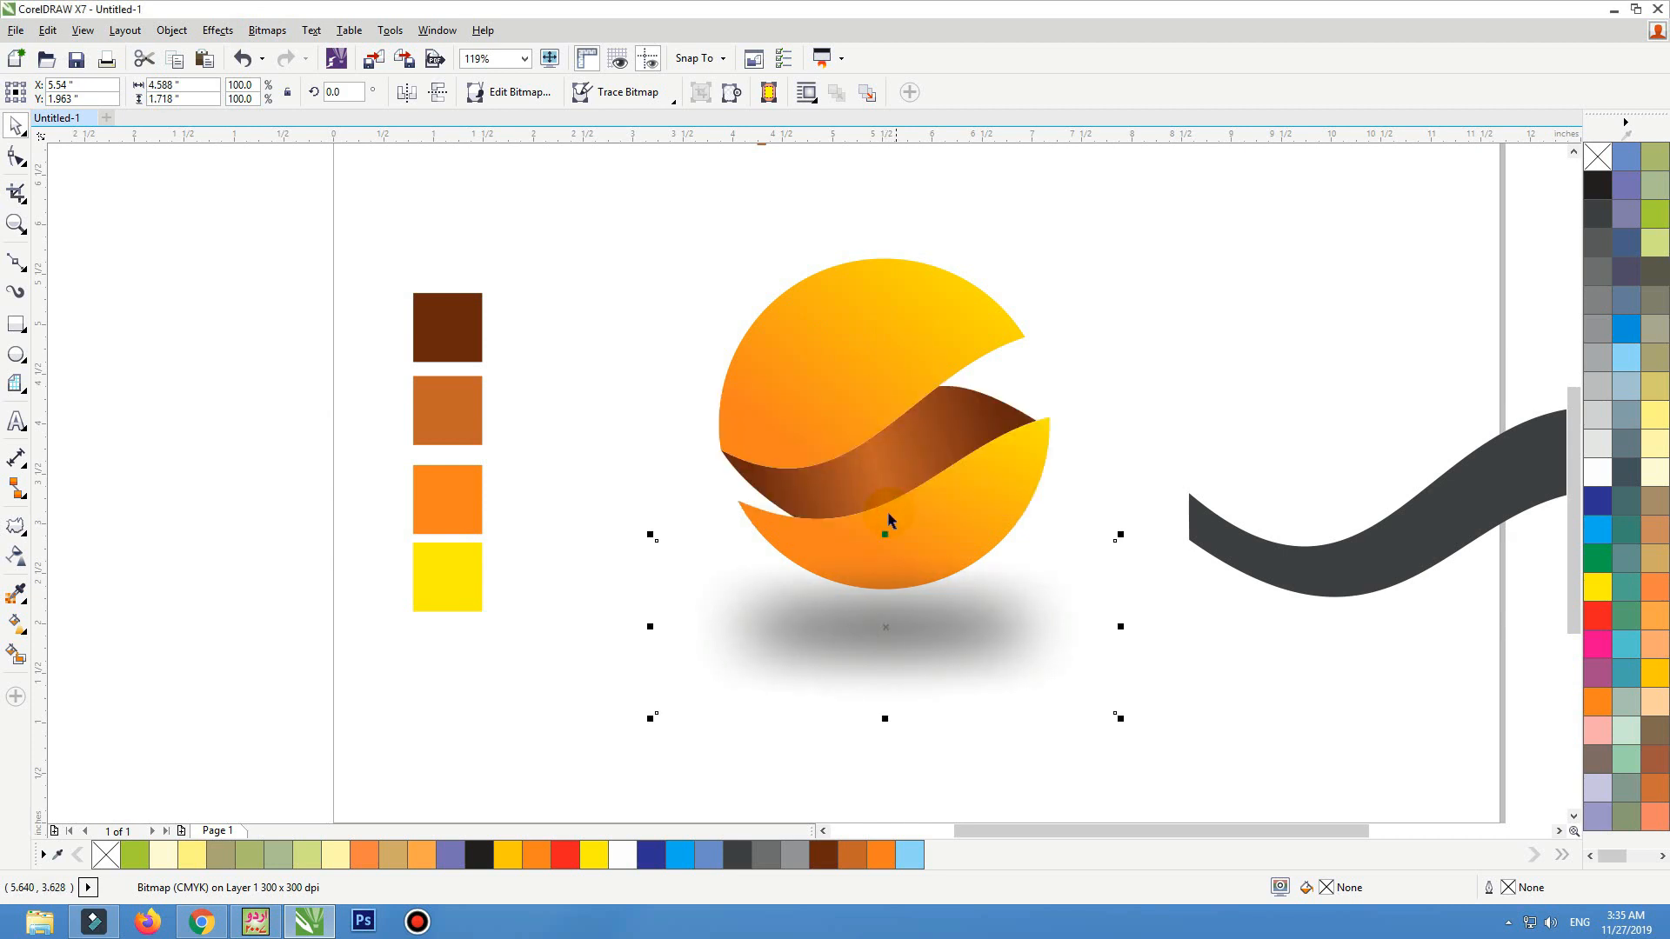
Flatten the blurred shadow about its centre to about 0.56 inch high and narrow it to about 4.26 inches wide
drag(886, 534, 885, 593)
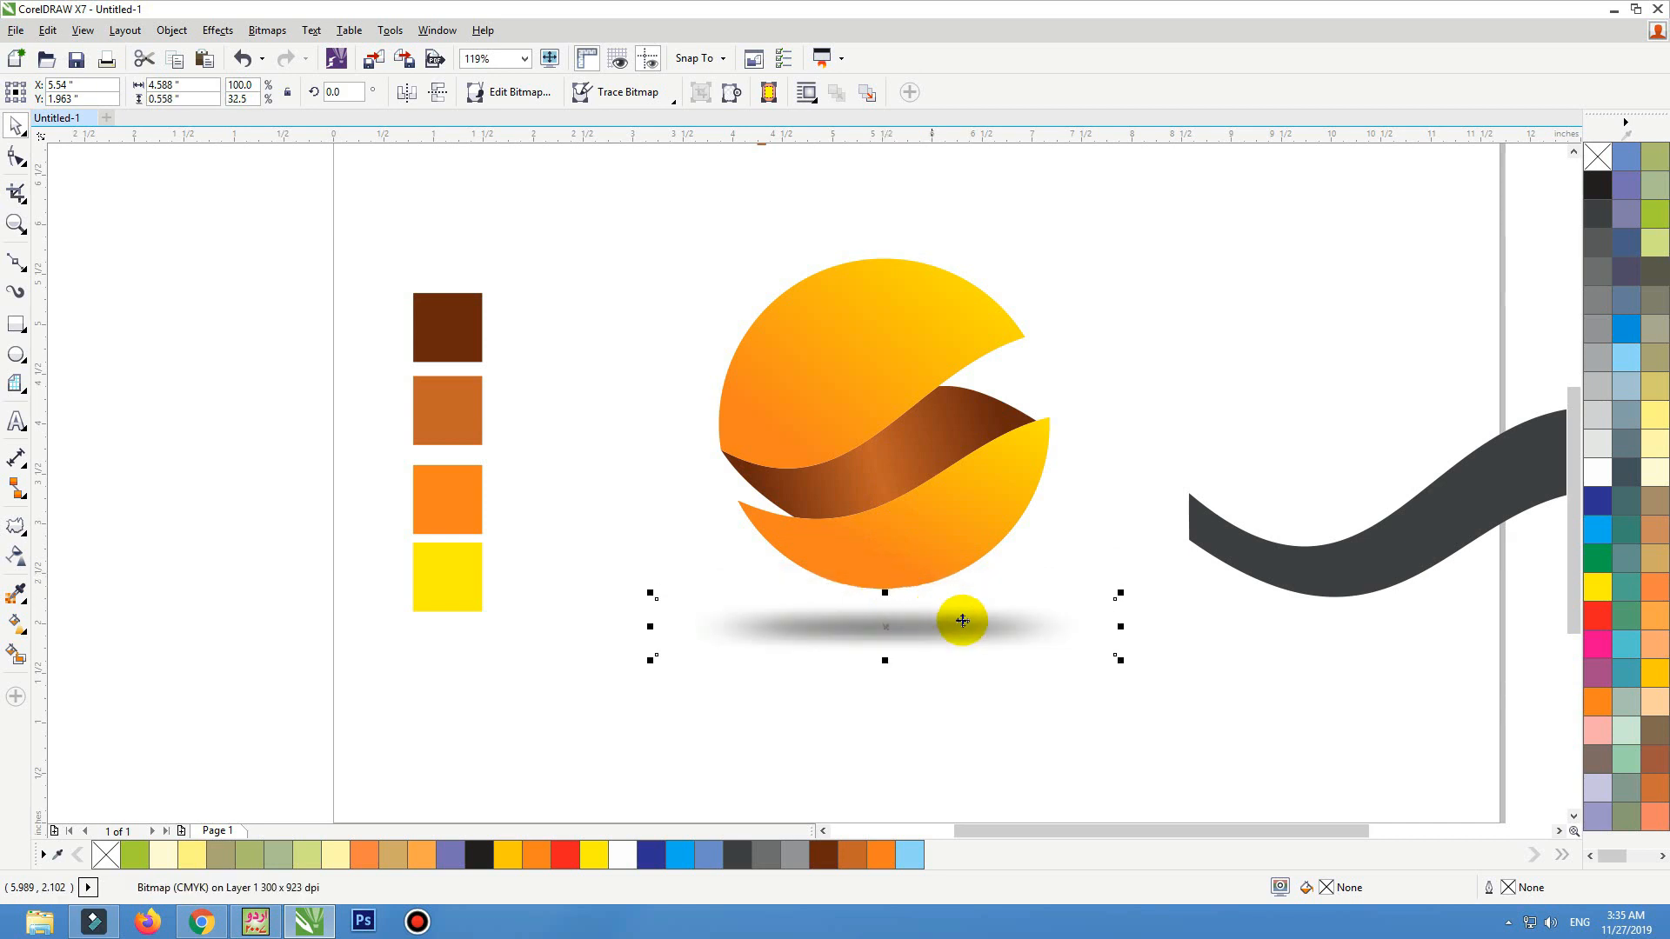
drag(1117, 627, 1103, 627)
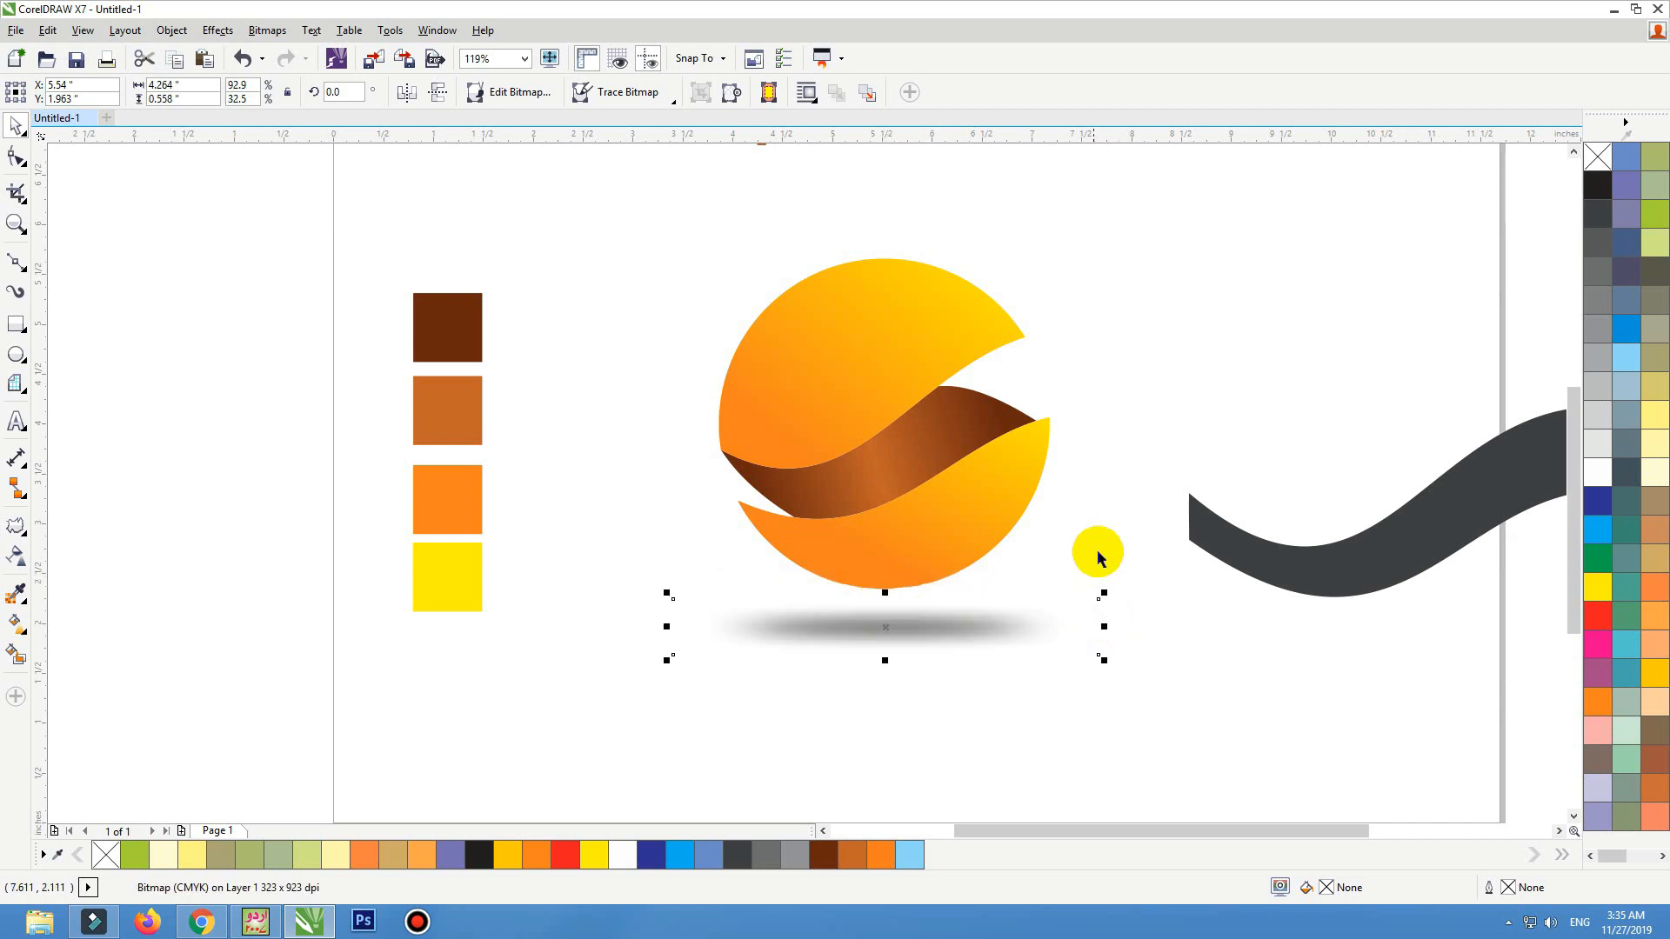
click(1107, 525)
Add a one-step inward contour with an offset of about 0.181 inch to the upper orange piece
scroll(1007, 552, down, 1)
key(F2)
drag(1165, 351, 690, 666)
click(833, 351)
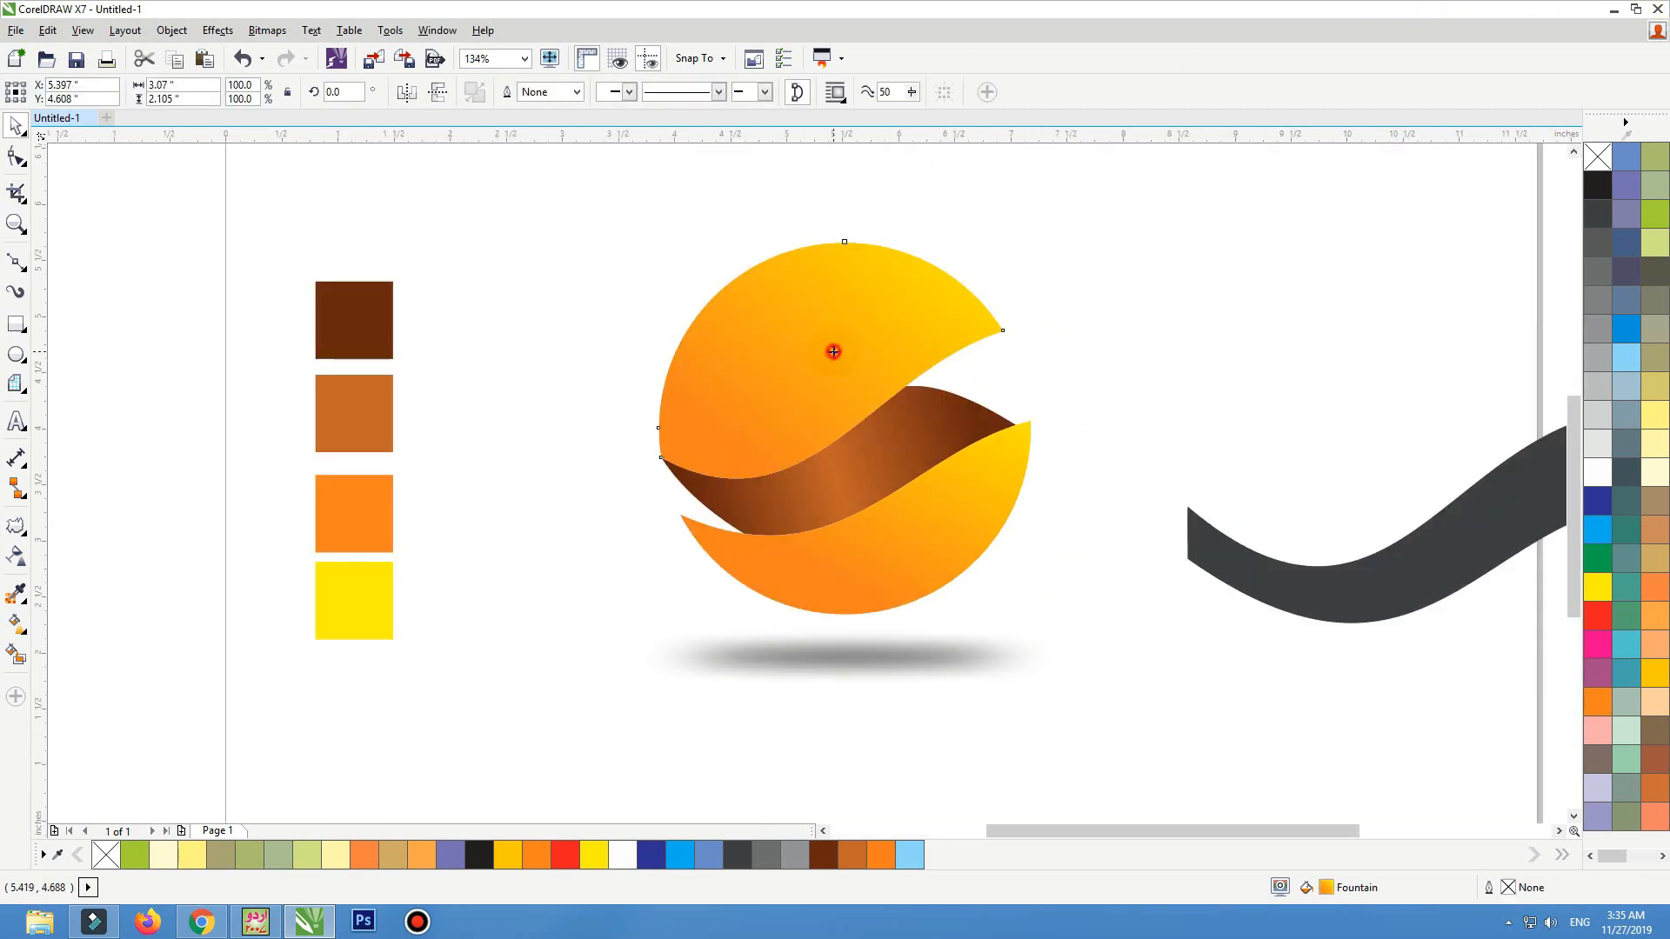
click(25, 604)
click(21, 528)
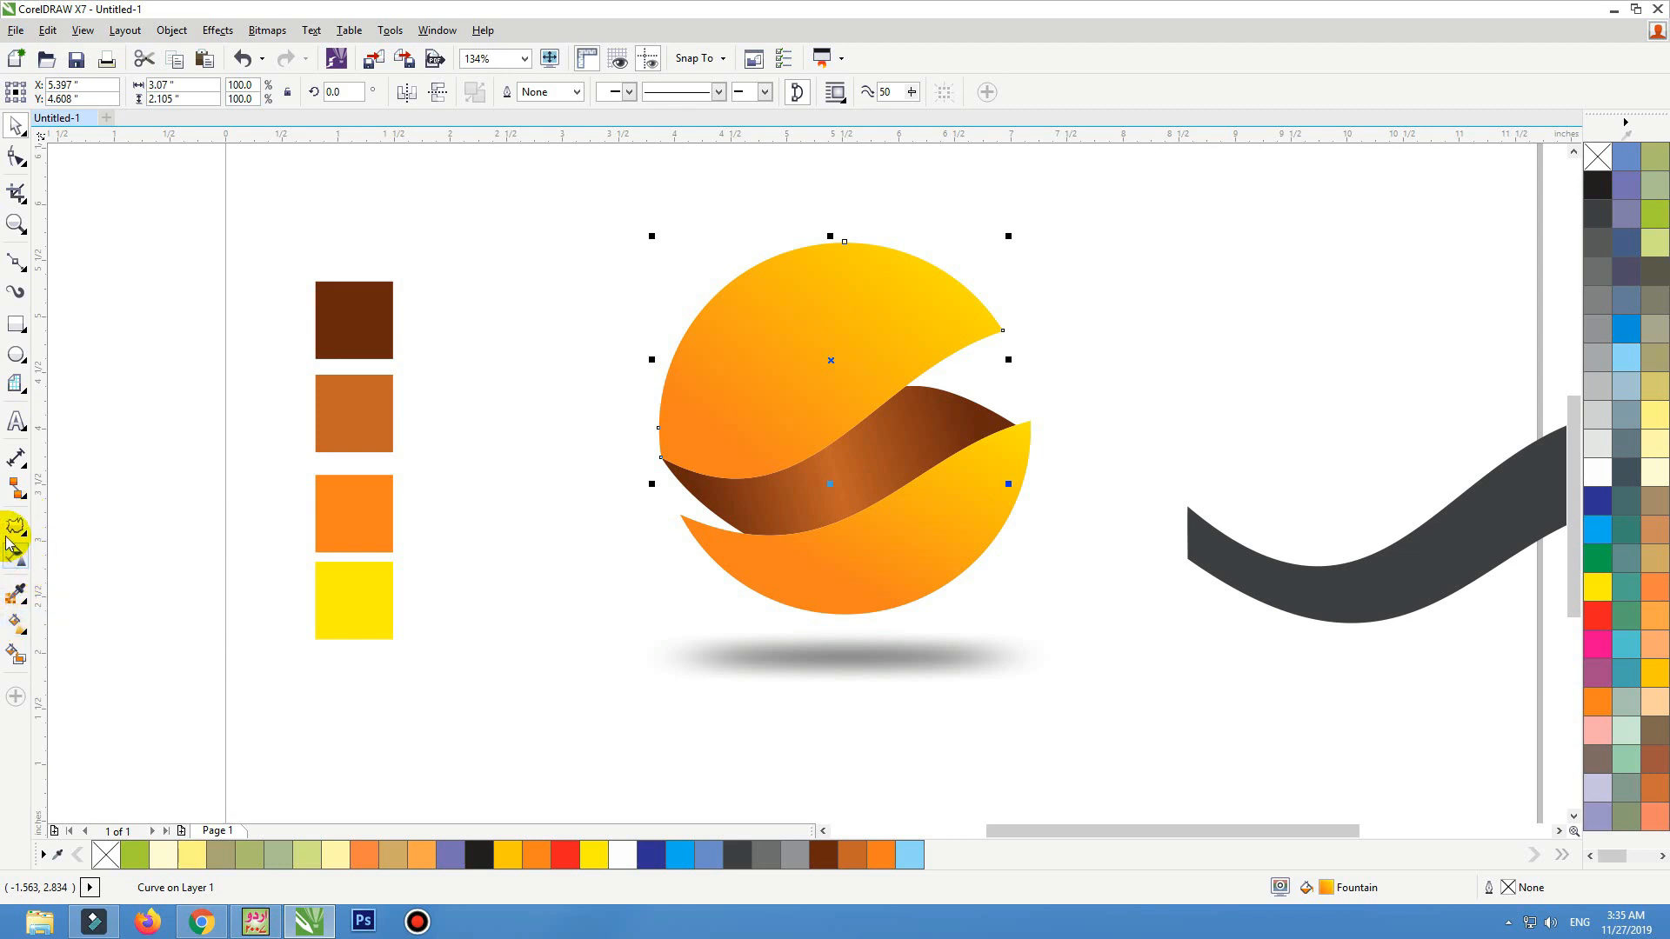
click(56, 552)
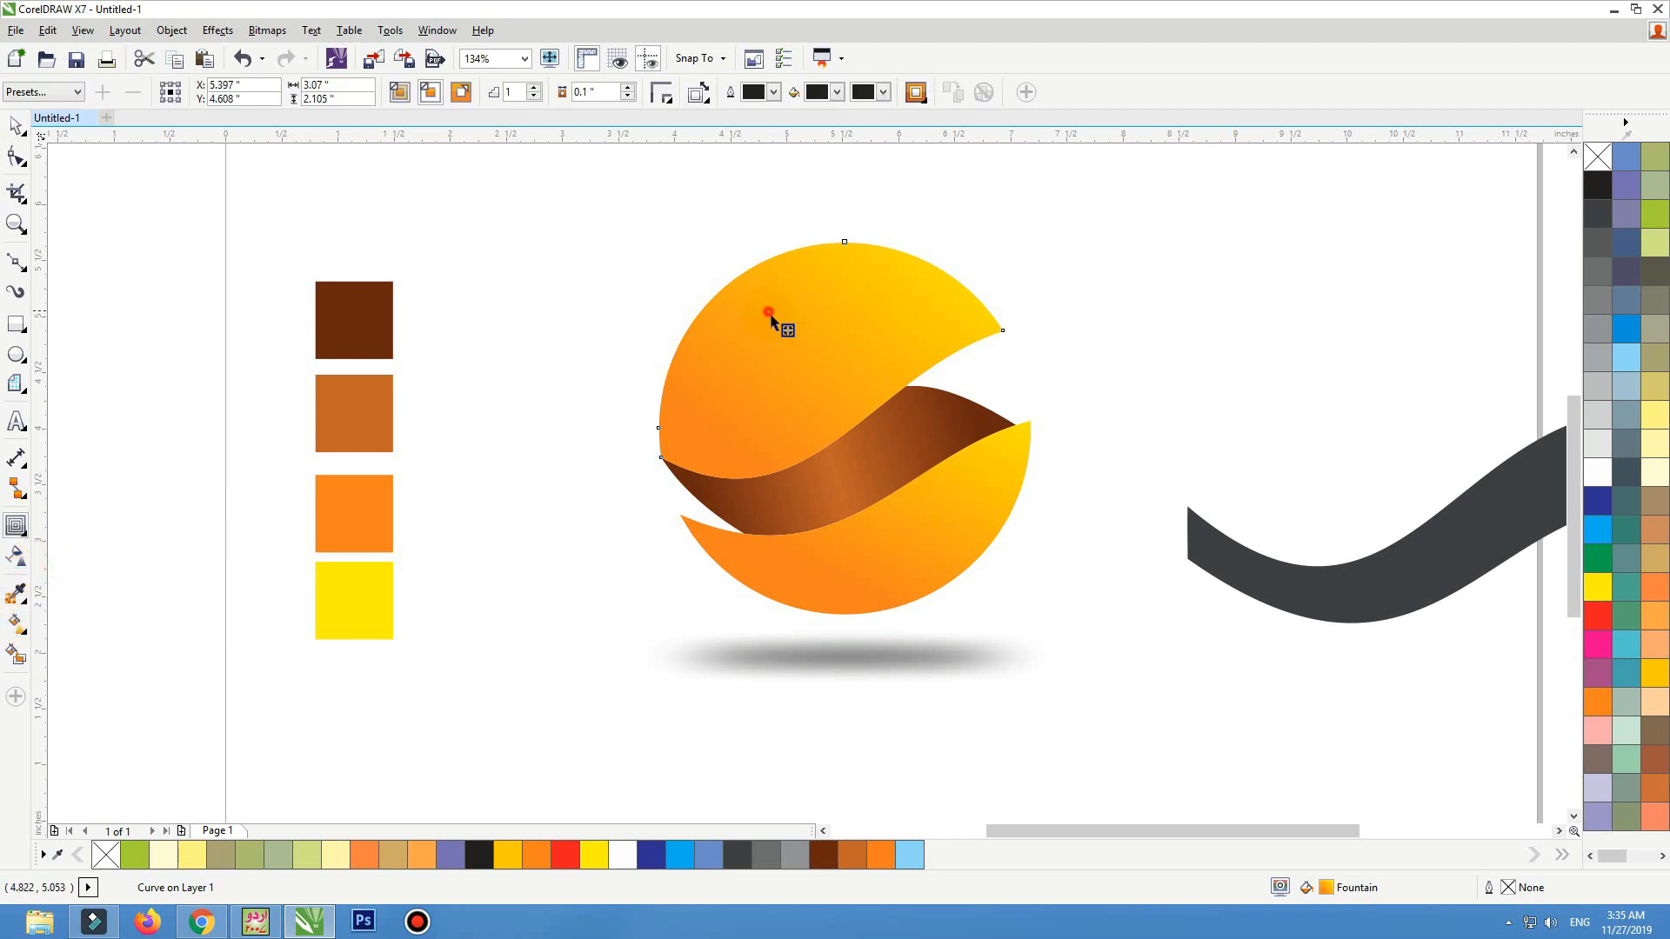
drag(785, 333, 733, 287)
drag(717, 270, 710, 264)
key(space)
key(ctrl+k)
click(756, 337)
key(ctrl+z)
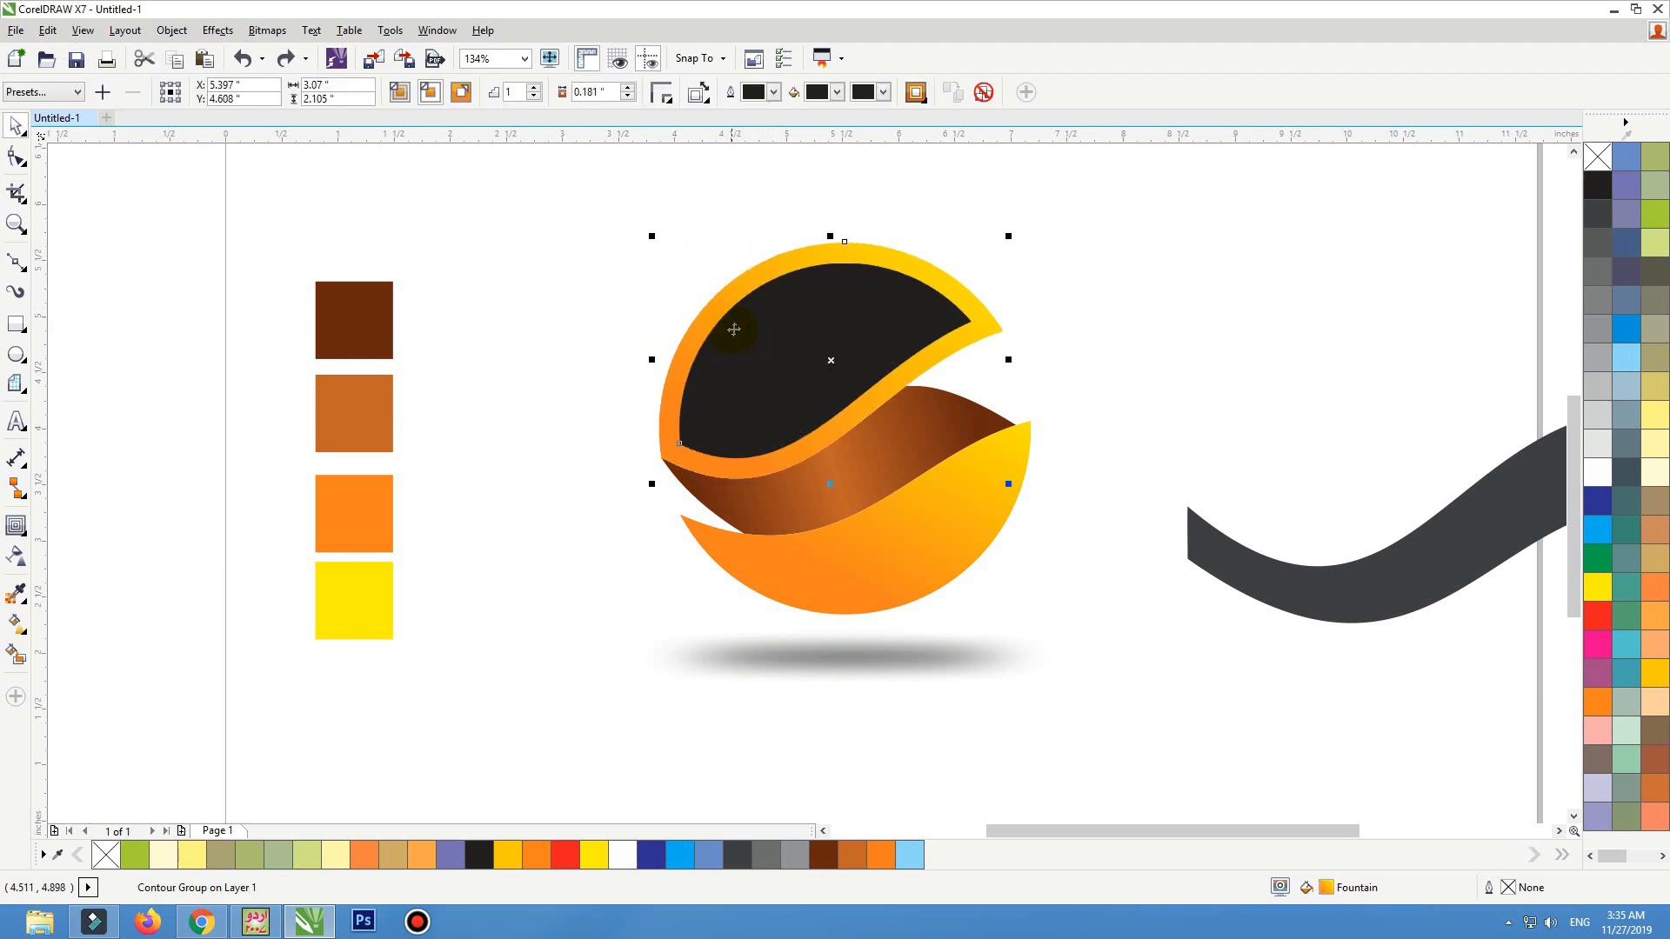
drag(750, 334, 720, 324)
key(ctrl+z)
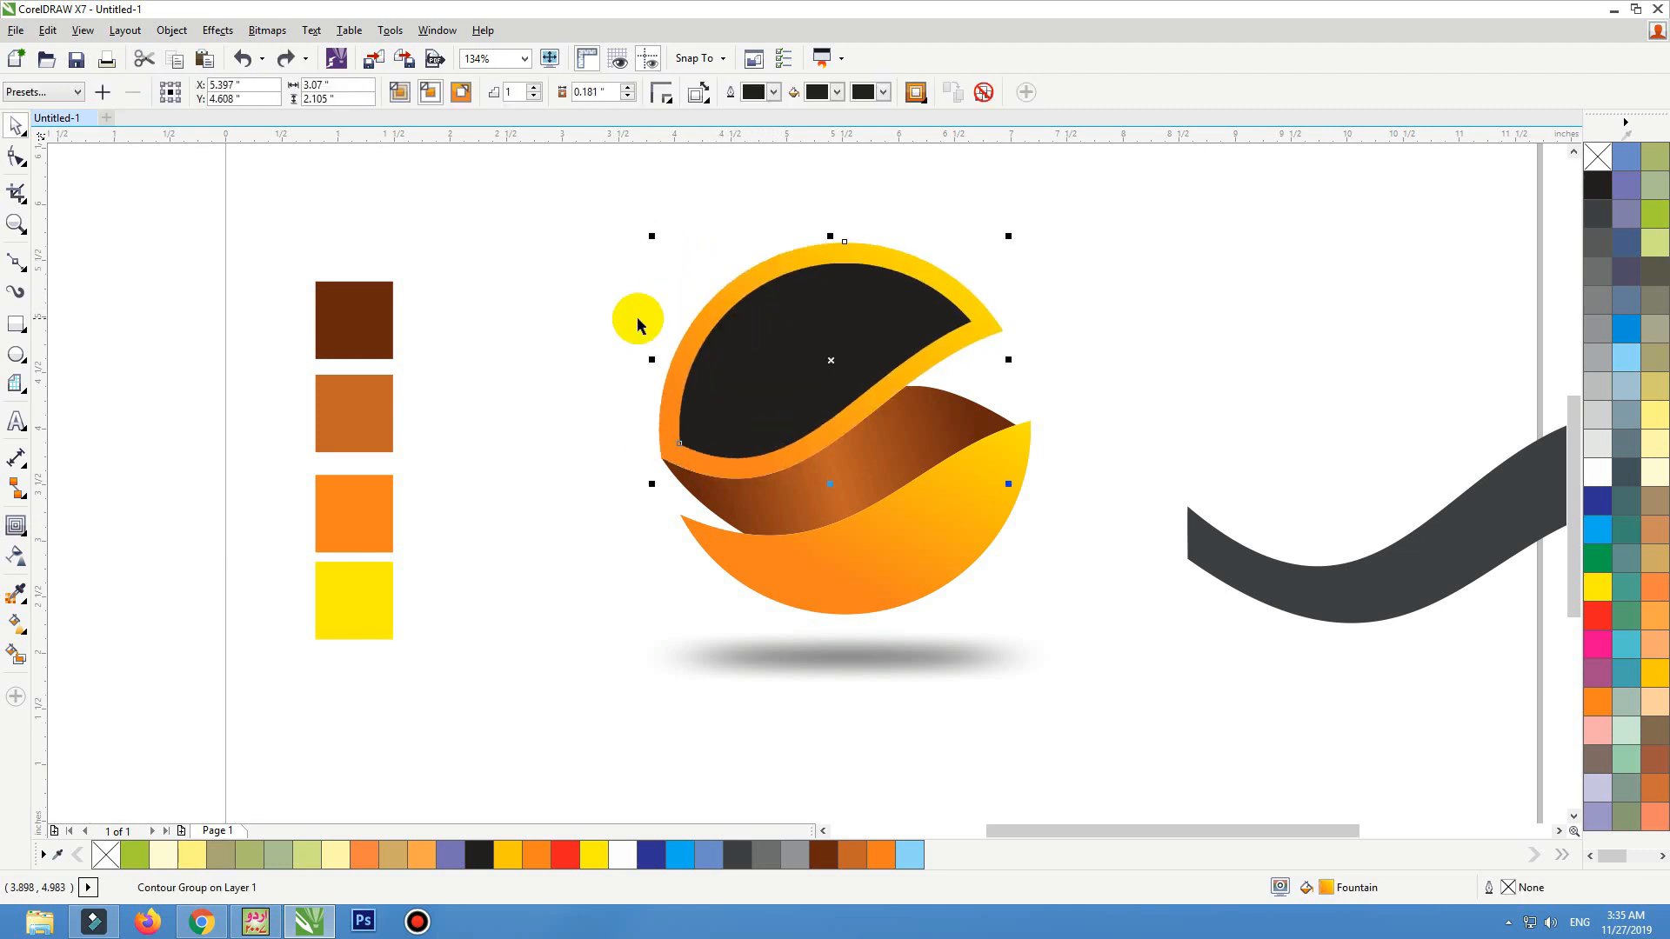
Break the contour group apart and fill the separated inner shape with white
key(ctrl+k)
click(850, 347)
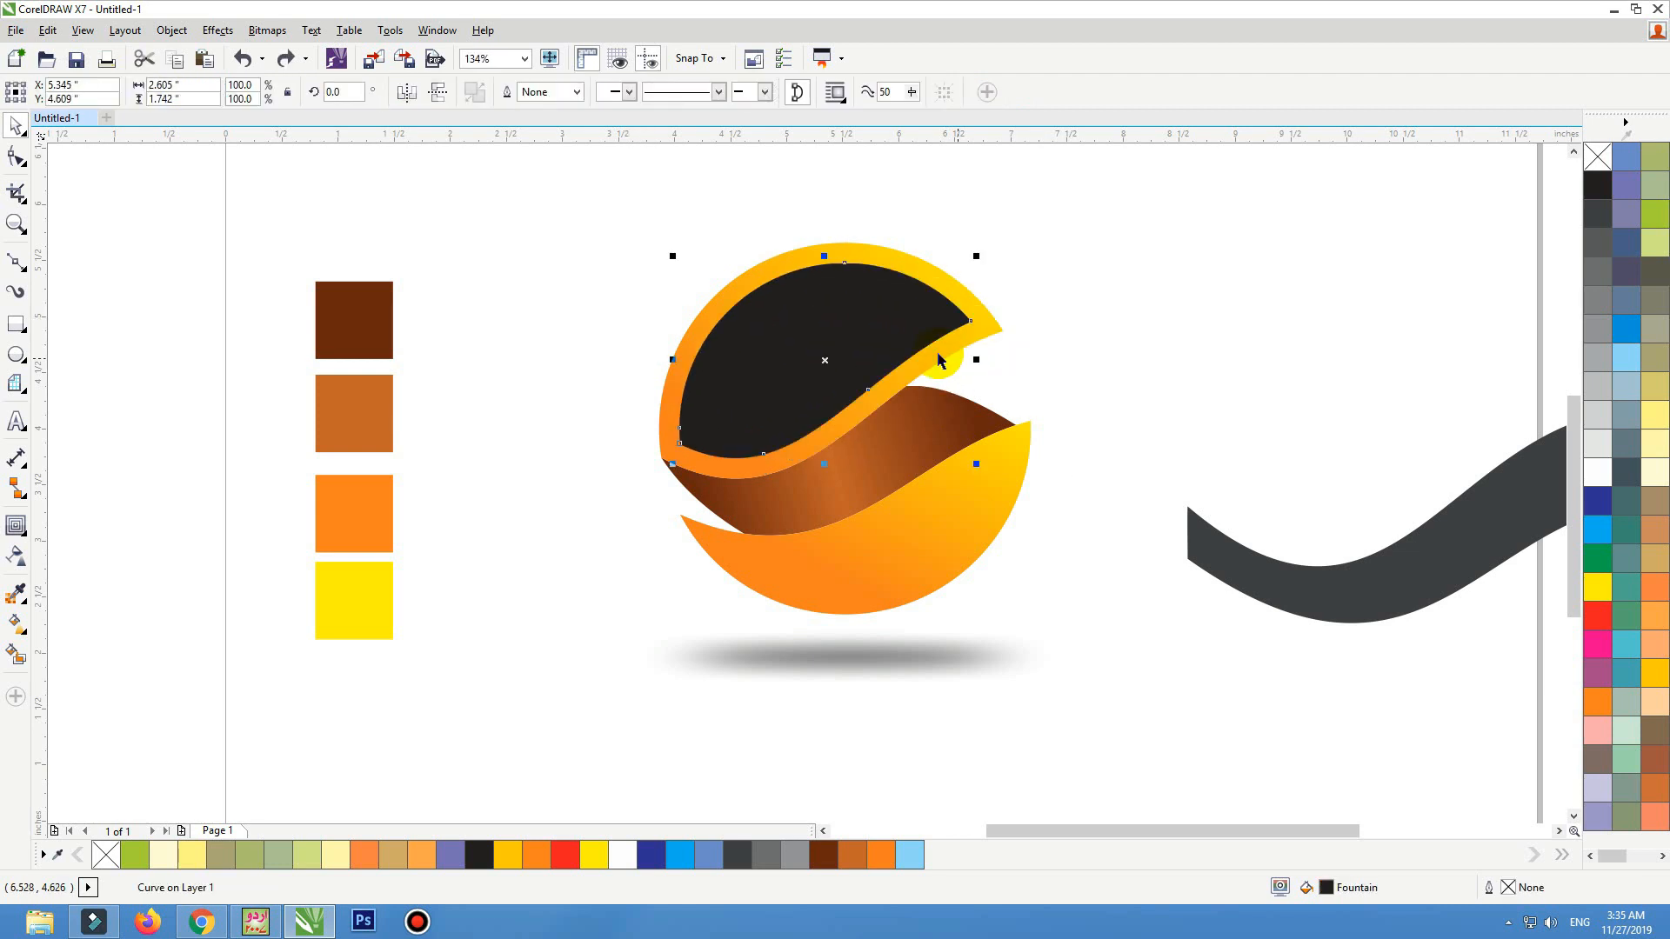
click(1598, 473)
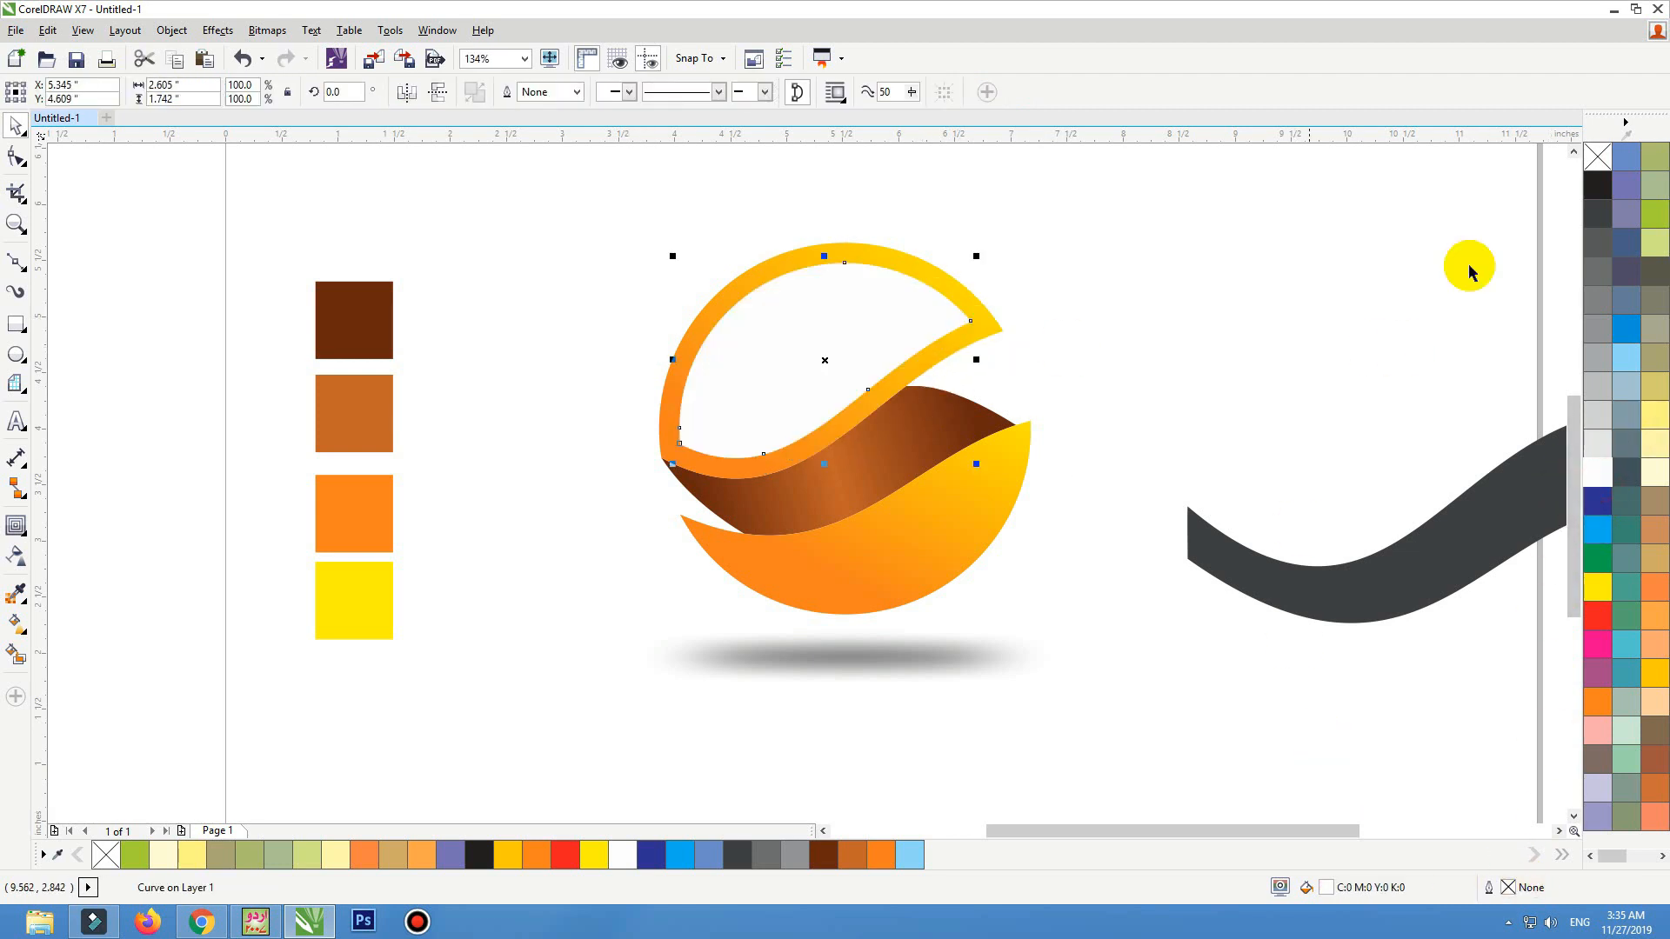
Apply a linear transparency to the white inner shape, fading from beyond its upper right to fully transparent near its lower left
click(16, 561)
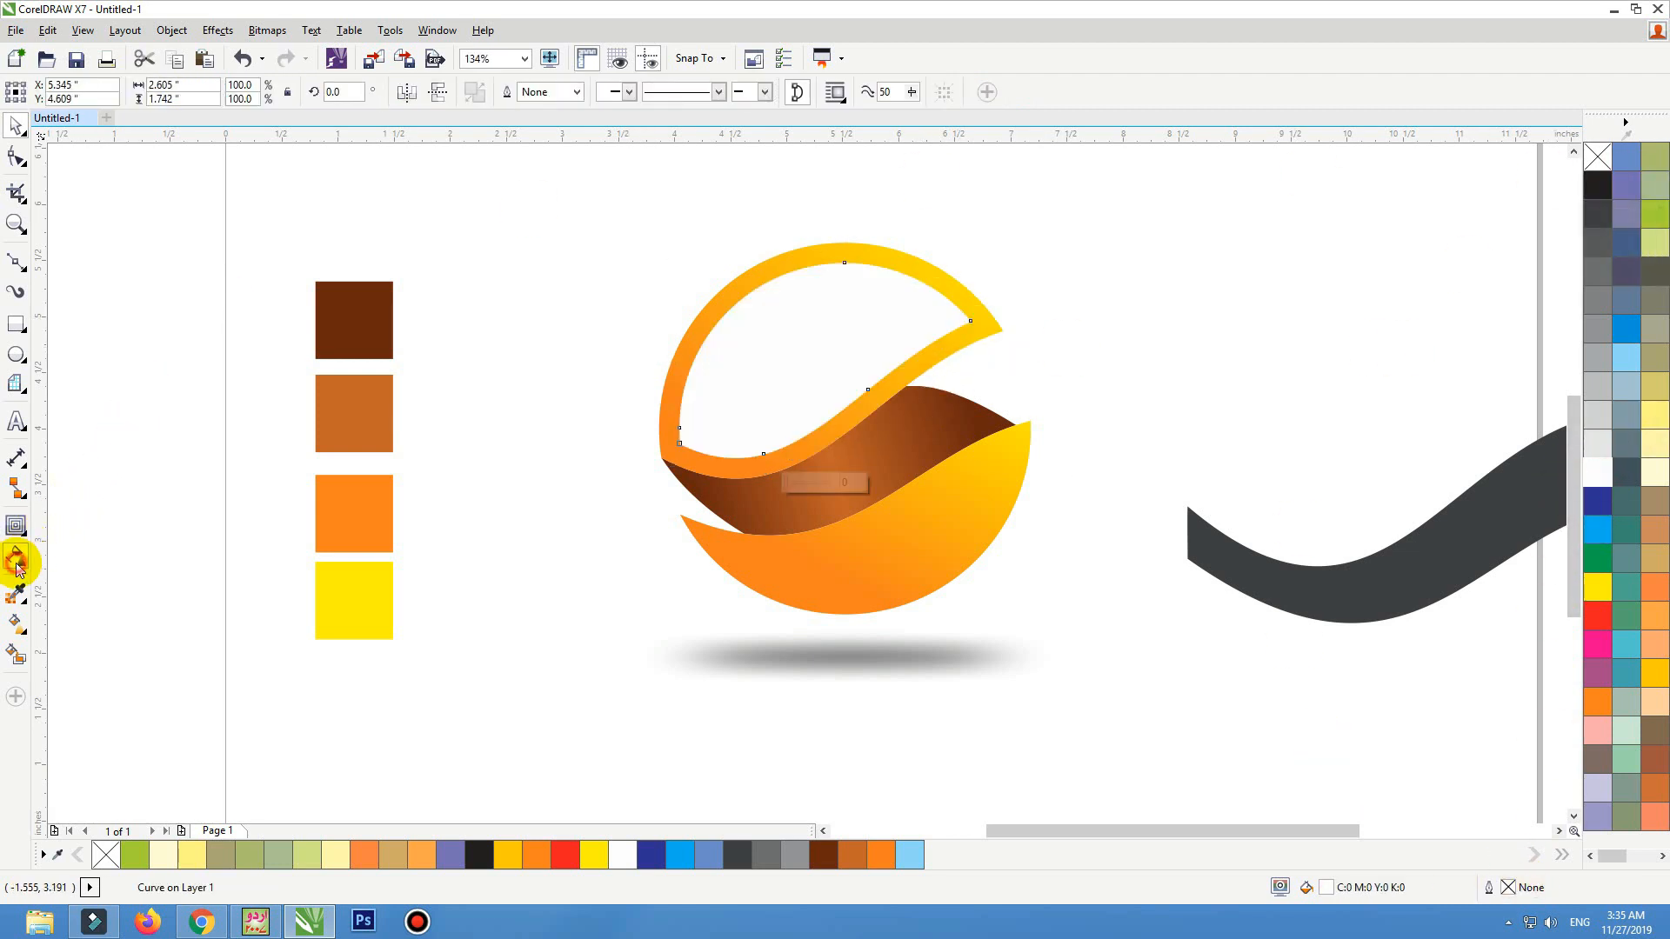
drag(1078, 184, 698, 446)
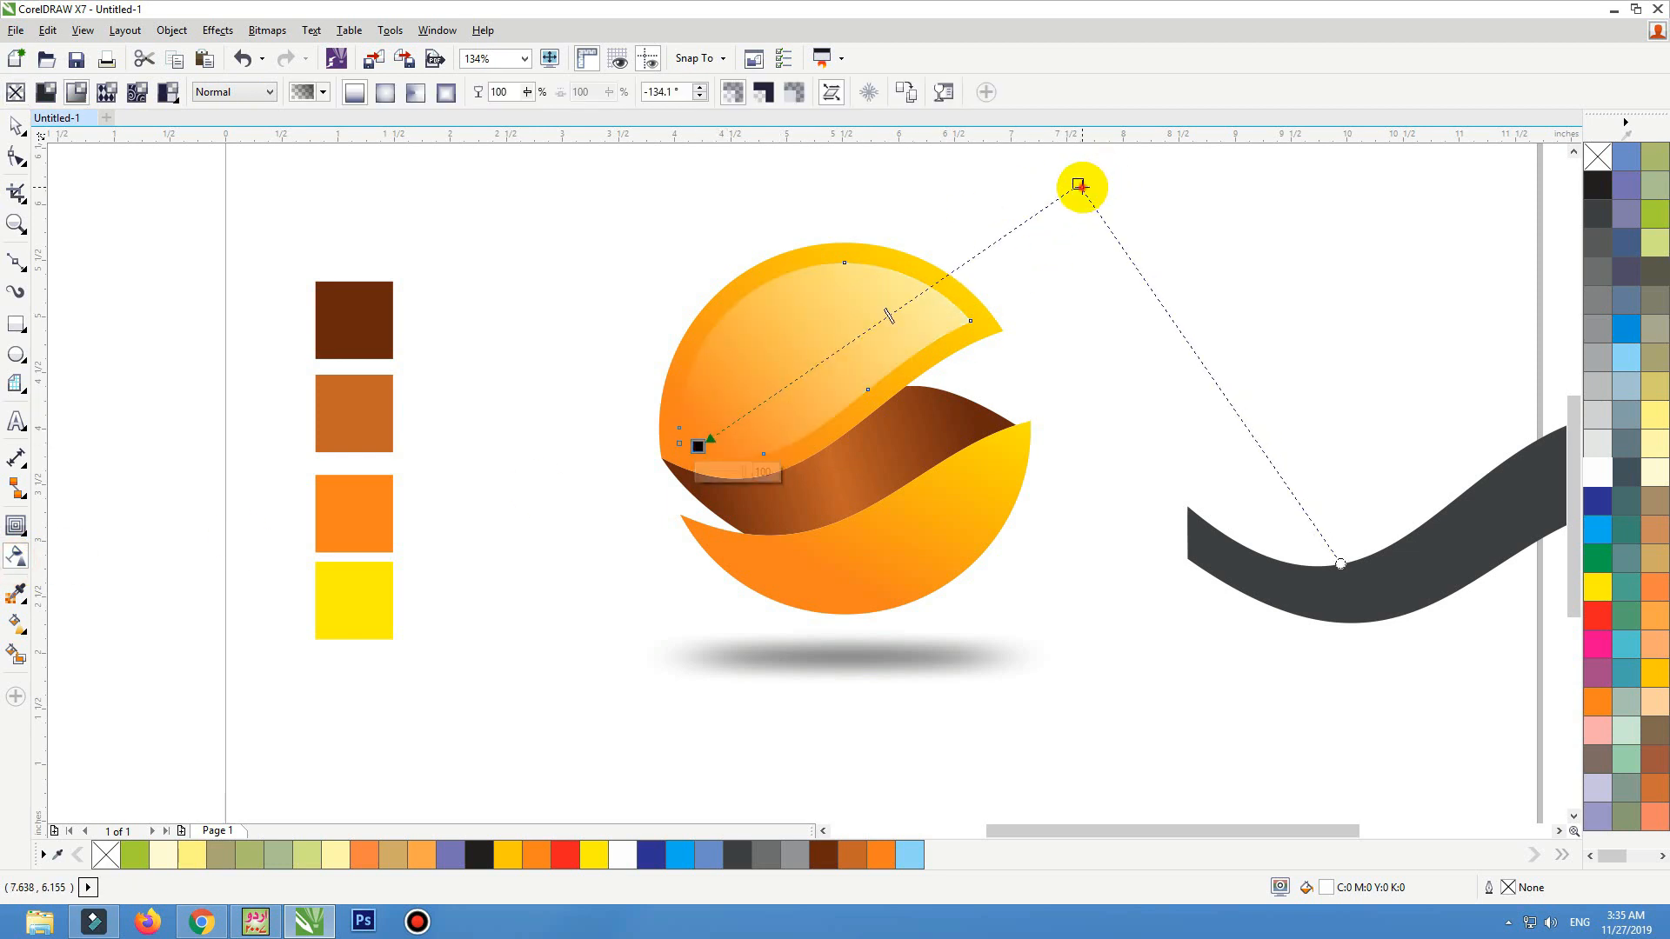
drag(1078, 185, 1225, 146)
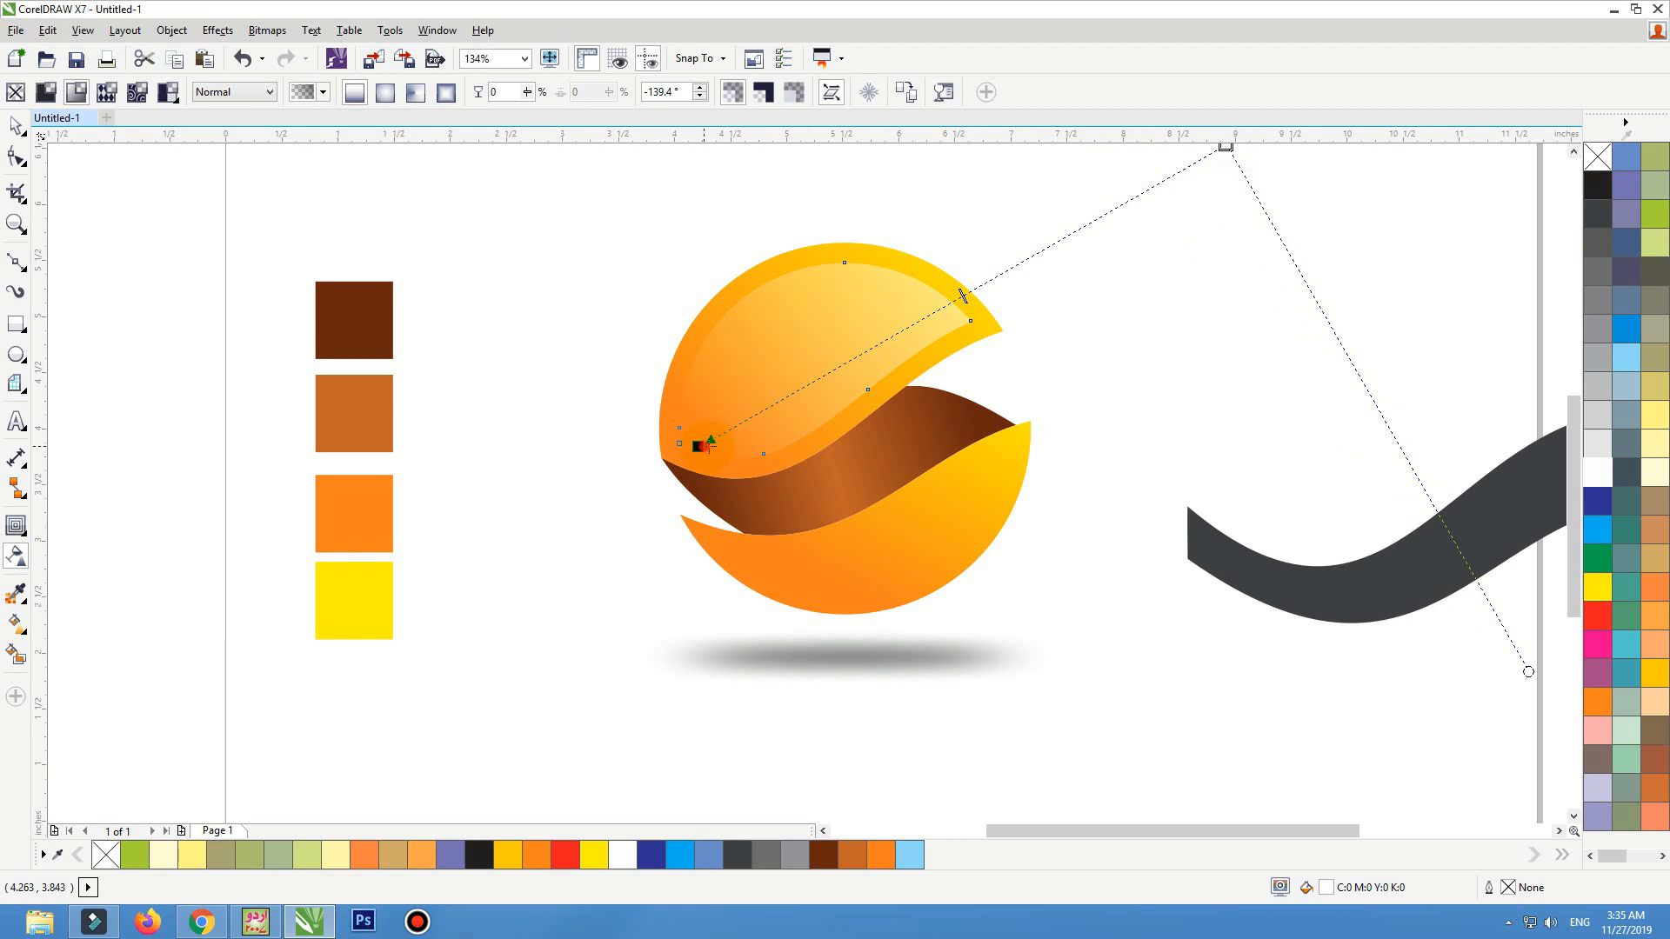
drag(700, 446, 741, 421)
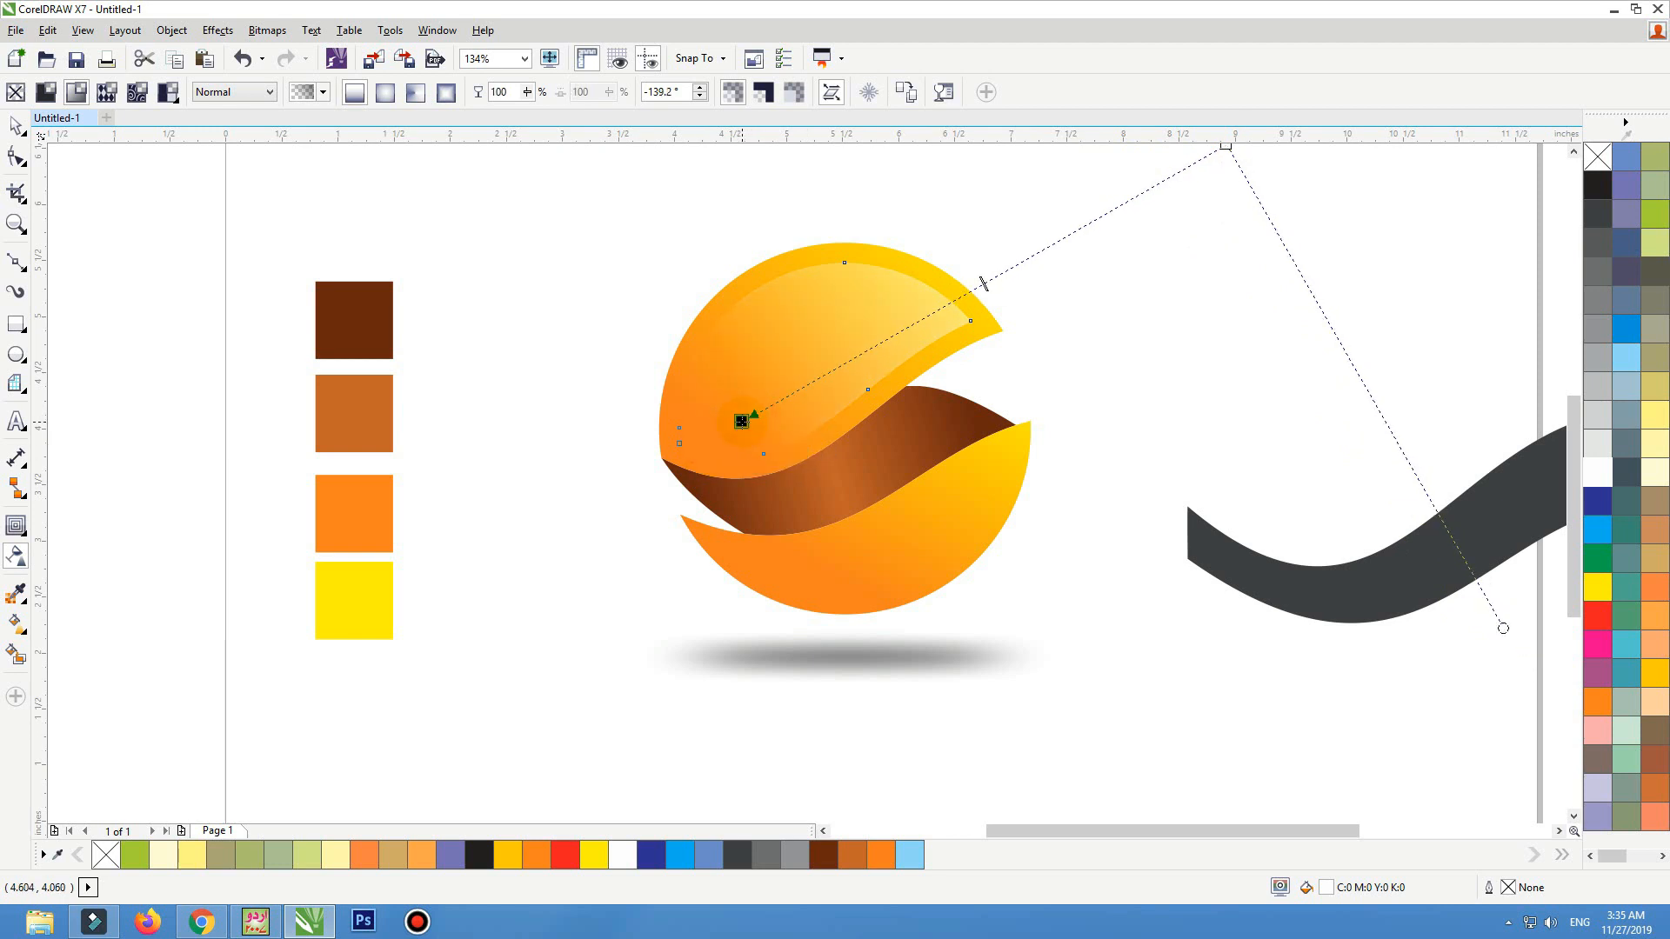
key(space)
click(514, 381)
Place a copy of the lower orange piece in the empty space beside the logo, above the dark grey curved band
key(F4)
key(F2)
drag(975, 320, 425, 616)
click(930, 354)
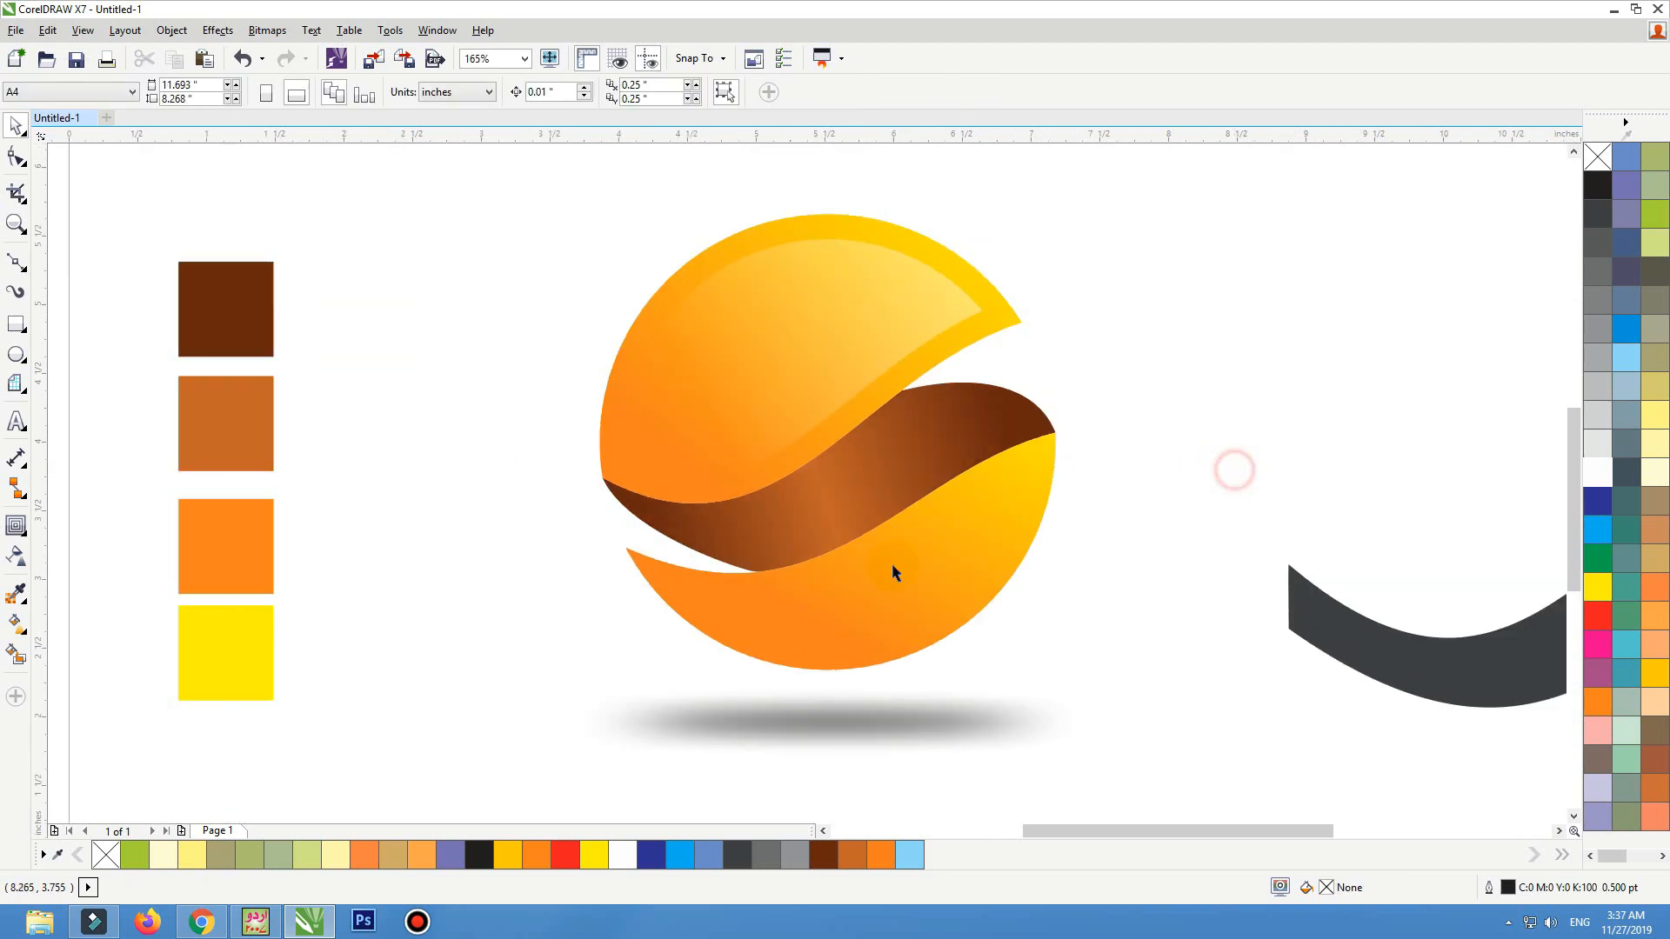
click(890, 564)
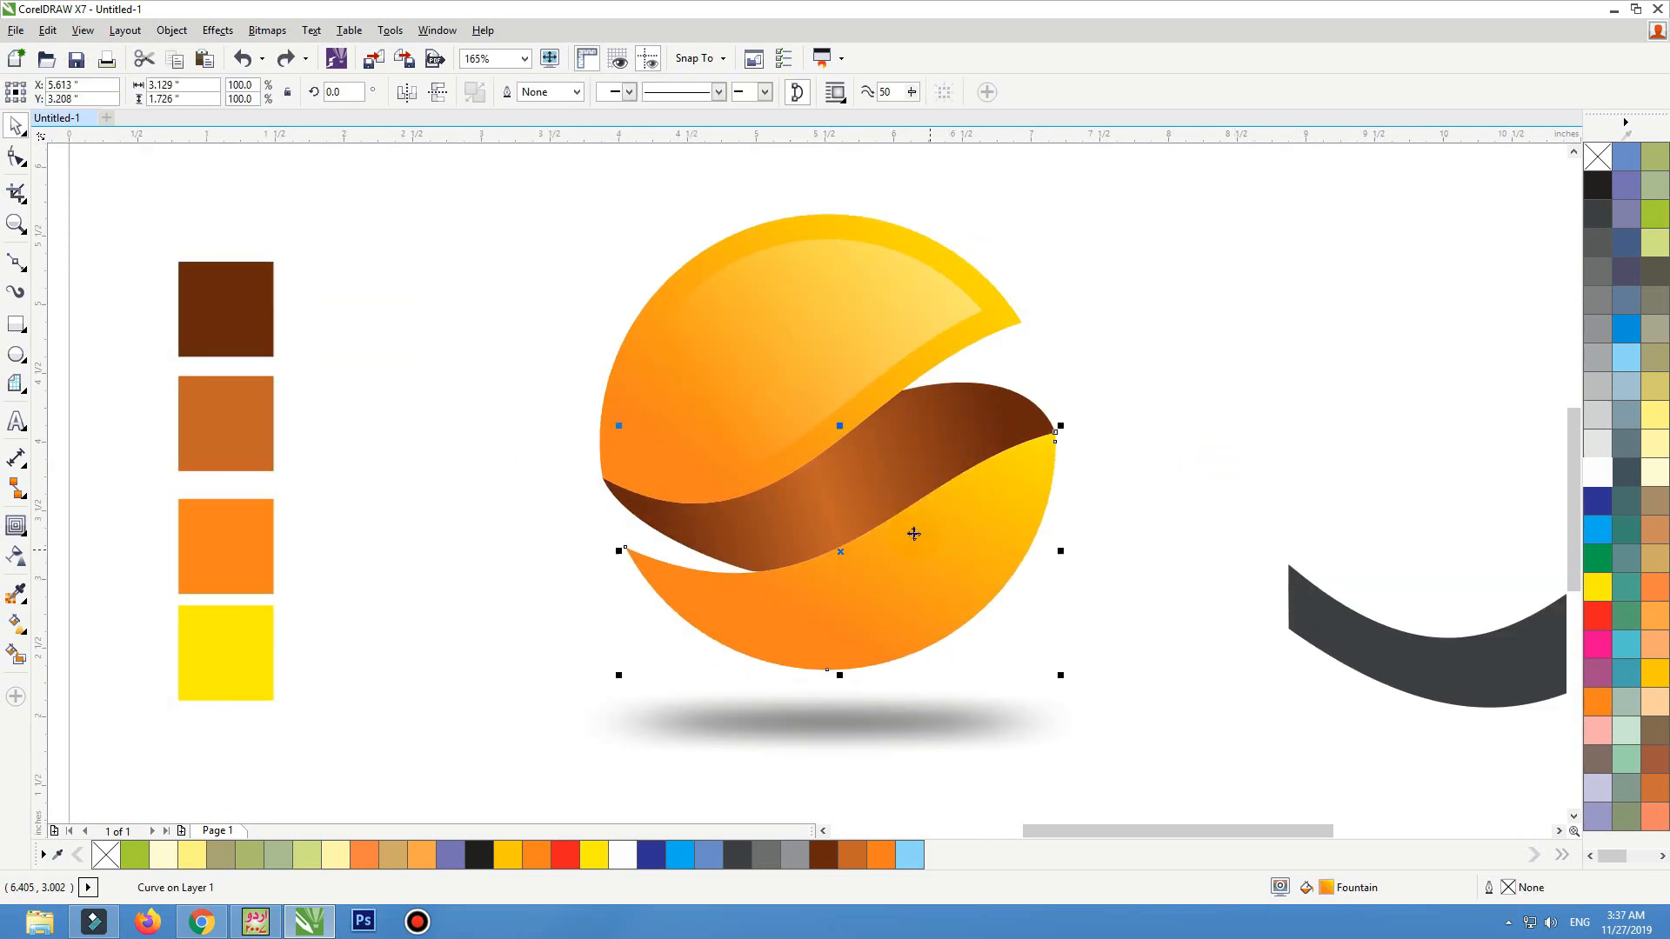
click(889, 469)
key(ctrl+z)
click(1129, 462)
click(959, 550)
drag(944, 574, 1446, 354)
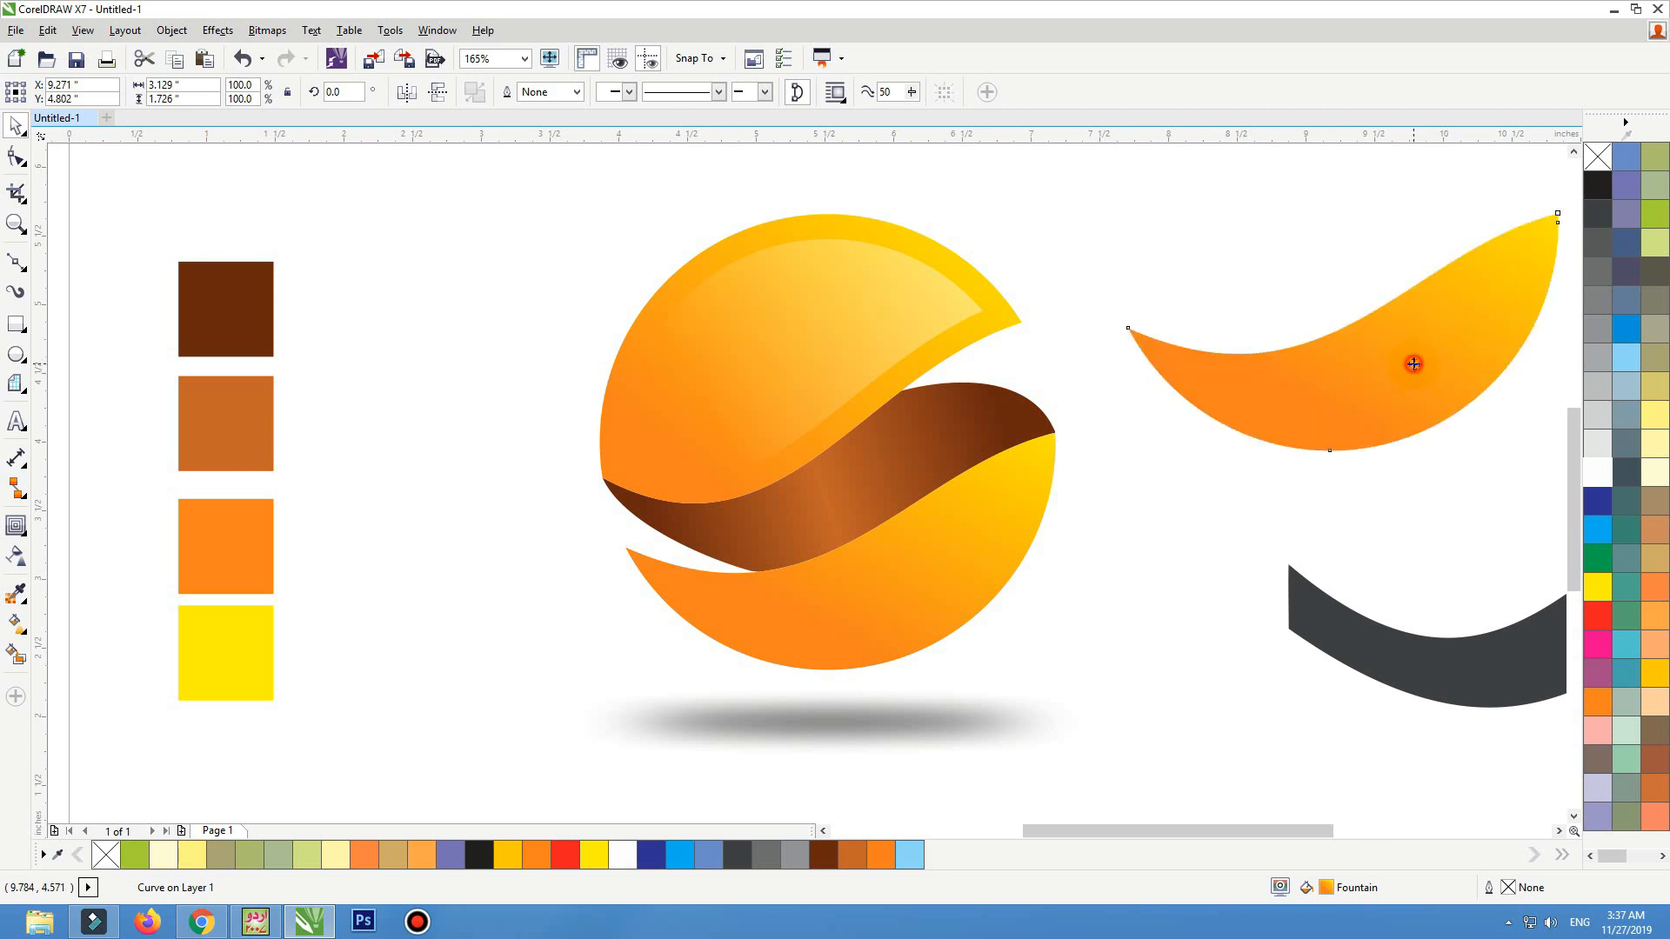
Fill a slightly lowered duplicate of the orange copy with black and use it to trim the copy into a thin upper strip
drag(1413, 363, 1422, 374)
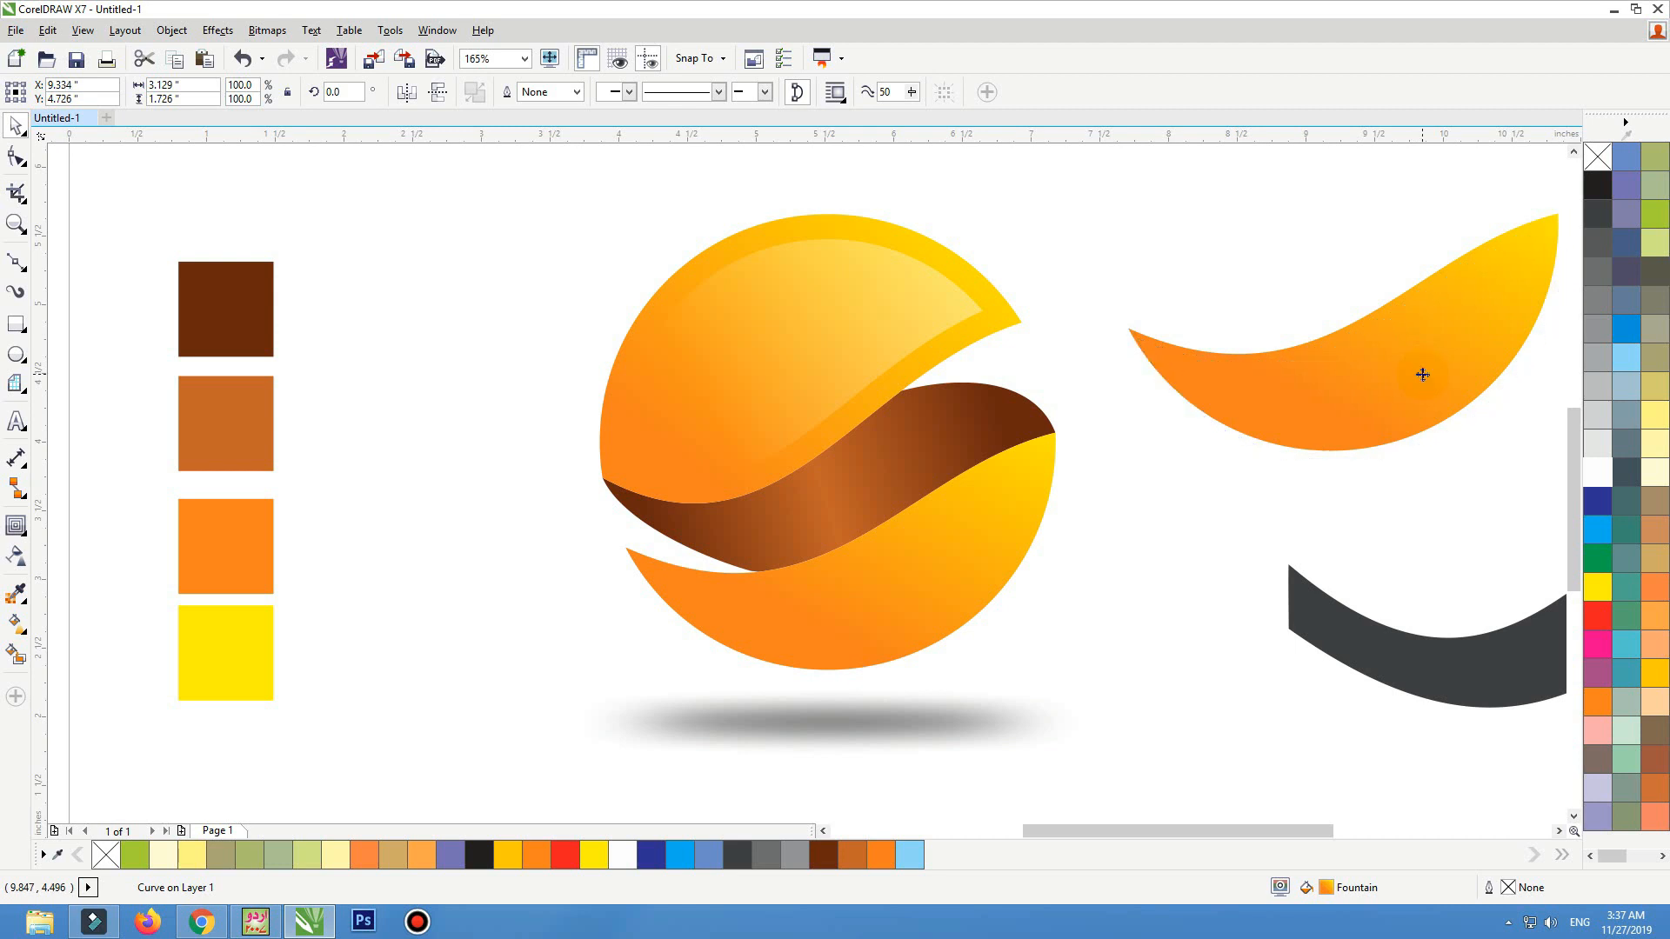
click(1598, 185)
shift+click(1494, 249)
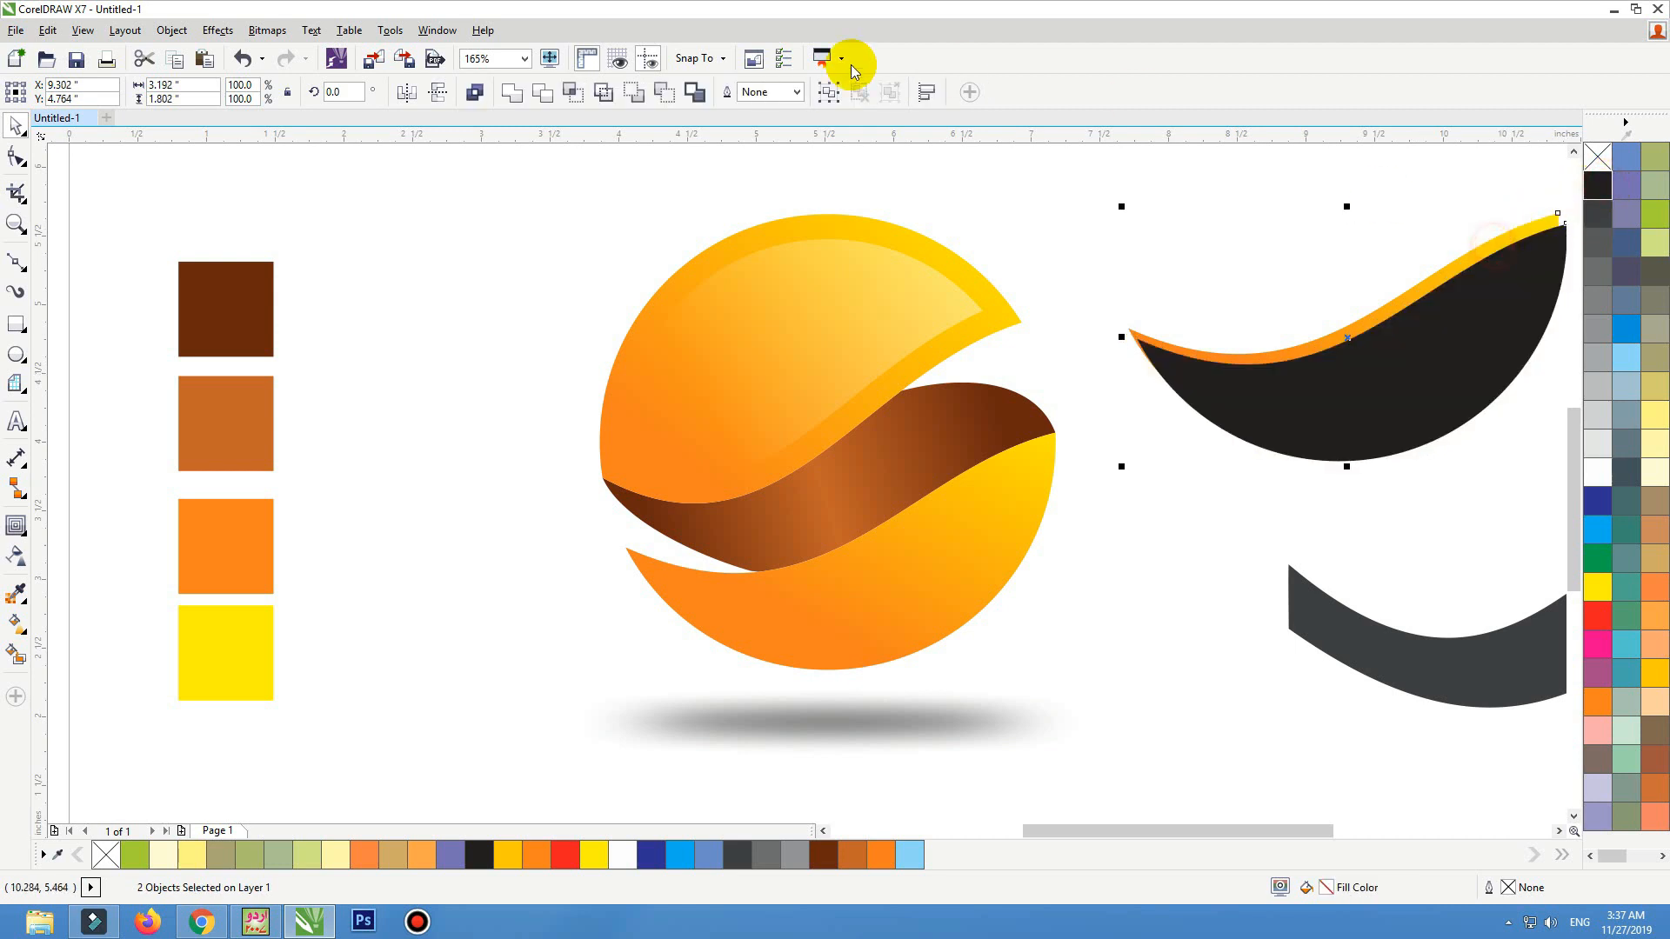
click(541, 97)
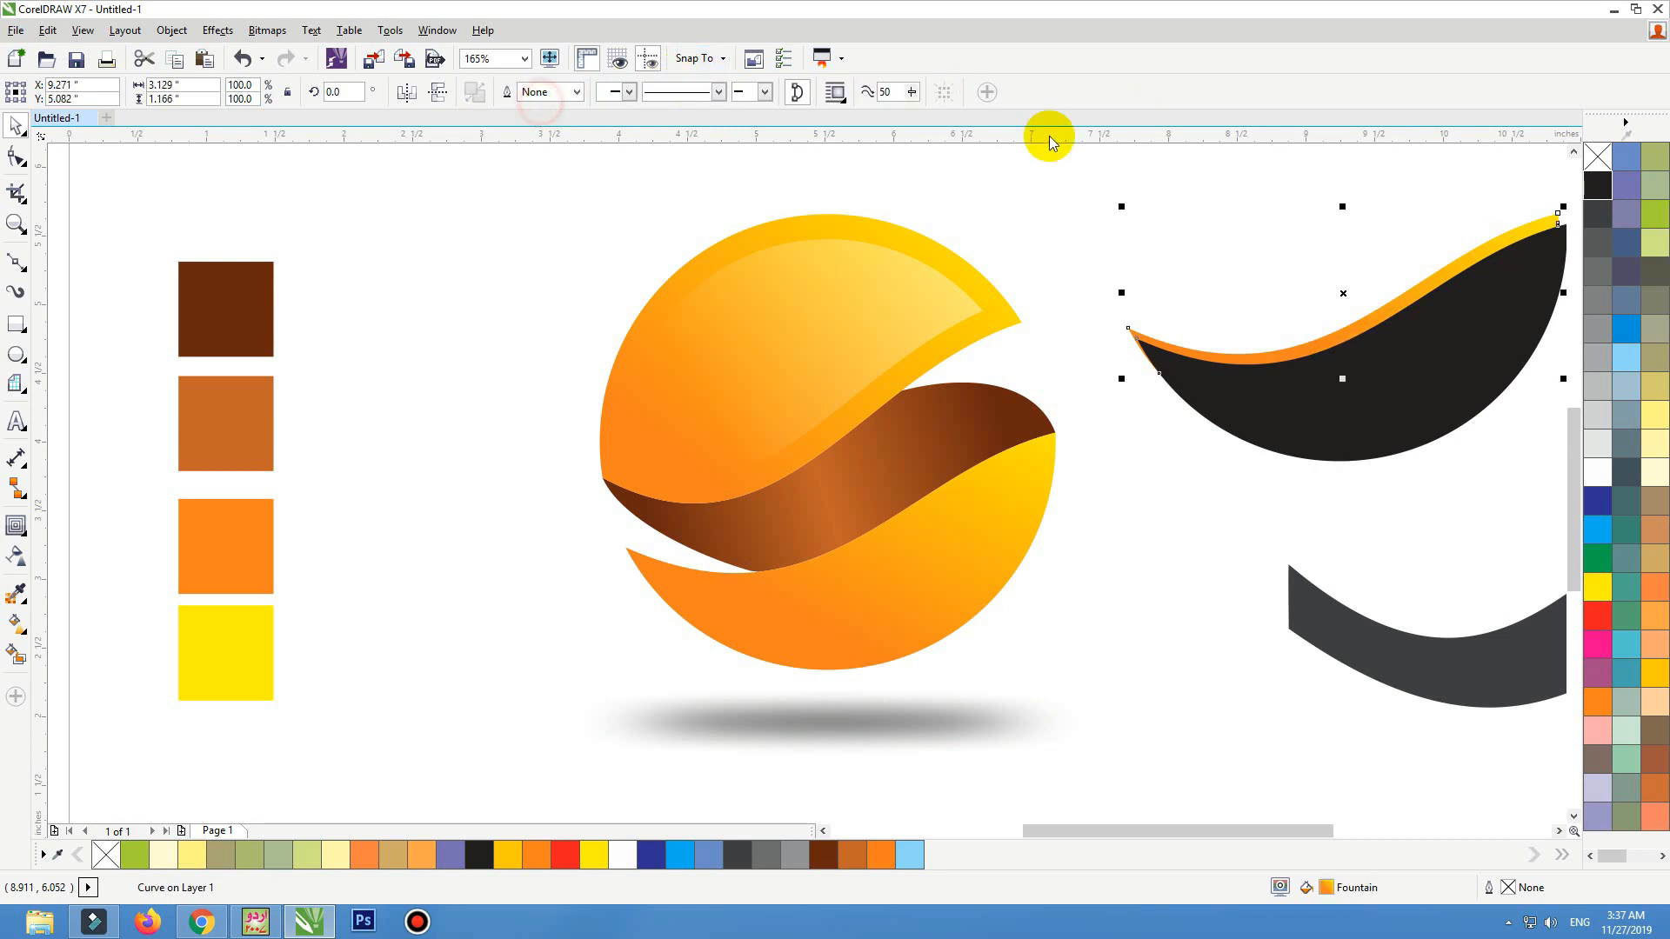
click(1151, 186)
Place the trimmed strip just below the lower orange piece's upper edge and narrow it to 98.1% width to fit the outline
drag(1315, 343, 1212, 273)
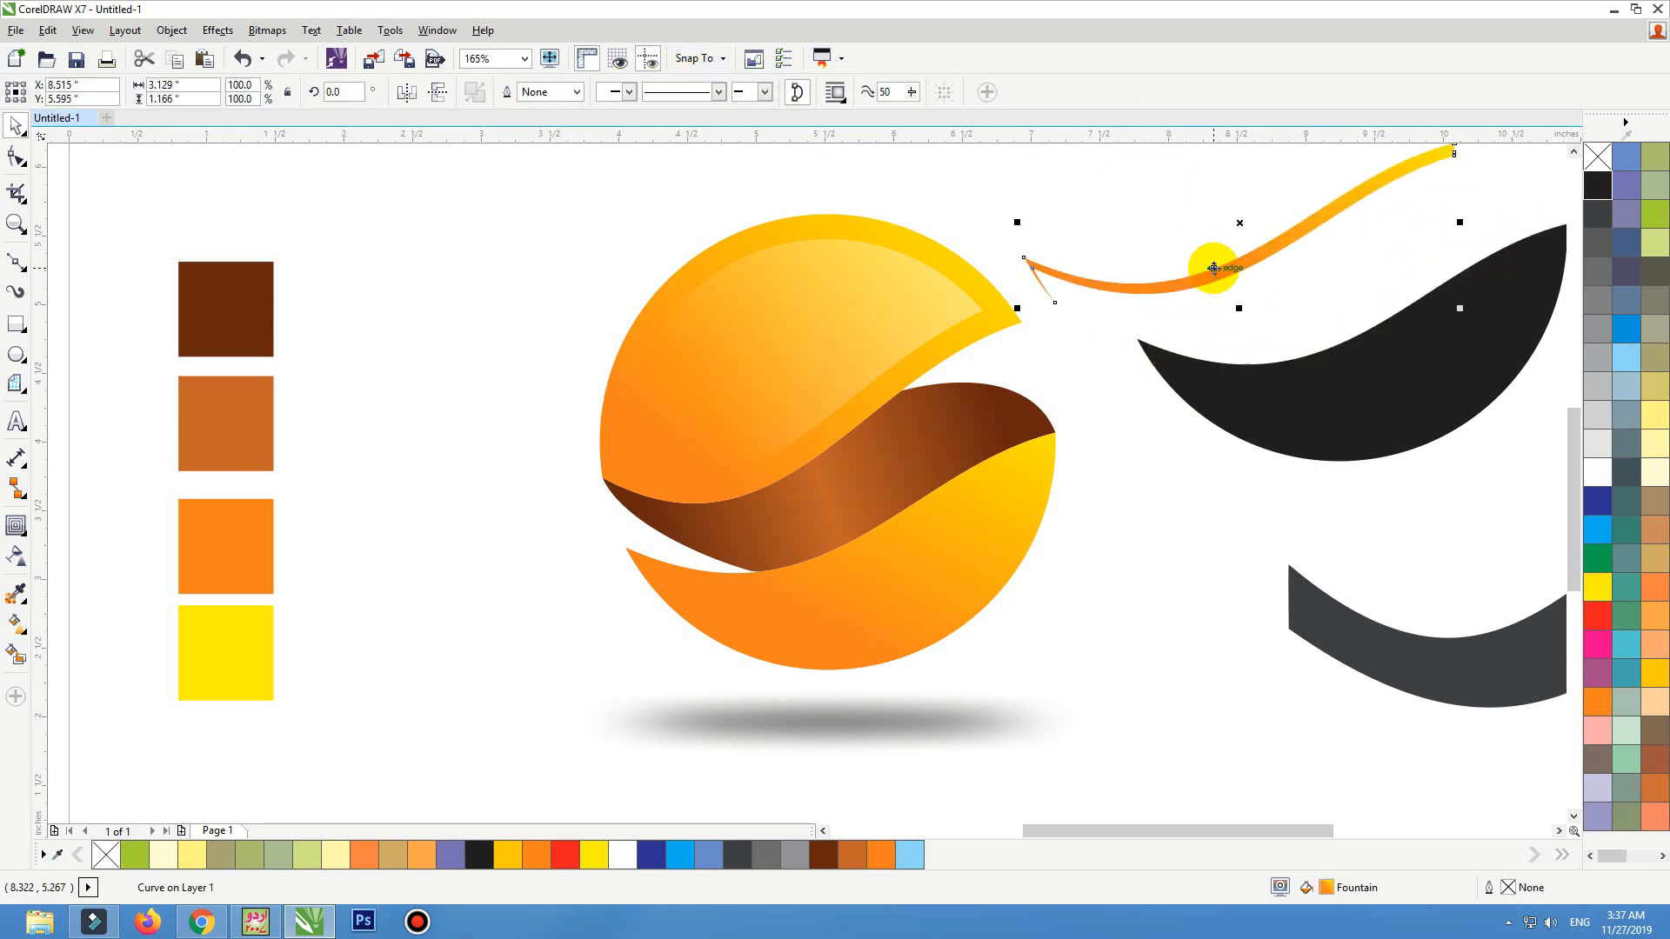
mouse_move(1112, 326)
mouse_down()
mouse_move(777, 653)
mouse_move(823, 567)
mouse_up()
key(F2)
drag(1149, 378, 534, 713)
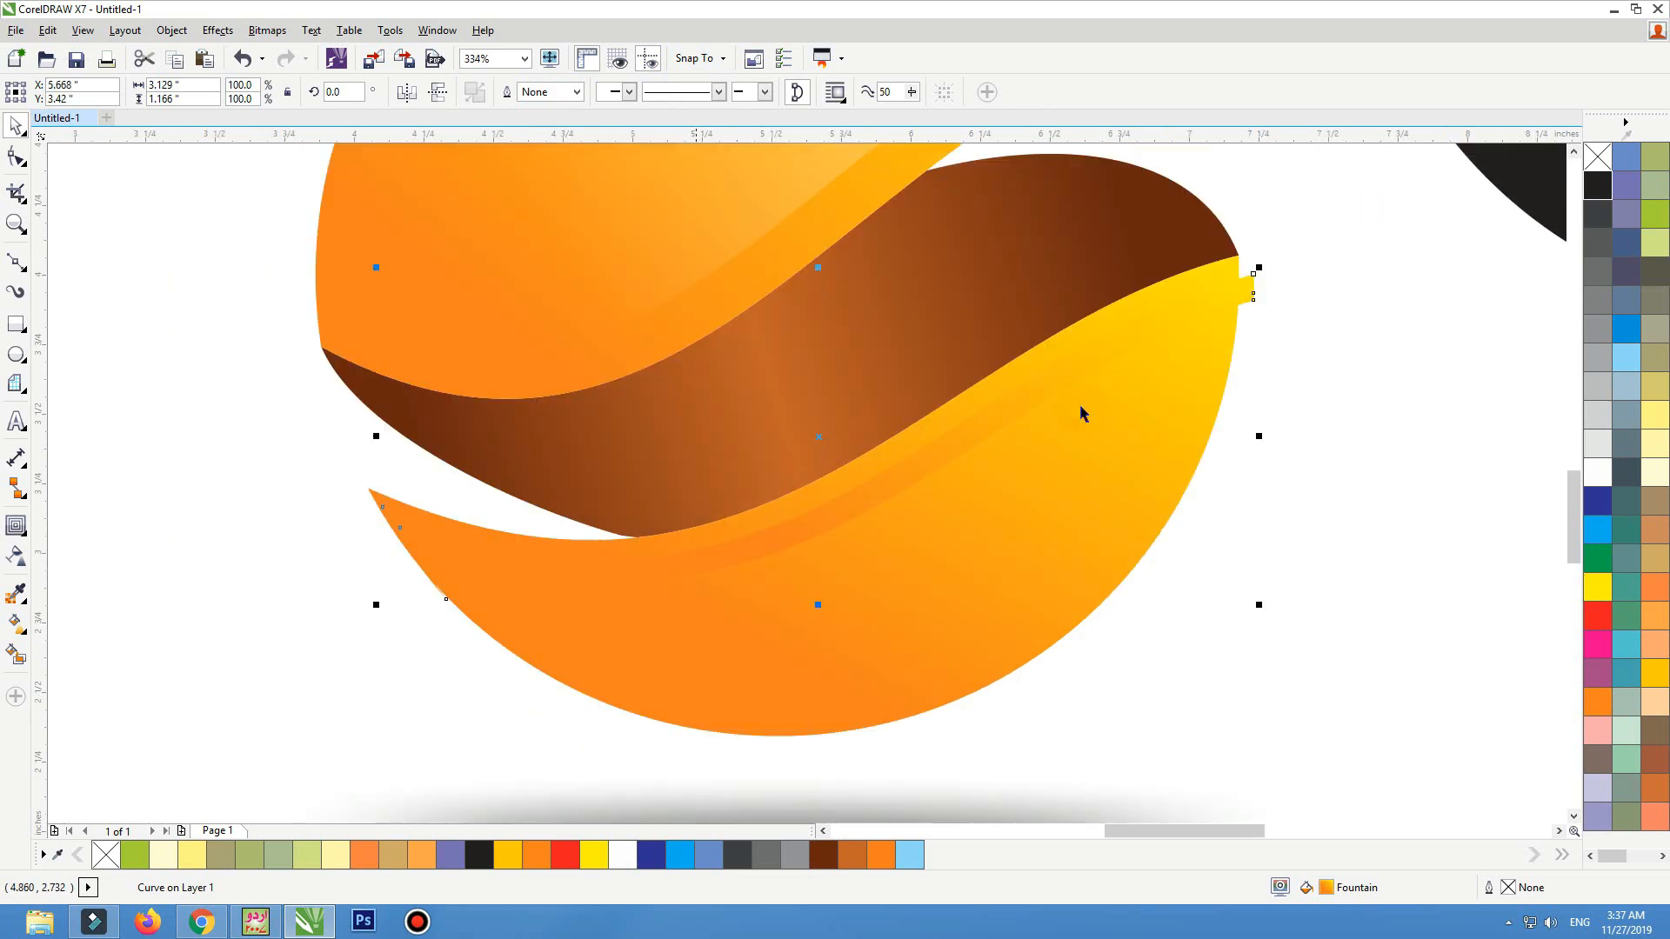
drag(1239, 294, 1225, 296)
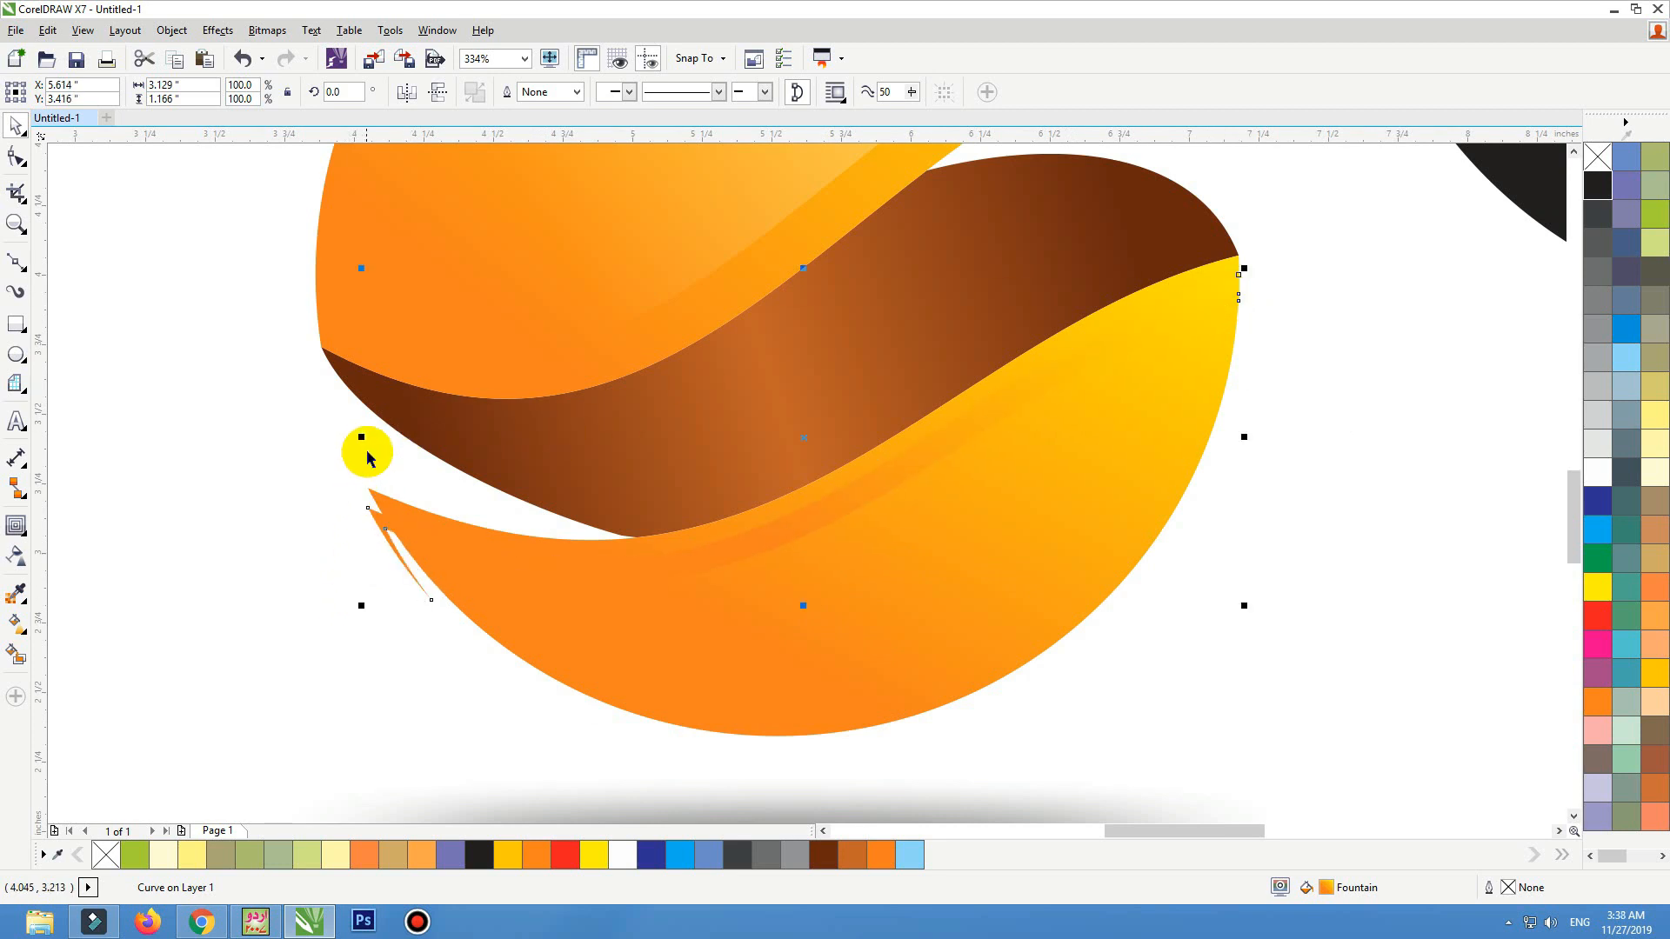
drag(361, 438, 374, 435)
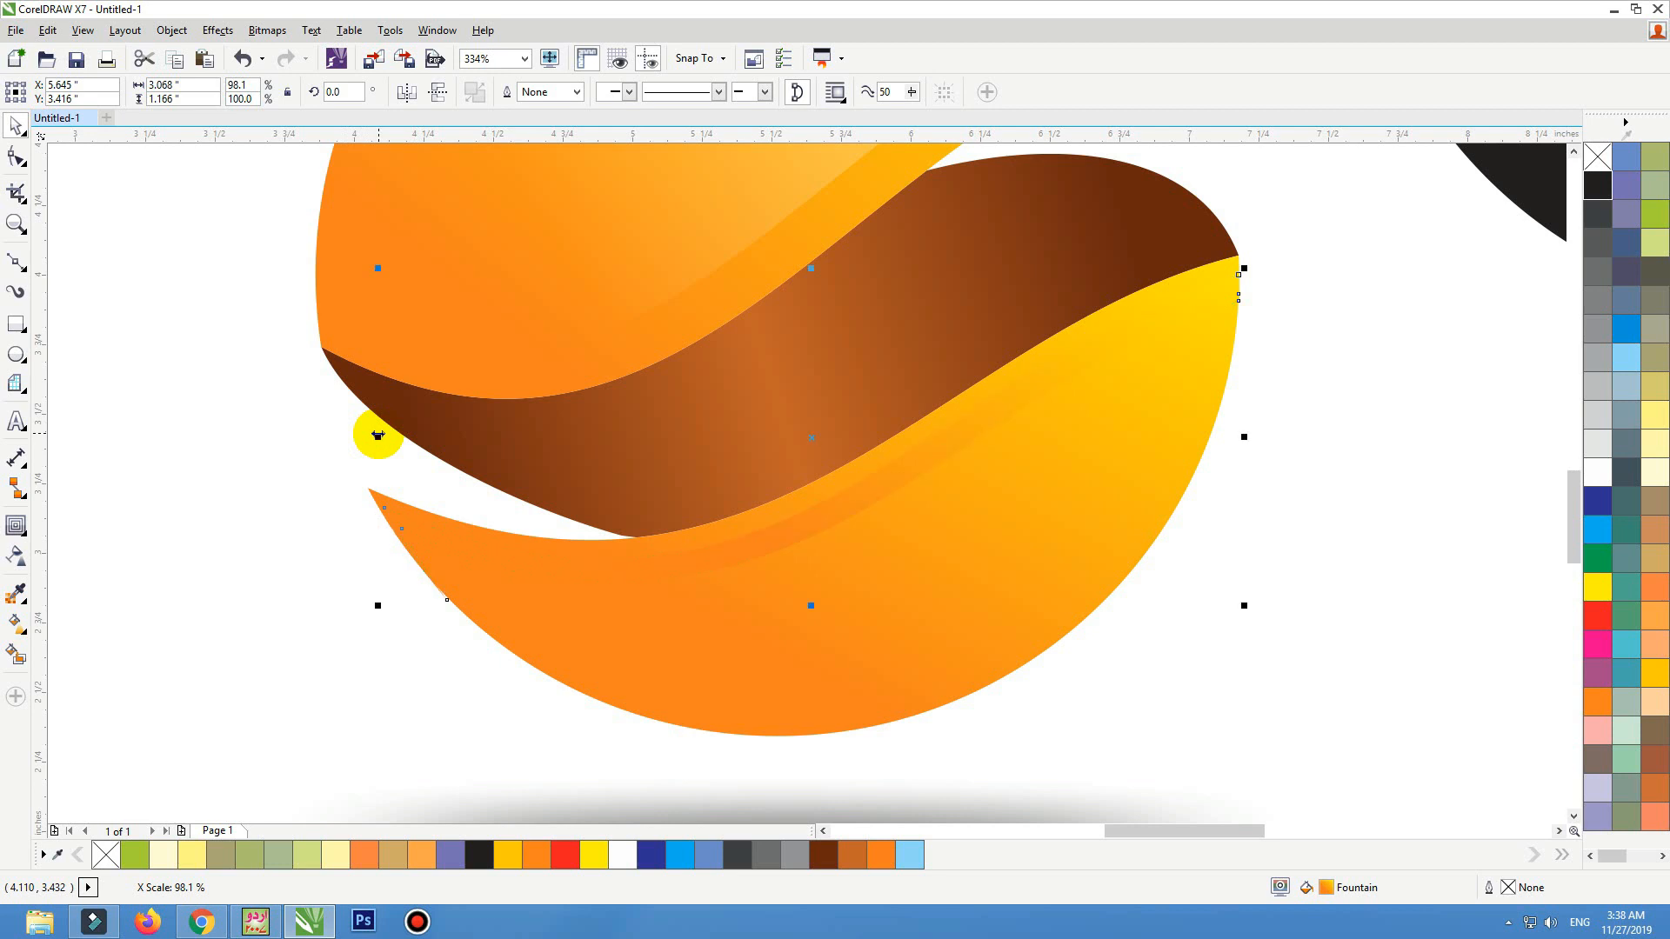
Give the lower strip a linear gradient from orange at its upper right end to yellow near its lower left end
click(1600, 696)
key(g)
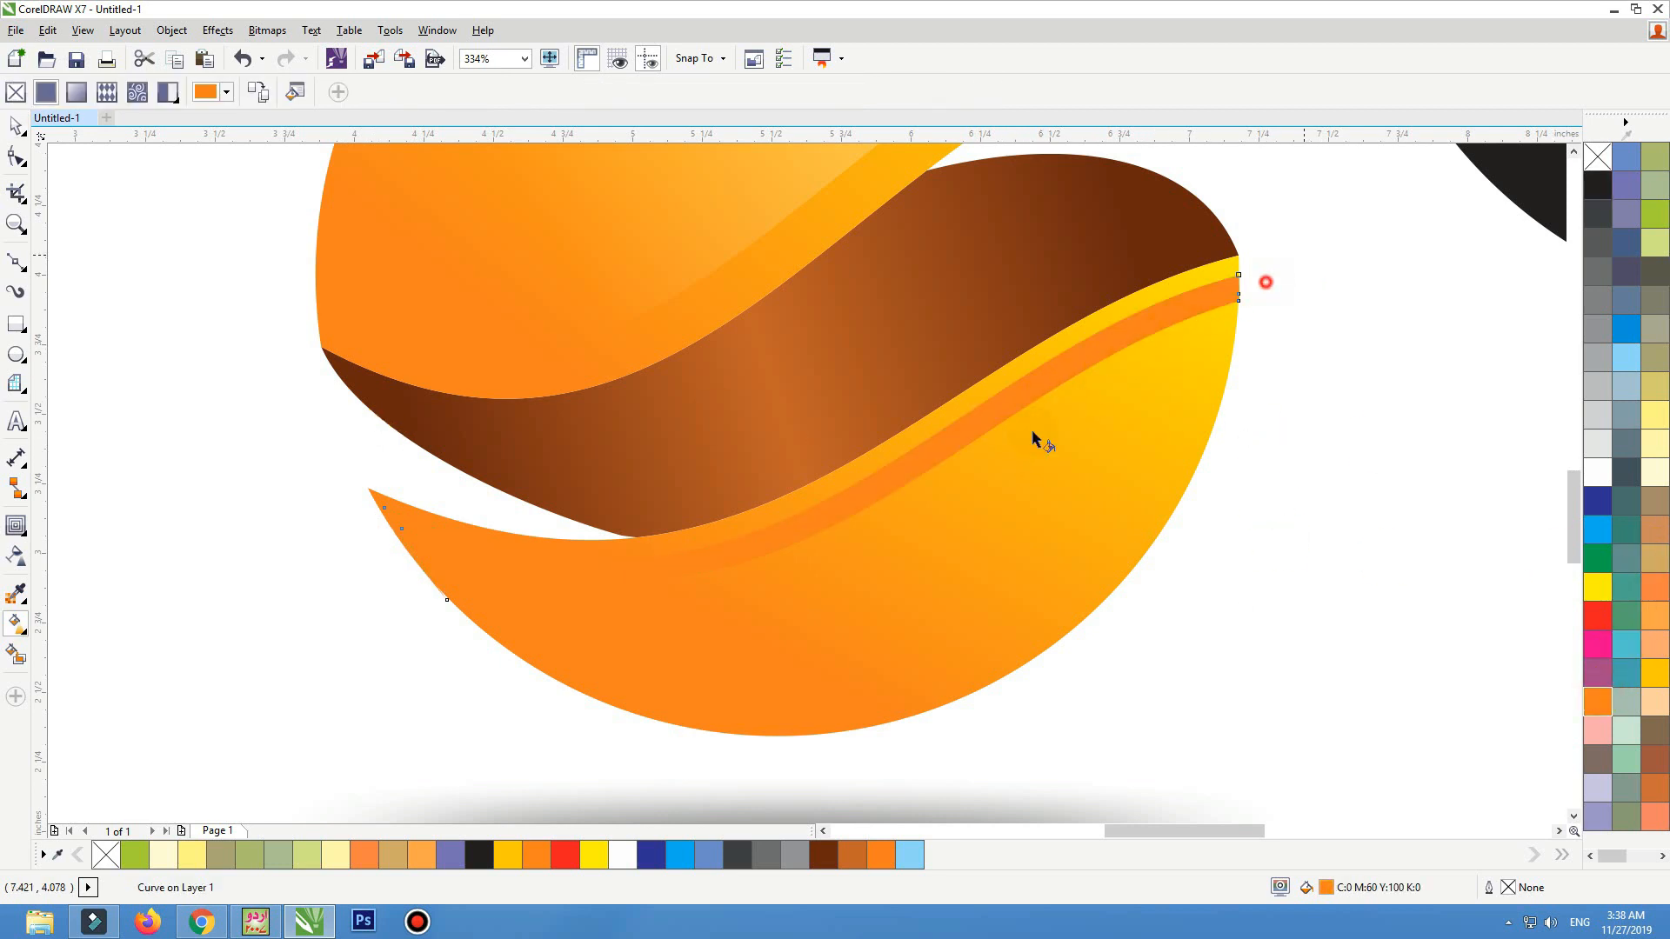
drag(1303, 254, 593, 587)
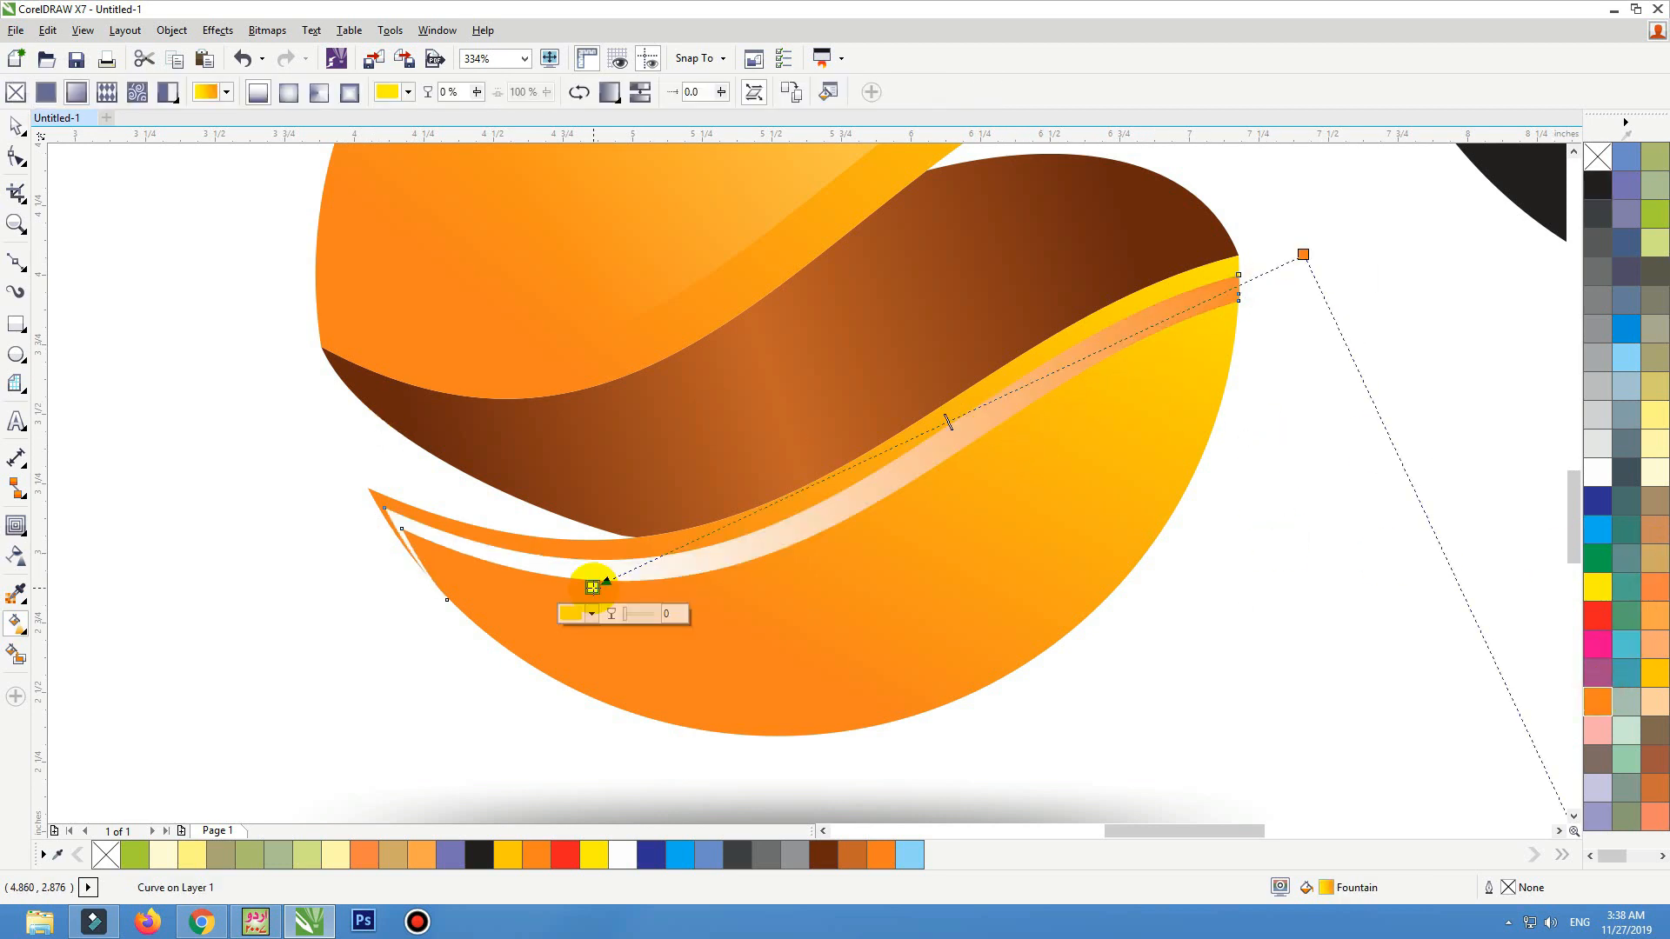
click(1600, 594)
key(space)
key(space)
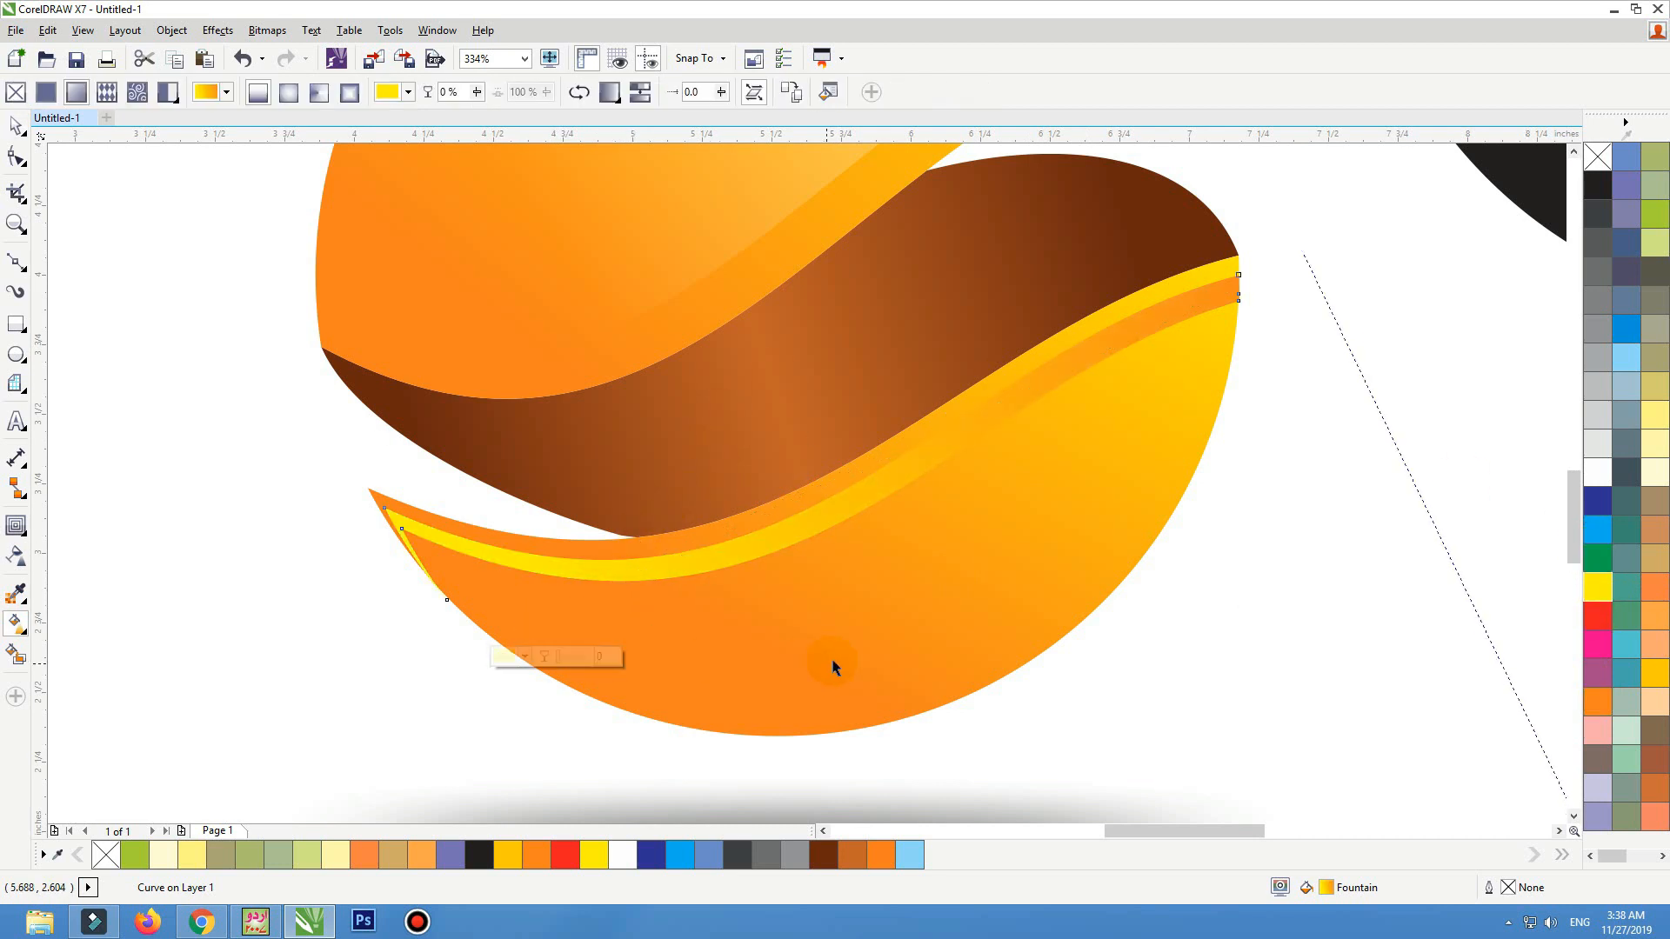
key(space)
Copy the upper orange piece below the logo and trim it with an offset duplicate to get a thin lower-edge strip
scroll(656, 615, down, 2)
scroll(656, 616, down, 1)
click(518, 601)
key(F2)
drag(490, 412, 973, 644)
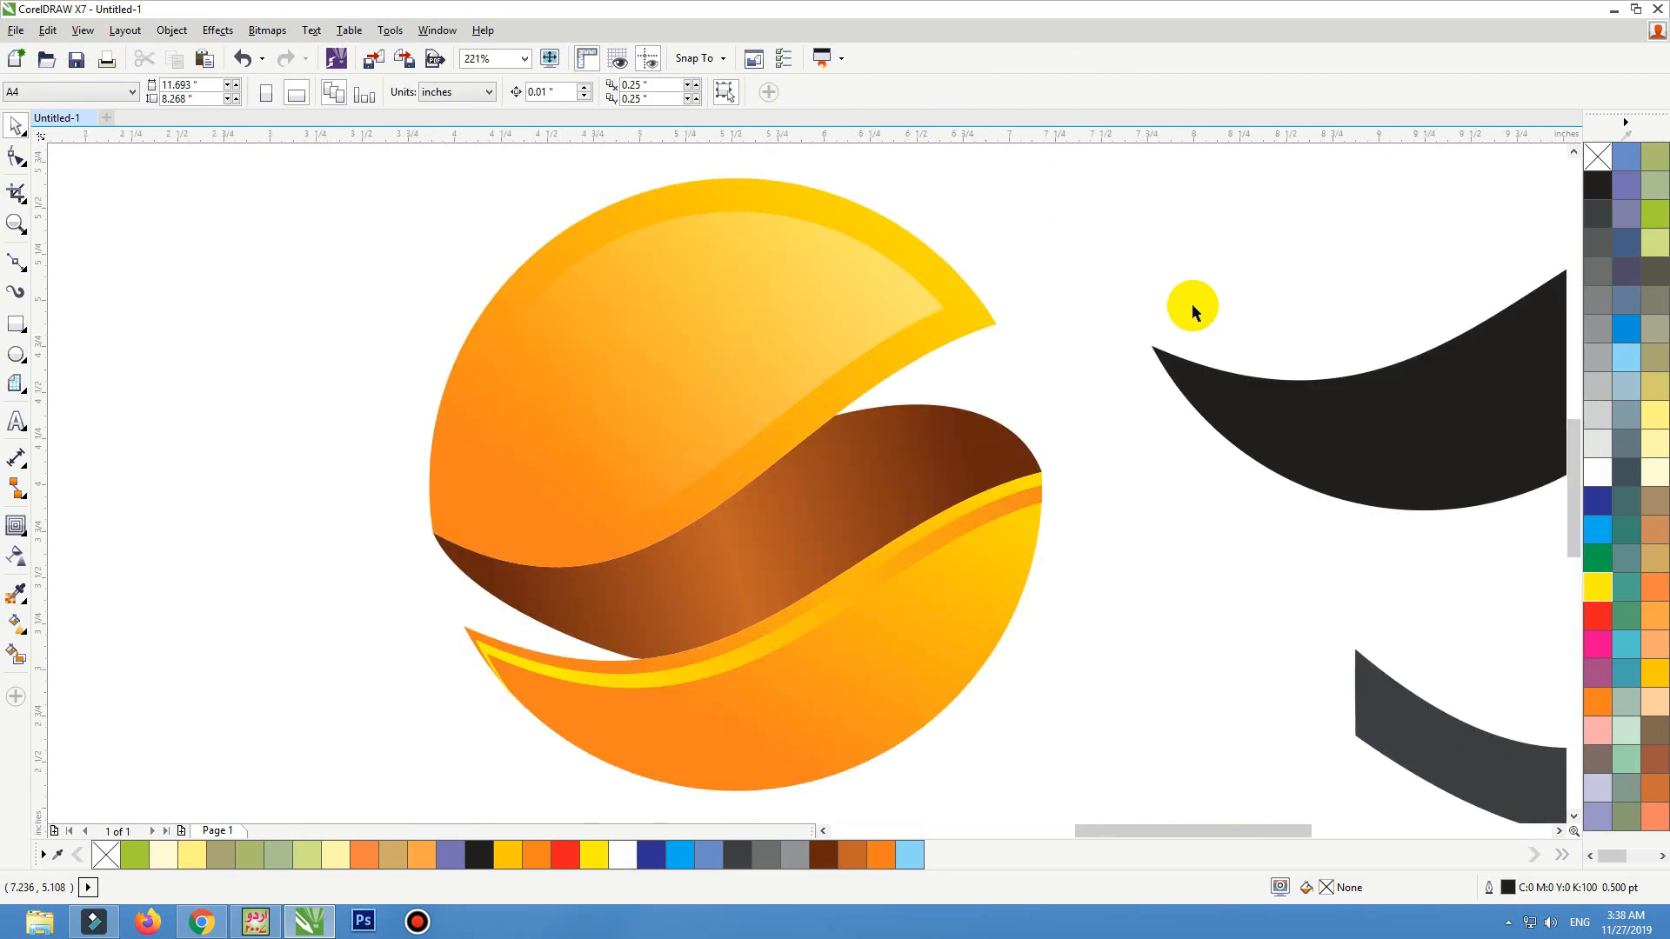
click(631, 426)
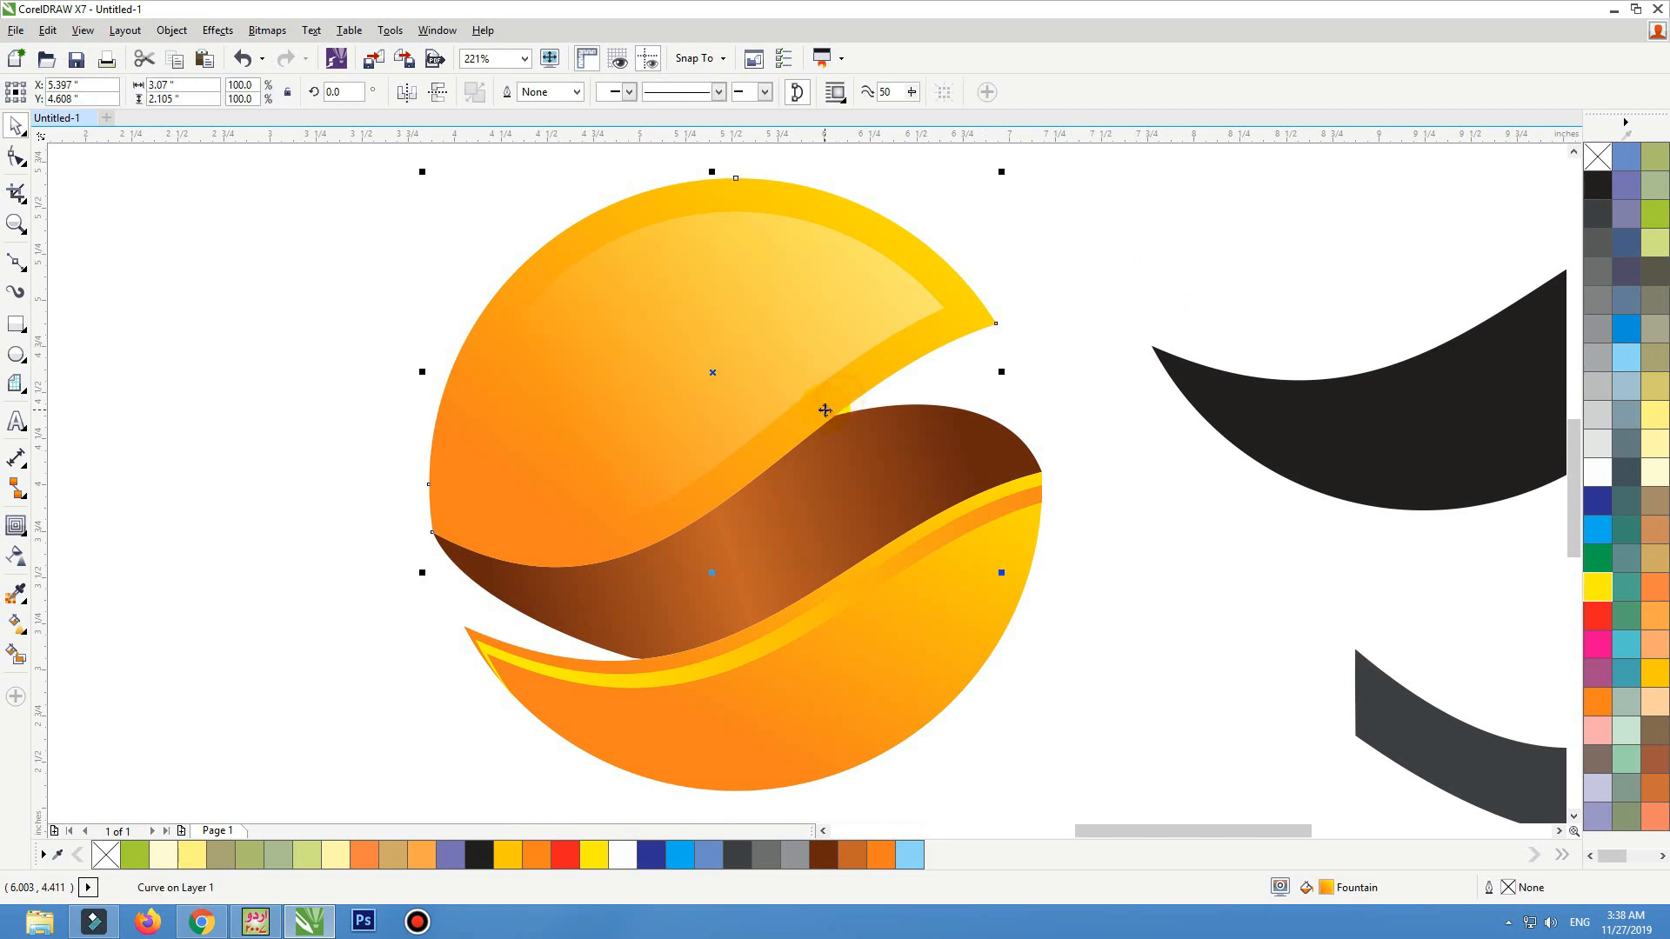
scroll(824, 410, down, 2)
drag(825, 410, 1027, 679)
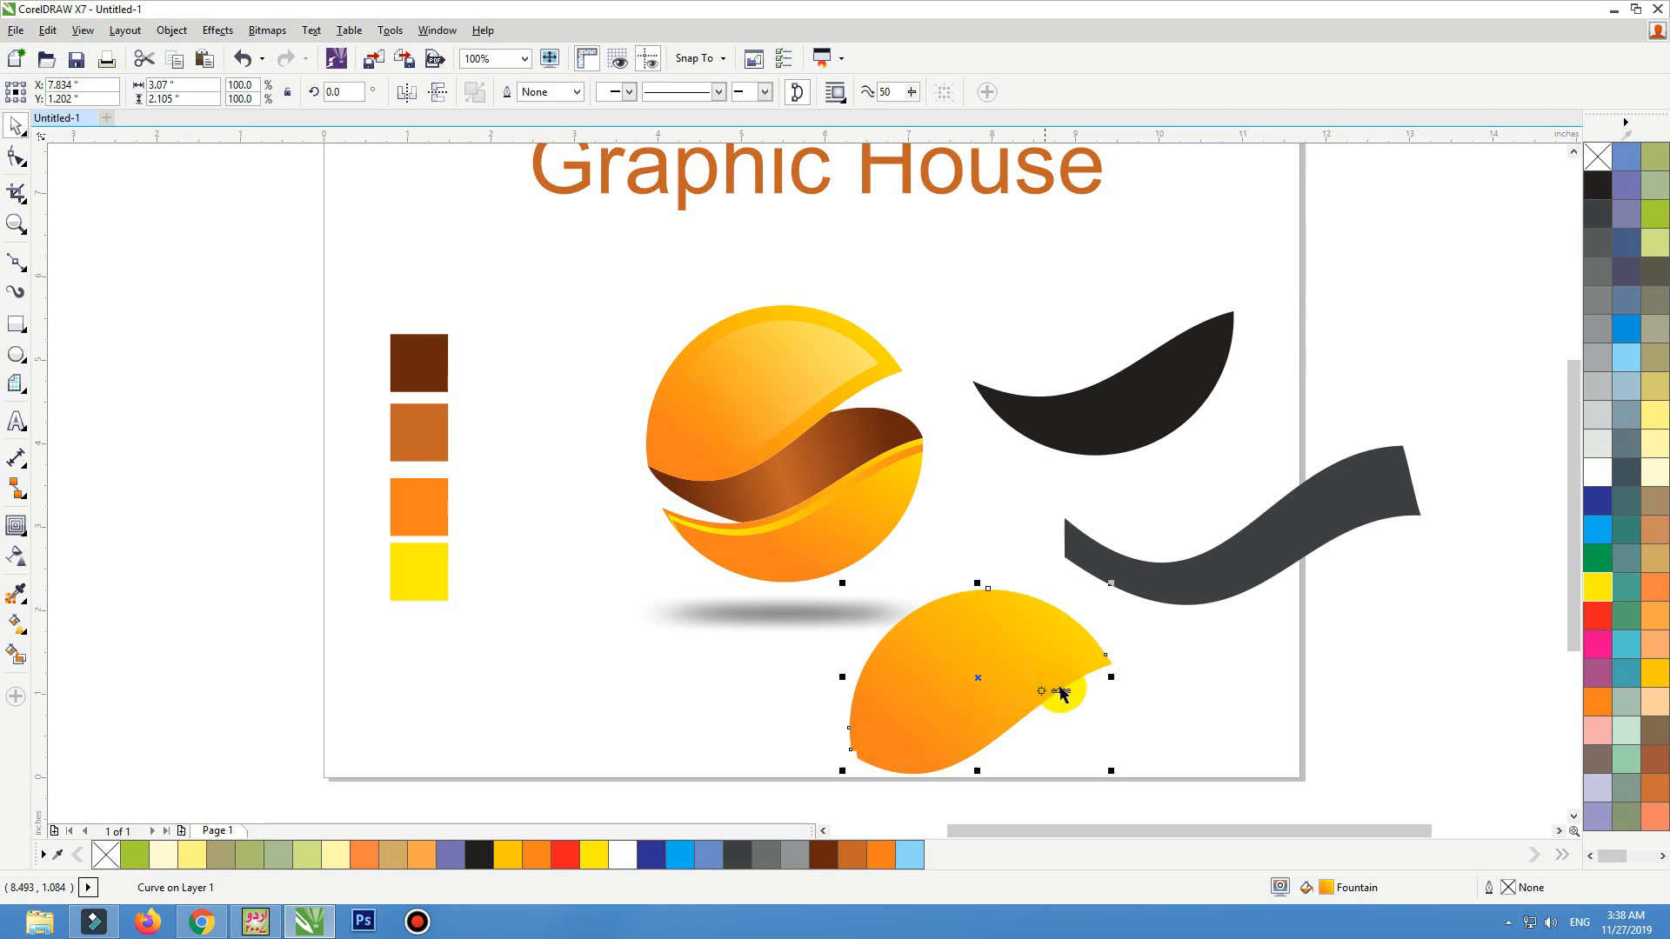
click(1218, 711)
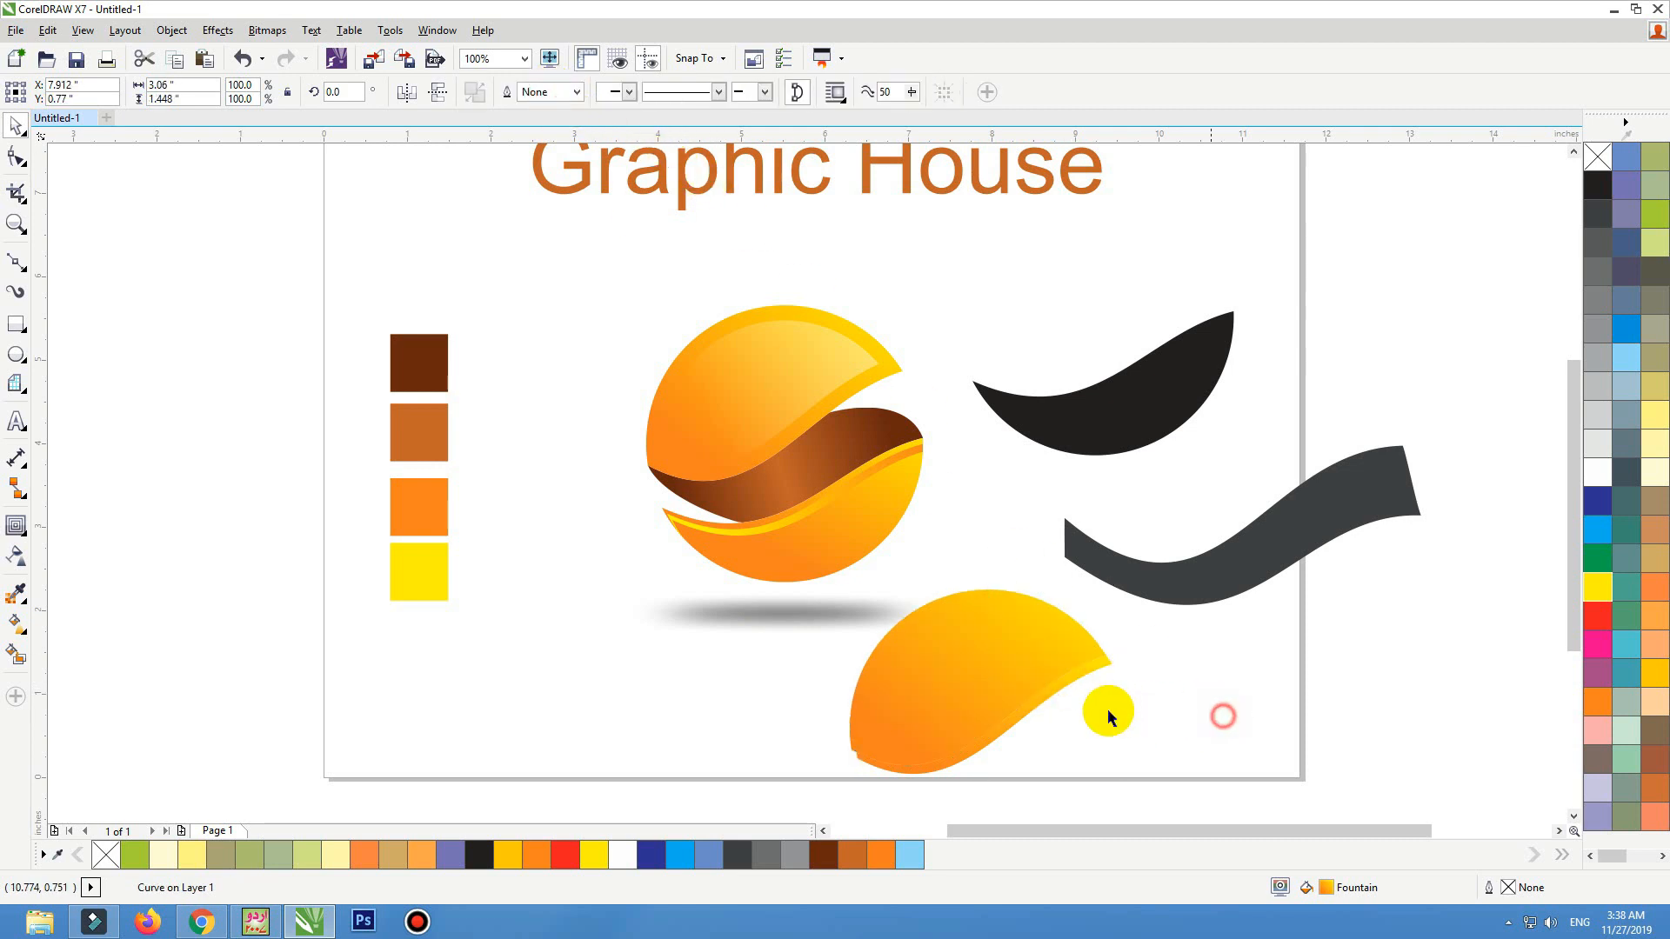
Place the new strip along the upper orange piece's lower edge and narrow it to 98.9% width to fit the outline
drag(1056, 697, 832, 392)
key(F2)
drag(948, 350, 533, 515)
drag(1355, 228, 1367, 221)
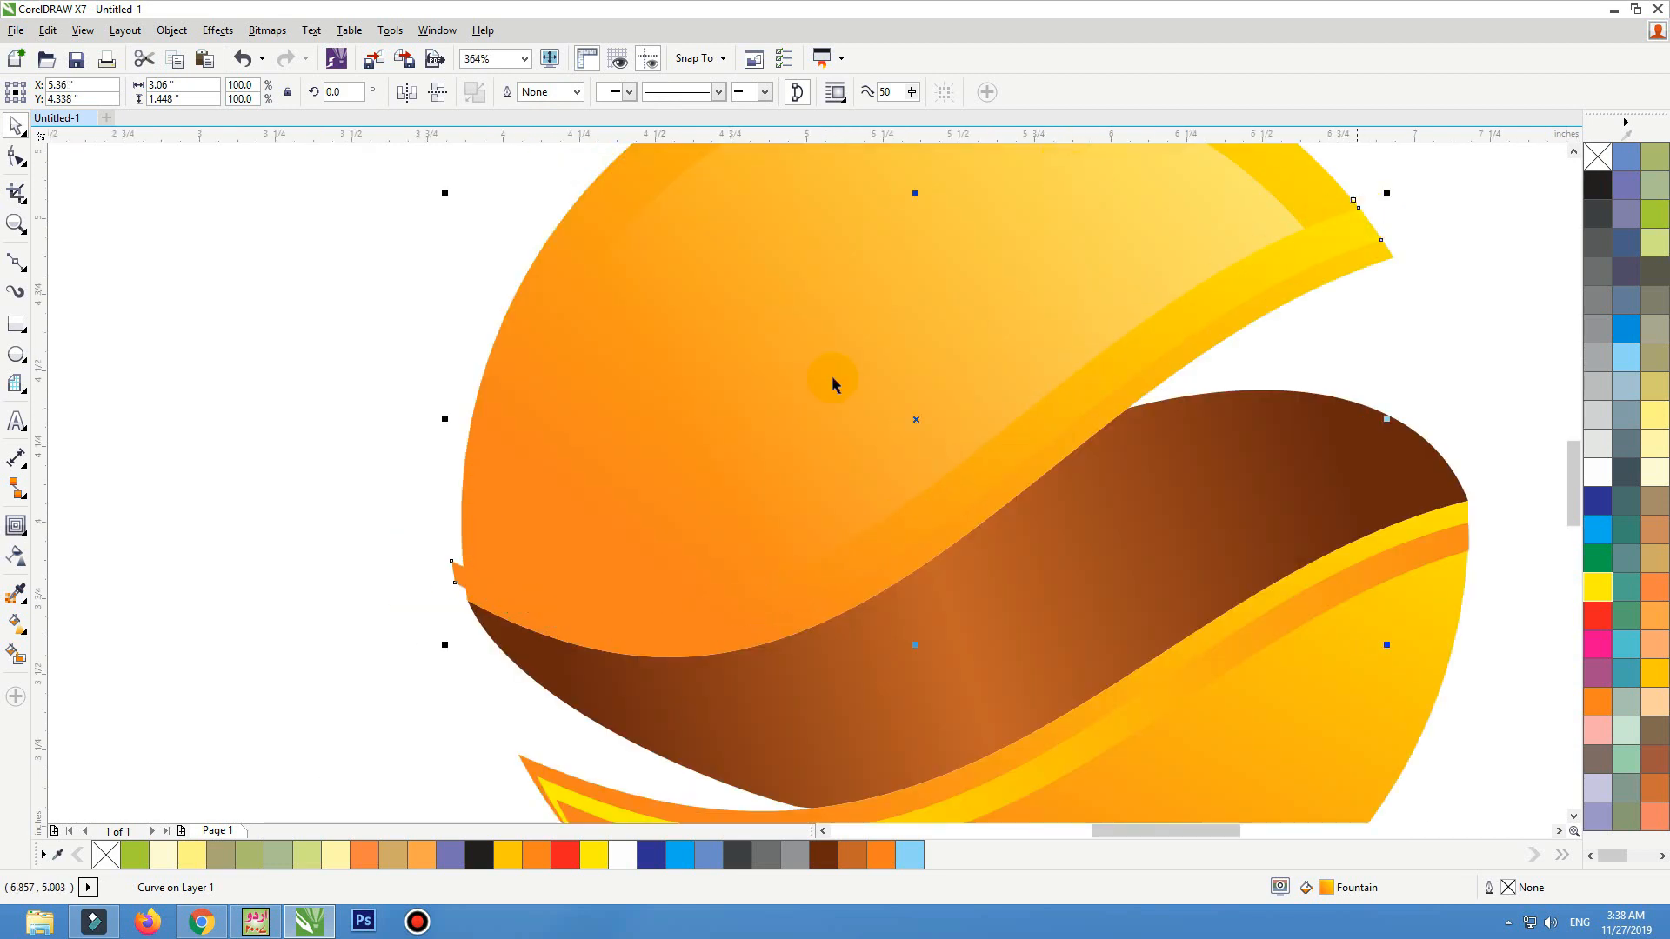
drag(443, 418, 455, 418)
click(316, 458)
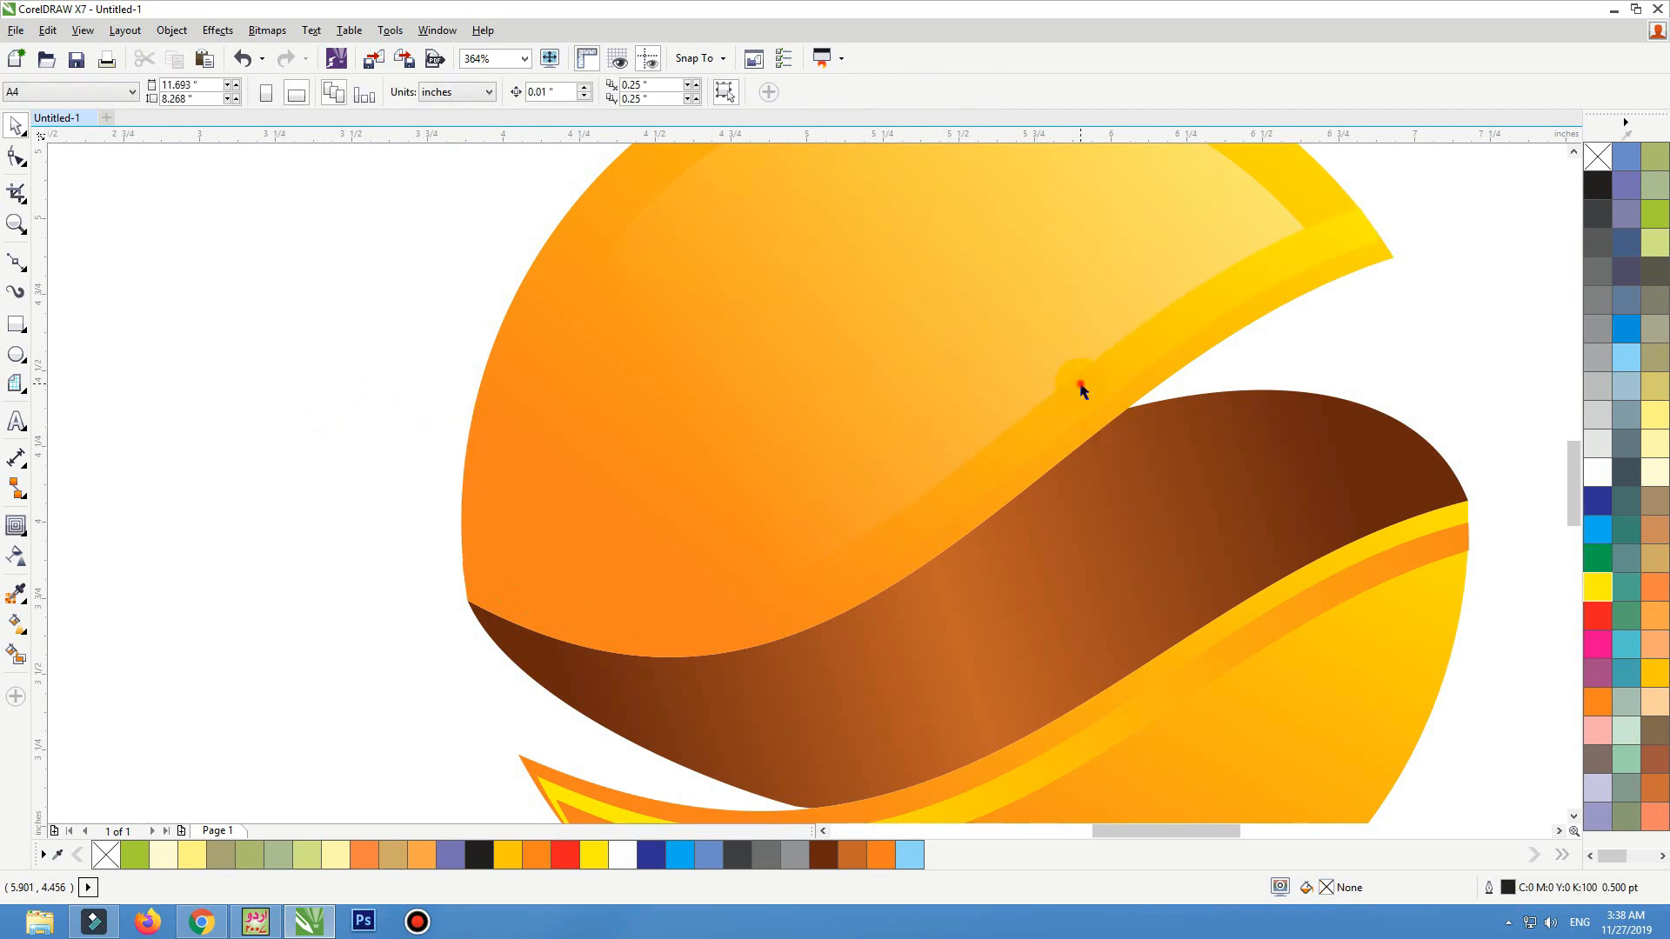
Apply a linear gradient to the upper strip from orange at the right to yellow beyond the logo's lower left
key(g)
click(624, 600)
key(F3)
mouse_move(1230, 343)
mouse_down()
mouse_move(530, 585)
mouse_move(563, 561)
mouse_move(550, 512)
mouse_up()
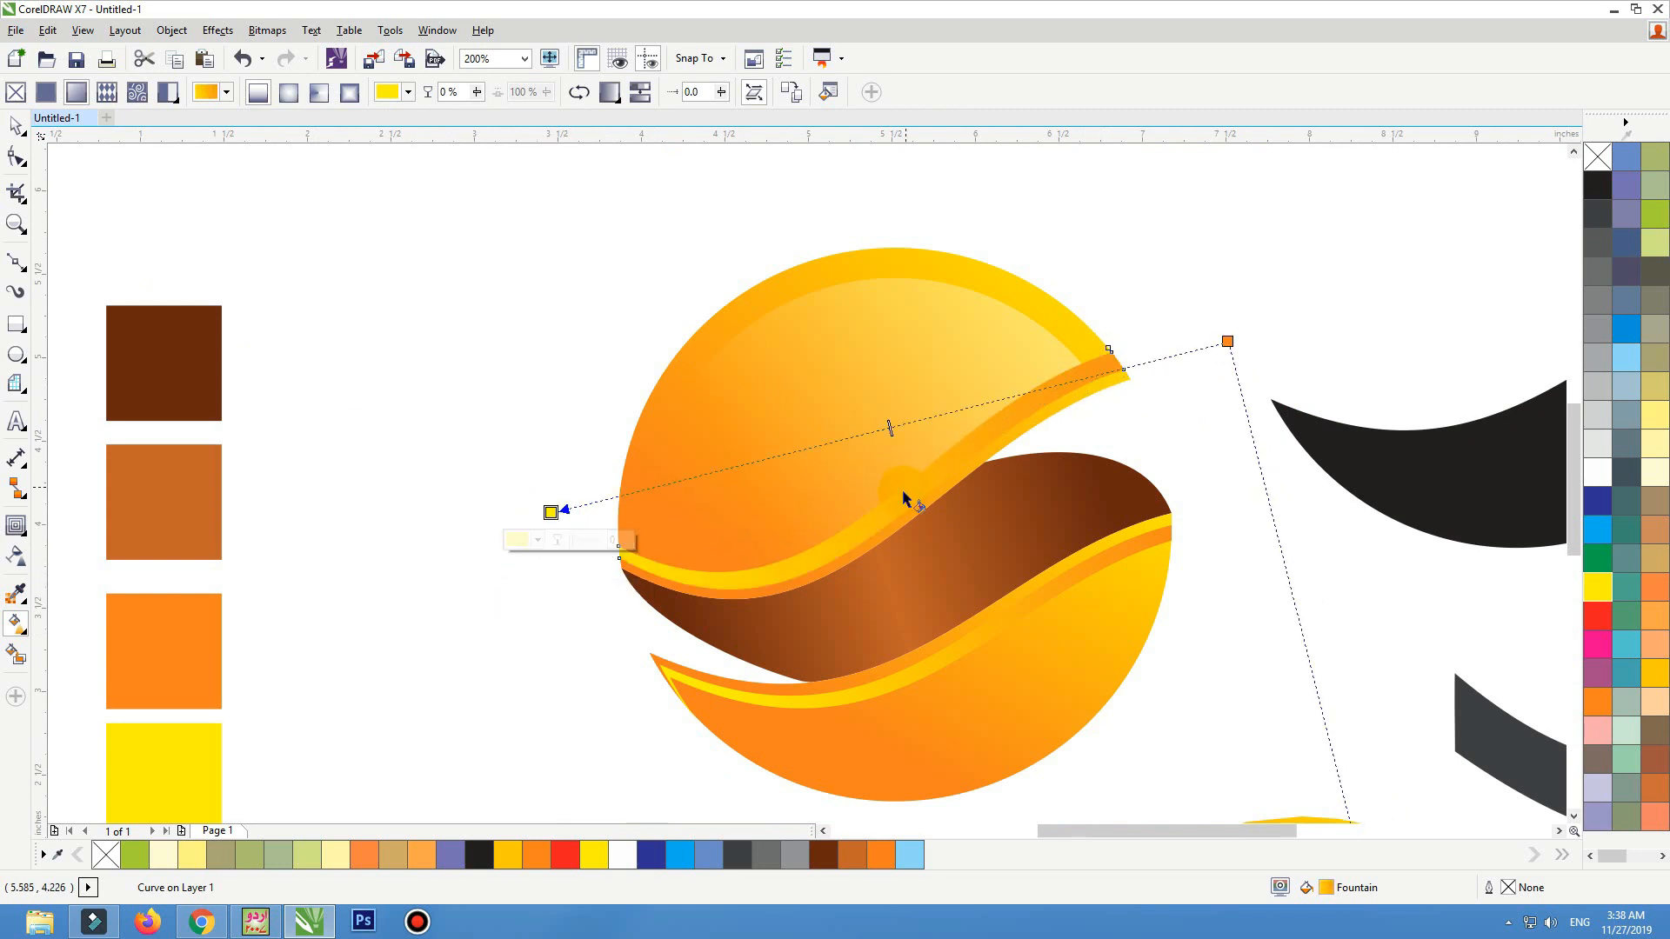
drag(890, 427, 600, 451)
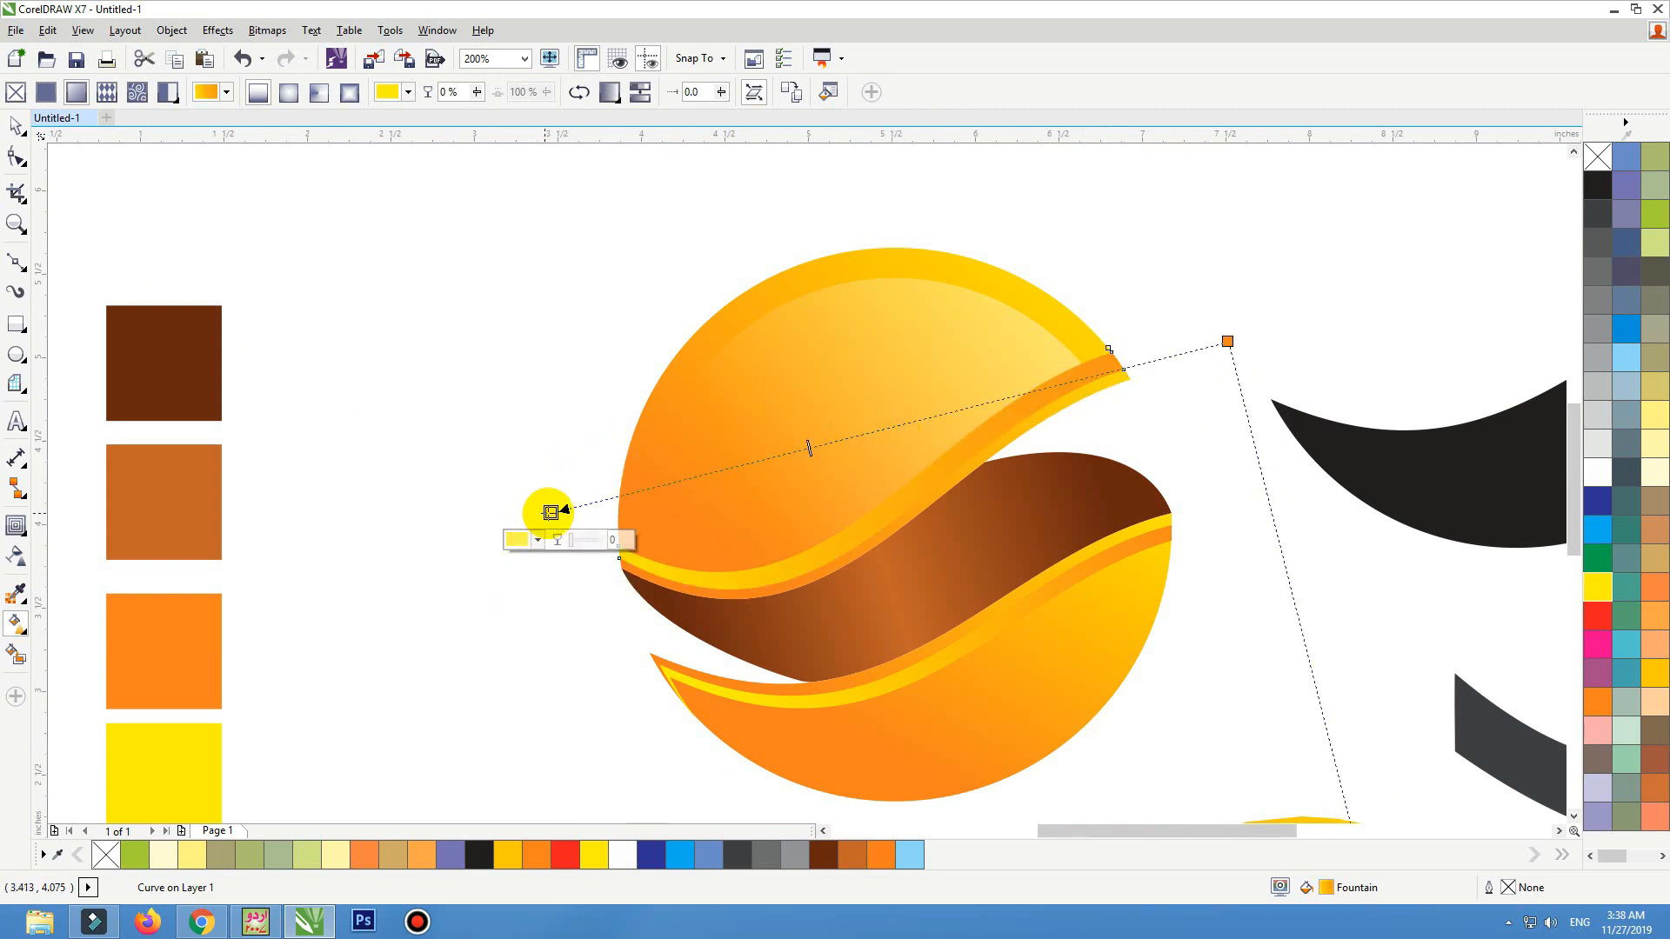
drag(550, 513, 440, 723)
key(space)
scroll(957, 365, down, 1)
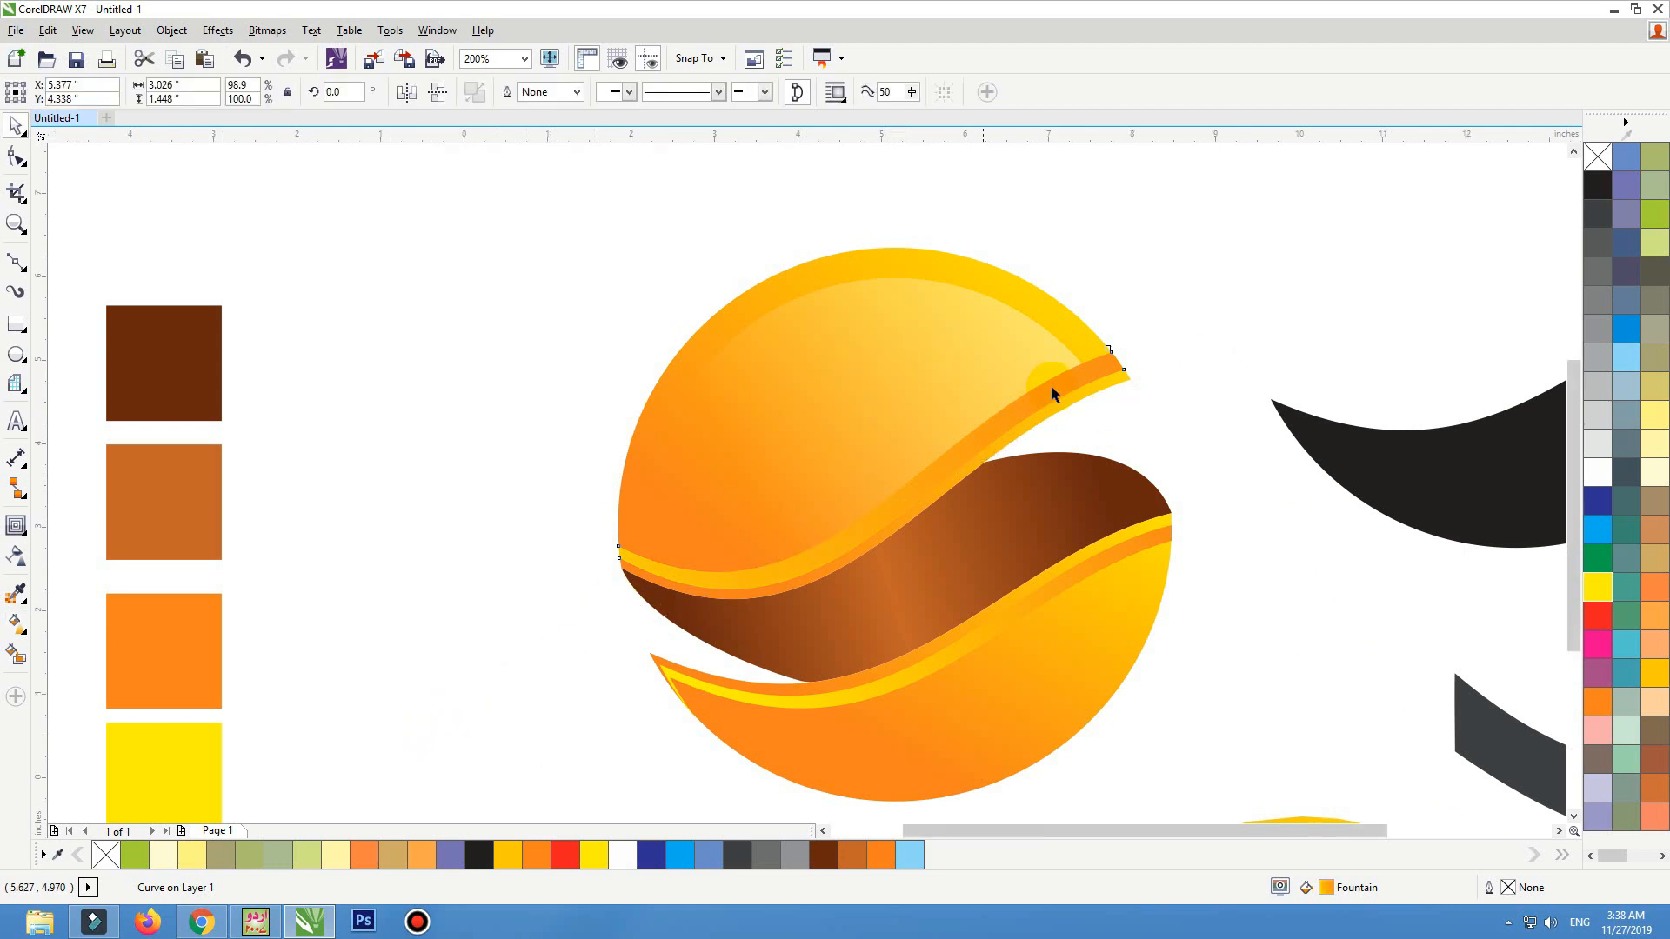
click(1219, 360)
Extend the lower strip's gradient so its yellow end lies farther out beyond the logo's lower left
scroll(1028, 404, down, 1)
key(F2)
drag(1191, 328, 762, 580)
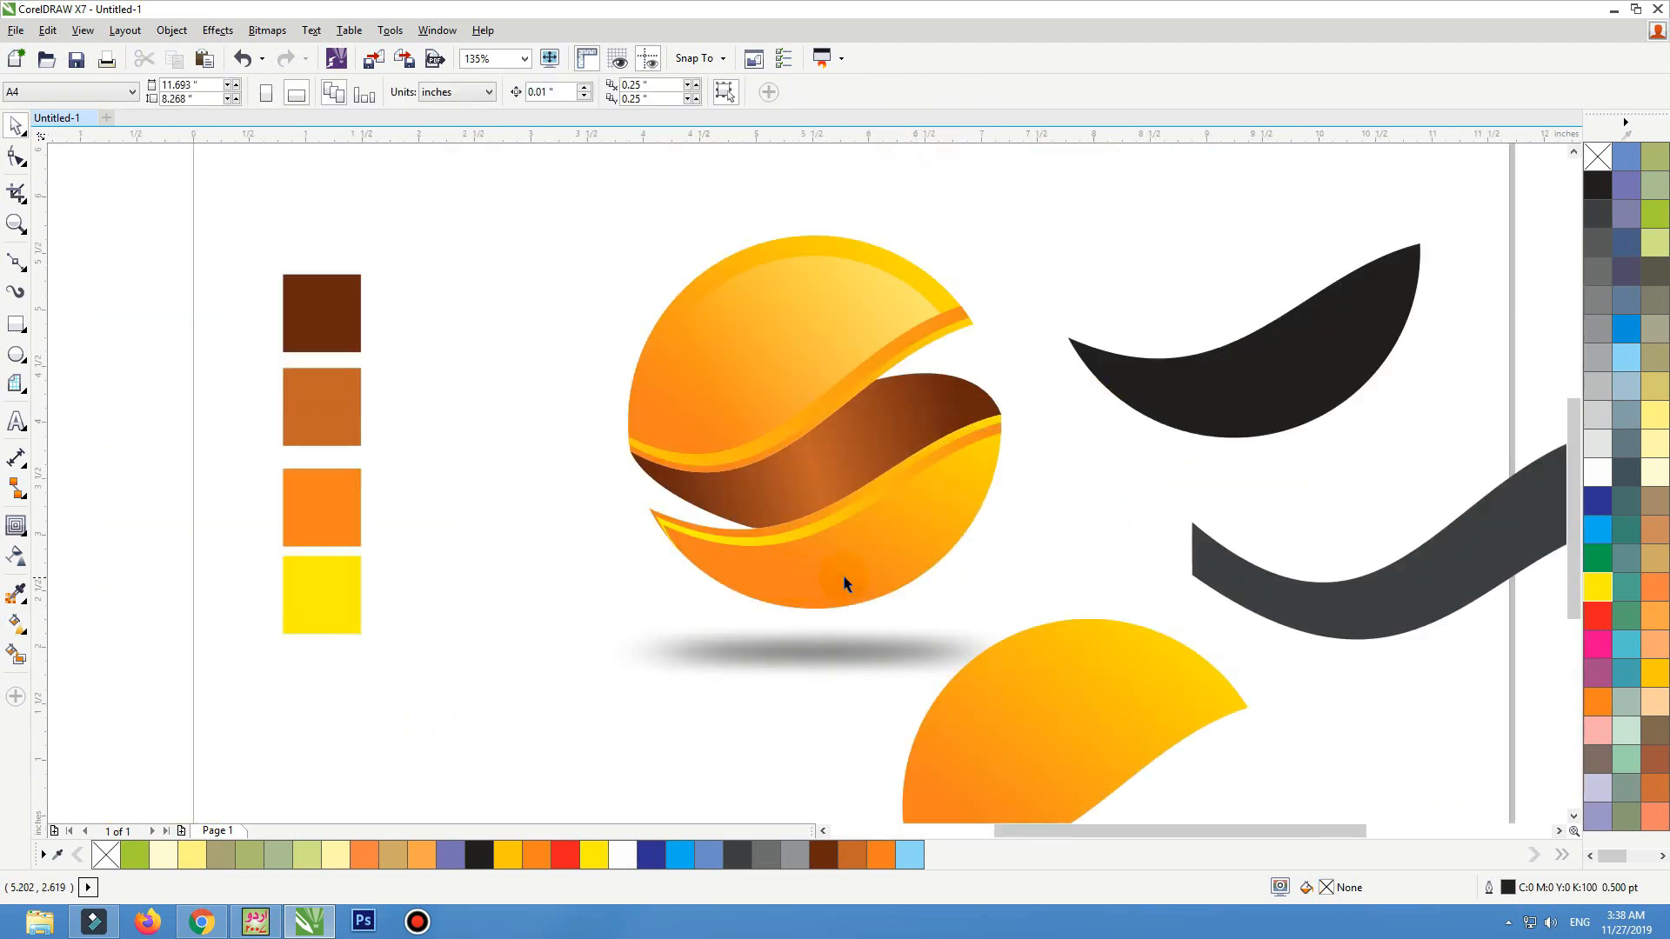
click(871, 505)
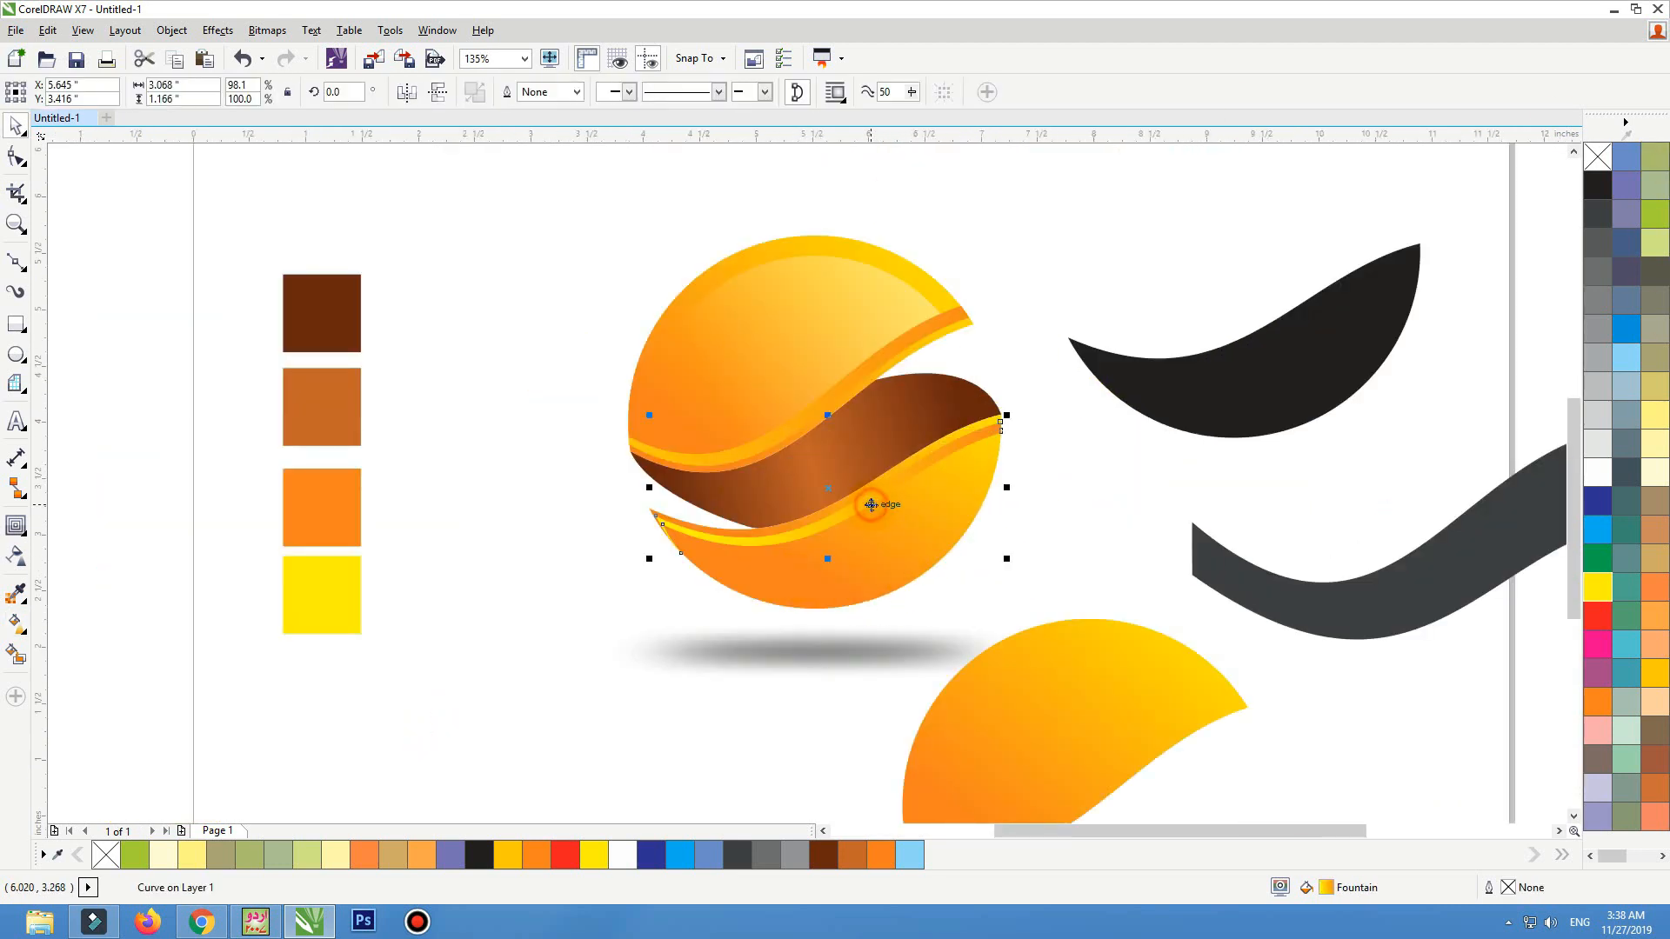
key(g)
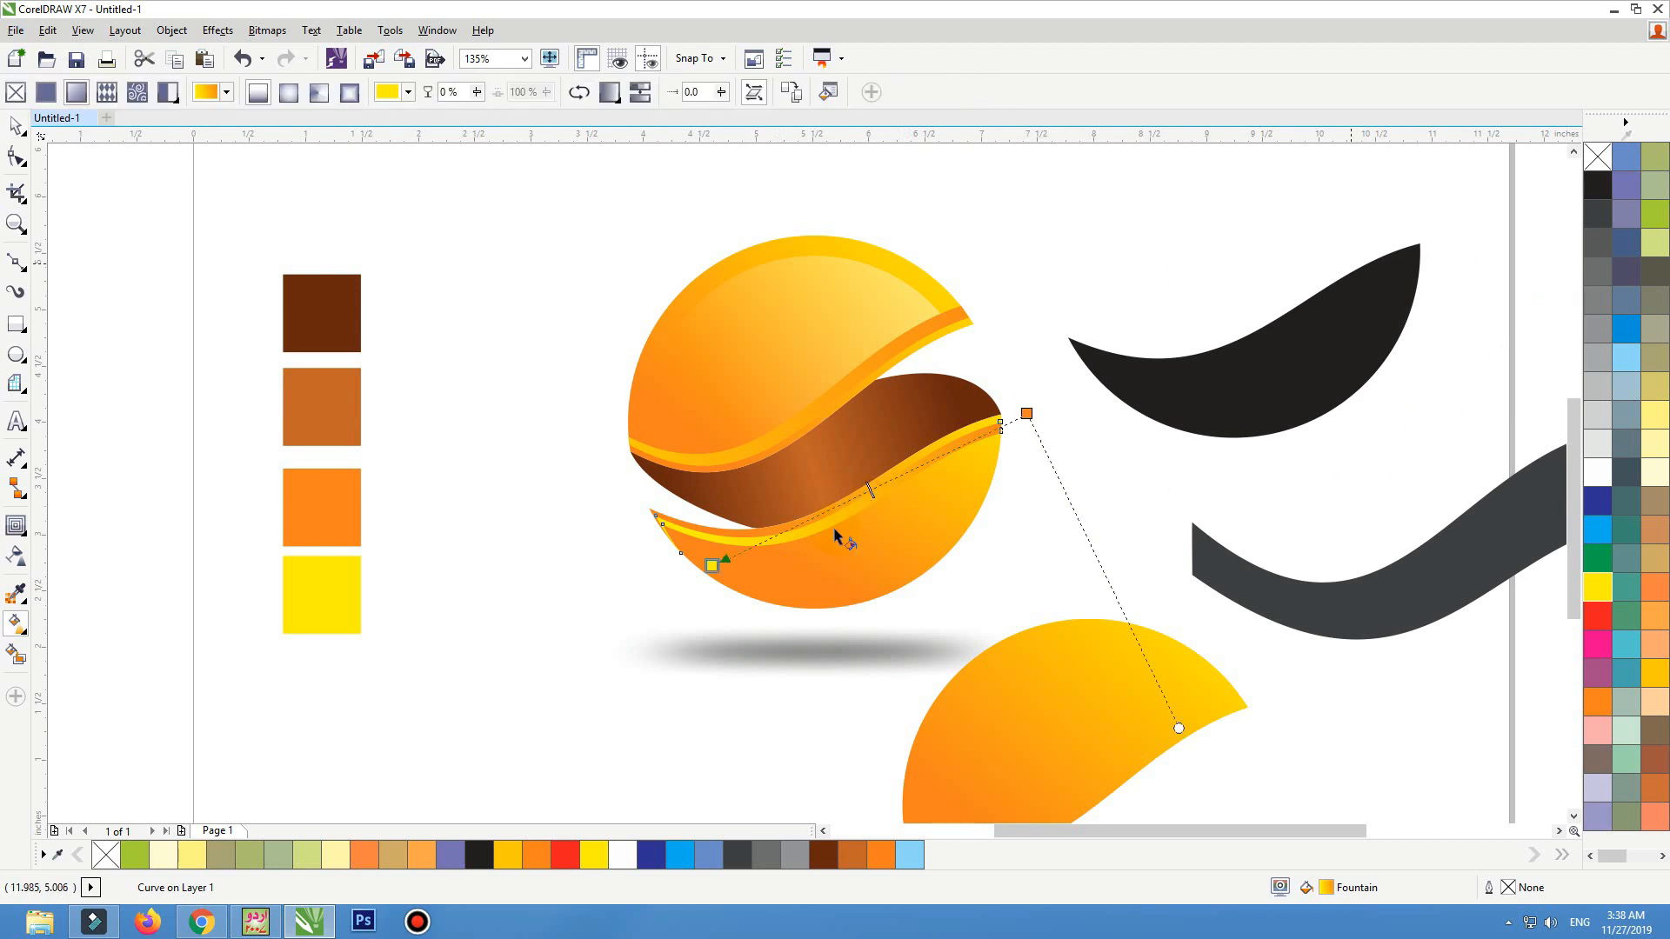
drag(712, 566, 577, 634)
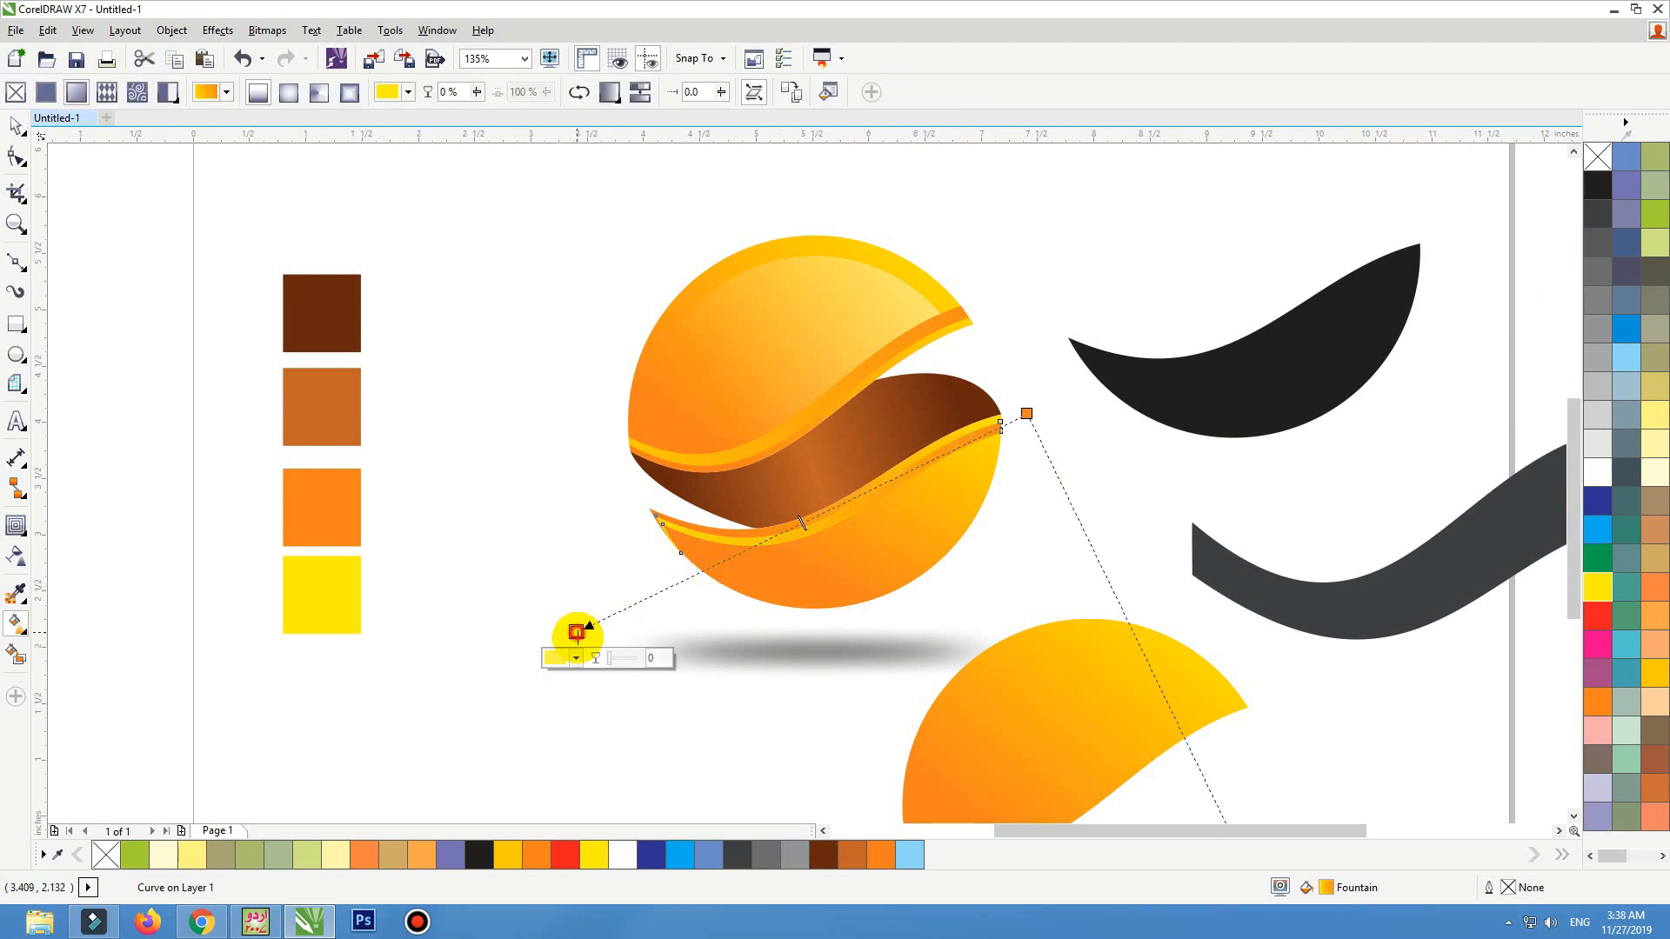
key(space)
click(1044, 358)
Delete the leftover black shape beside the logo and the leftover orange shape below it
scroll(933, 448, down, 2)
key(F2)
drag(1119, 328, 636, 635)
click(948, 424)
click(1033, 358)
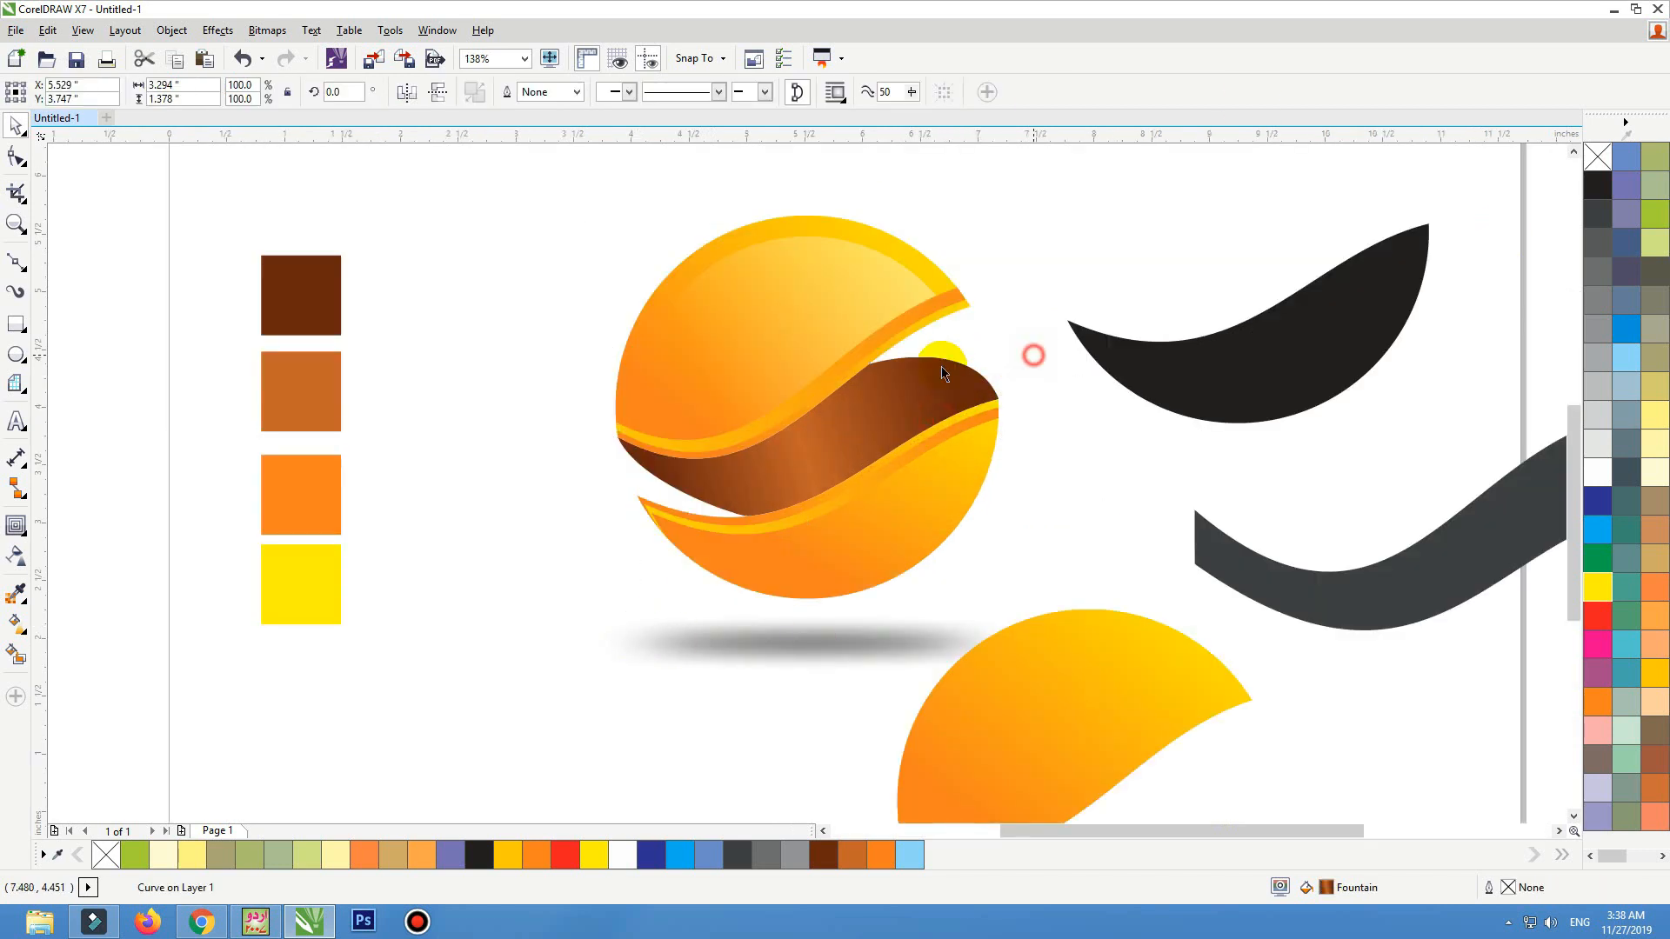
click(1229, 372)
key(Delete)
click(1088, 756)
key(Delete)
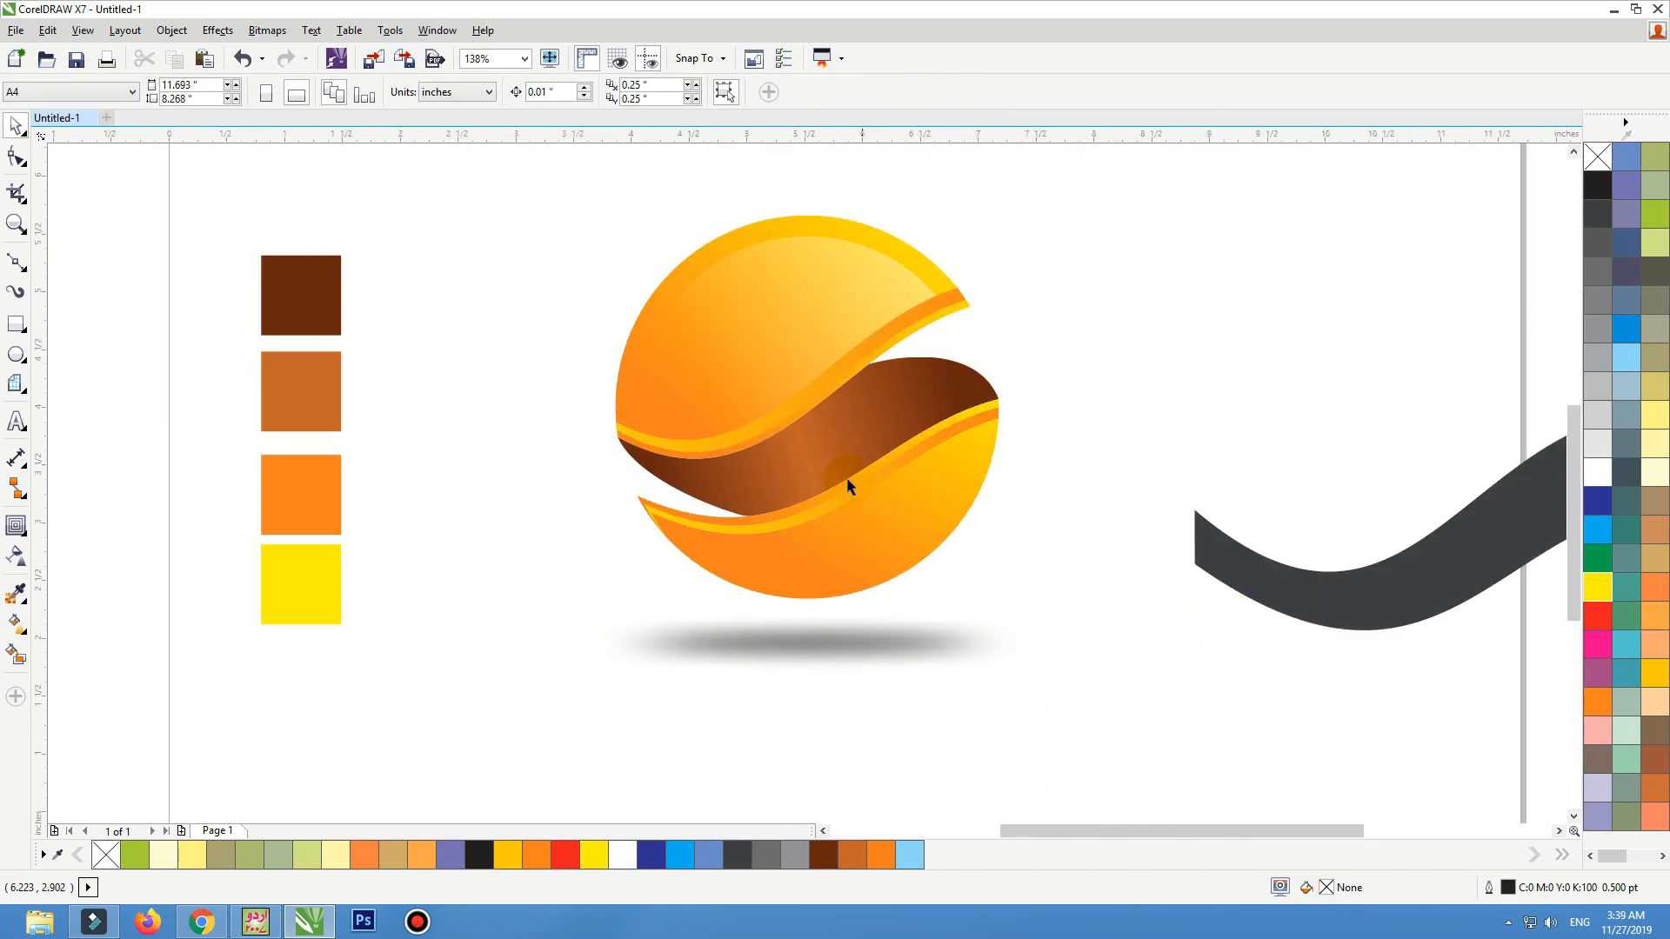
Copy the brown band to the empty space above the dark grey band and duplicate it with a slight downward offset
click(856, 420)
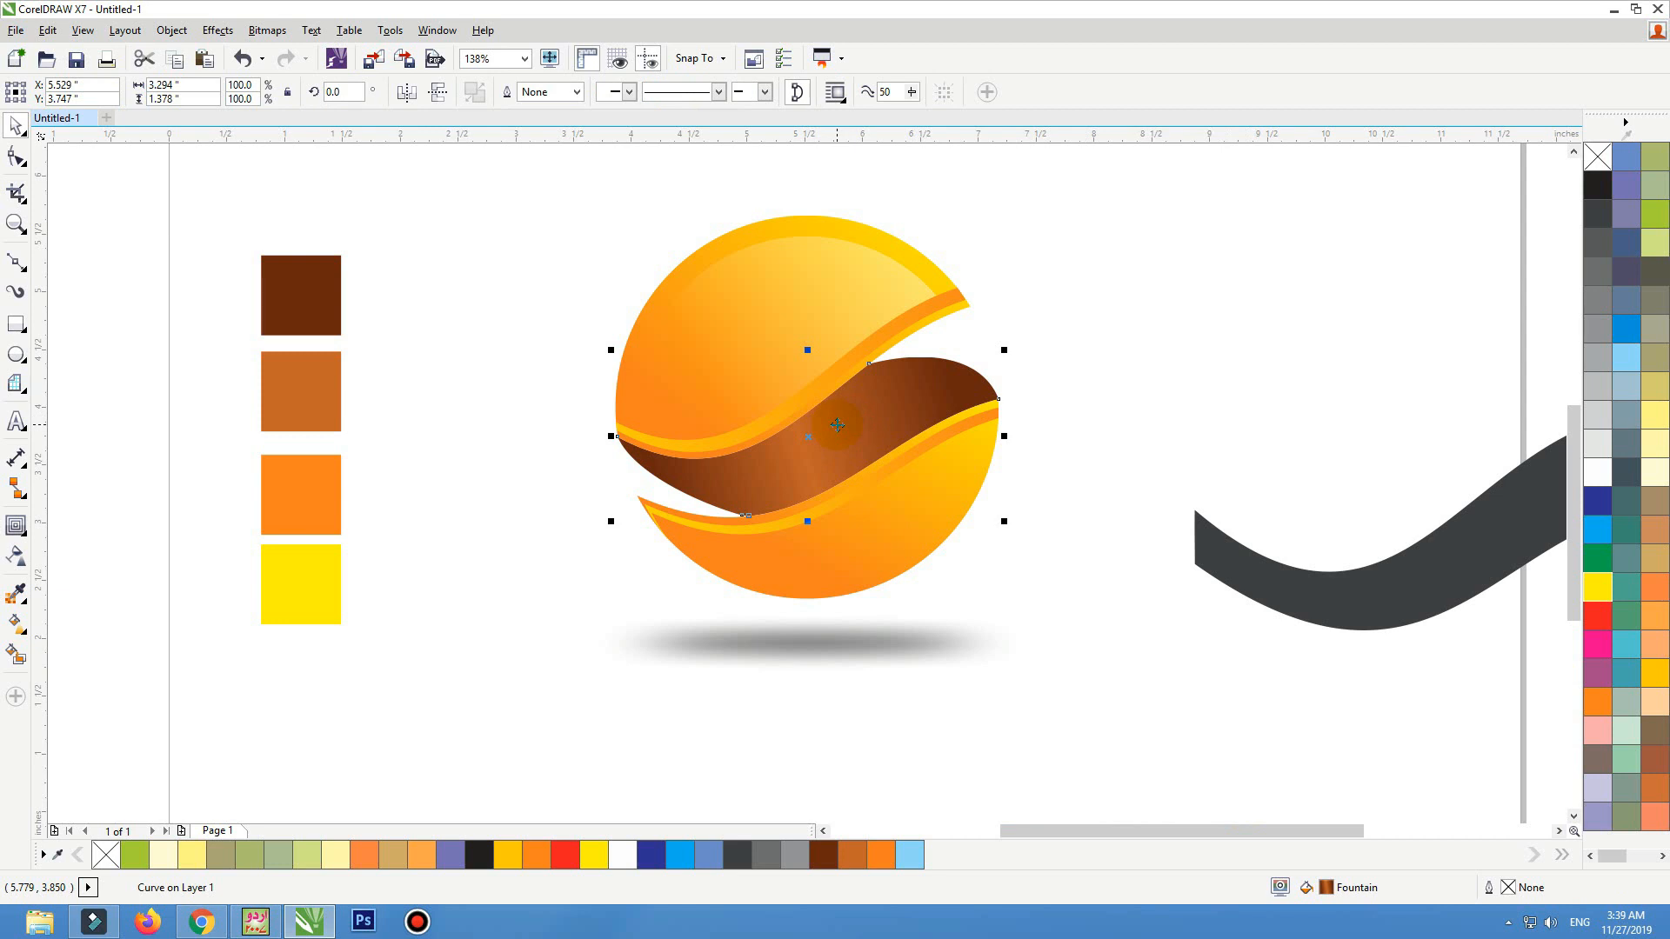
drag(858, 426, 1334, 358)
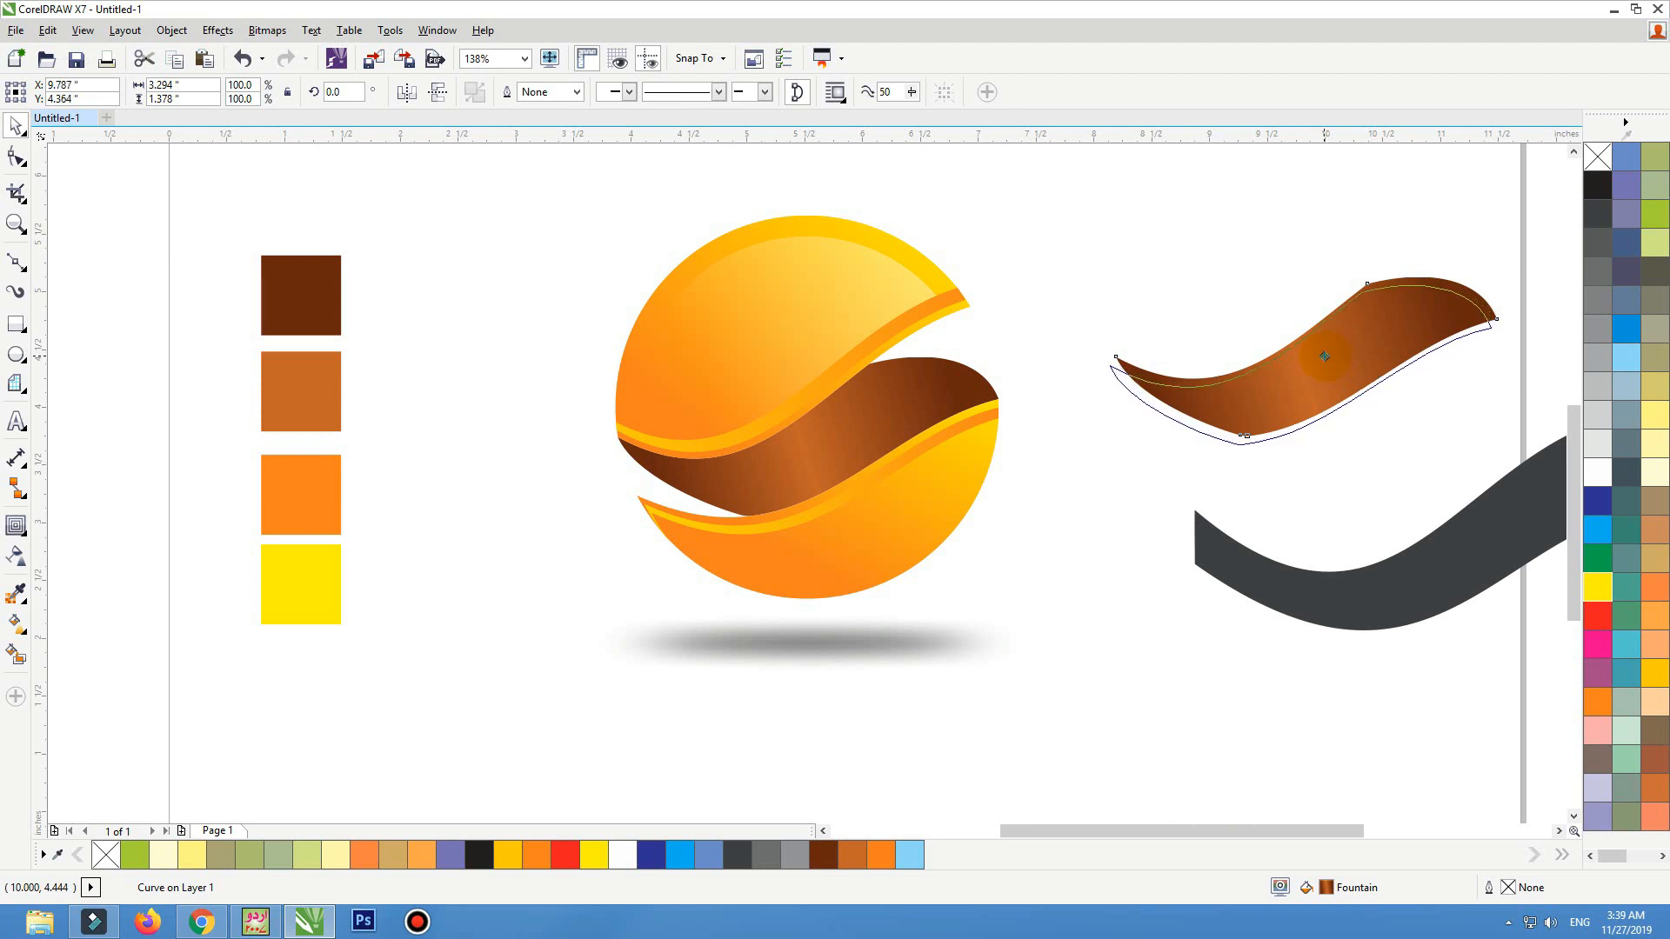
drag(1331, 357, 1331, 357)
click(1339, 268)
click(1402, 294)
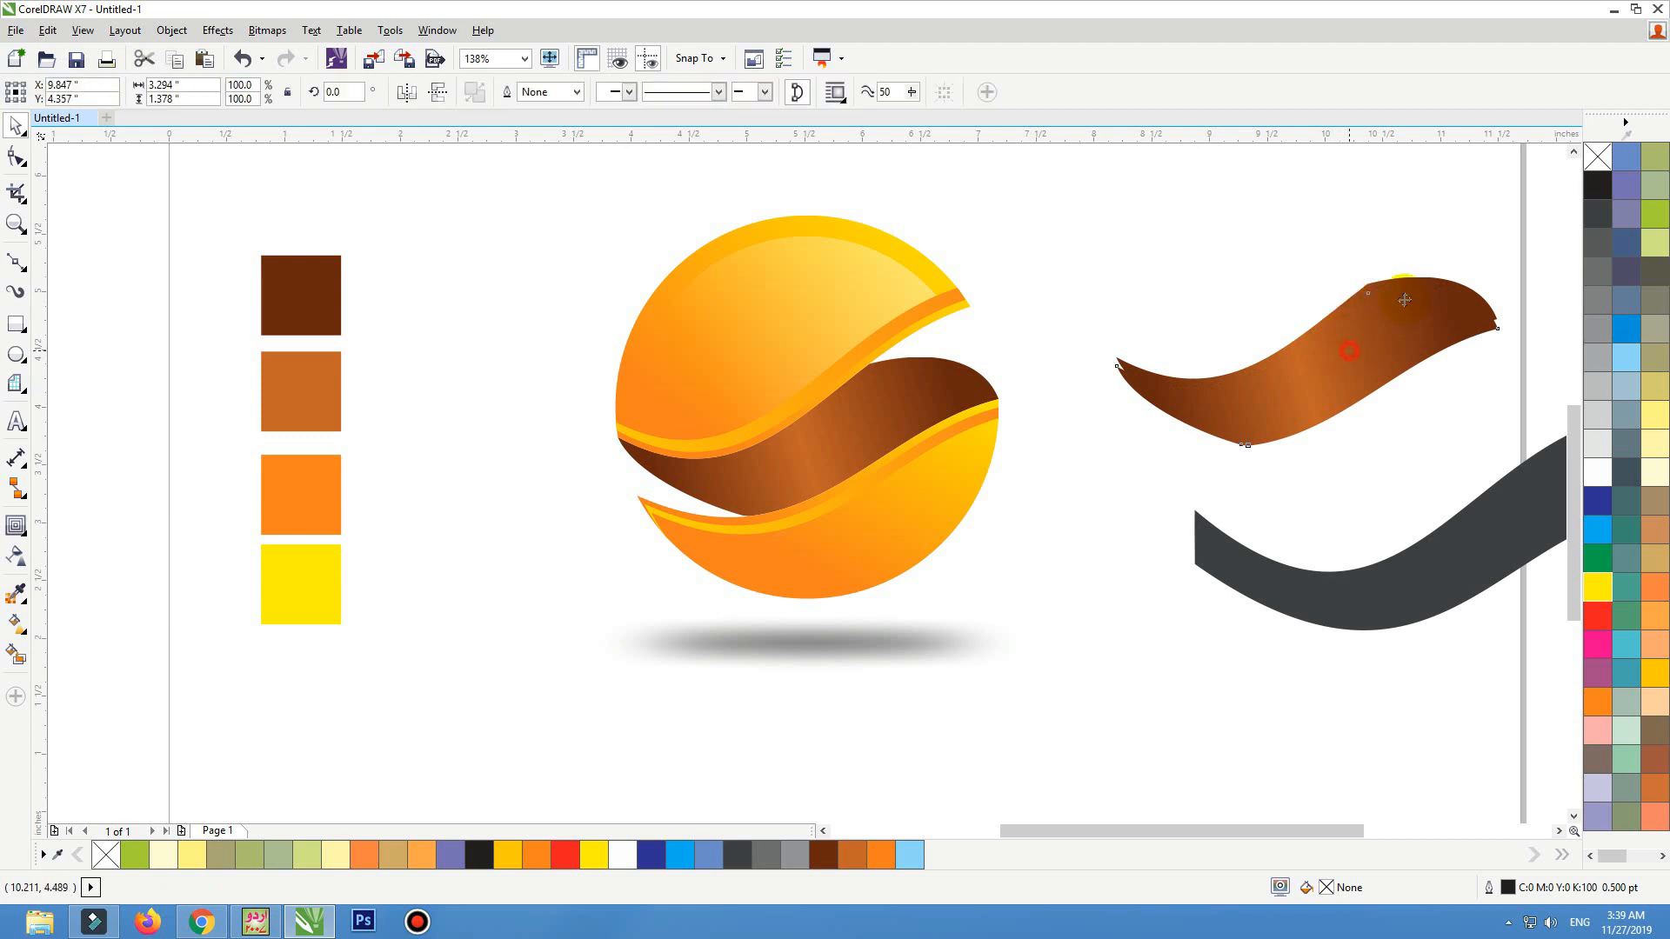
Fill the lowered band duplicate with dark slate and use it to trim the brown copy into a thin upper strip
click(1629, 272)
shift+click(1439, 278)
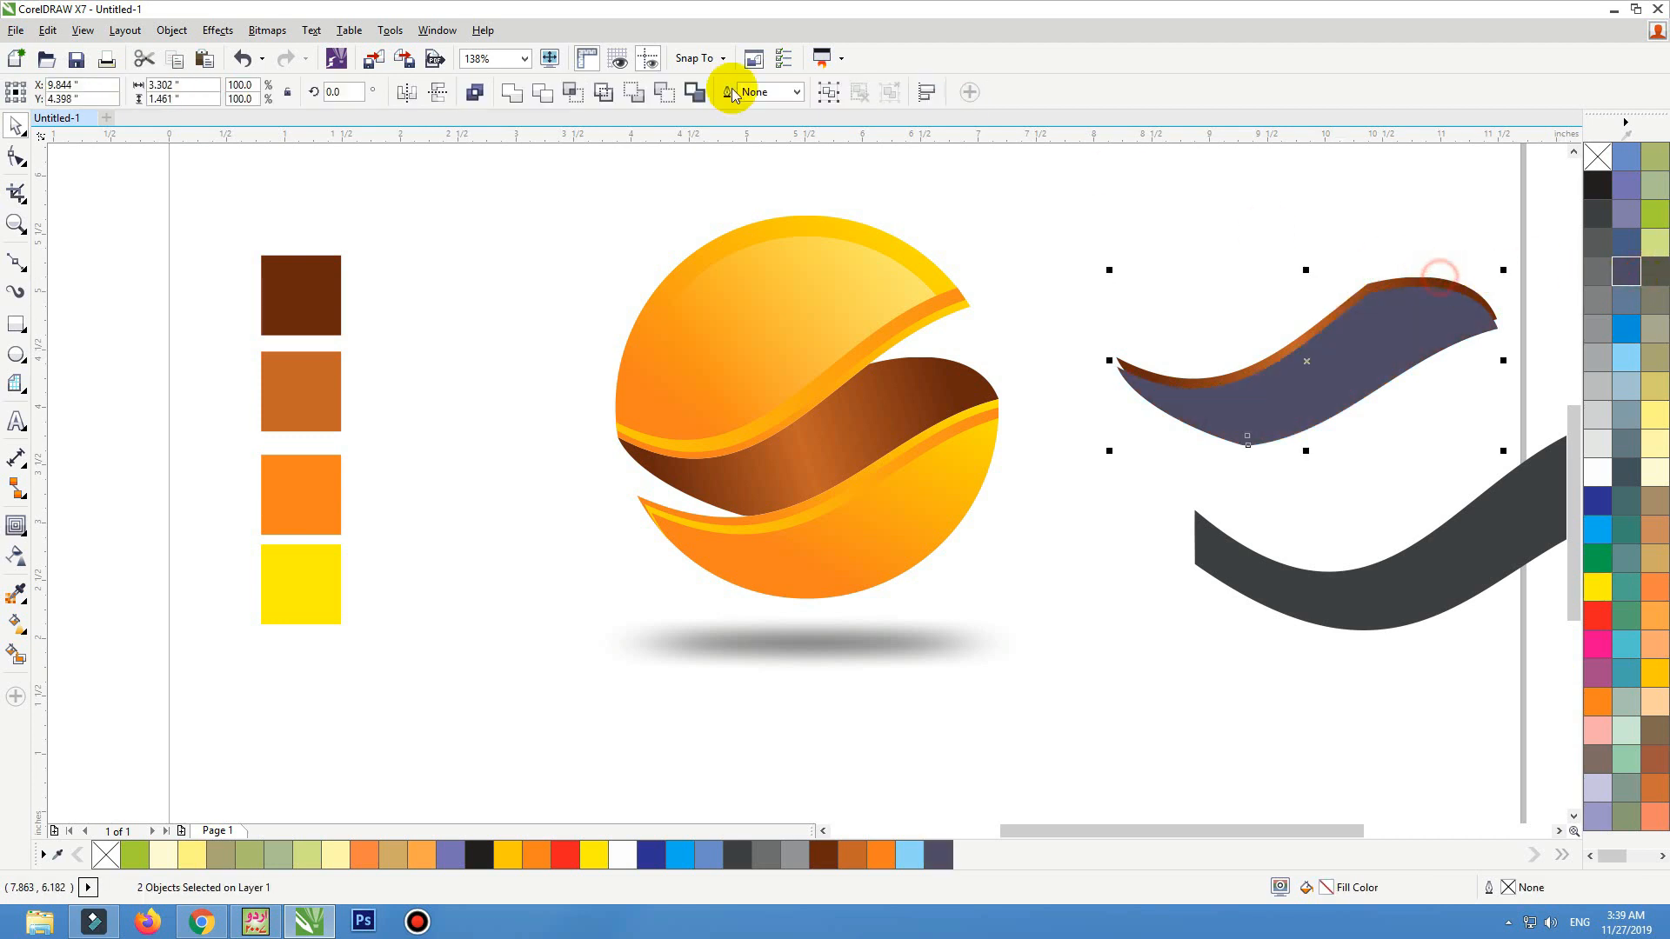
click(543, 92)
click(1248, 157)
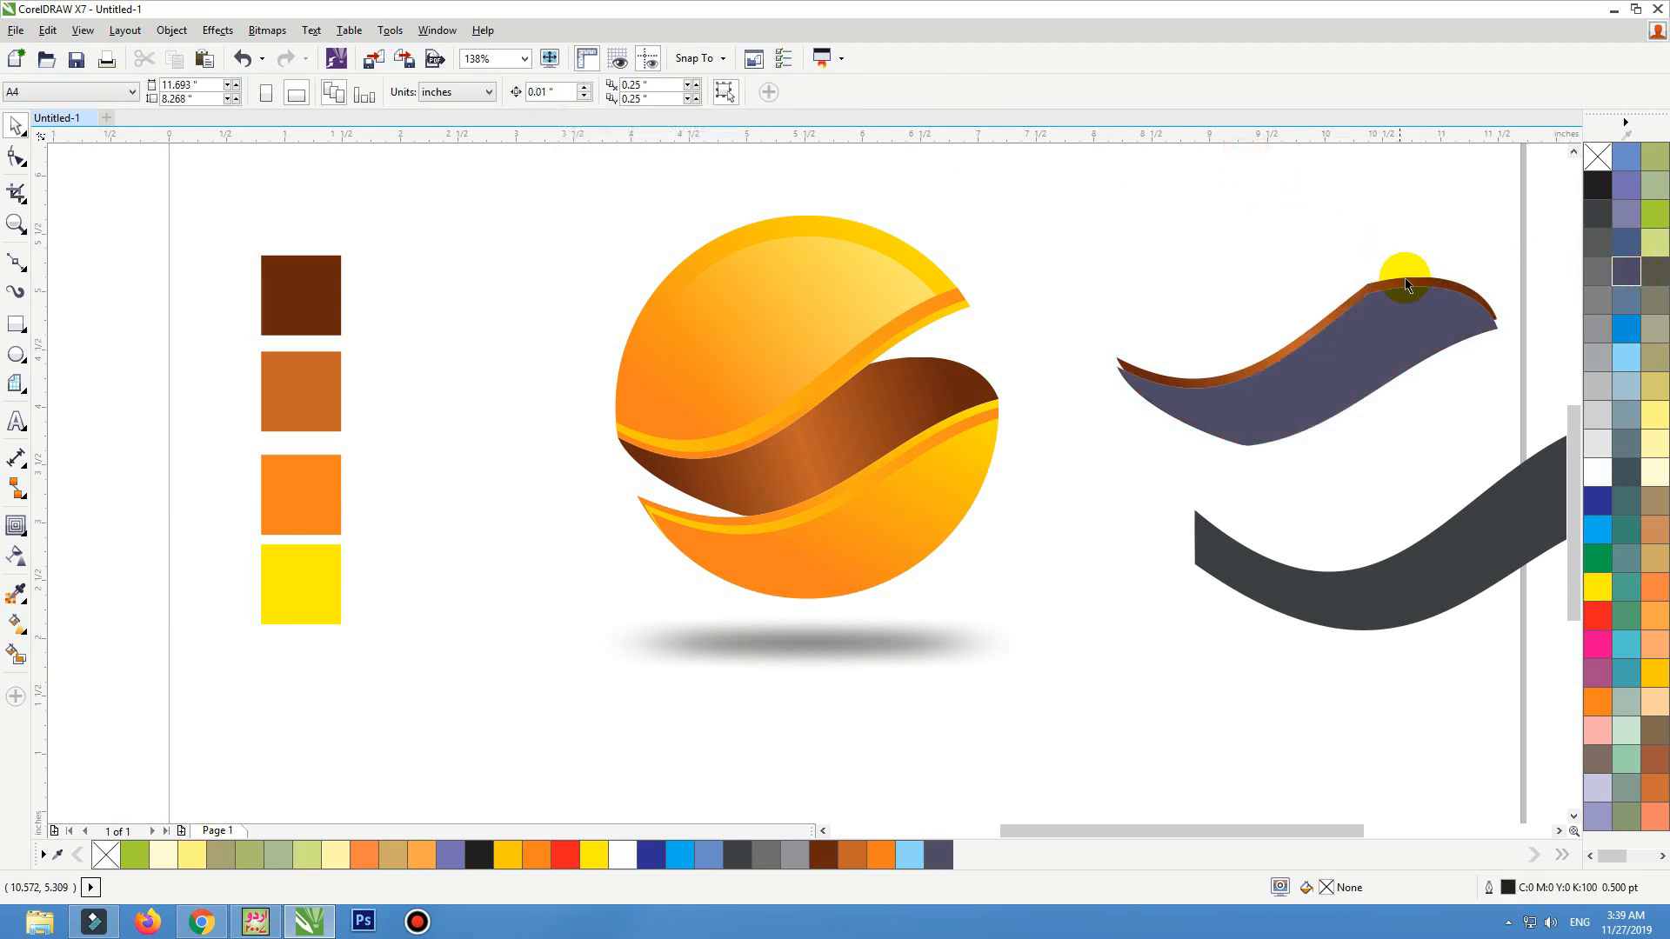
Place the trimmed brown strip along the upper edge of the logo's brown band
drag(1406, 280, 1357, 239)
drag(1357, 241, 905, 356)
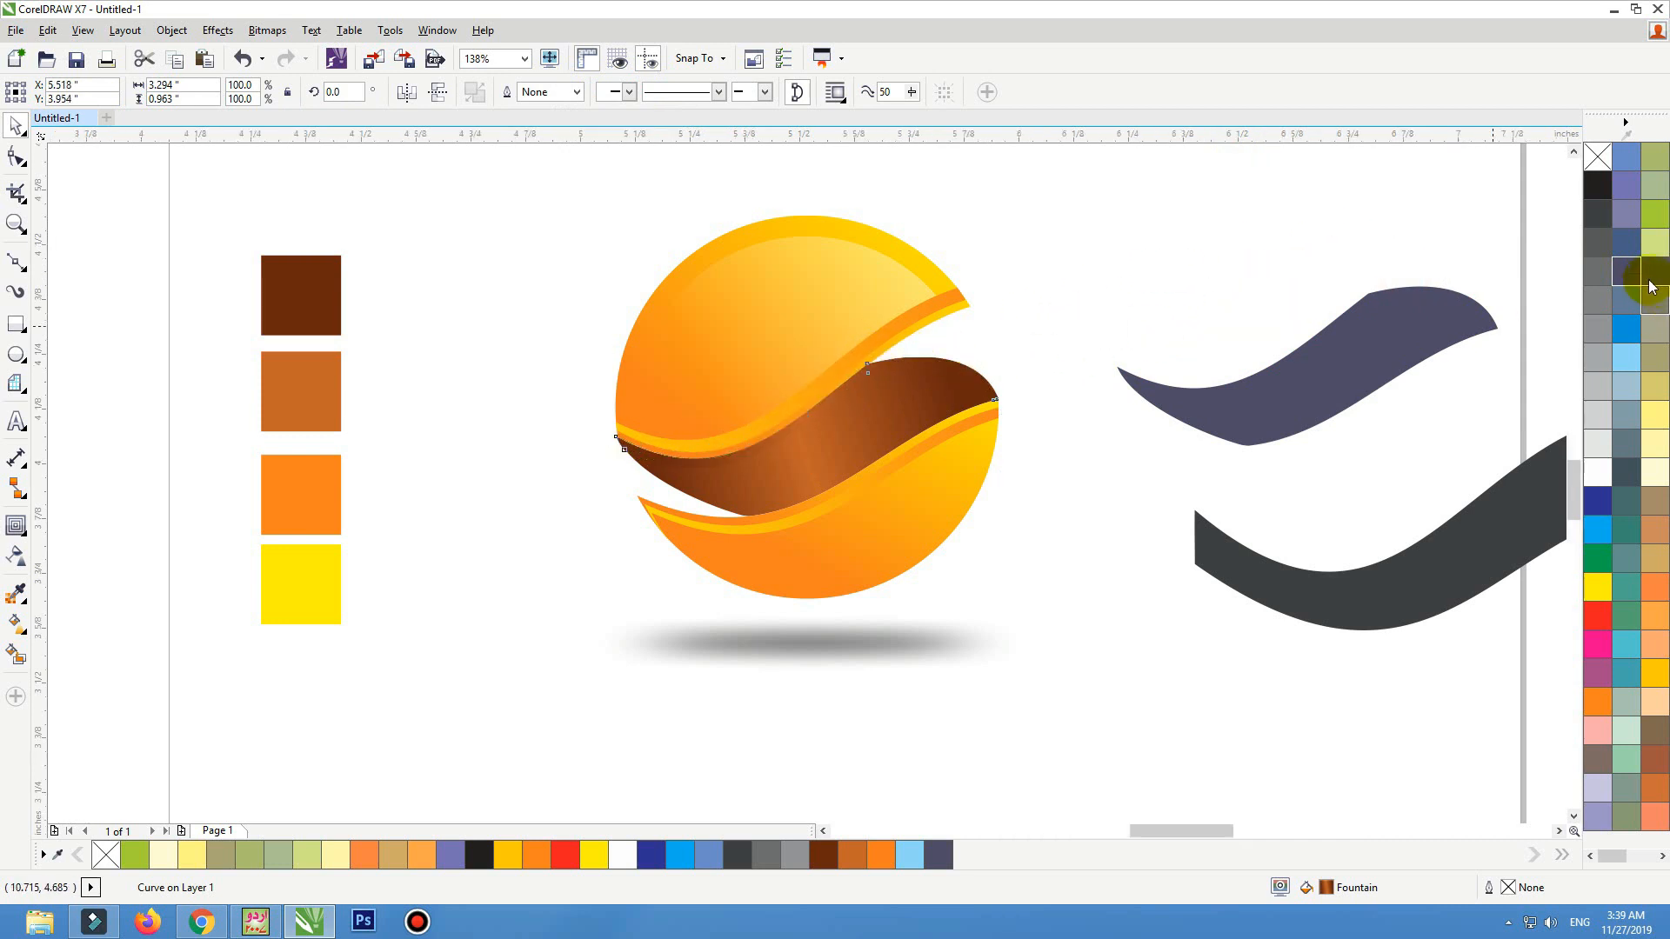
key(shift+F2)
Fill the strip with black and convert it to a 300 dpi CMYK bitmap with anti-aliasing and a transparent background
click(1598, 185)
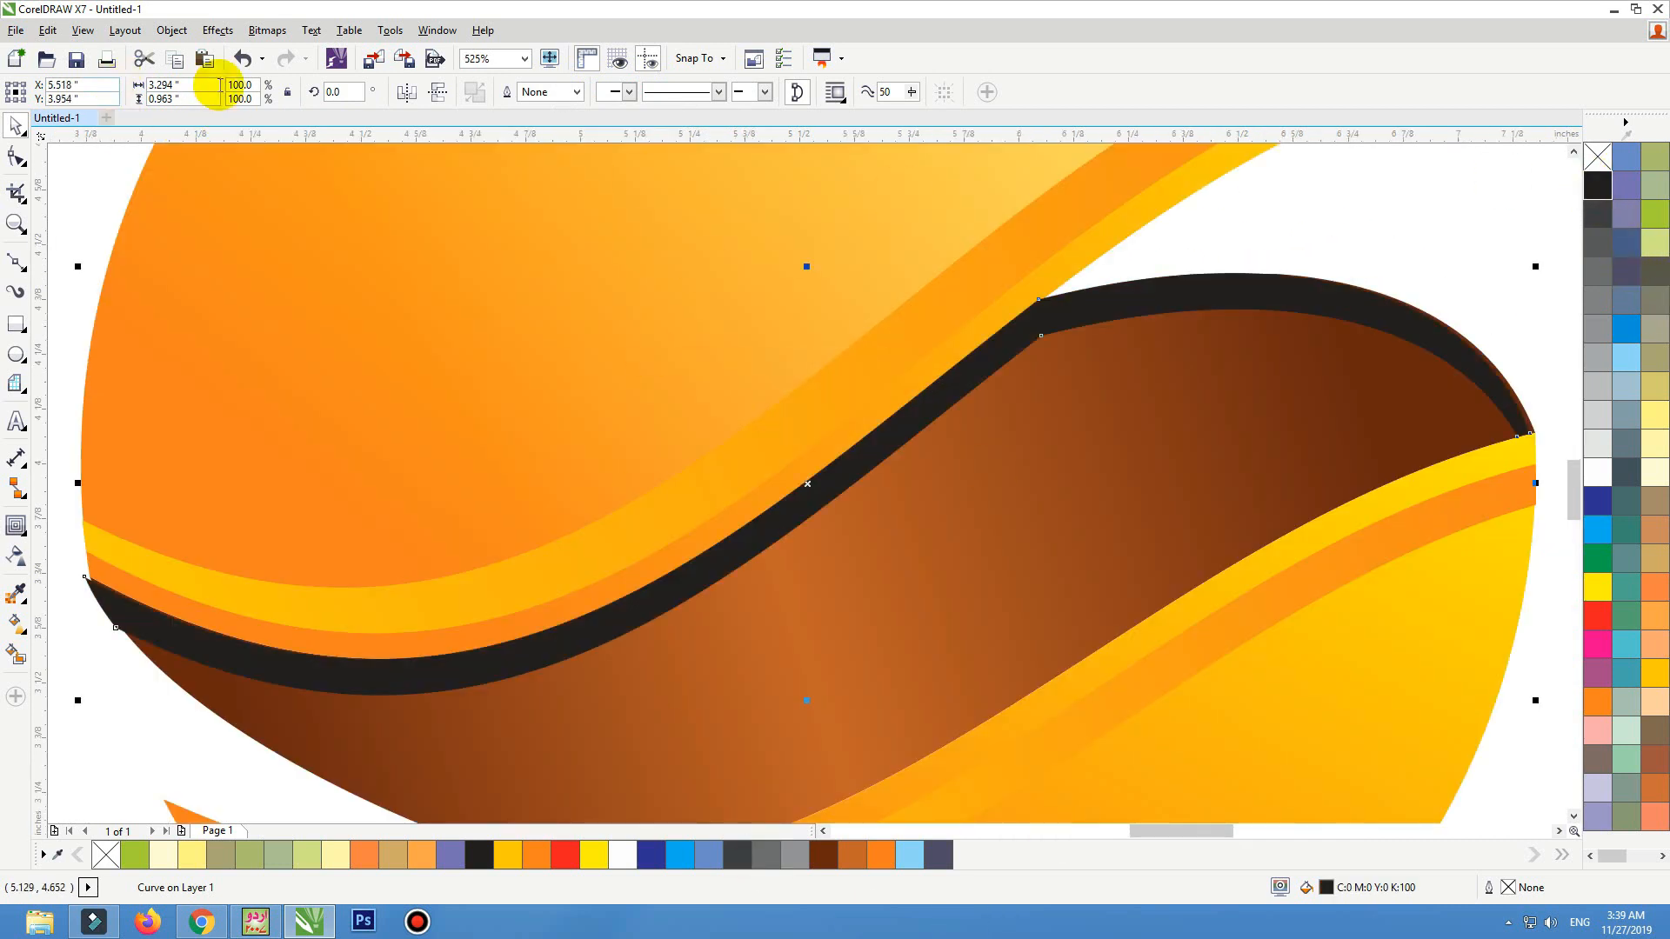
click(261, 30)
click(274, 54)
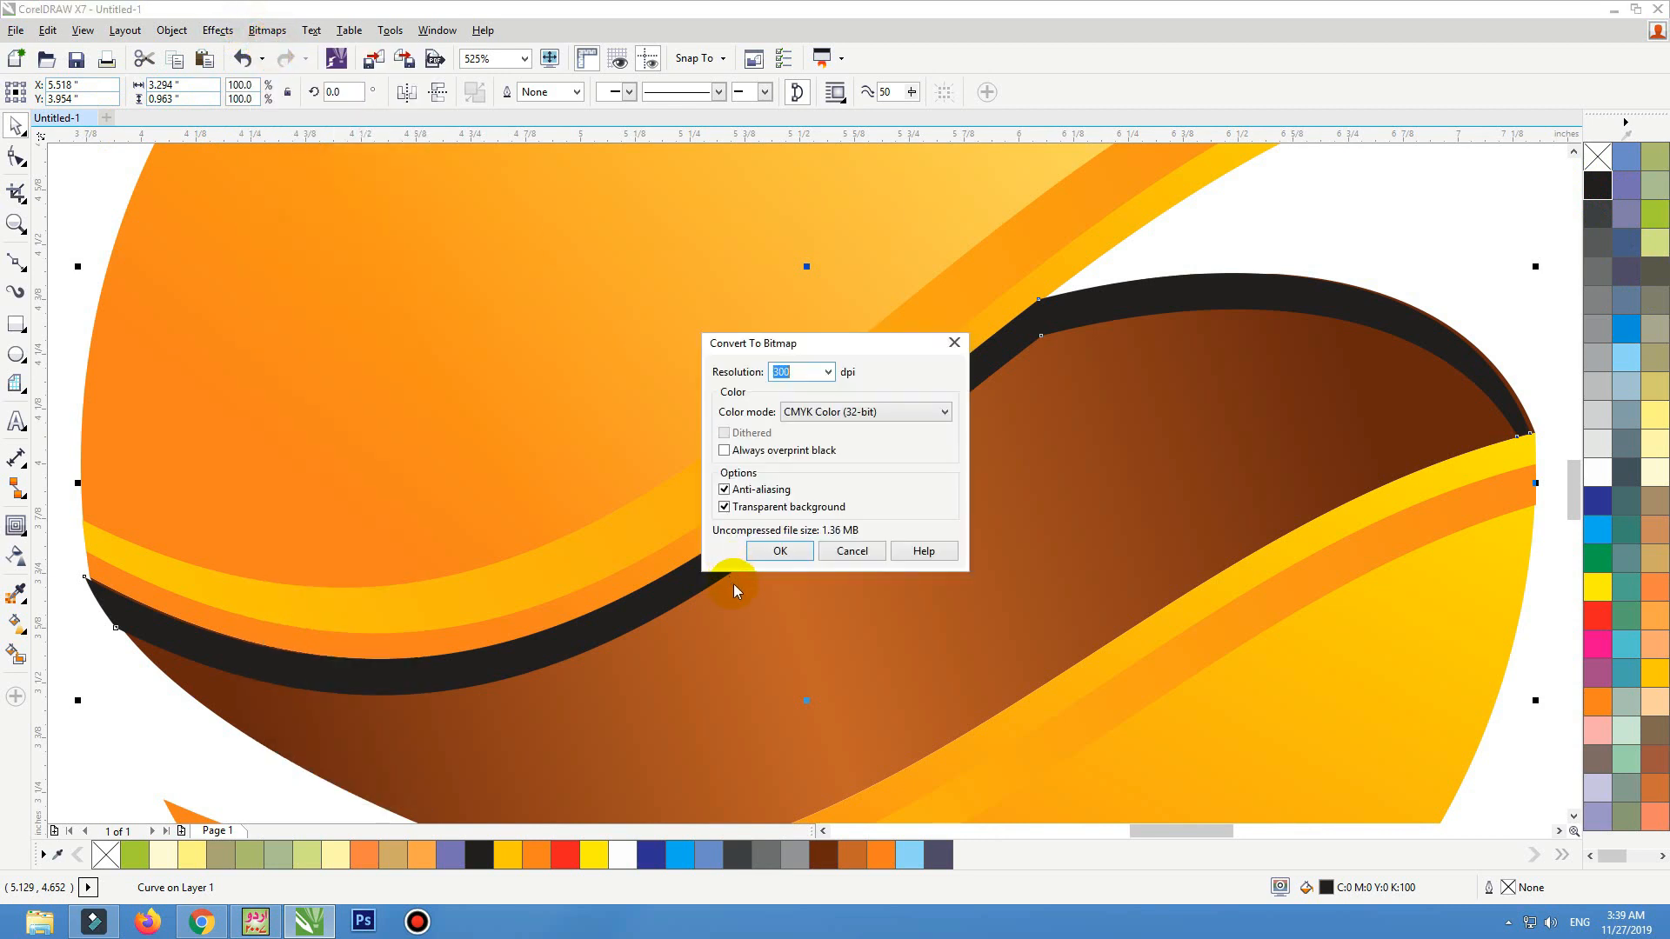
click(786, 551)
Apply a Gaussian blur with a radius of about 20 pixels to the black strip bitmap
click(267, 31)
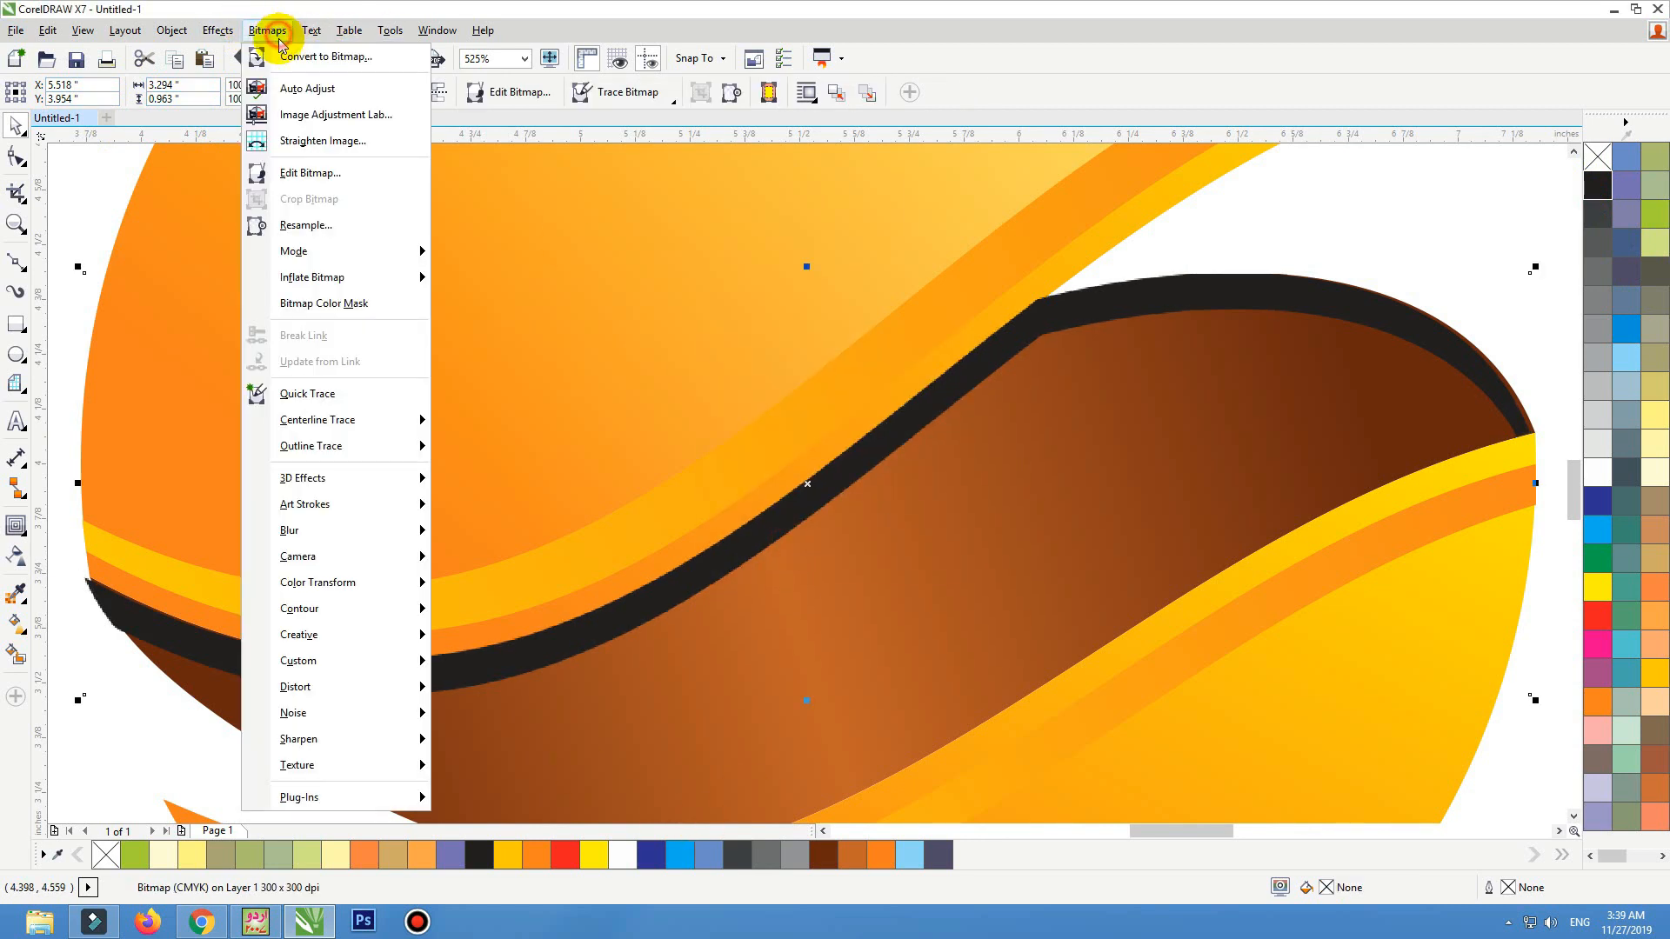
mouse_move(426, 529)
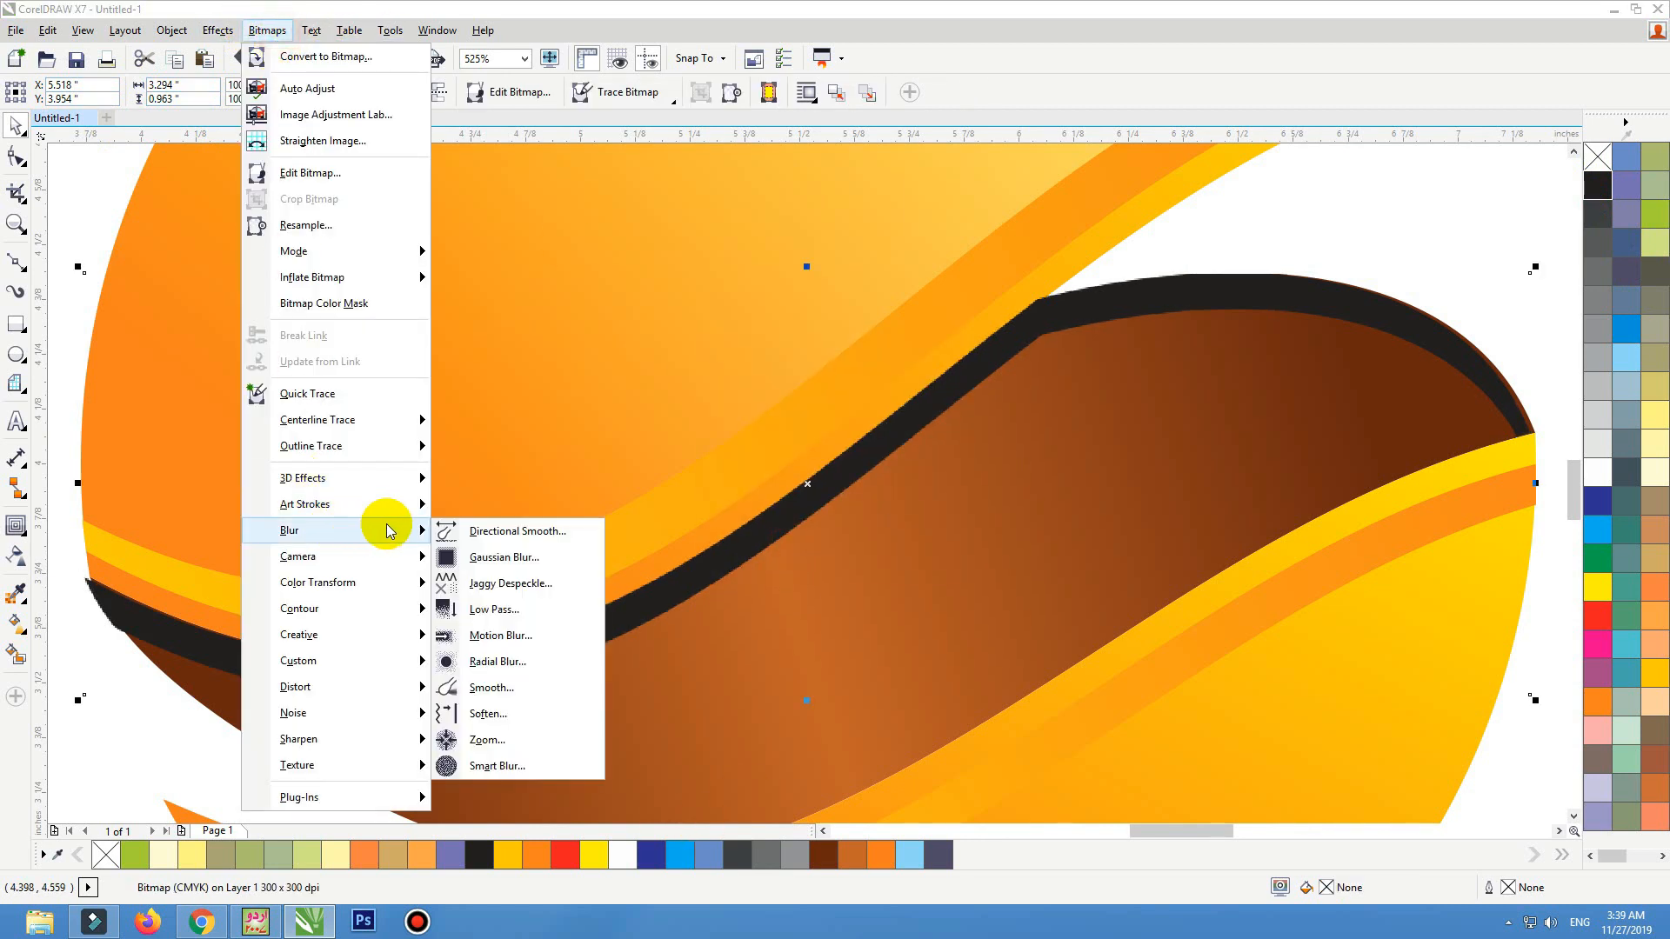
click(465, 558)
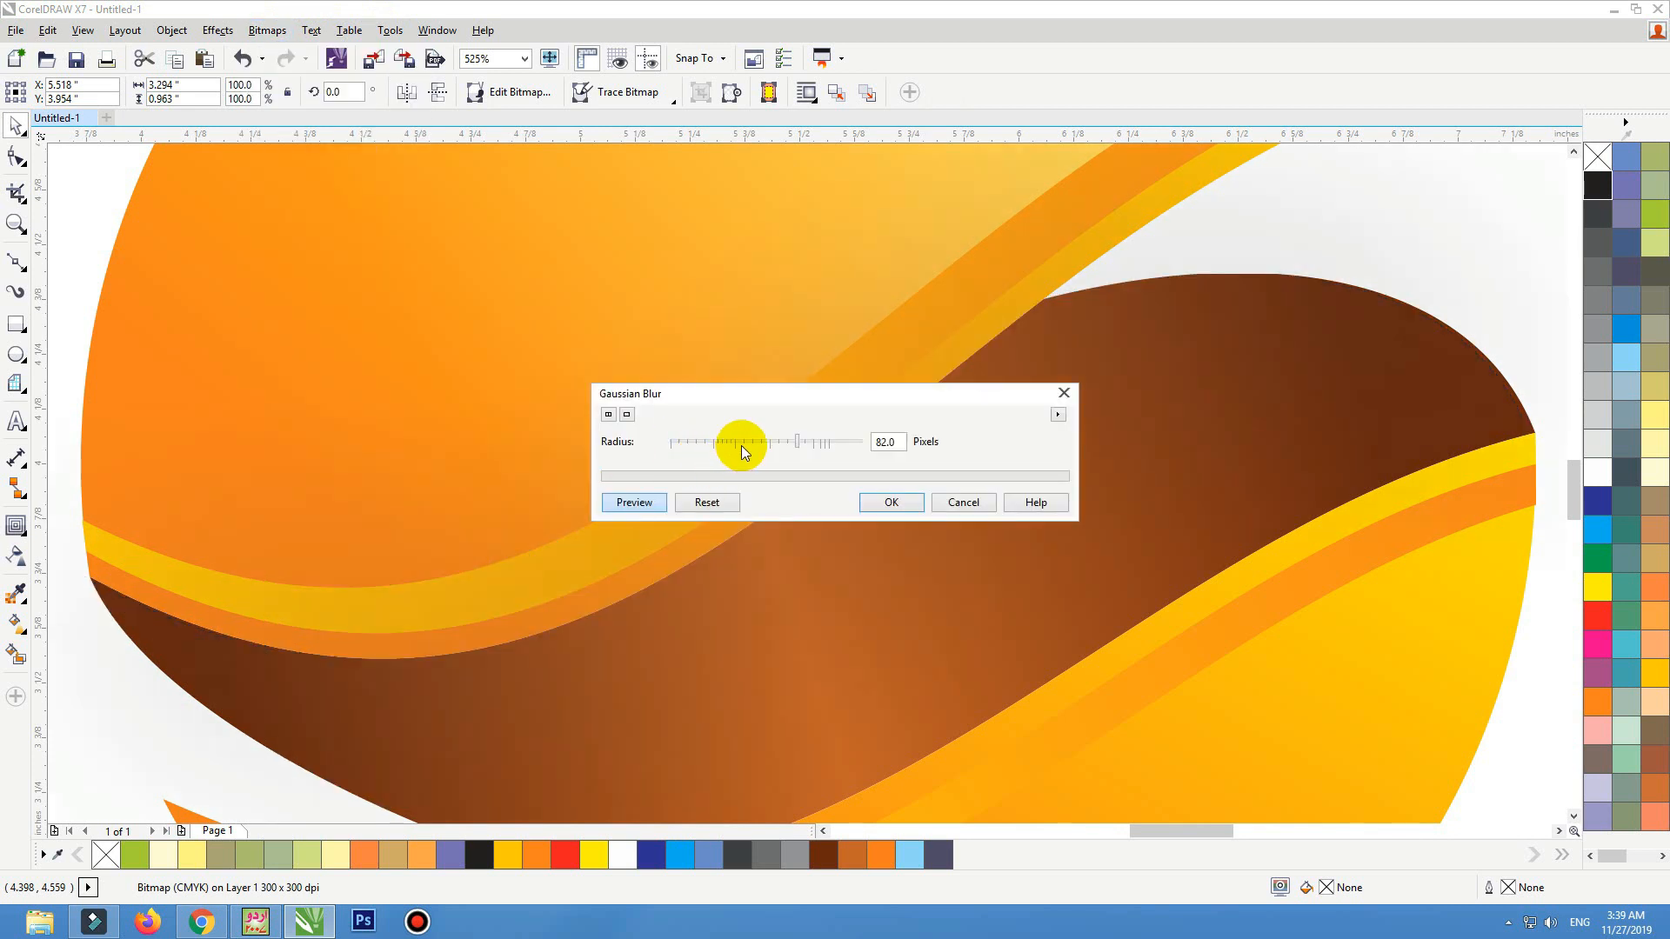
click(741, 445)
click(756, 440)
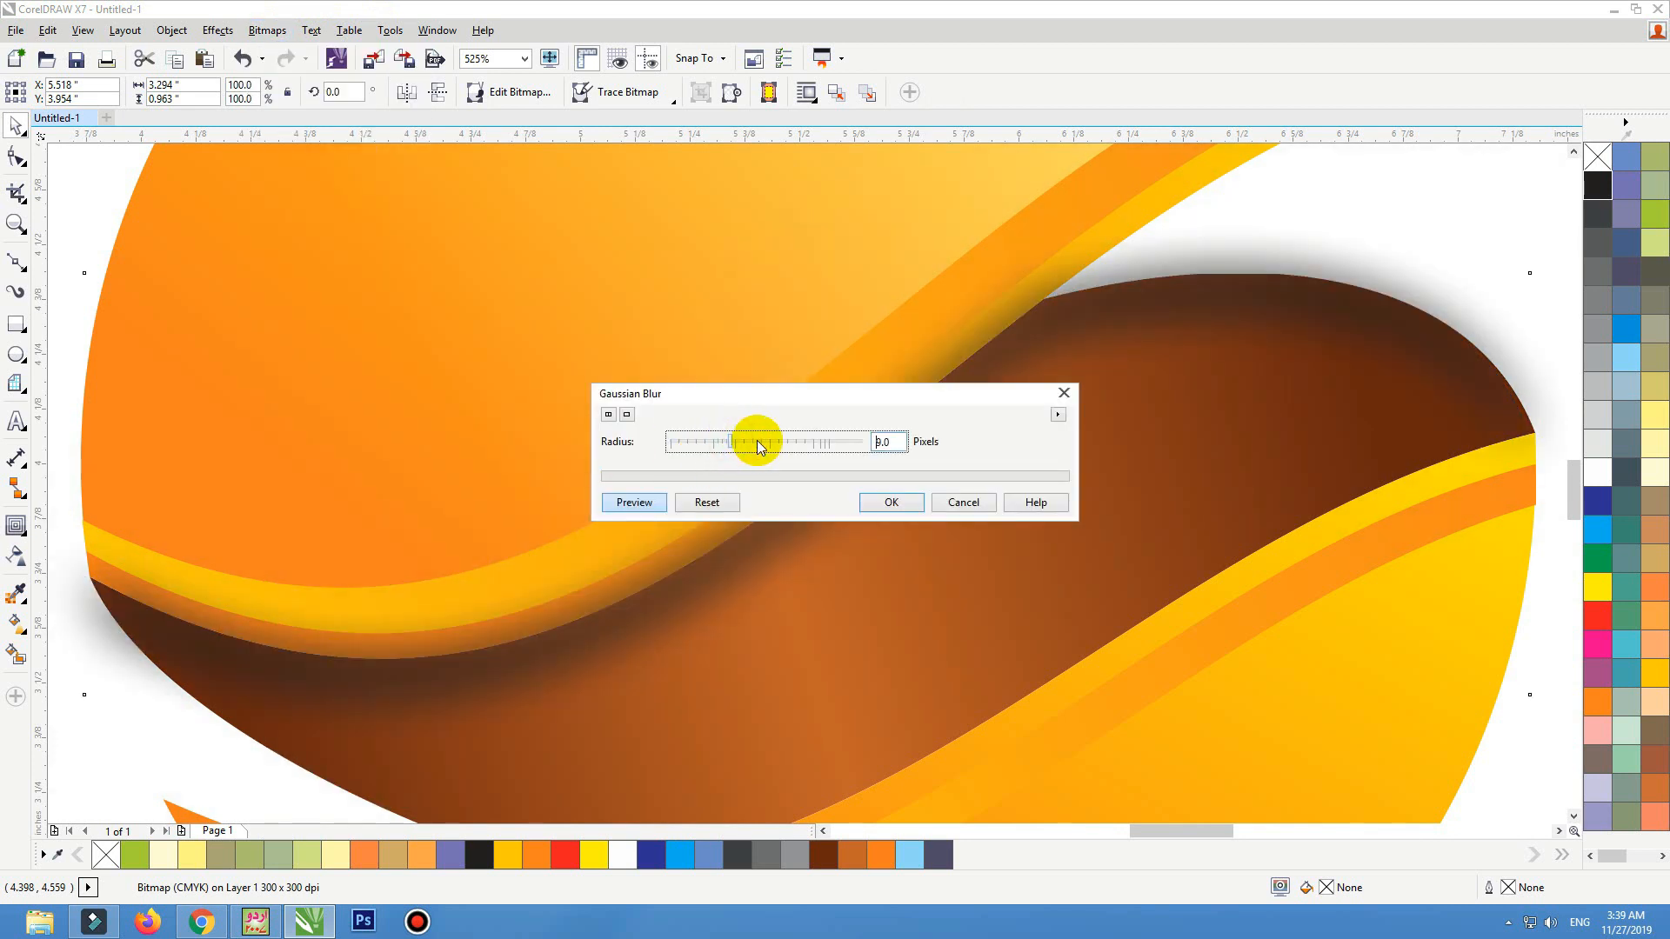
drag(757, 440, 754, 439)
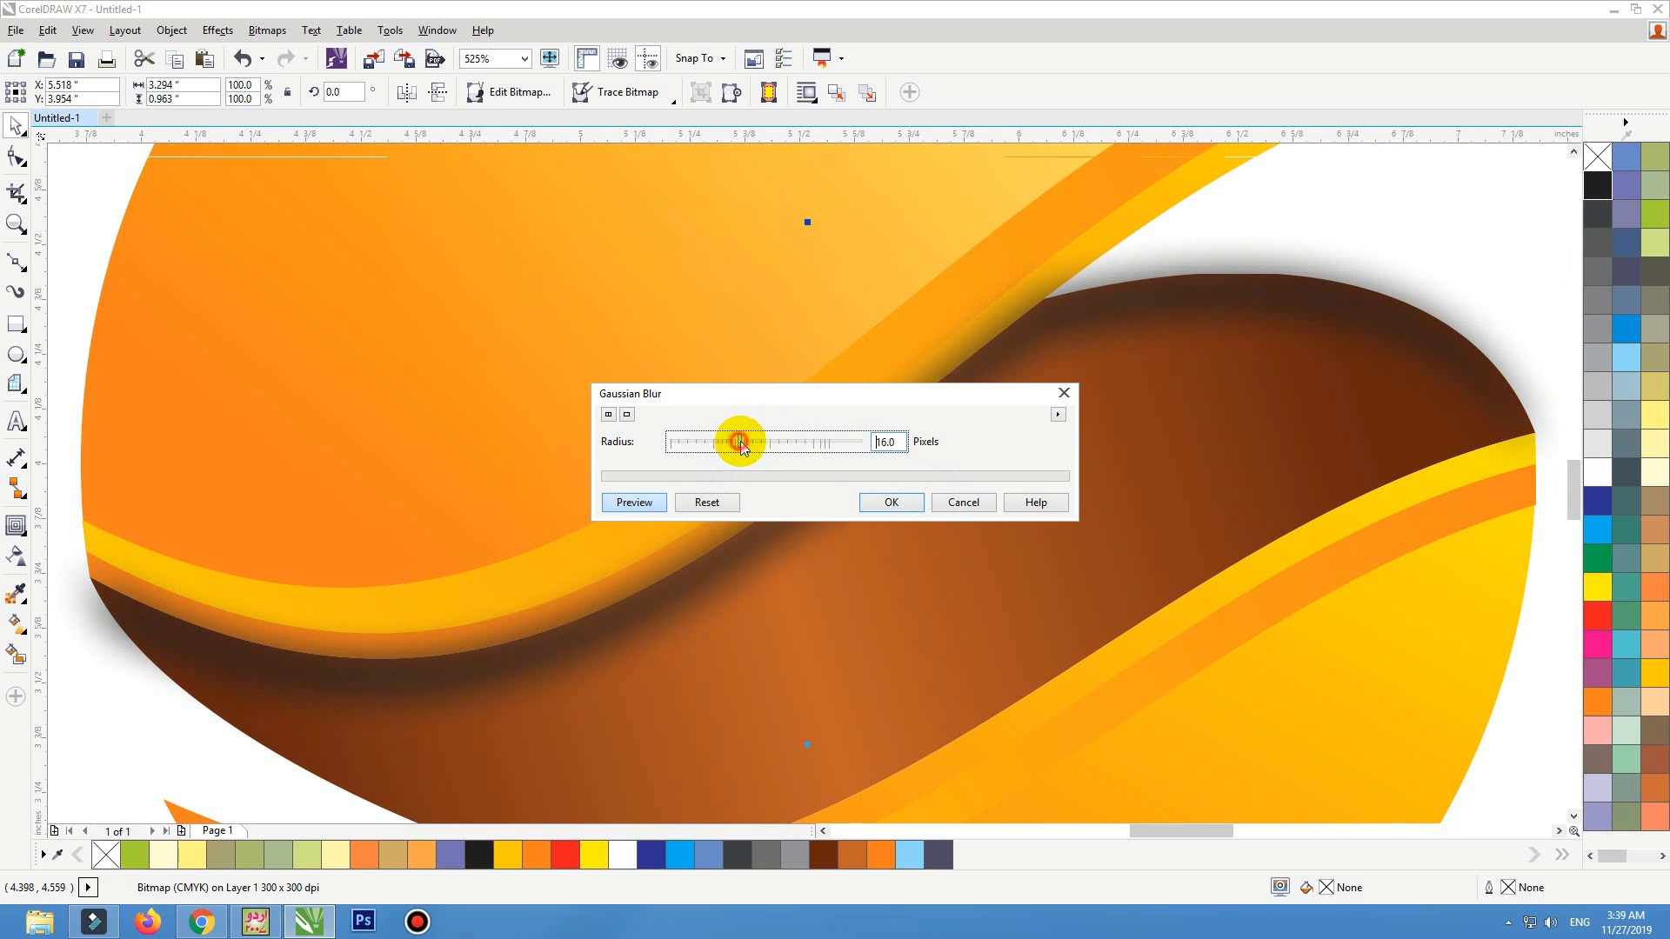
click(899, 501)
Reorder the blurred shadow so it lies above the brown band but behind the upper orange piece
scroll(861, 508, down, 1)
drag(836, 507, 845, 458)
key(ctrl+z)
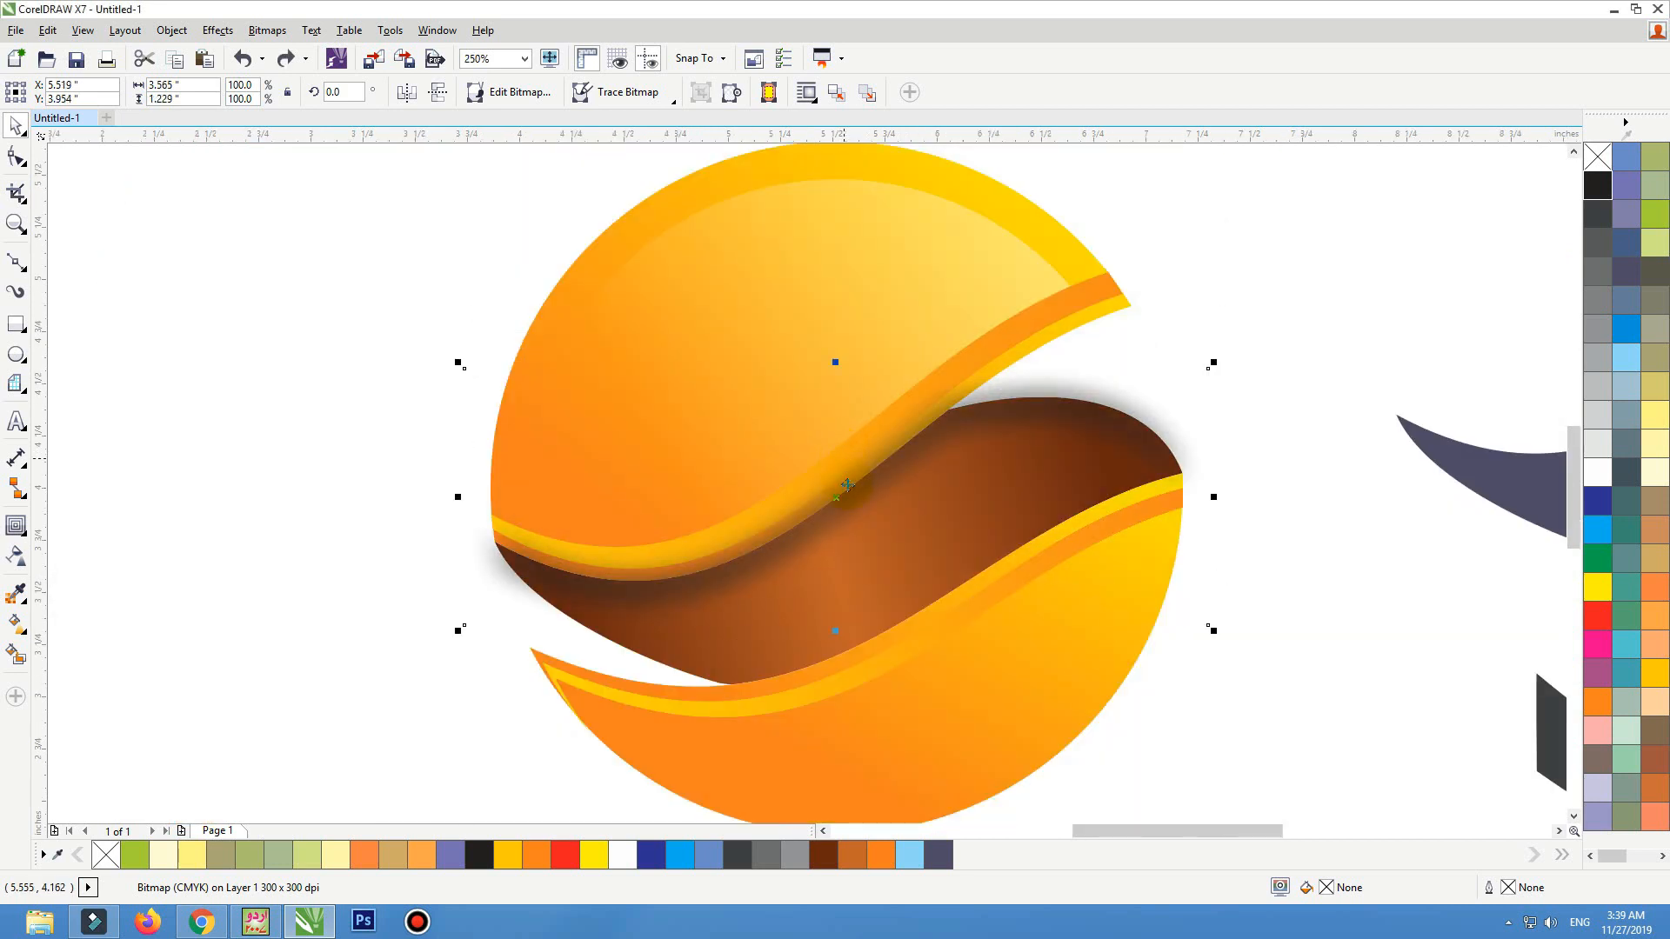
key(shift+Page_Down)
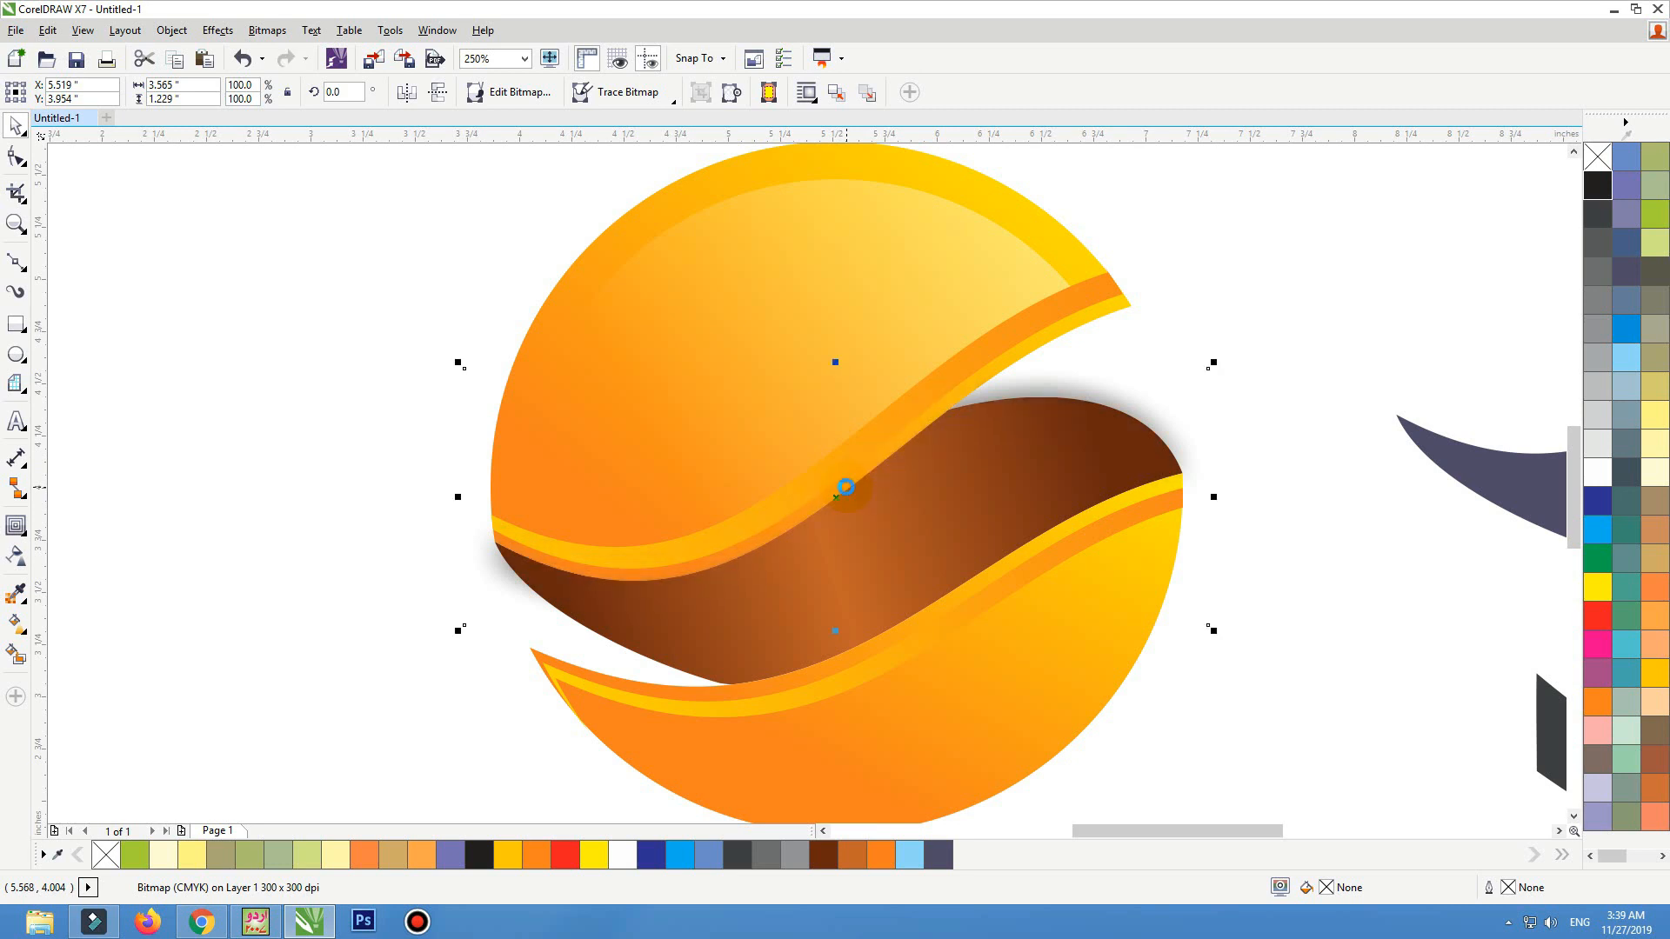
key(ctrl+Page_Up)
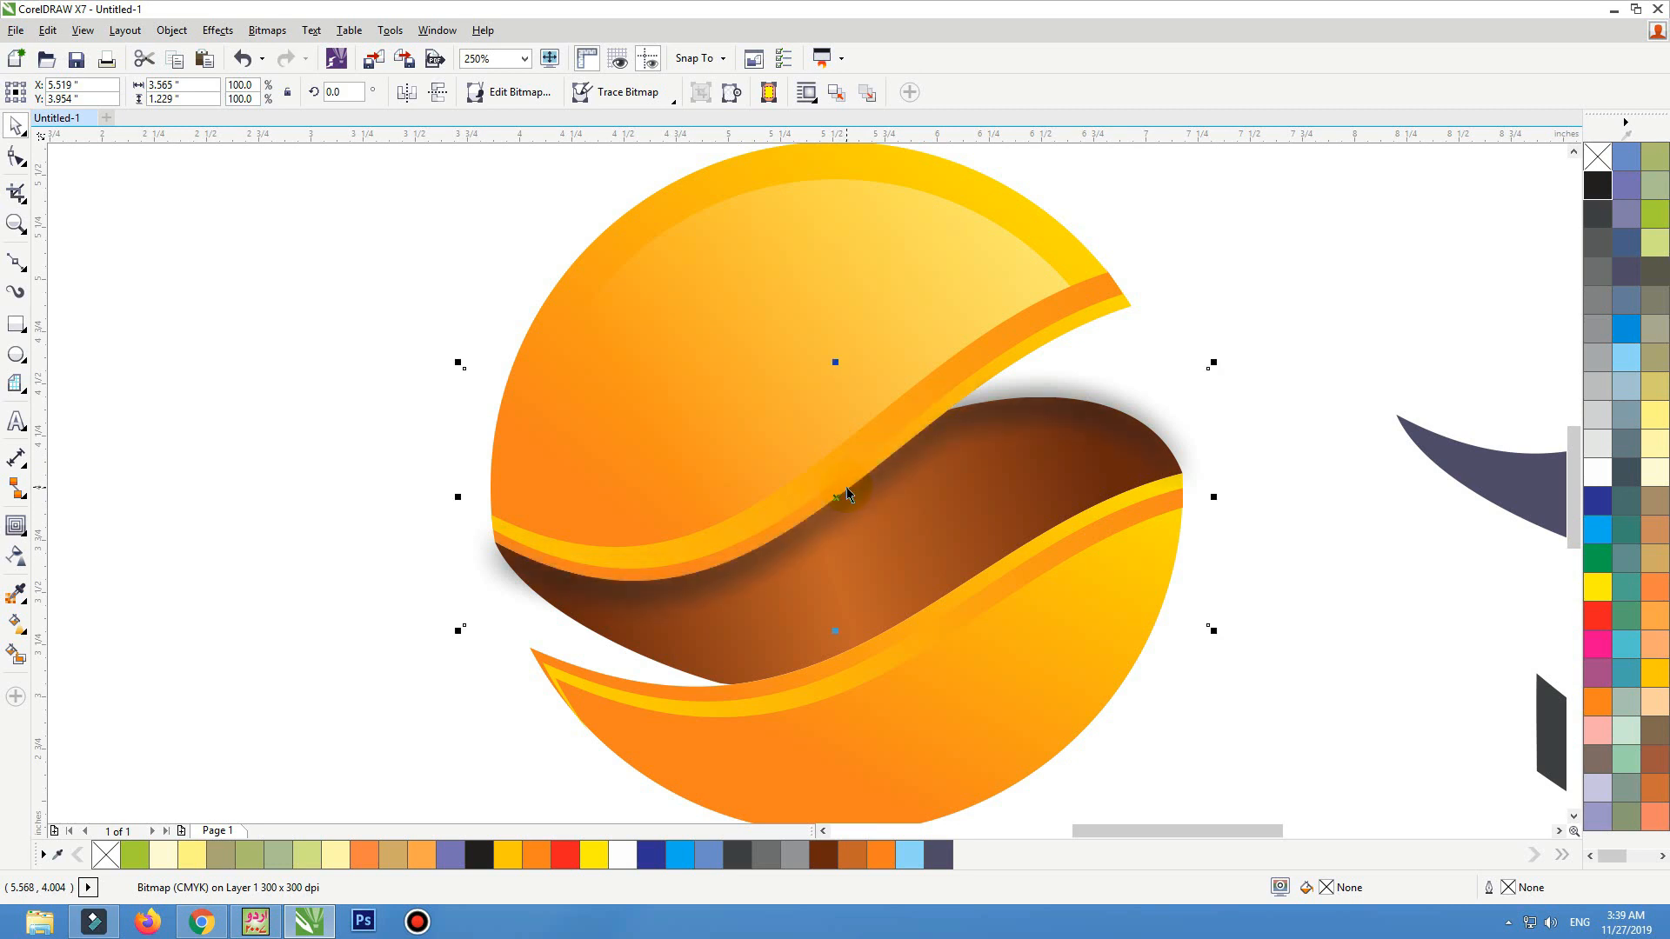
Shift the shadow slightly upward, to about Y 4.023", so it tucks under the upper orange piece's lower edge
drag(1011, 442, 1011, 425)
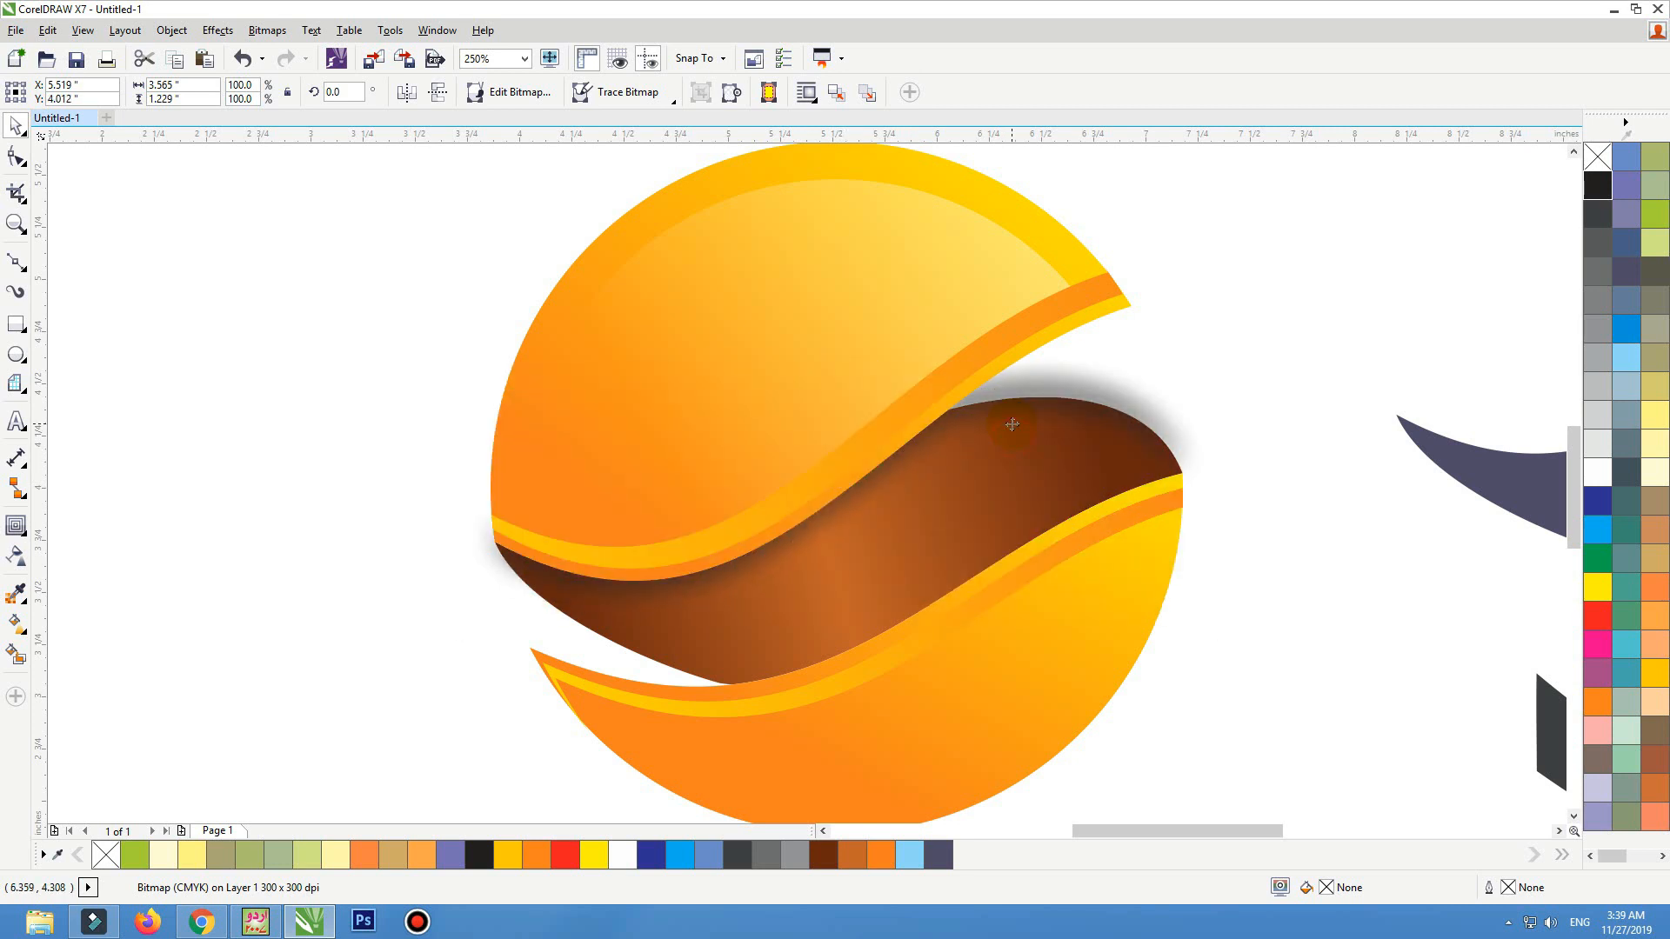
key(ctrl+z)
click(1259, 302)
scroll(922, 570, down, 1)
drag(1200, 408, 571, 688)
click(982, 401)
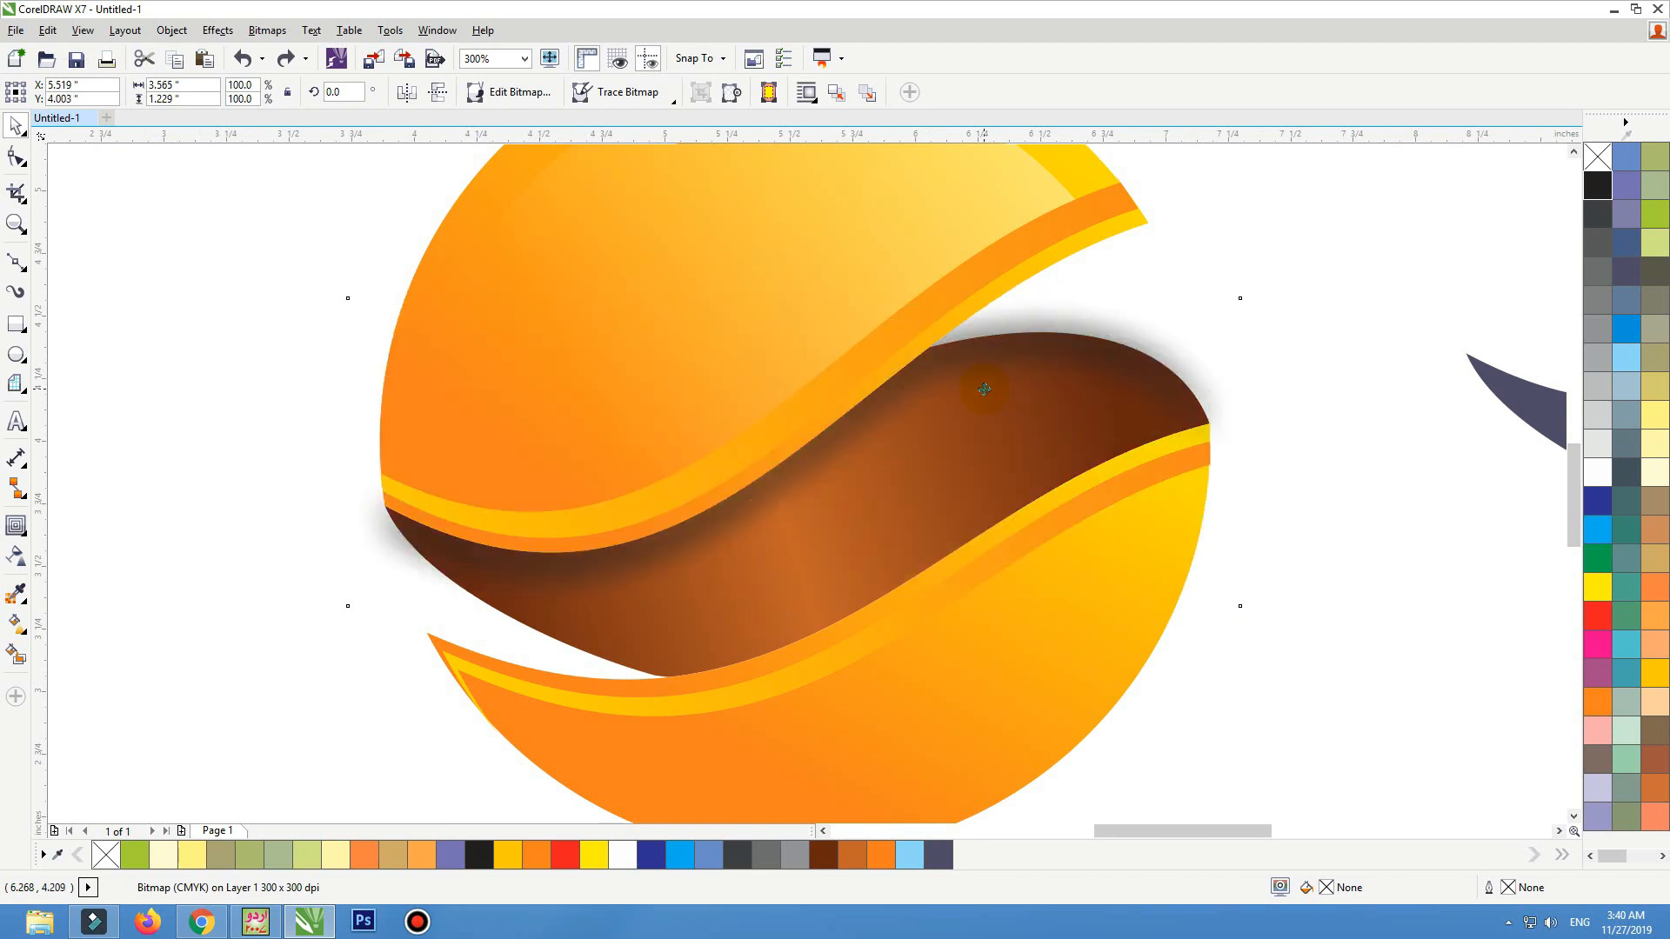
drag(982, 399, 987, 409)
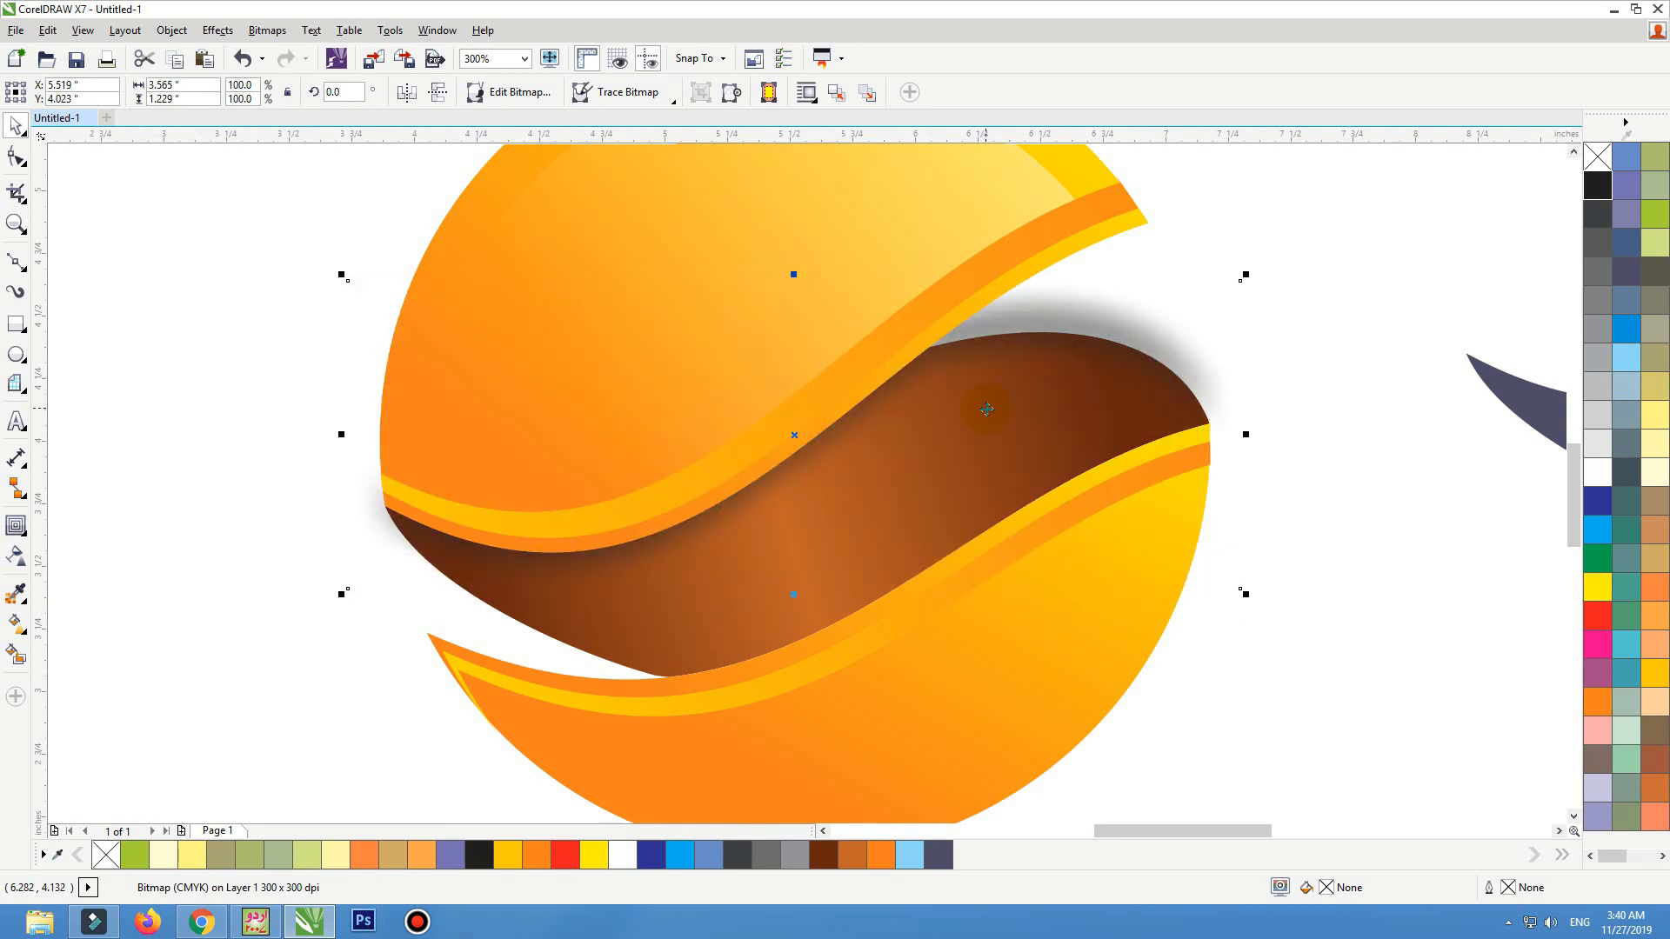
Draw a closed six-node outline around the brown band's right end, enclosing the shadow that spills outside it
click(12, 261)
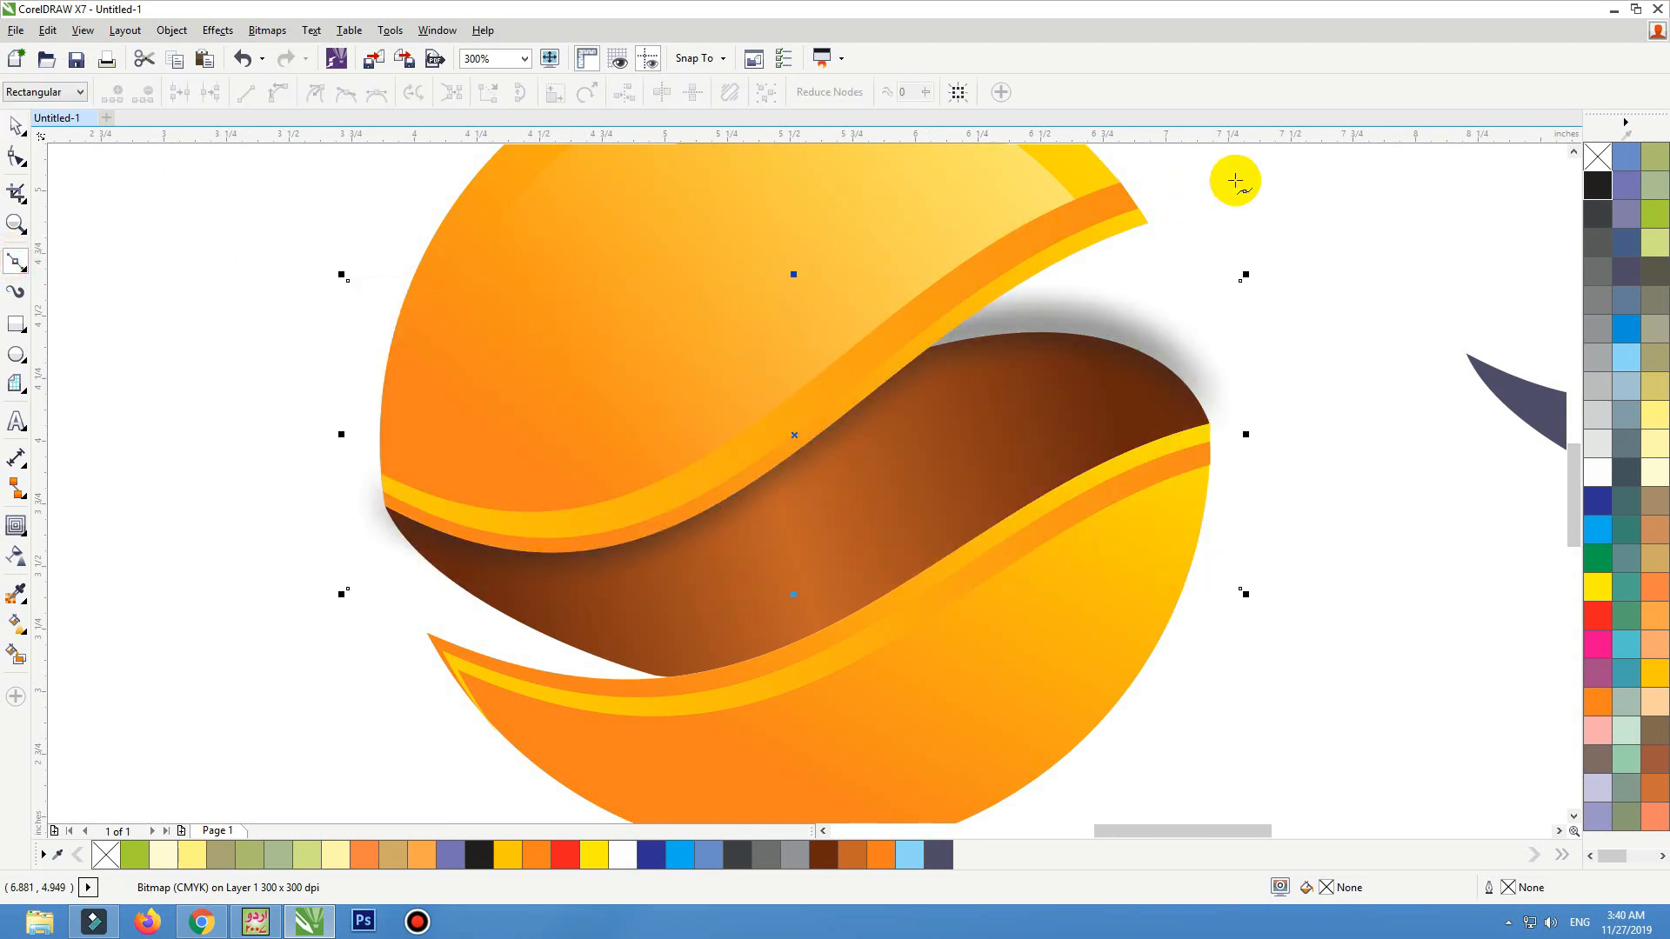
click(1263, 171)
click(929, 347)
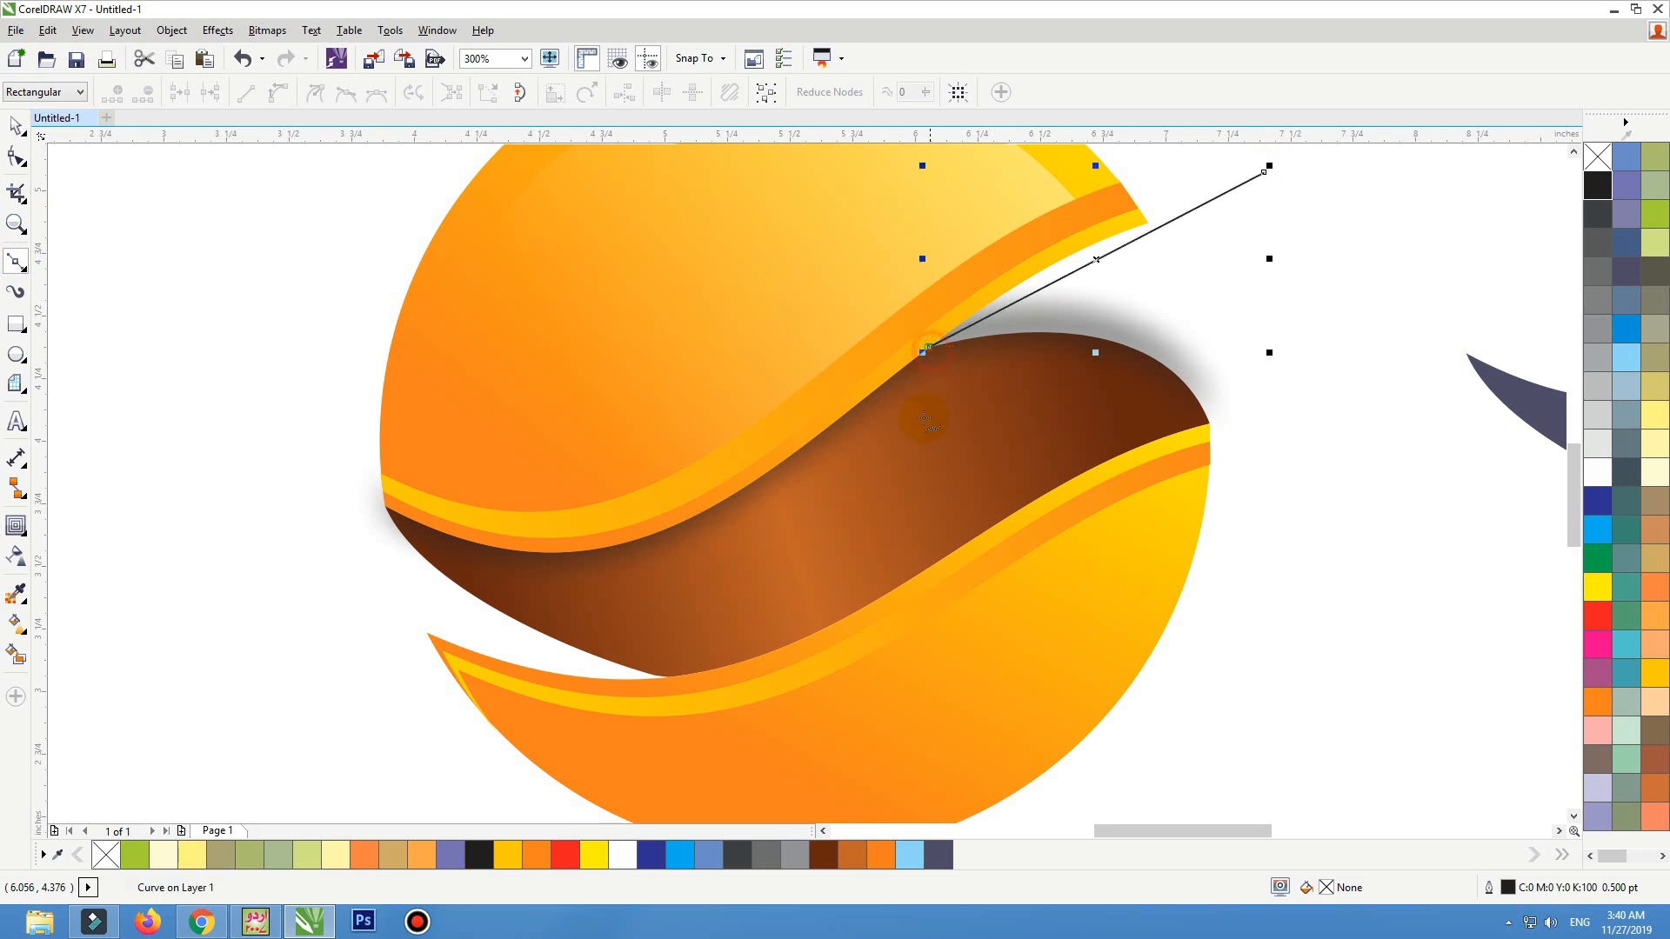
click(918, 504)
click(929, 588)
click(1264, 566)
click(1355, 376)
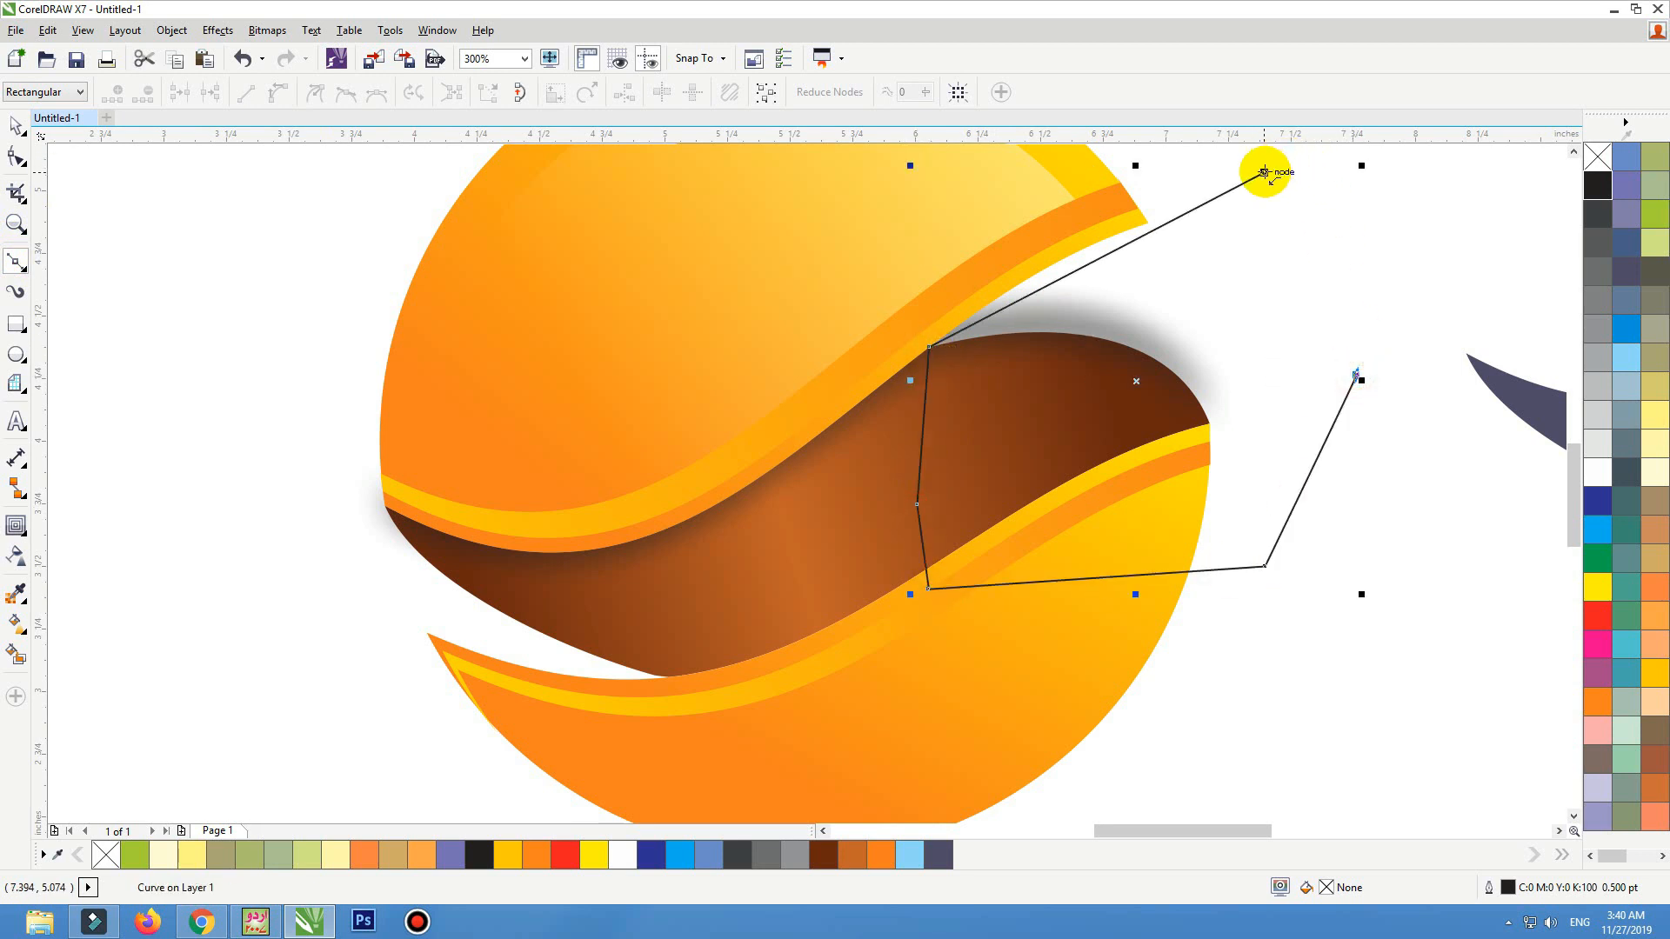
click(1266, 170)
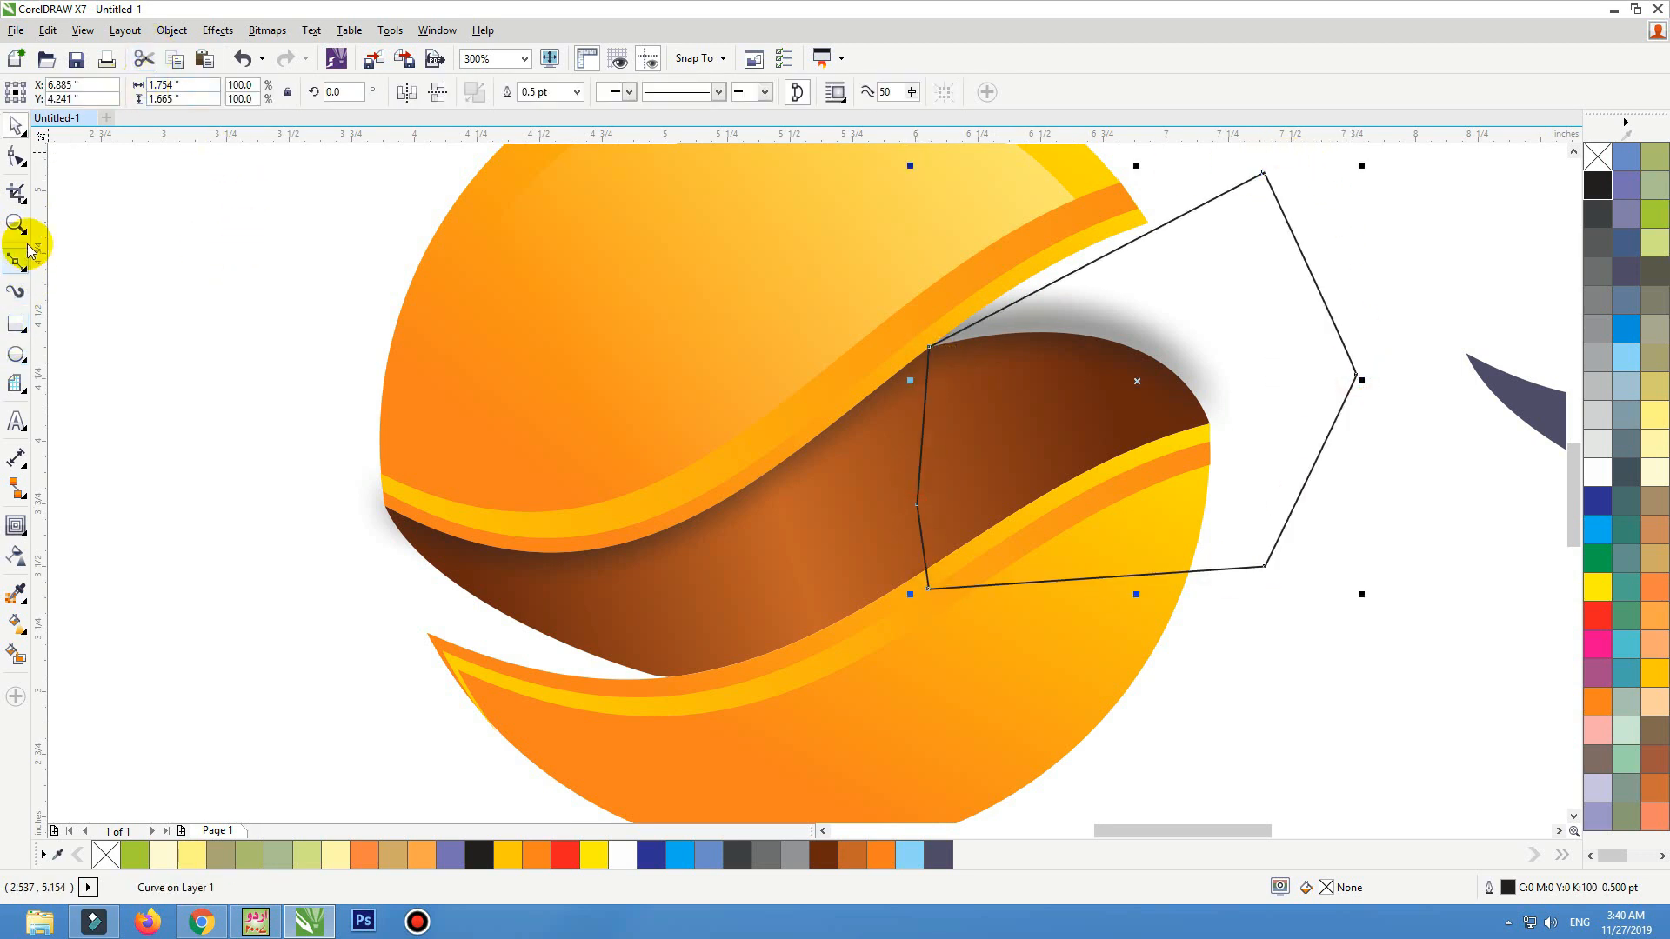
Convert the outline's segments to curves and bend its upper-left edge along the upper orange piece's lower edge
click(16, 158)
drag(781, 543, 1541, 59)
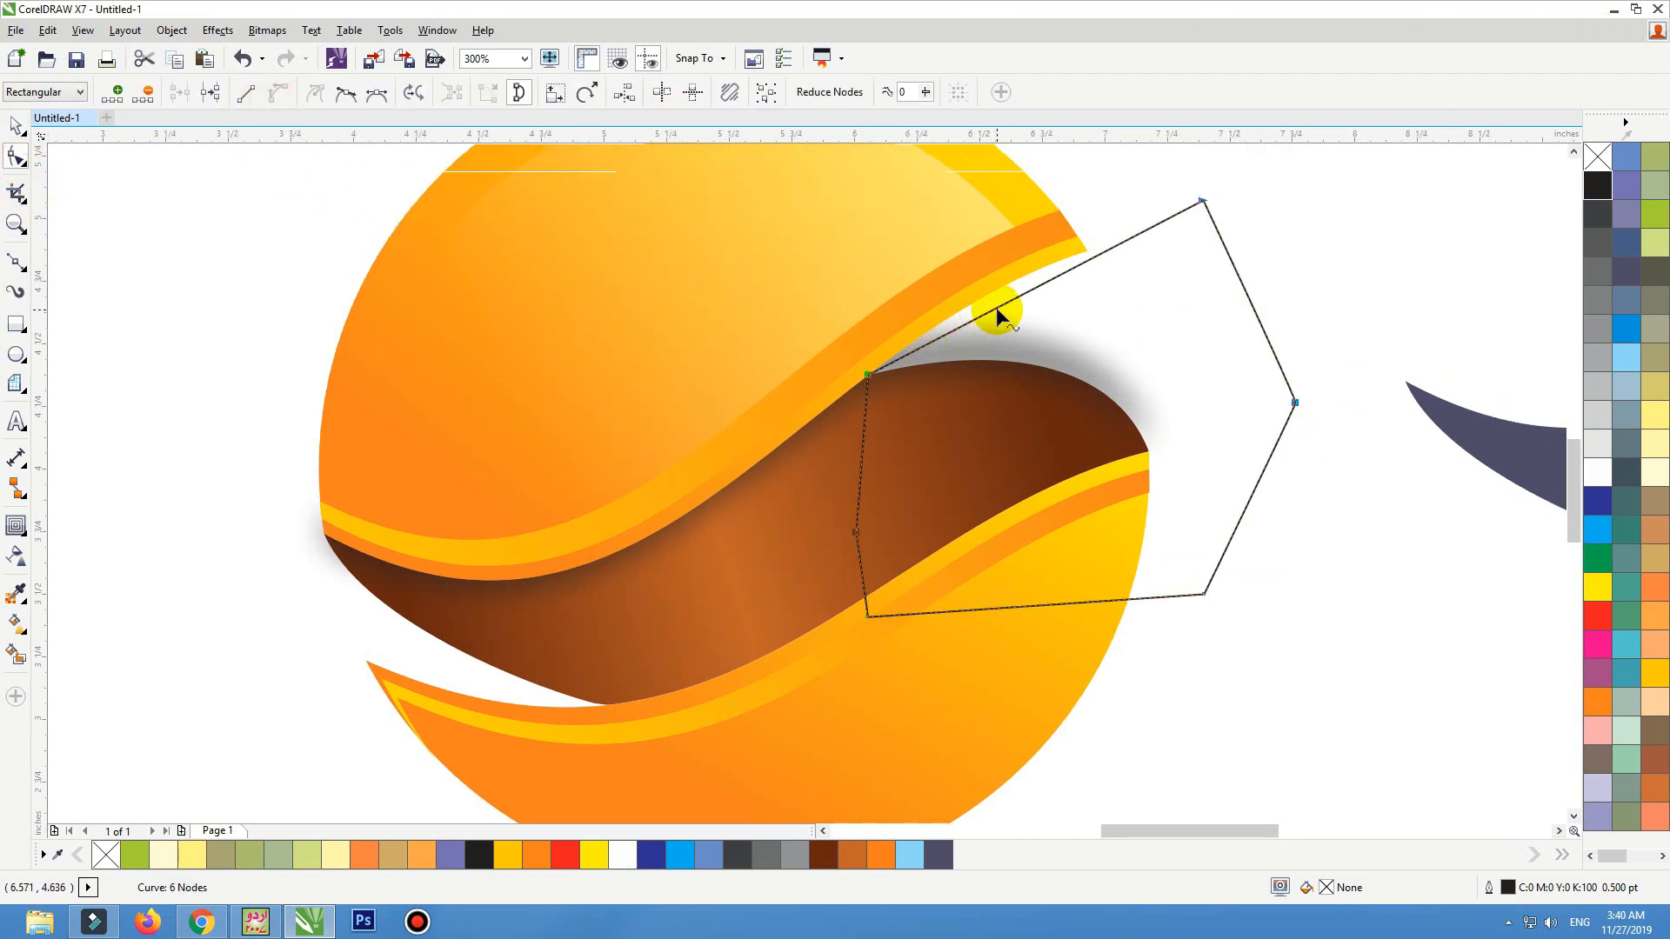
drag(996, 309, 976, 300)
key(space)
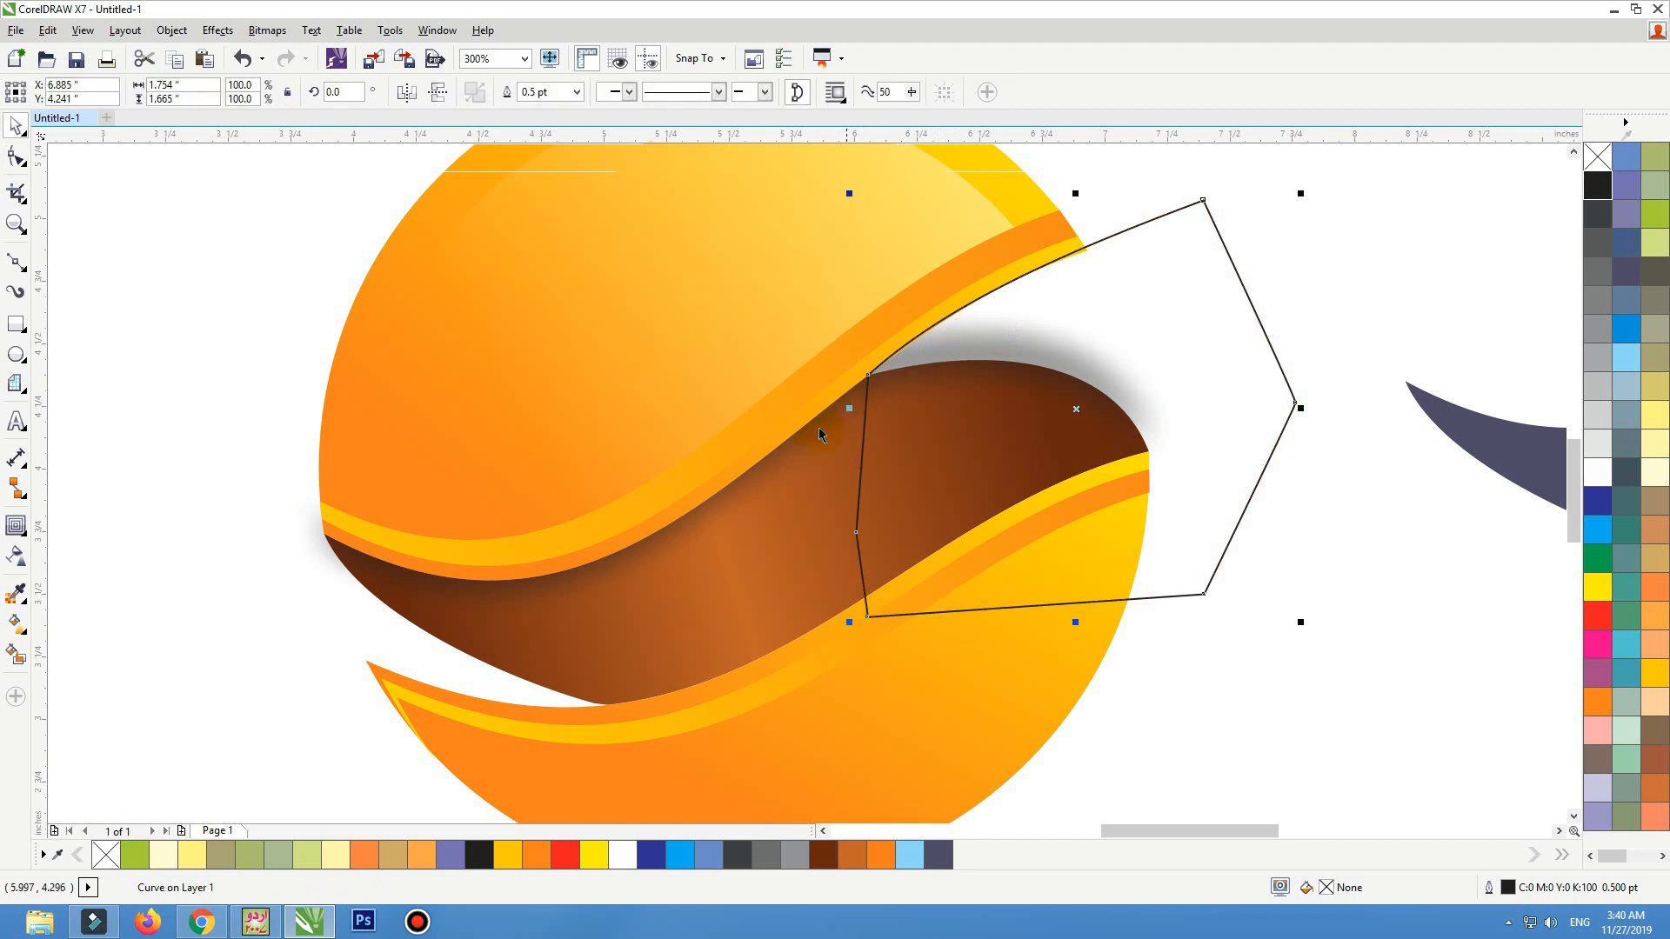
Trim the shadow with the closed outline and delete the outline
shift+click(815, 440)
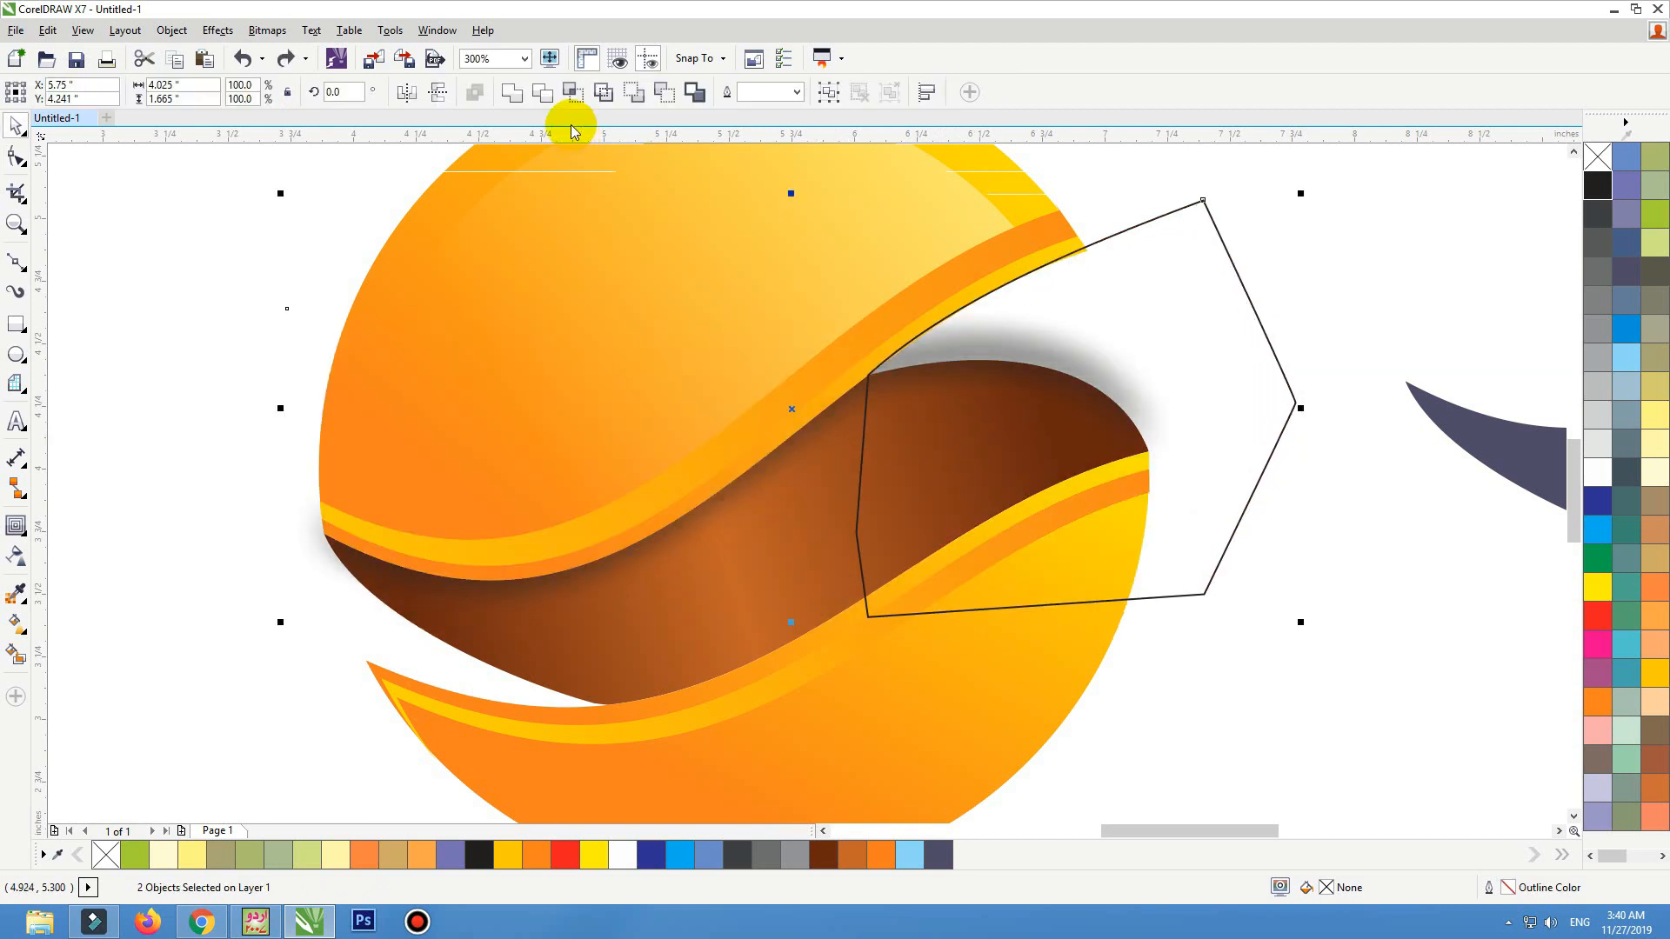
click(548, 108)
click(1270, 439)
key(Delete)
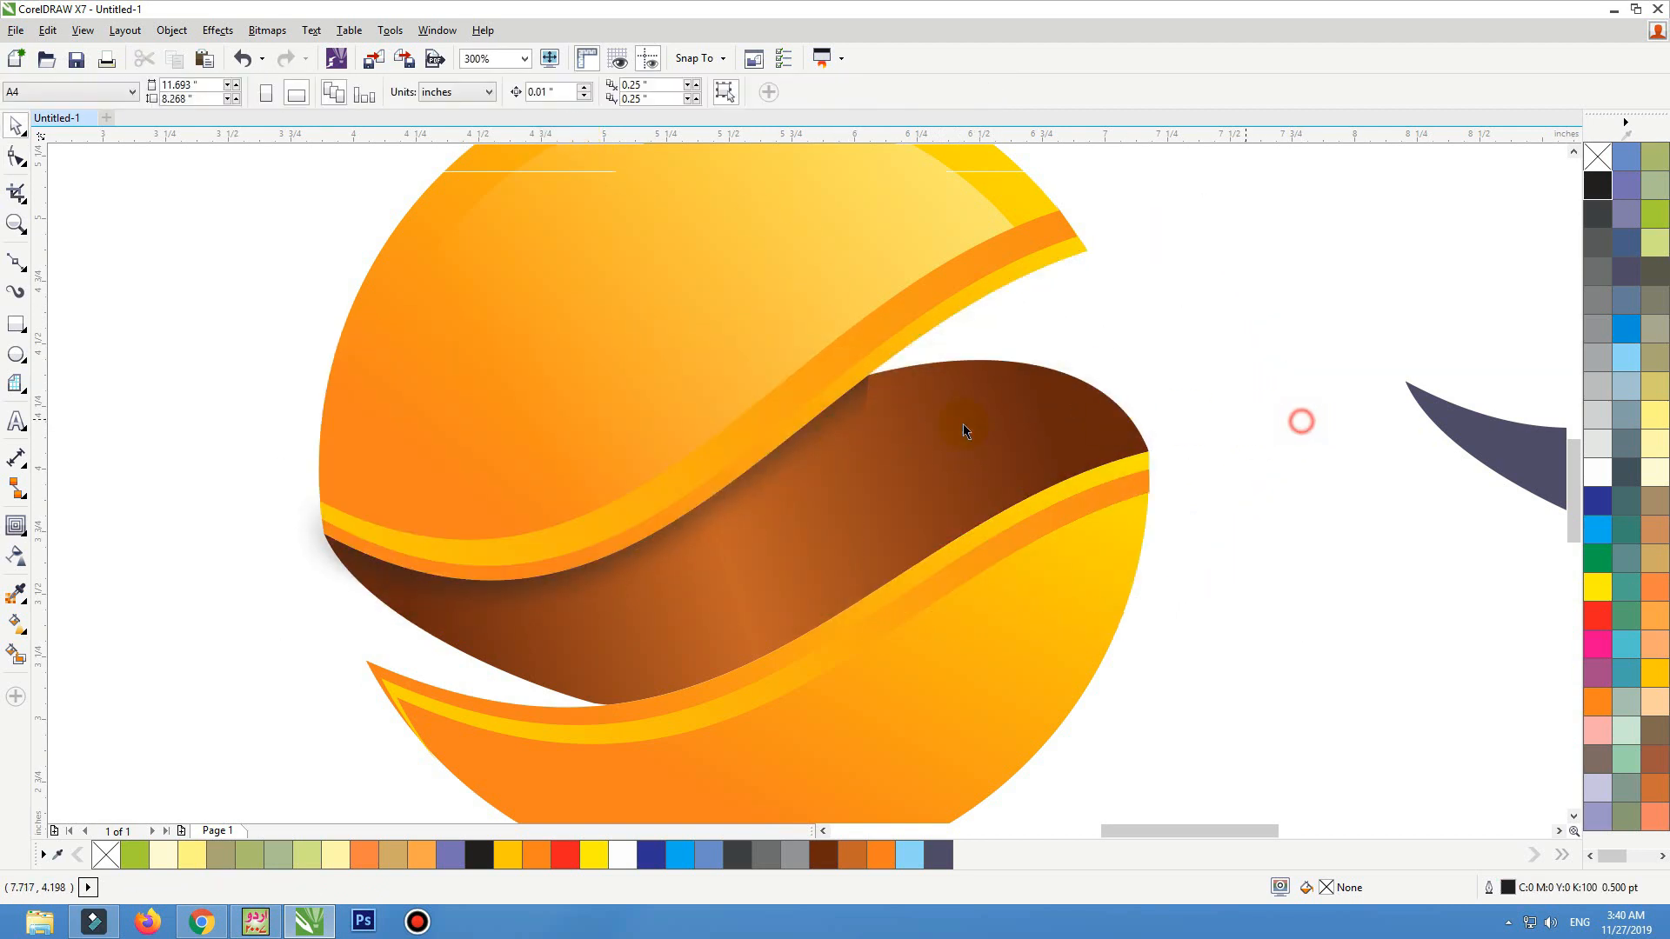
scroll(901, 435, down, 2)
scroll(845, 504, up, 2)
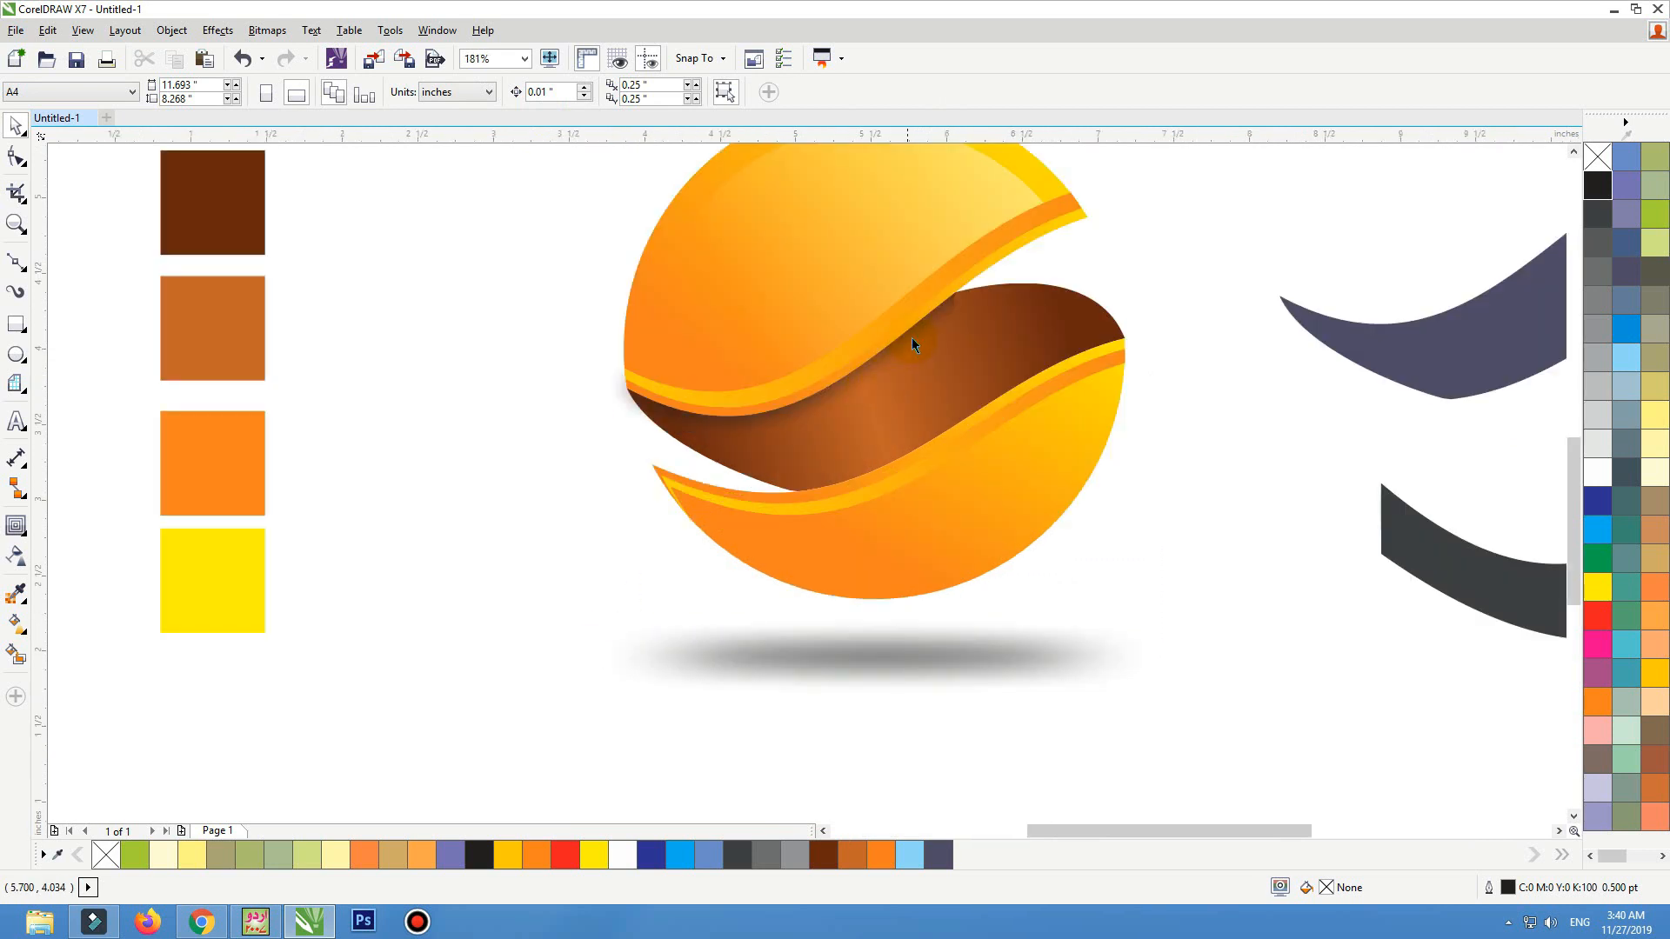
drag(913, 337, 578, 422)
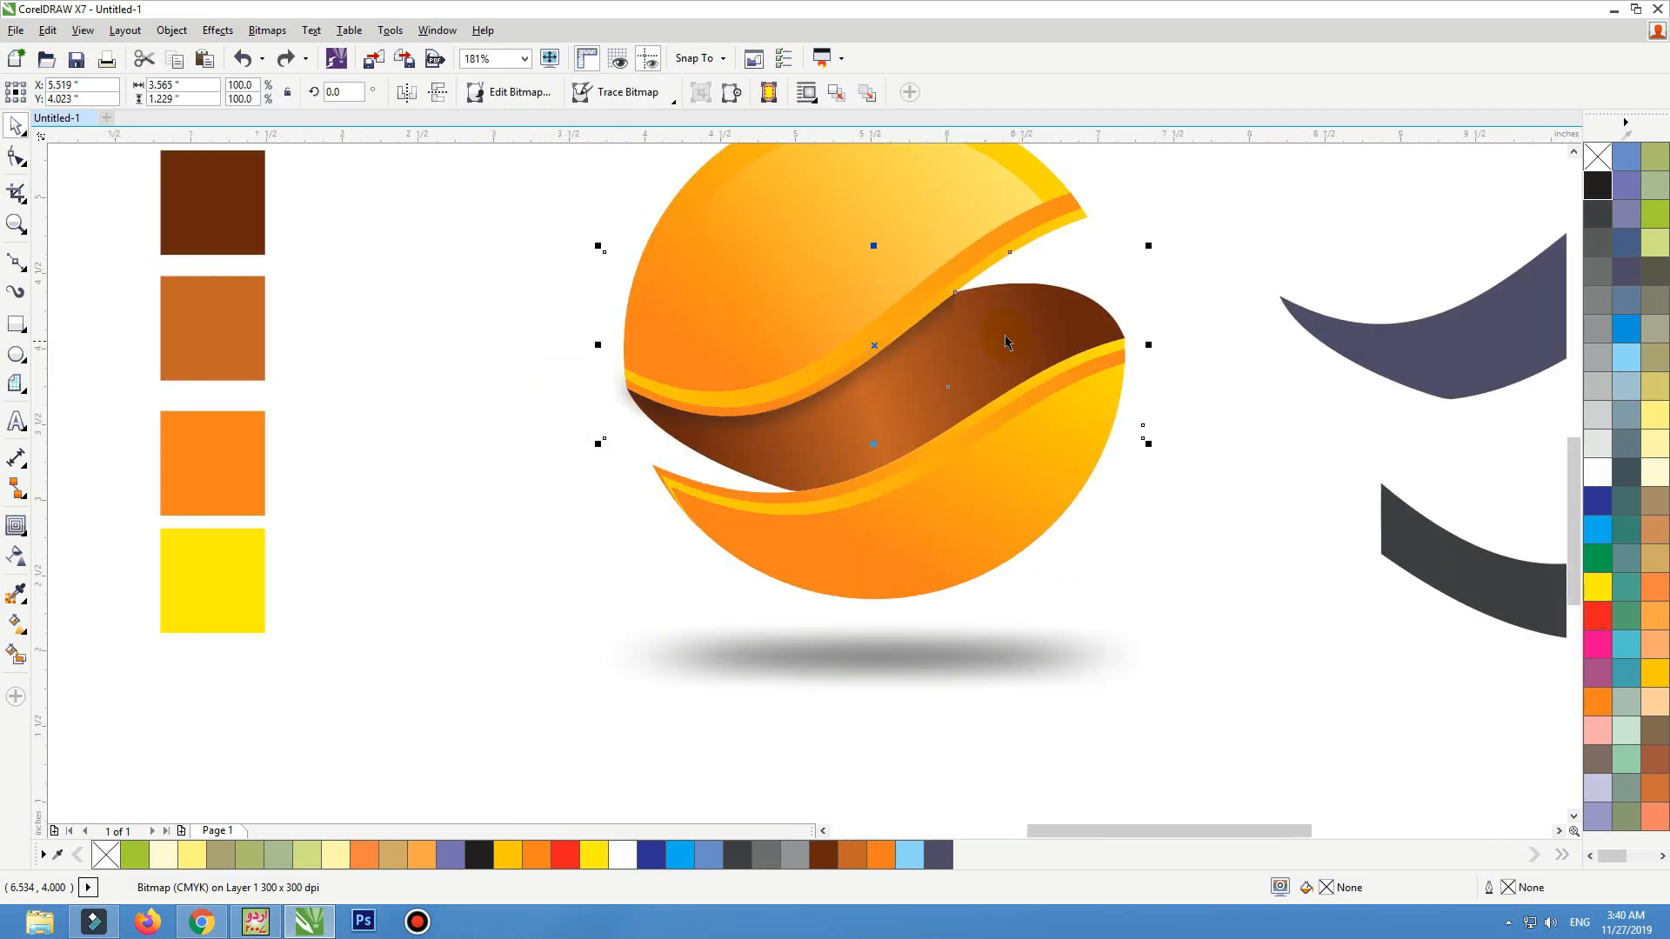
click(1192, 234)
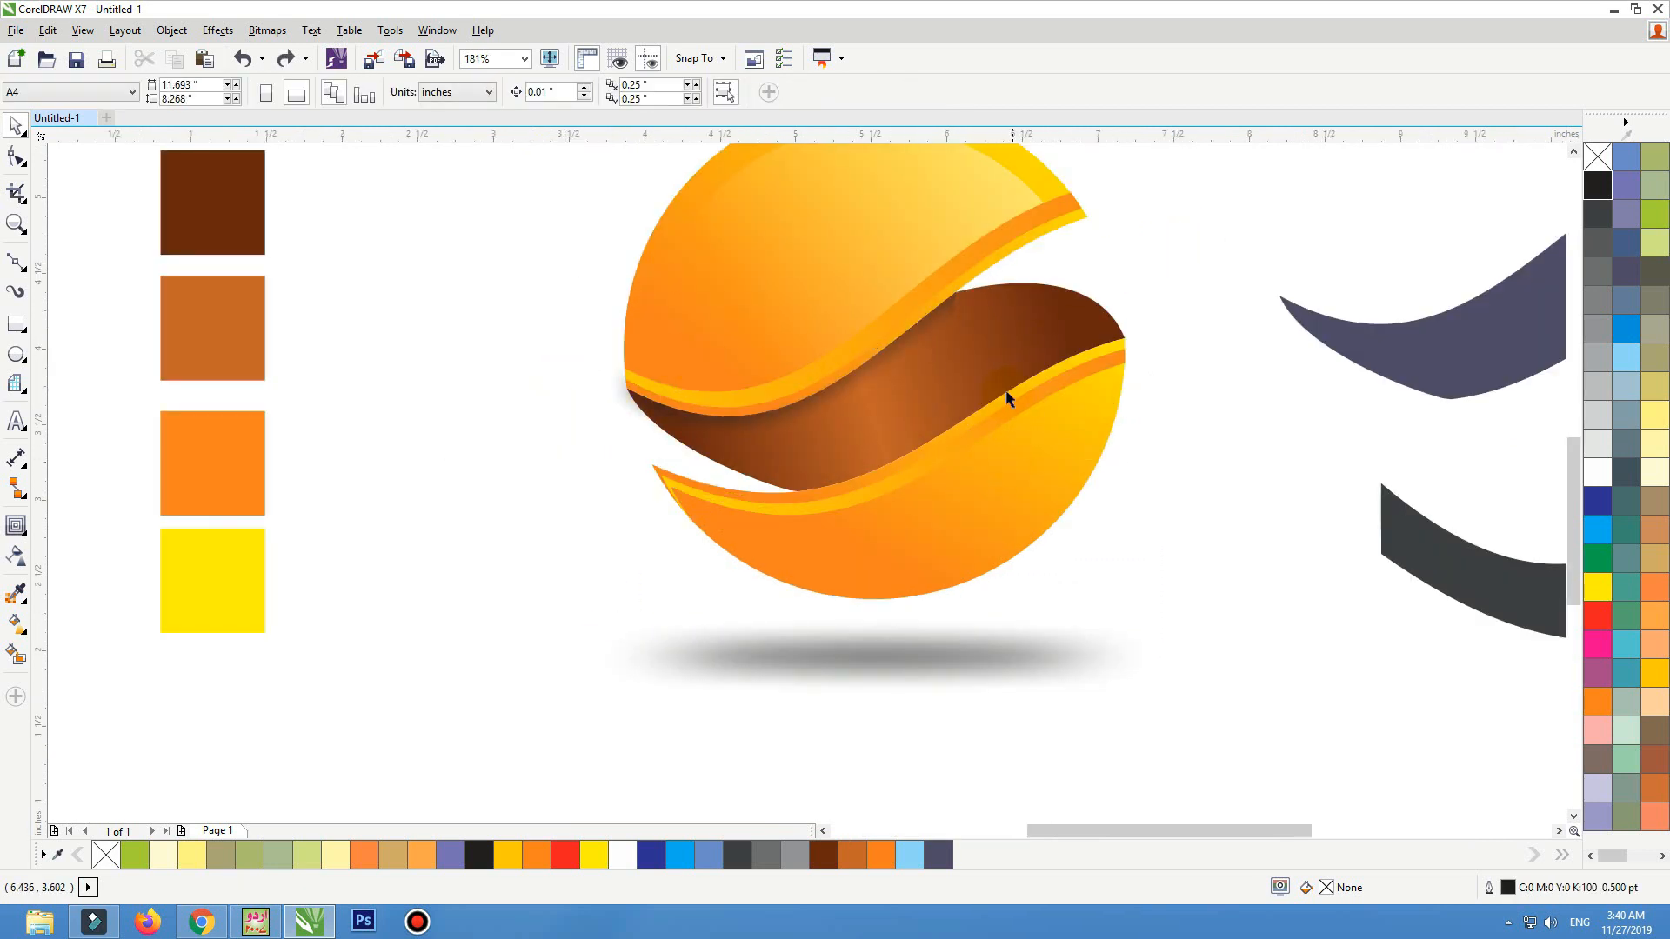
Copy the brown band below the logo and trim it into a thin lower strip with a red duplicate offset slightly upward
click(994, 357)
drag(1086, 332, 1327, 655)
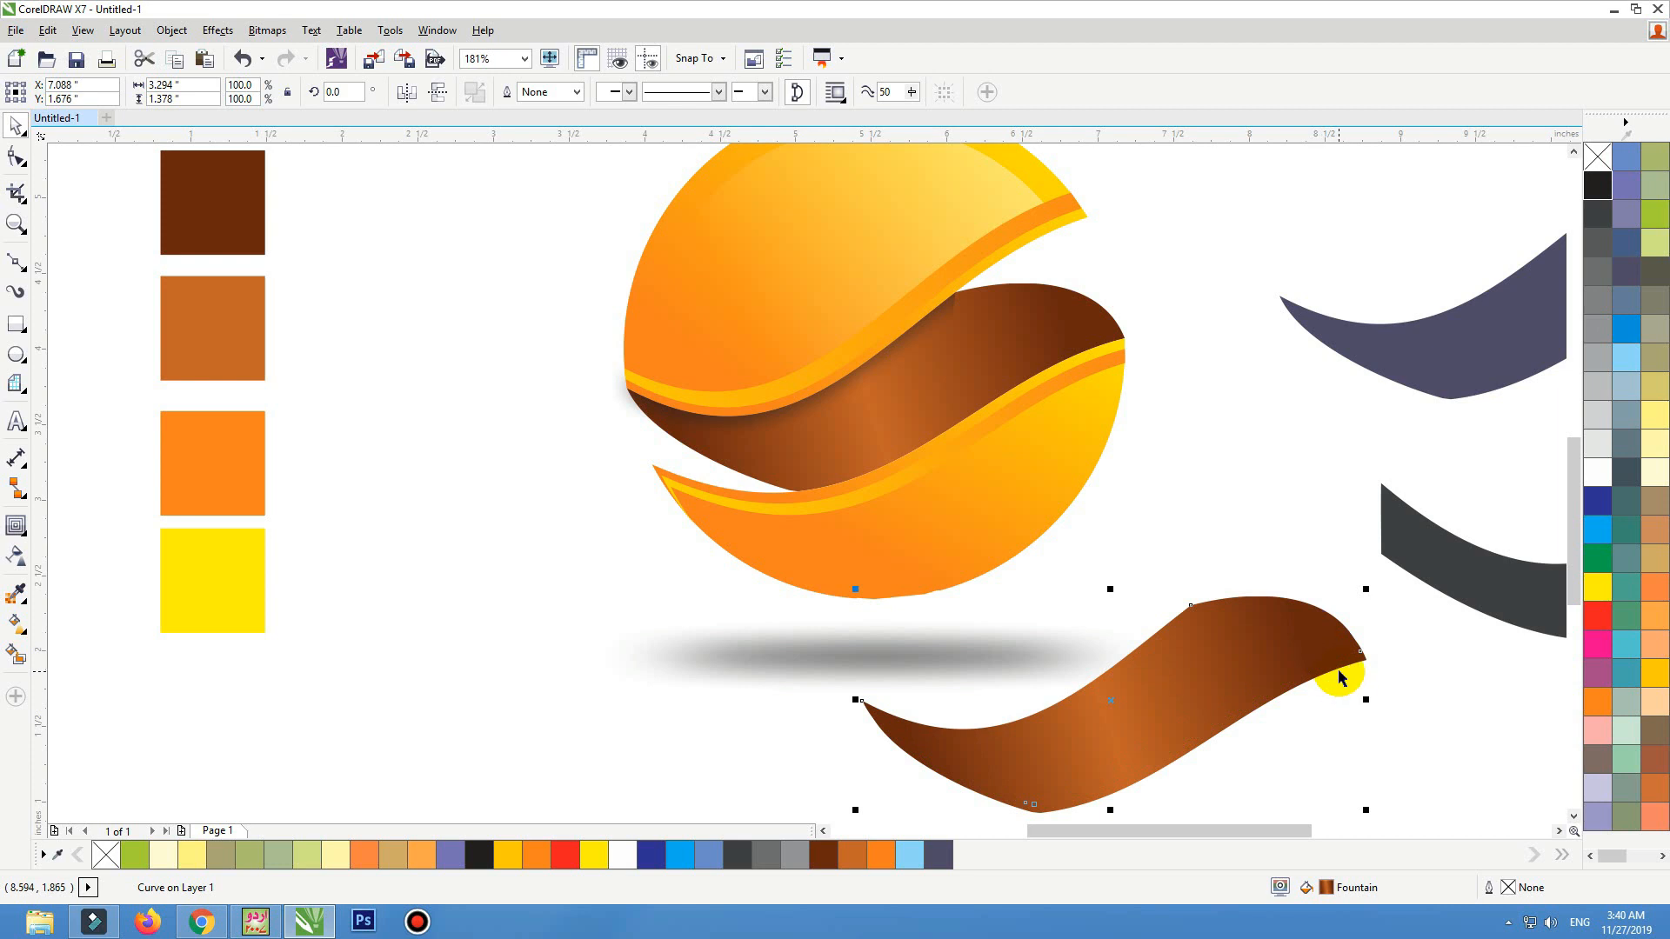
click(1598, 615)
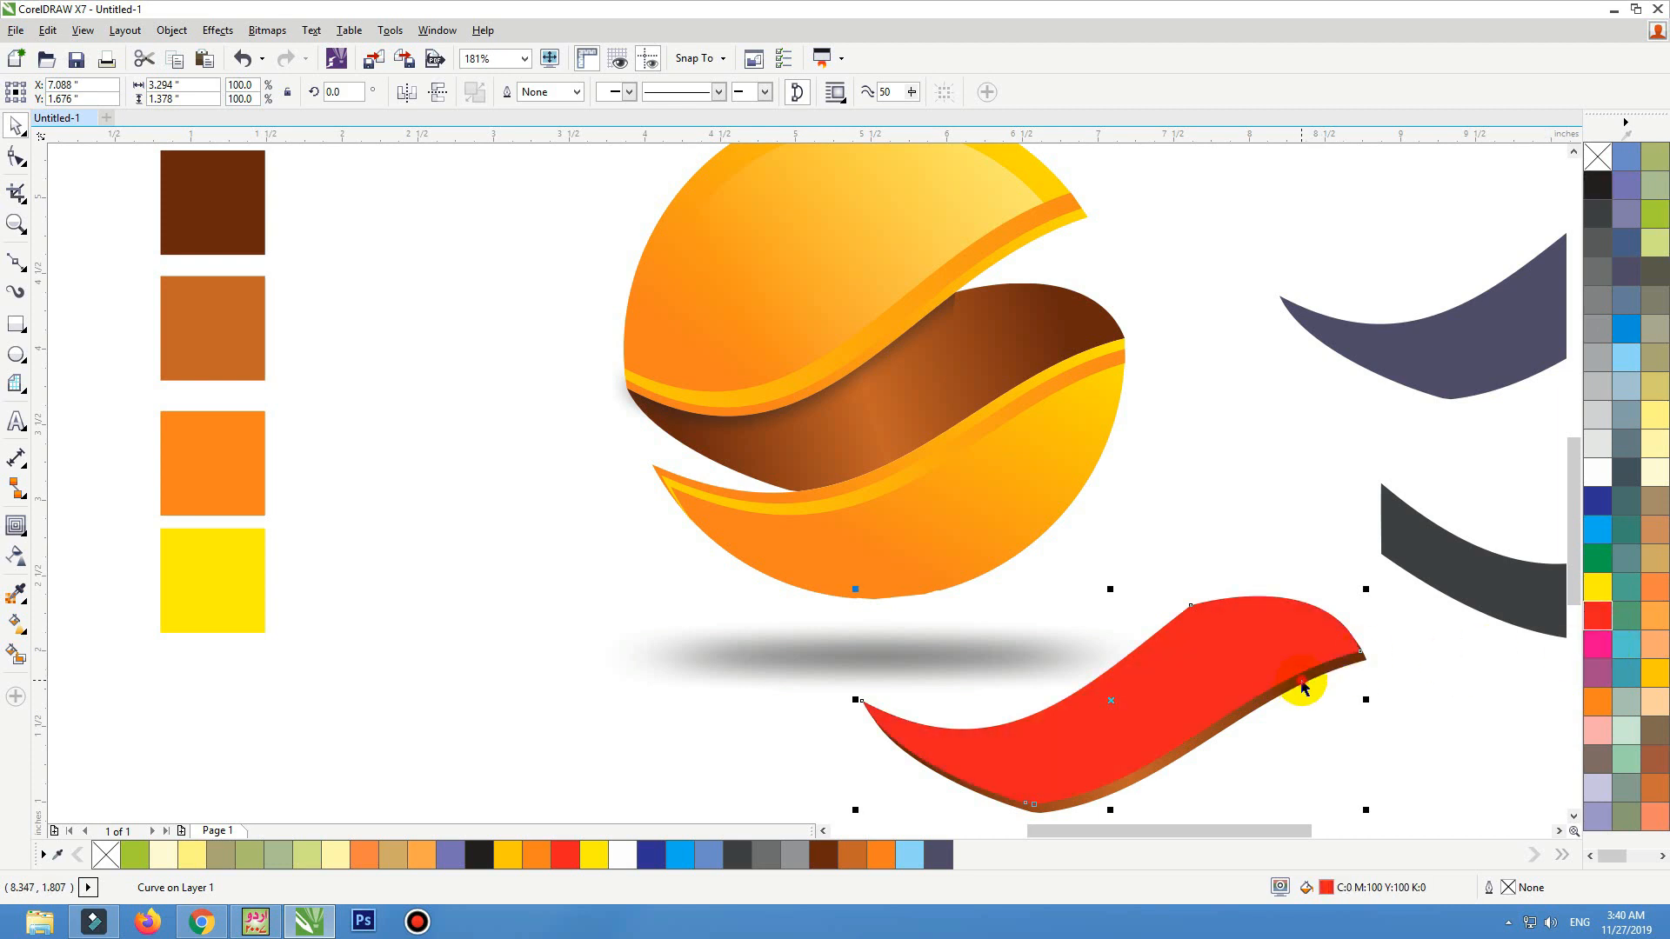
shift+click(1302, 683)
click(542, 95)
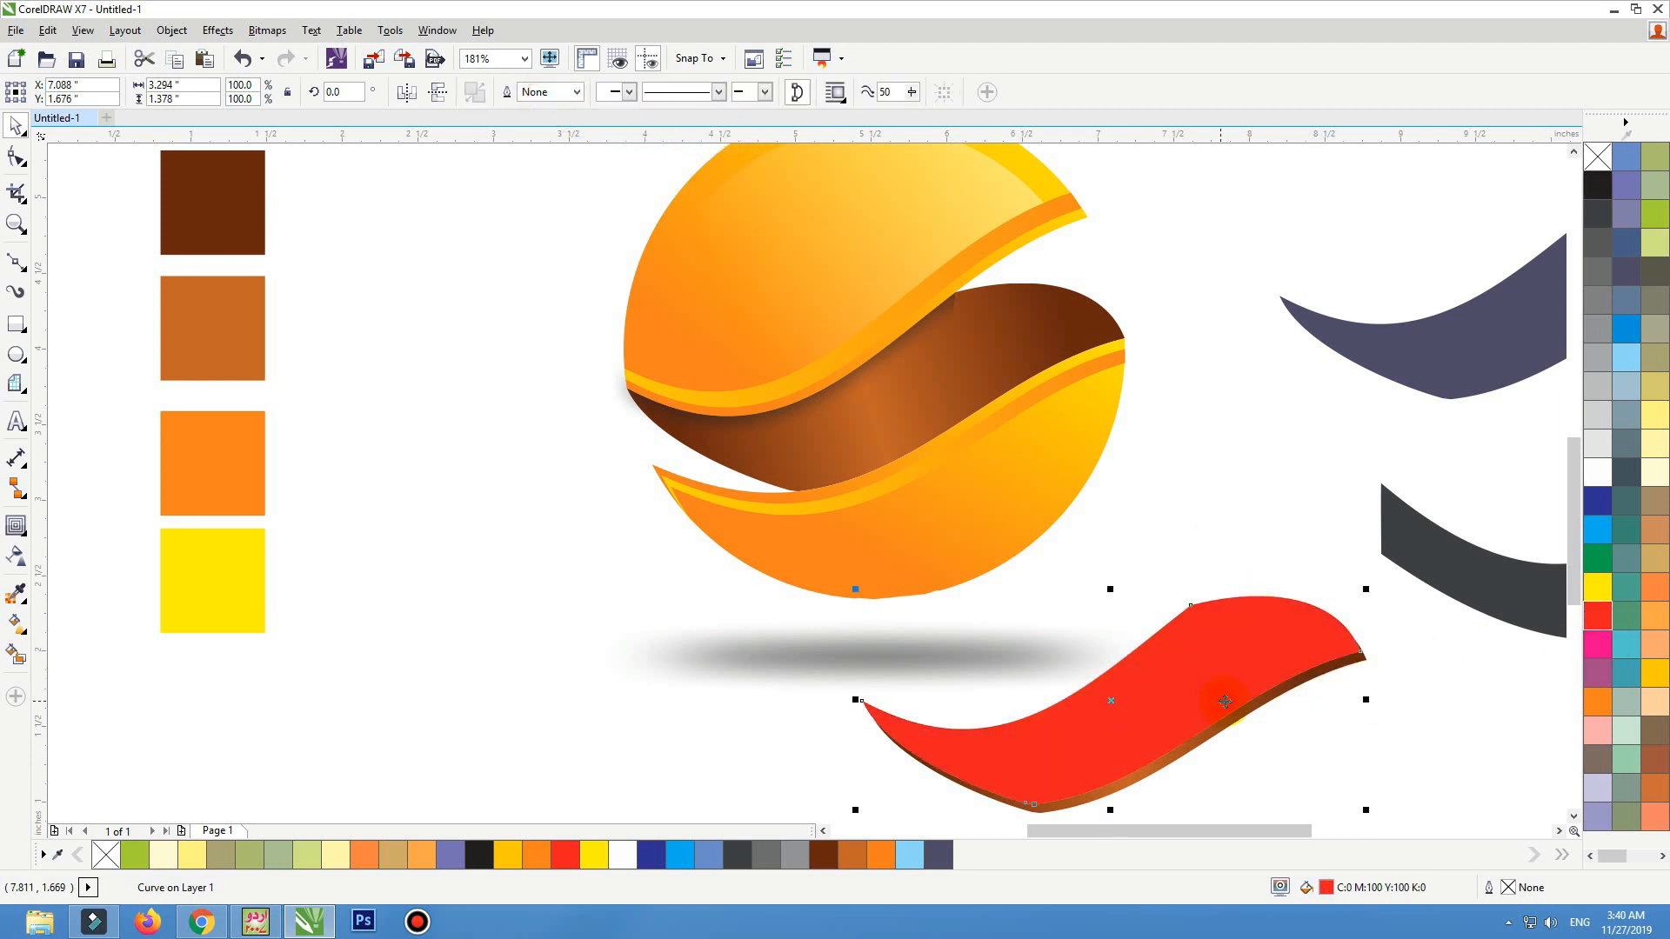
key(Delete)
click(1195, 679)
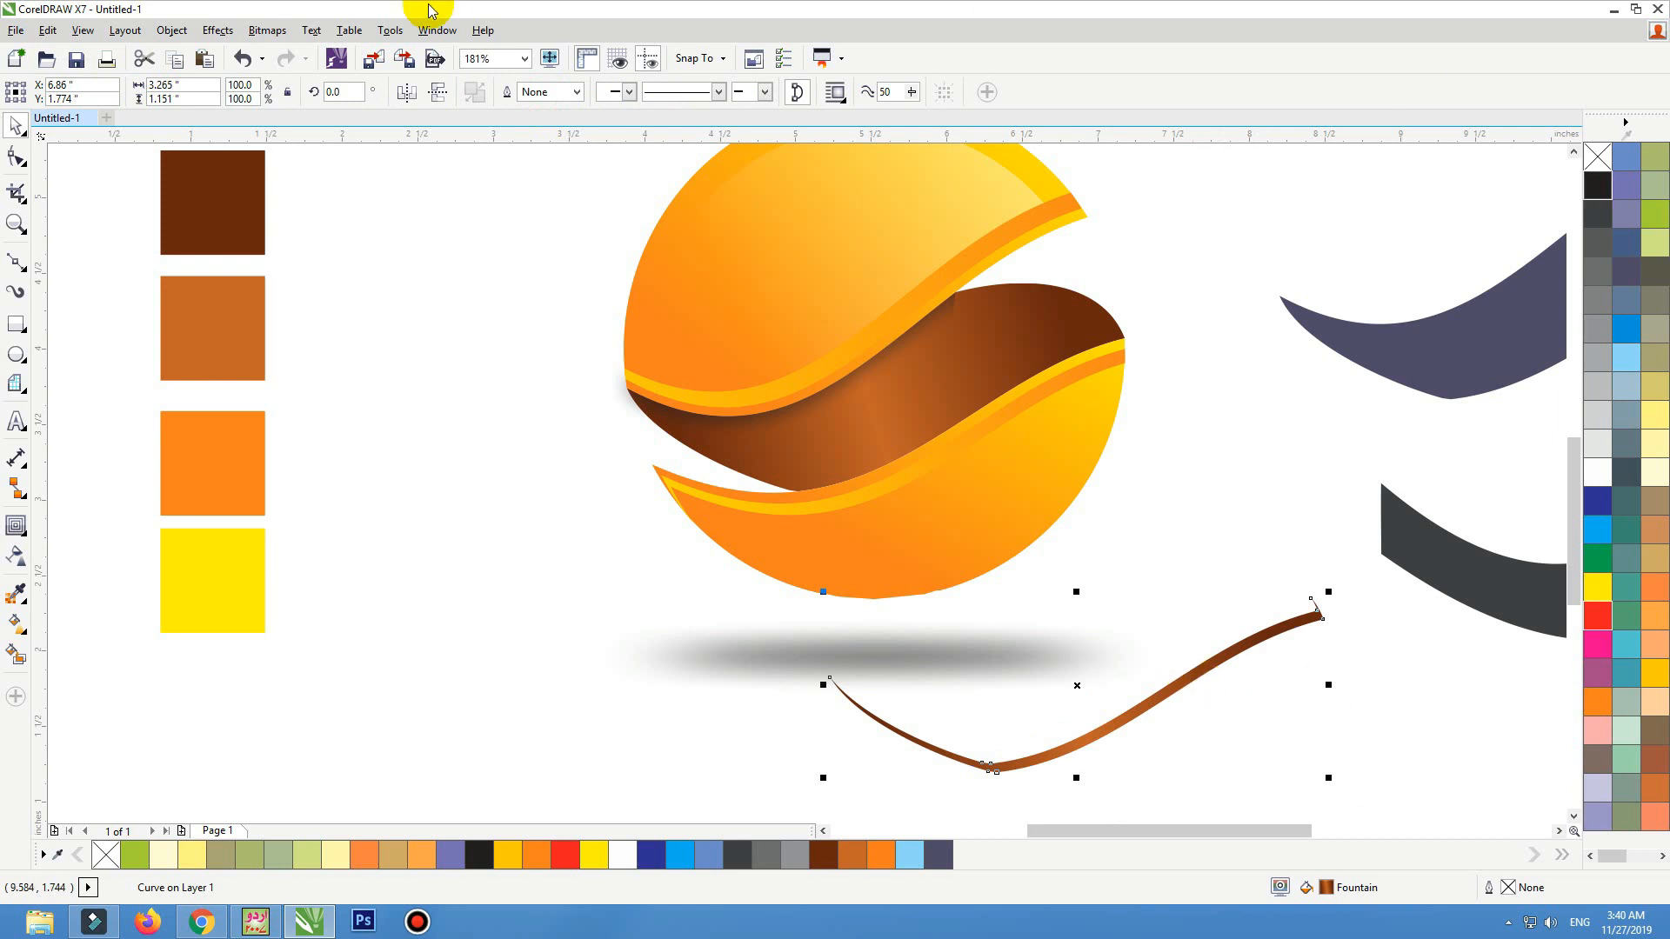
Fill the thin lower strip with black and delete the spare dark slate band right of the logo
click(1597, 181)
click(1481, 379)
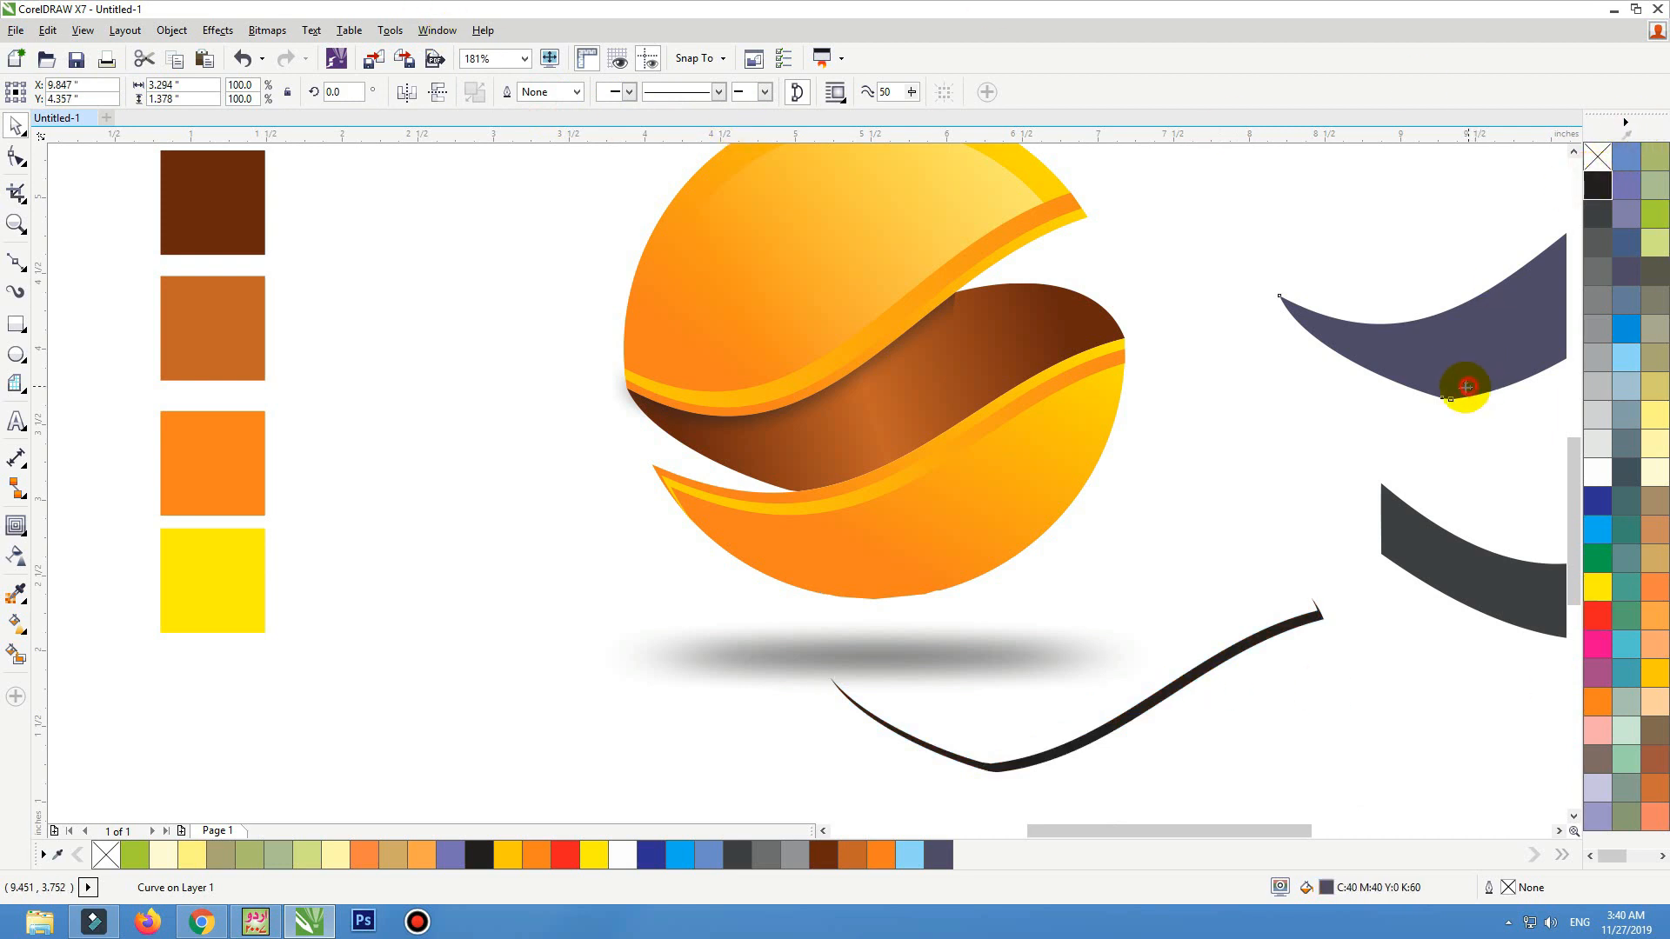
key(Delete)
Convert the black lower strip to a 300 dpi CMYK bitmap and apply a 20-pixel Gaussian blur
click(1168, 696)
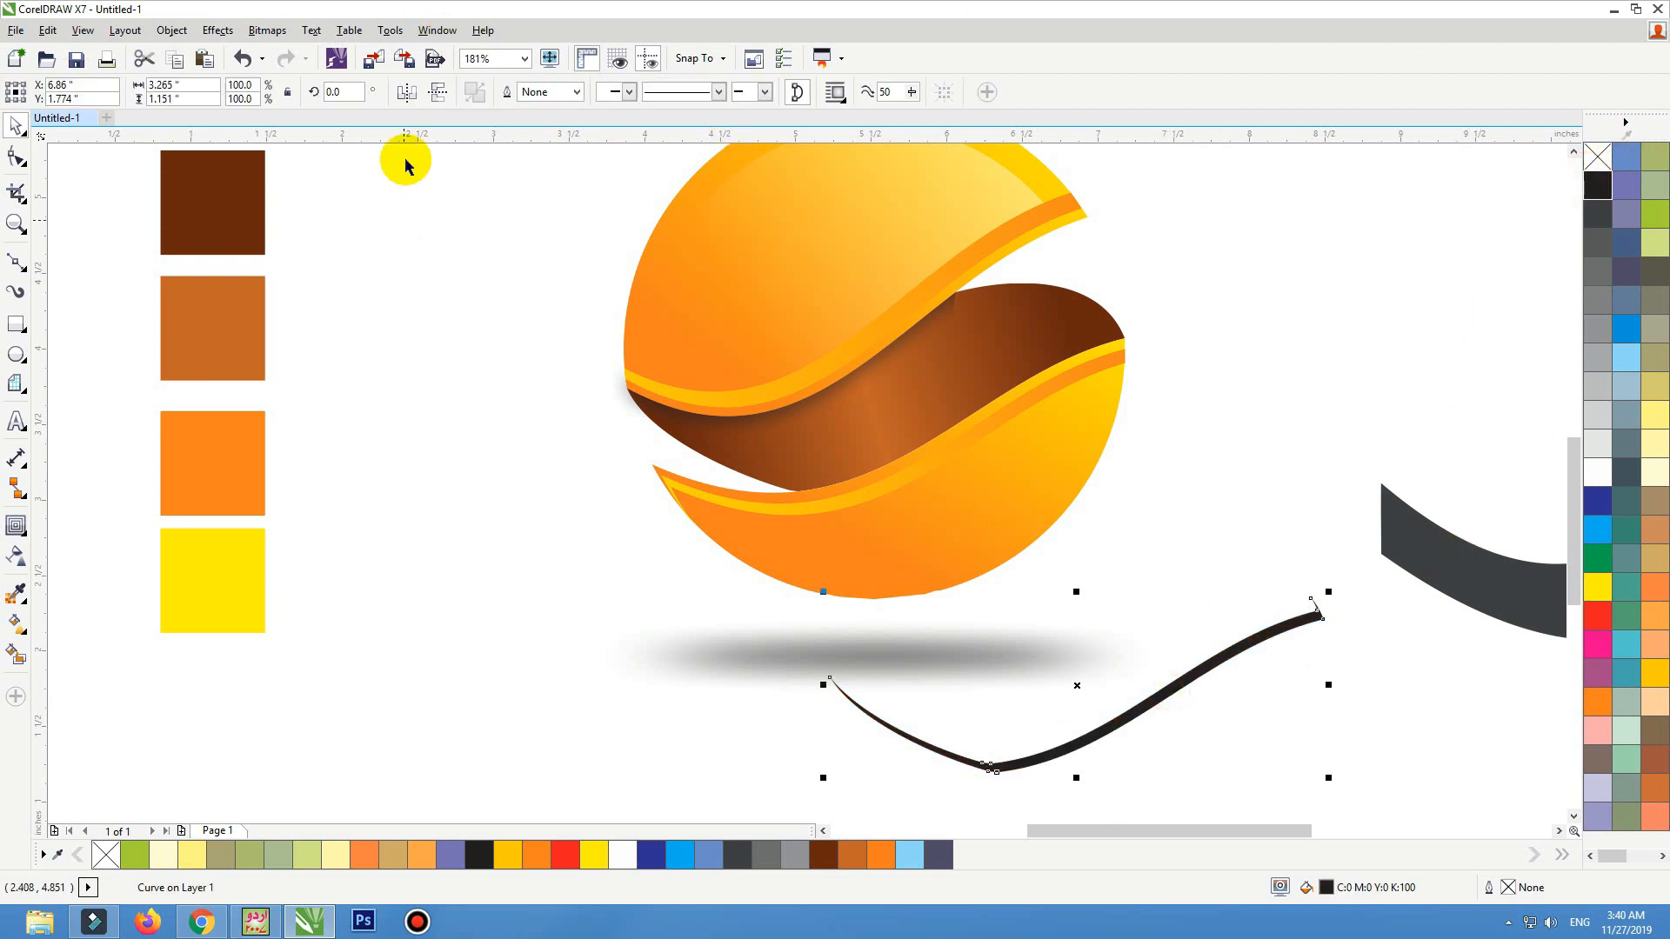
click(267, 30)
click(287, 56)
click(767, 551)
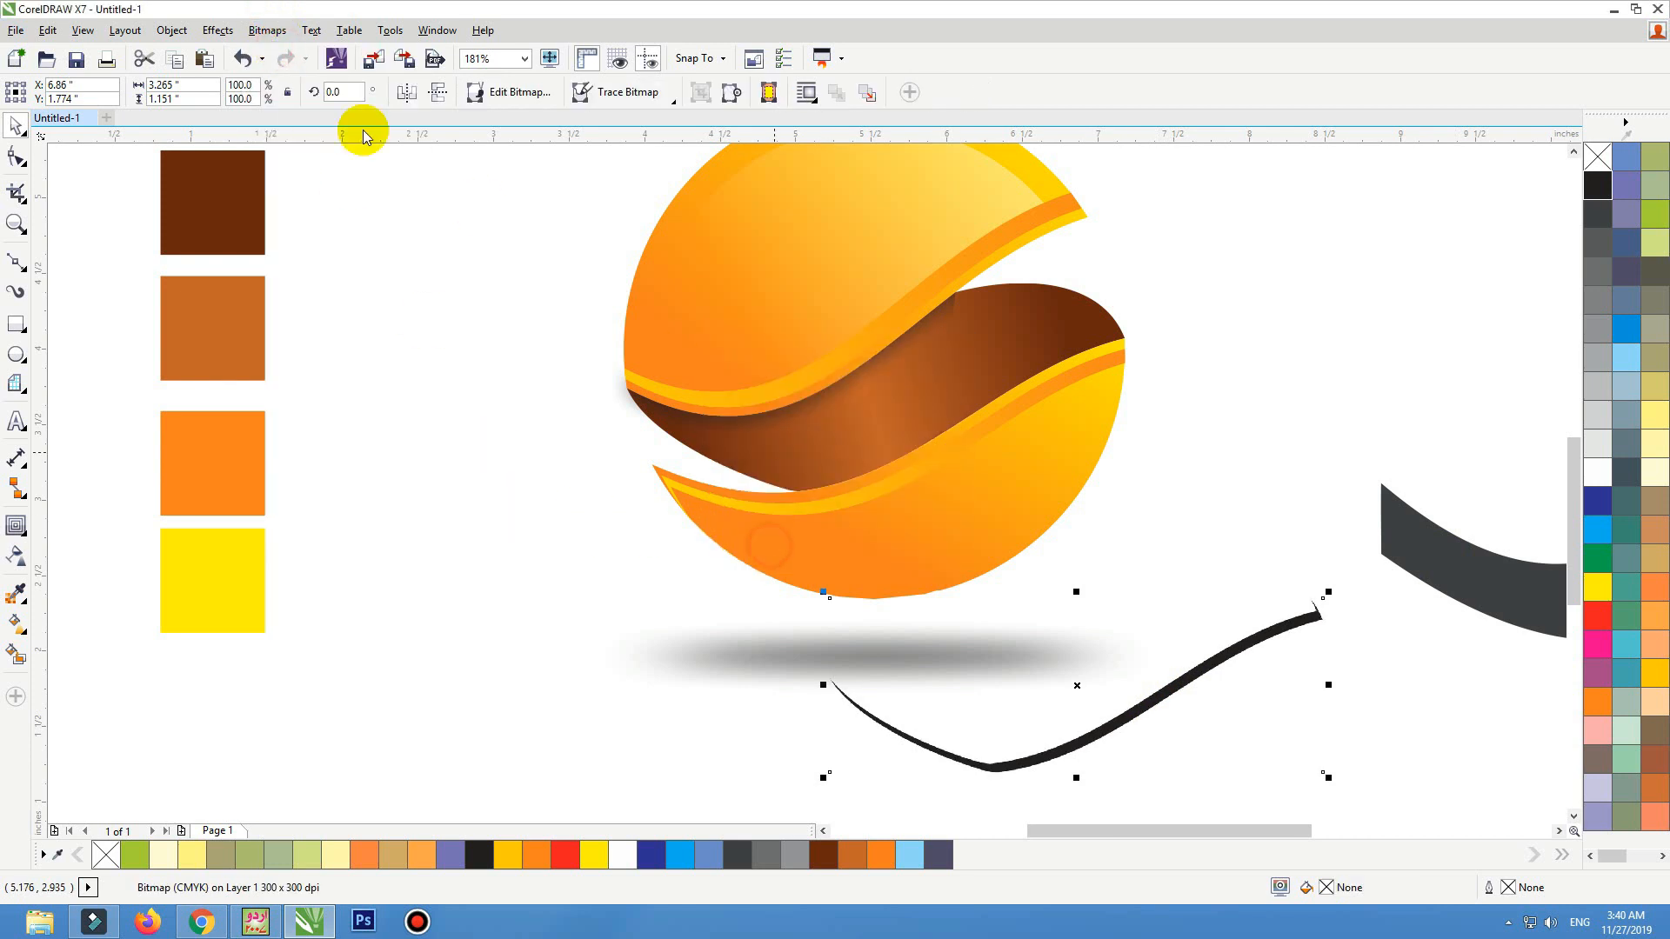
click(249, 35)
mouse_move(372, 527)
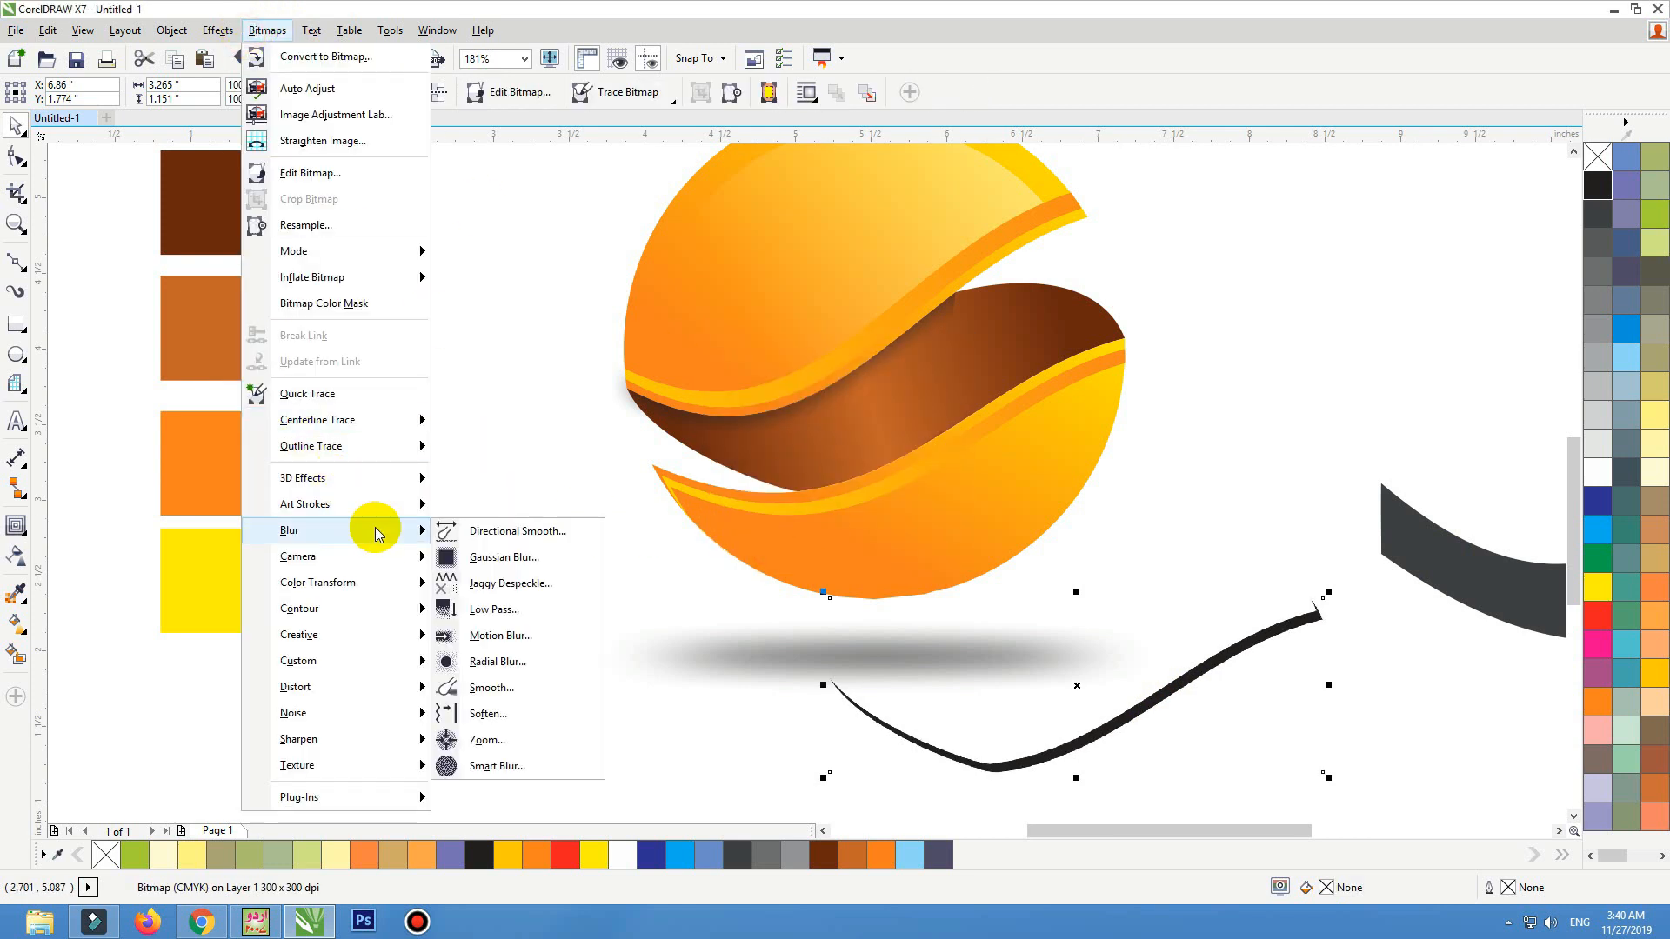
click(484, 554)
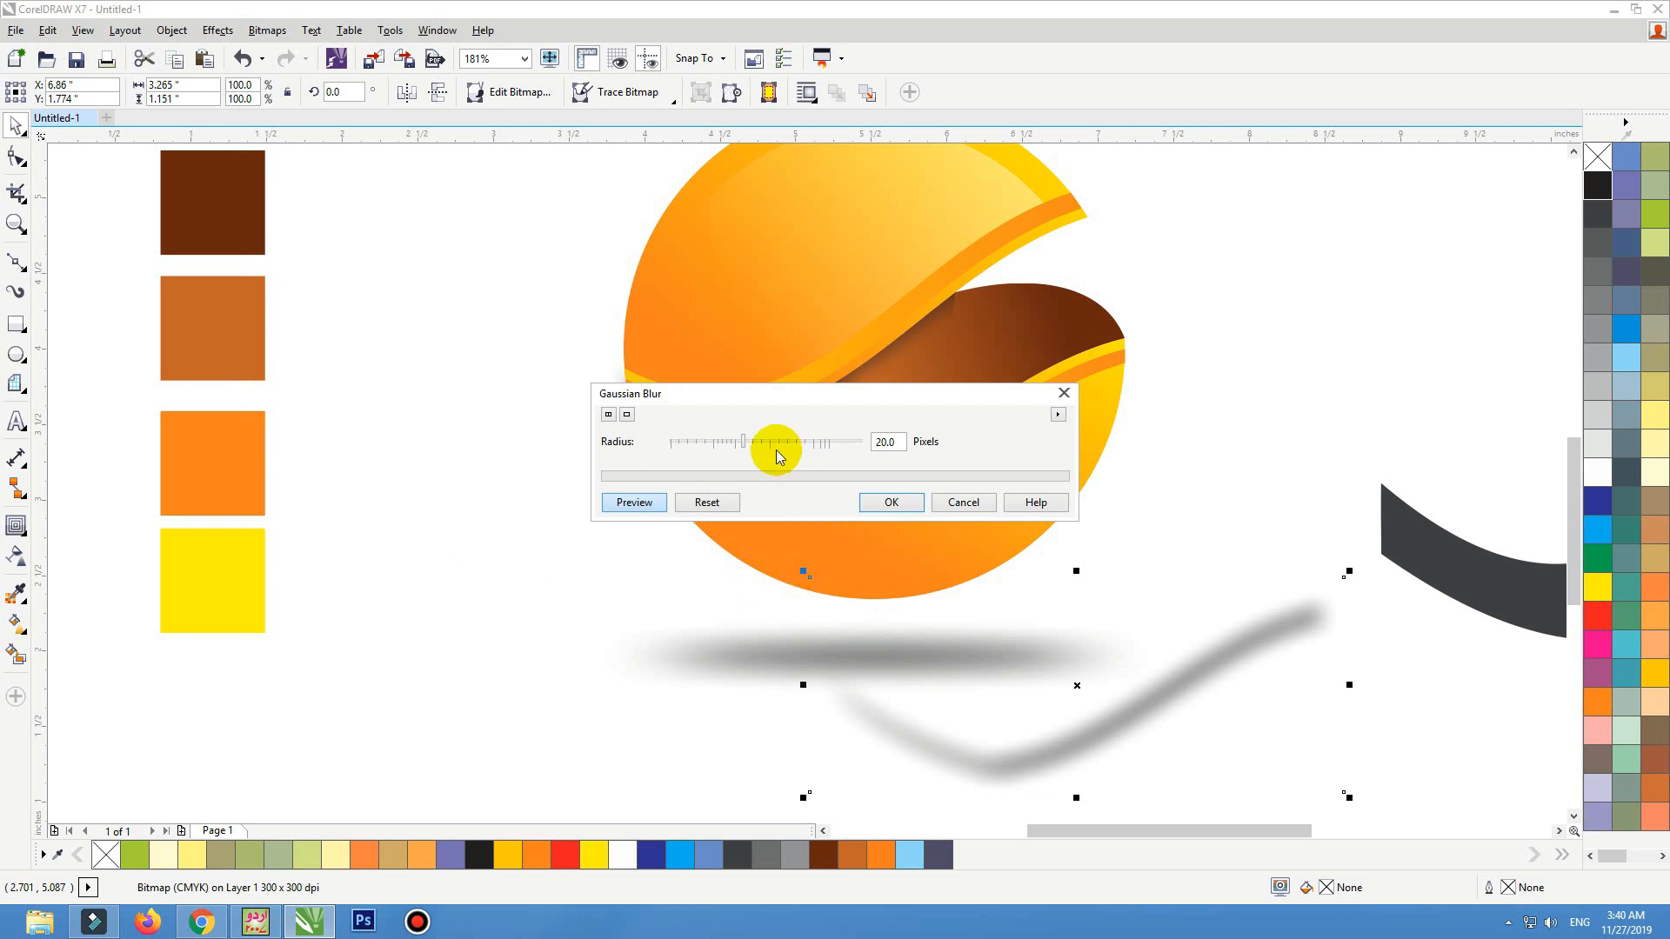
click(889, 501)
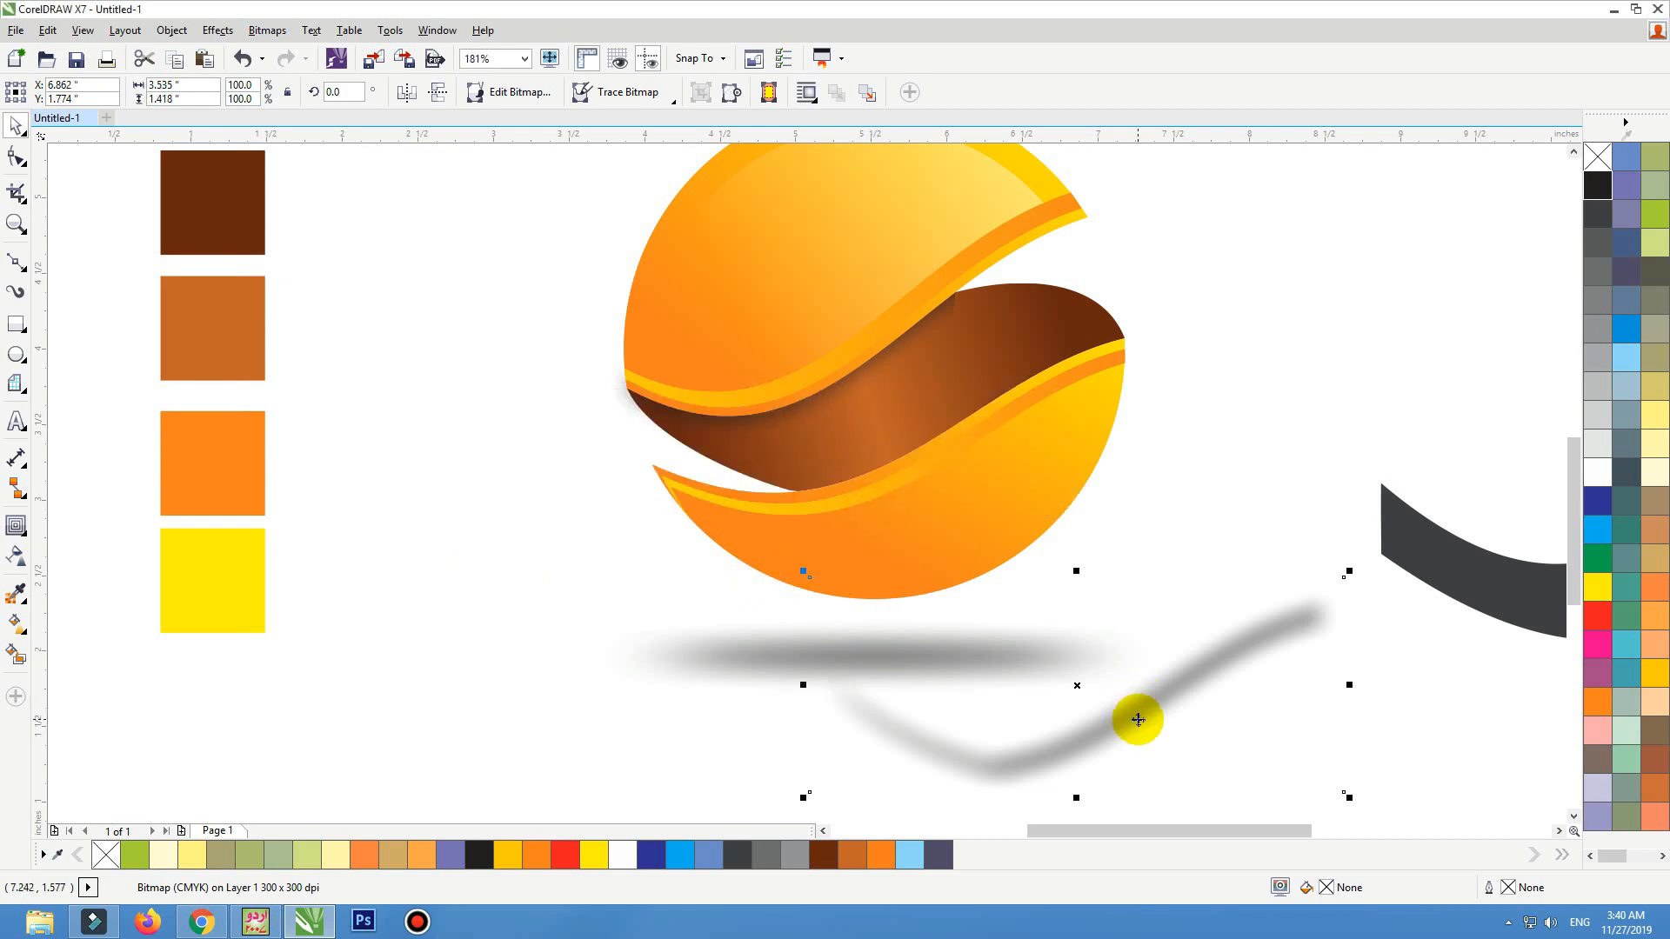
Place the blurred strip along the brown band's lower edge as a shadow behind the lower orange piece, at about Y 3.591"
drag(1137, 716, 952, 454)
drag(1081, 408, 1063, 398)
click(1063, 396)
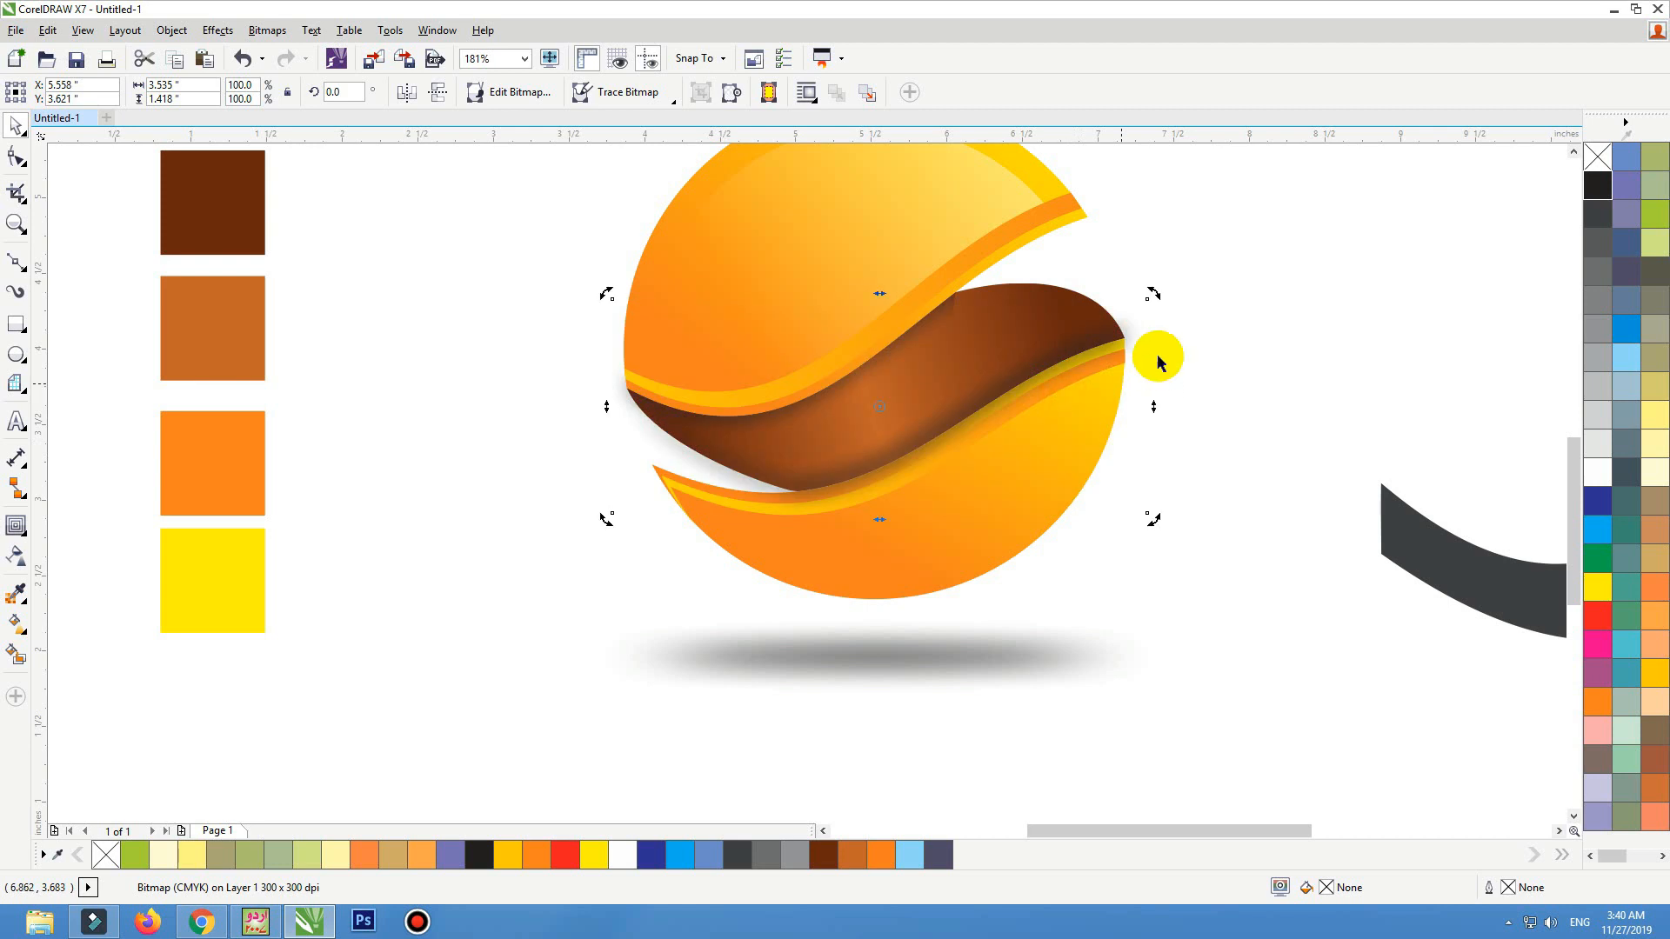
key(F2)
drag(1206, 313, 603, 581)
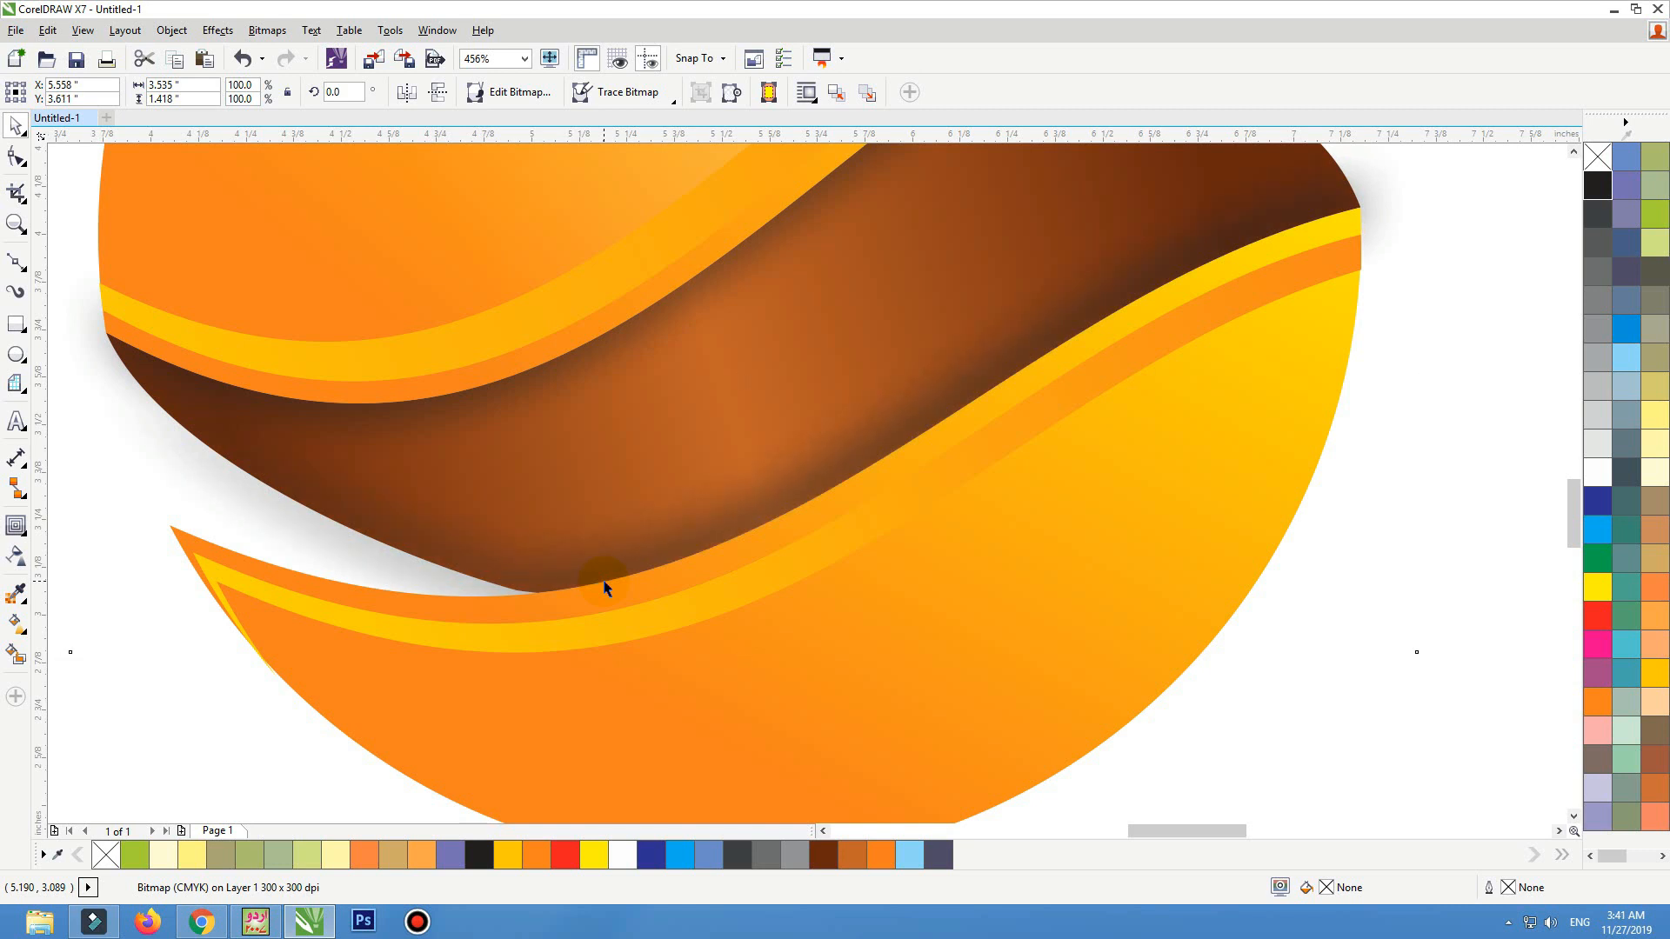
scroll(773, 515, down, 2)
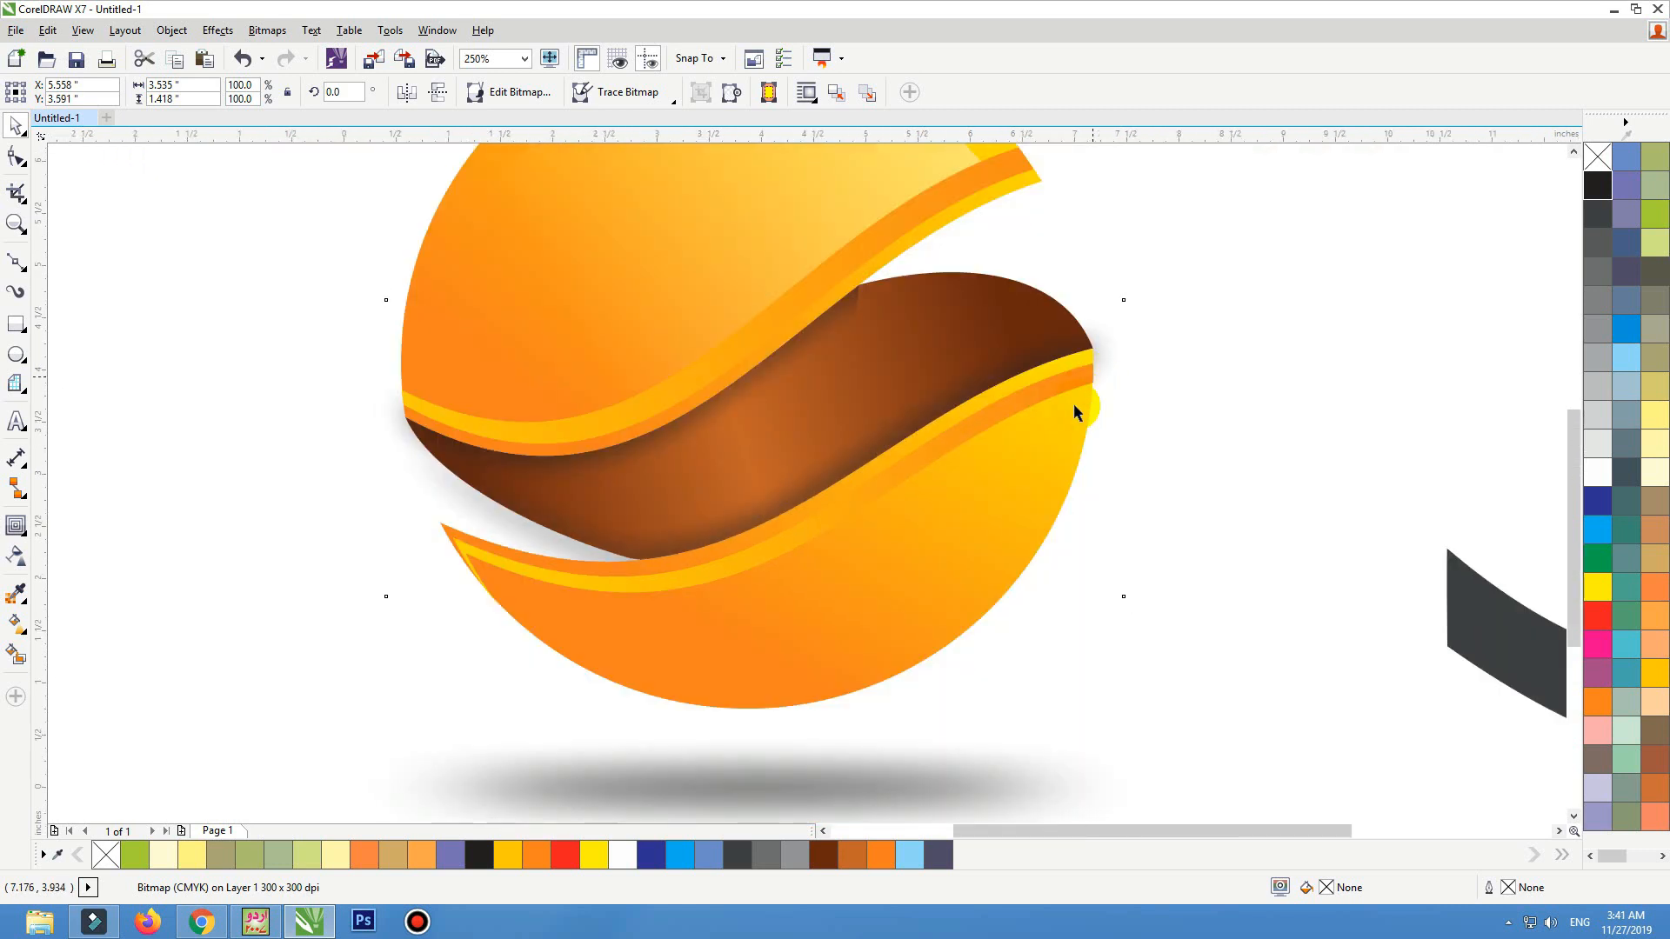
Draw a closed five-sided outline over the logo's lower-left gap, with one corner at the brown band's lower tip, enclosing the spilled shadow
key(F2)
drag(1215, 275, 577, 582)
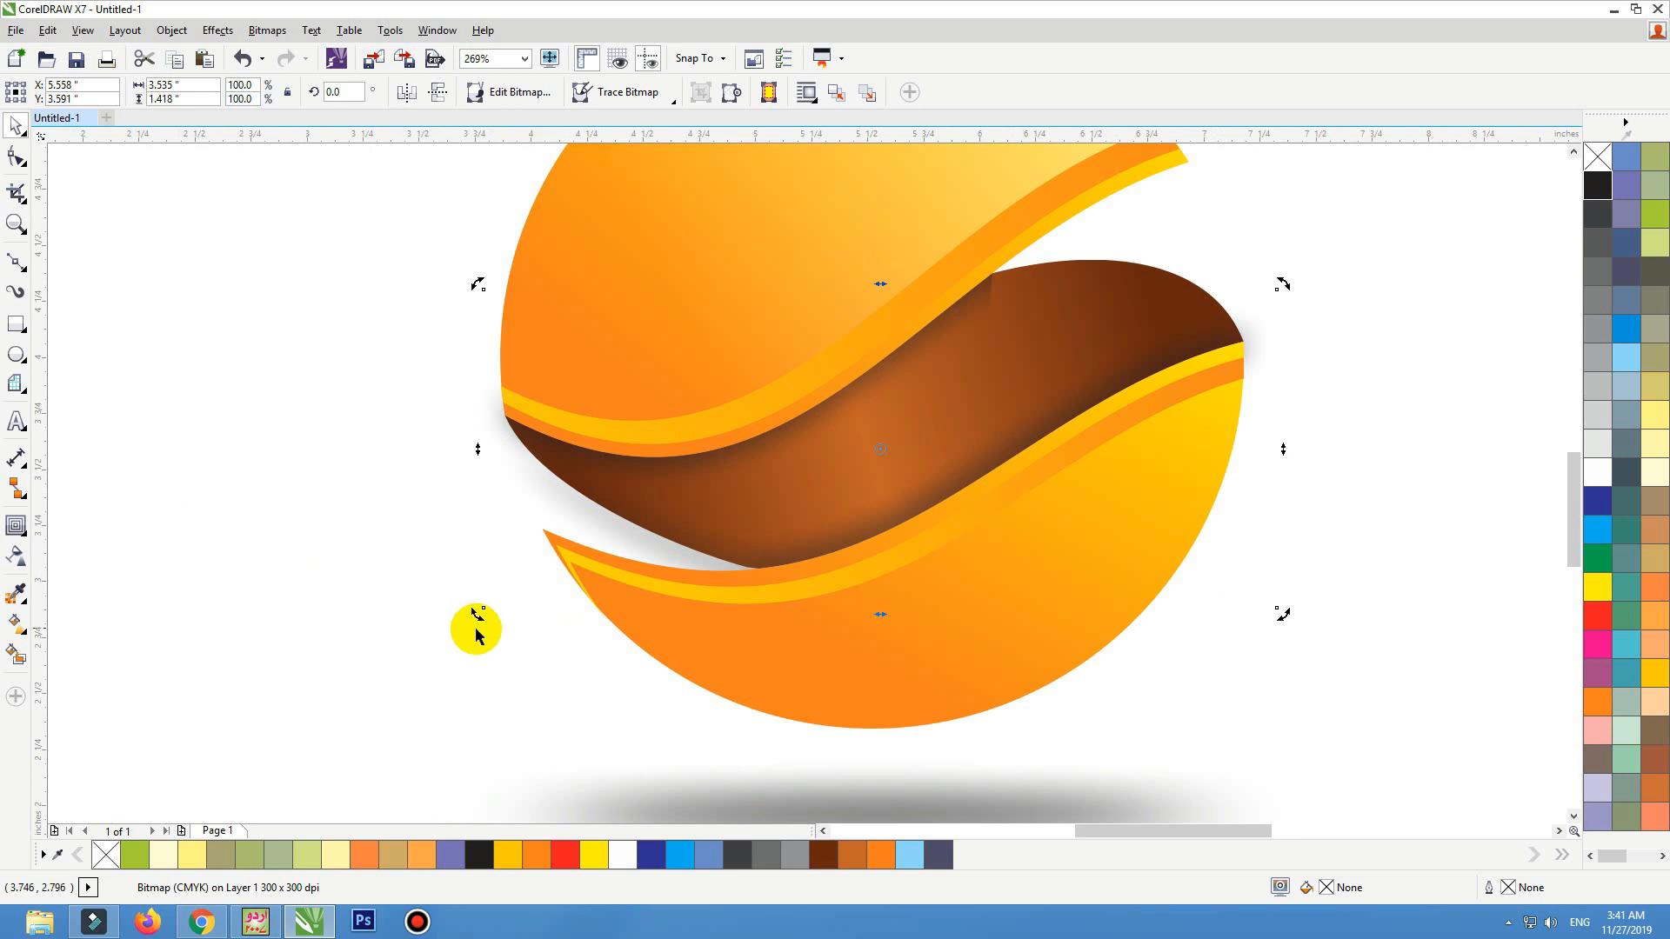
key(F10)
click(15, 261)
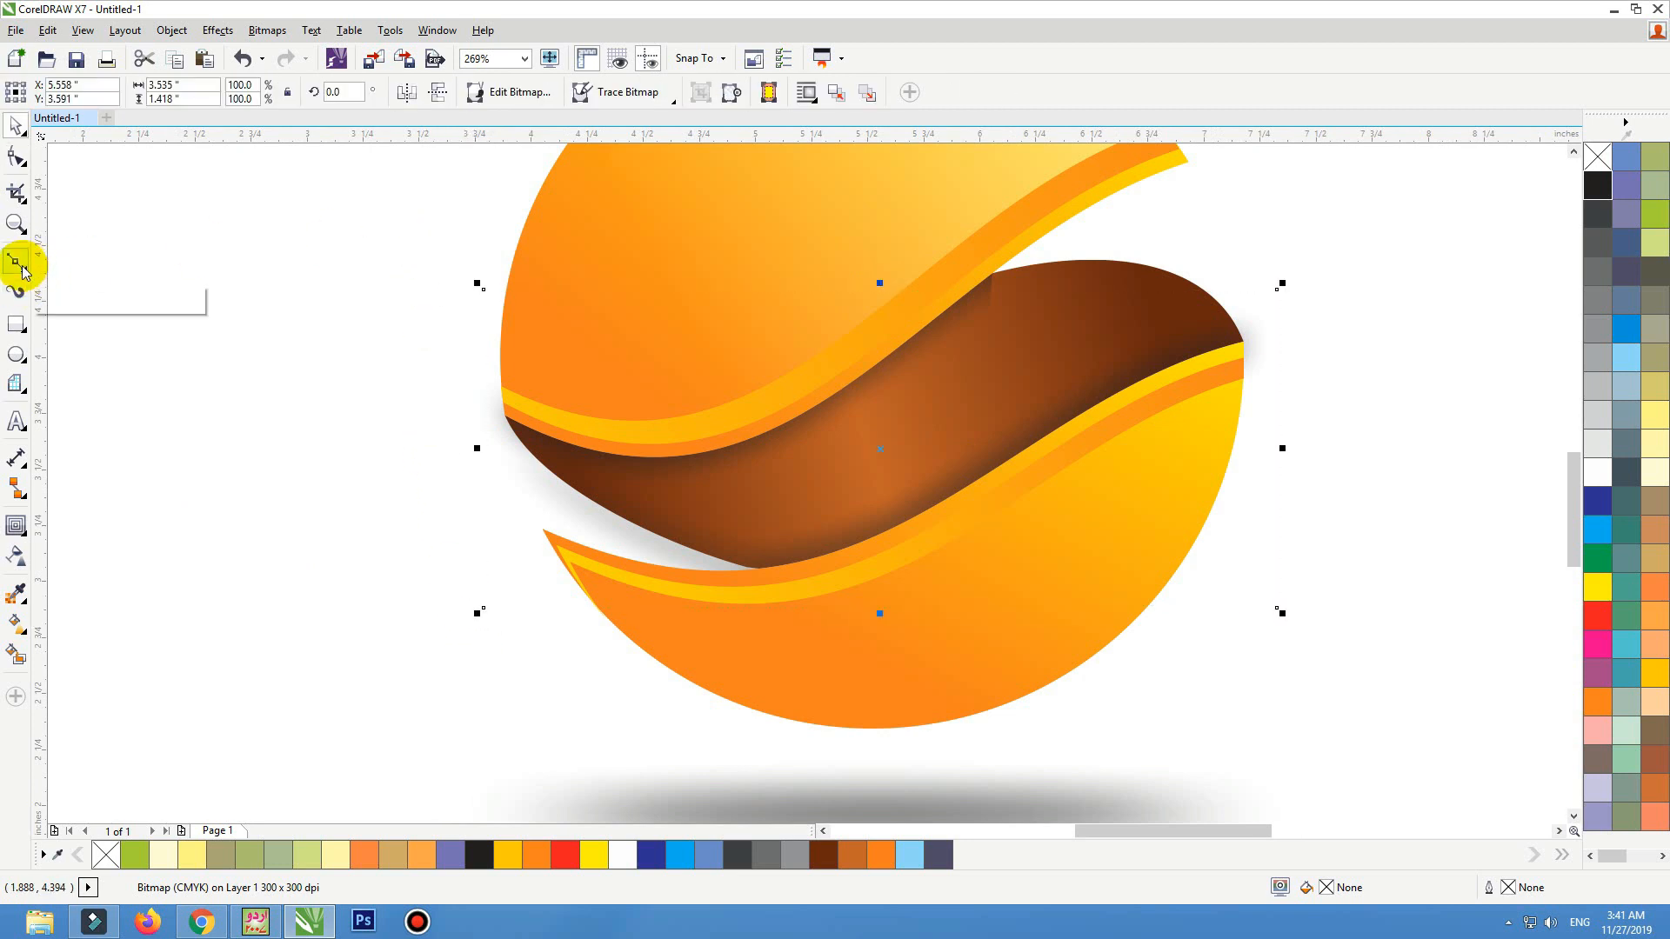
click(478, 253)
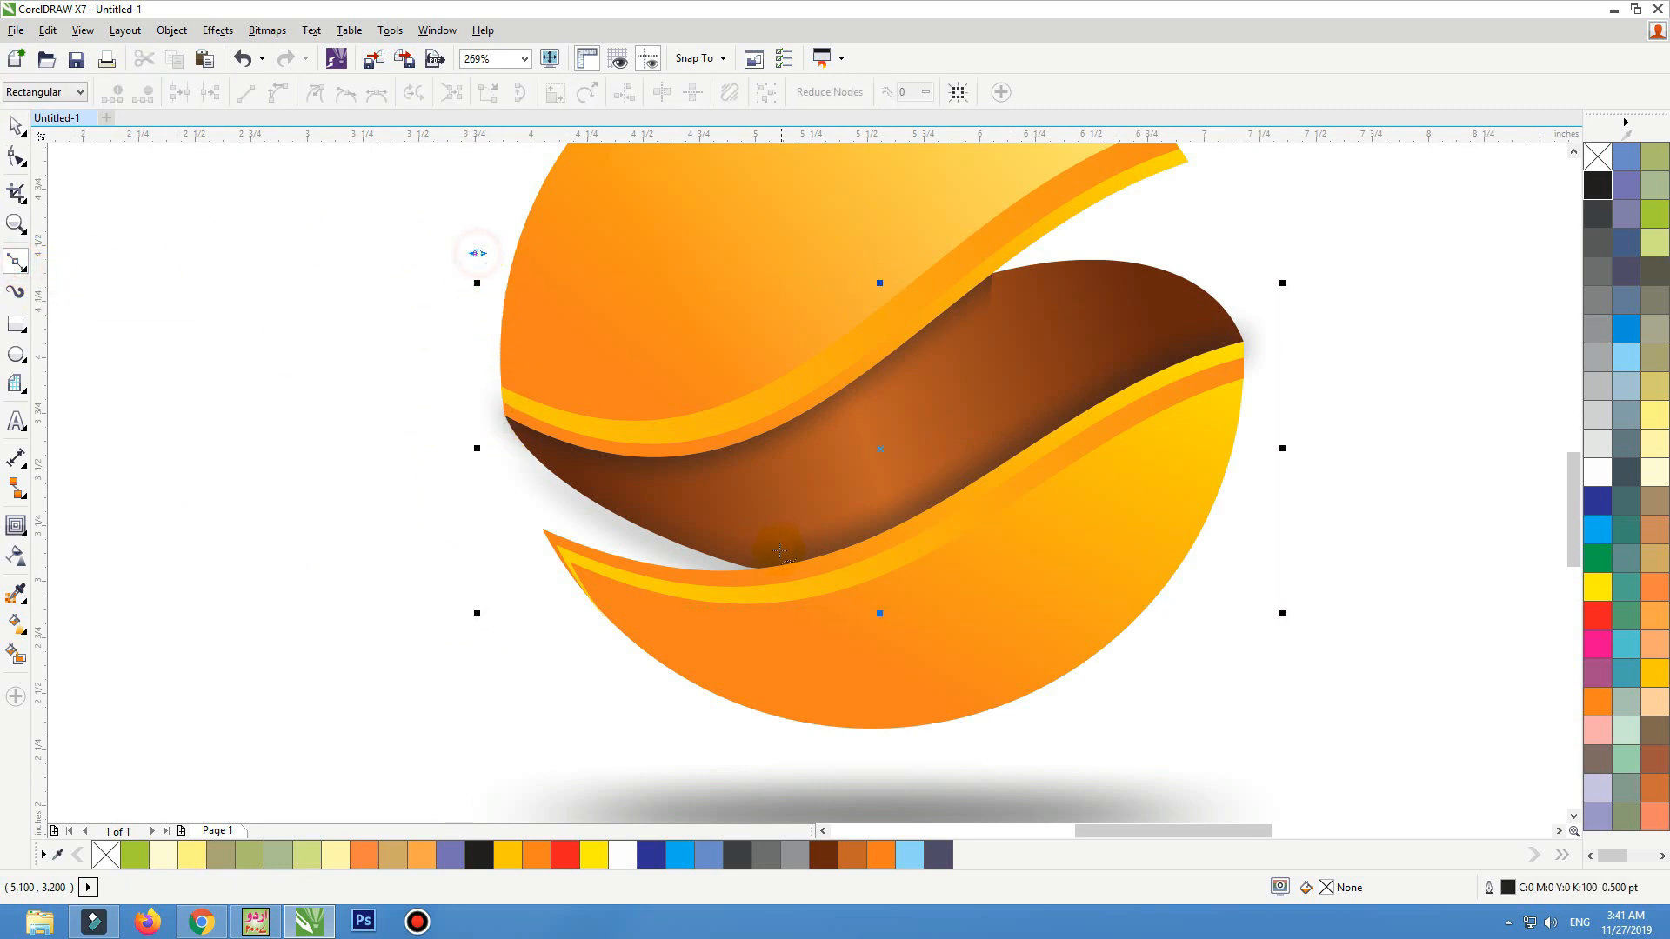
click(757, 569)
click(843, 721)
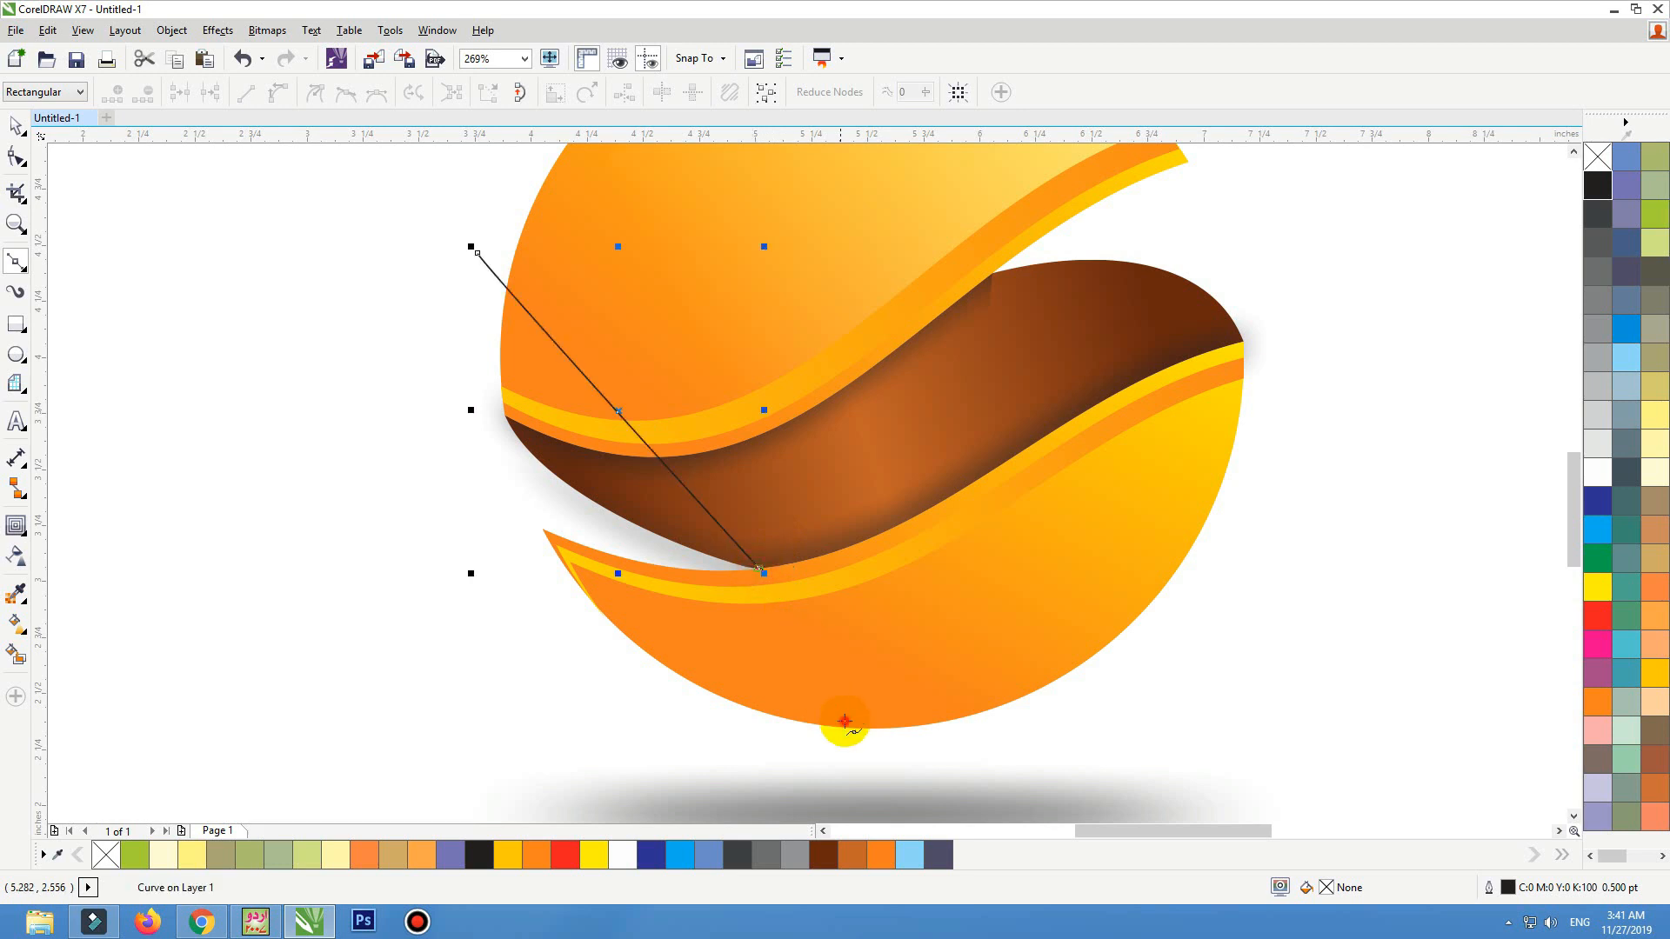
click(403, 723)
click(288, 528)
click(478, 253)
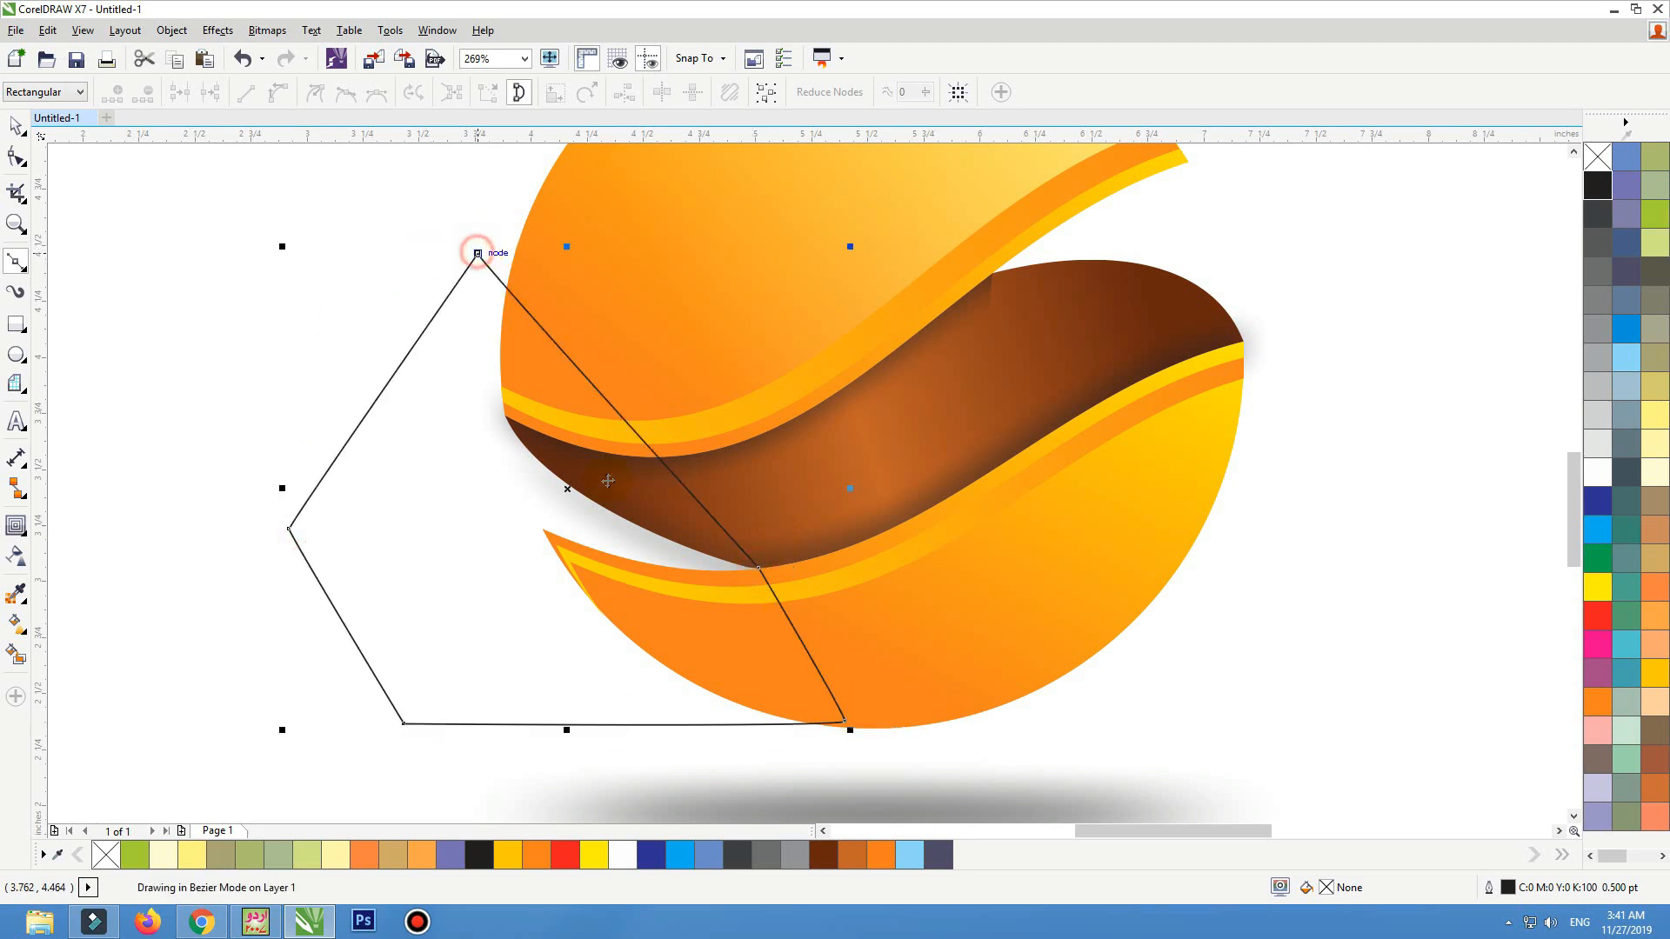
key(space)
drag(837, 492, 895, 511)
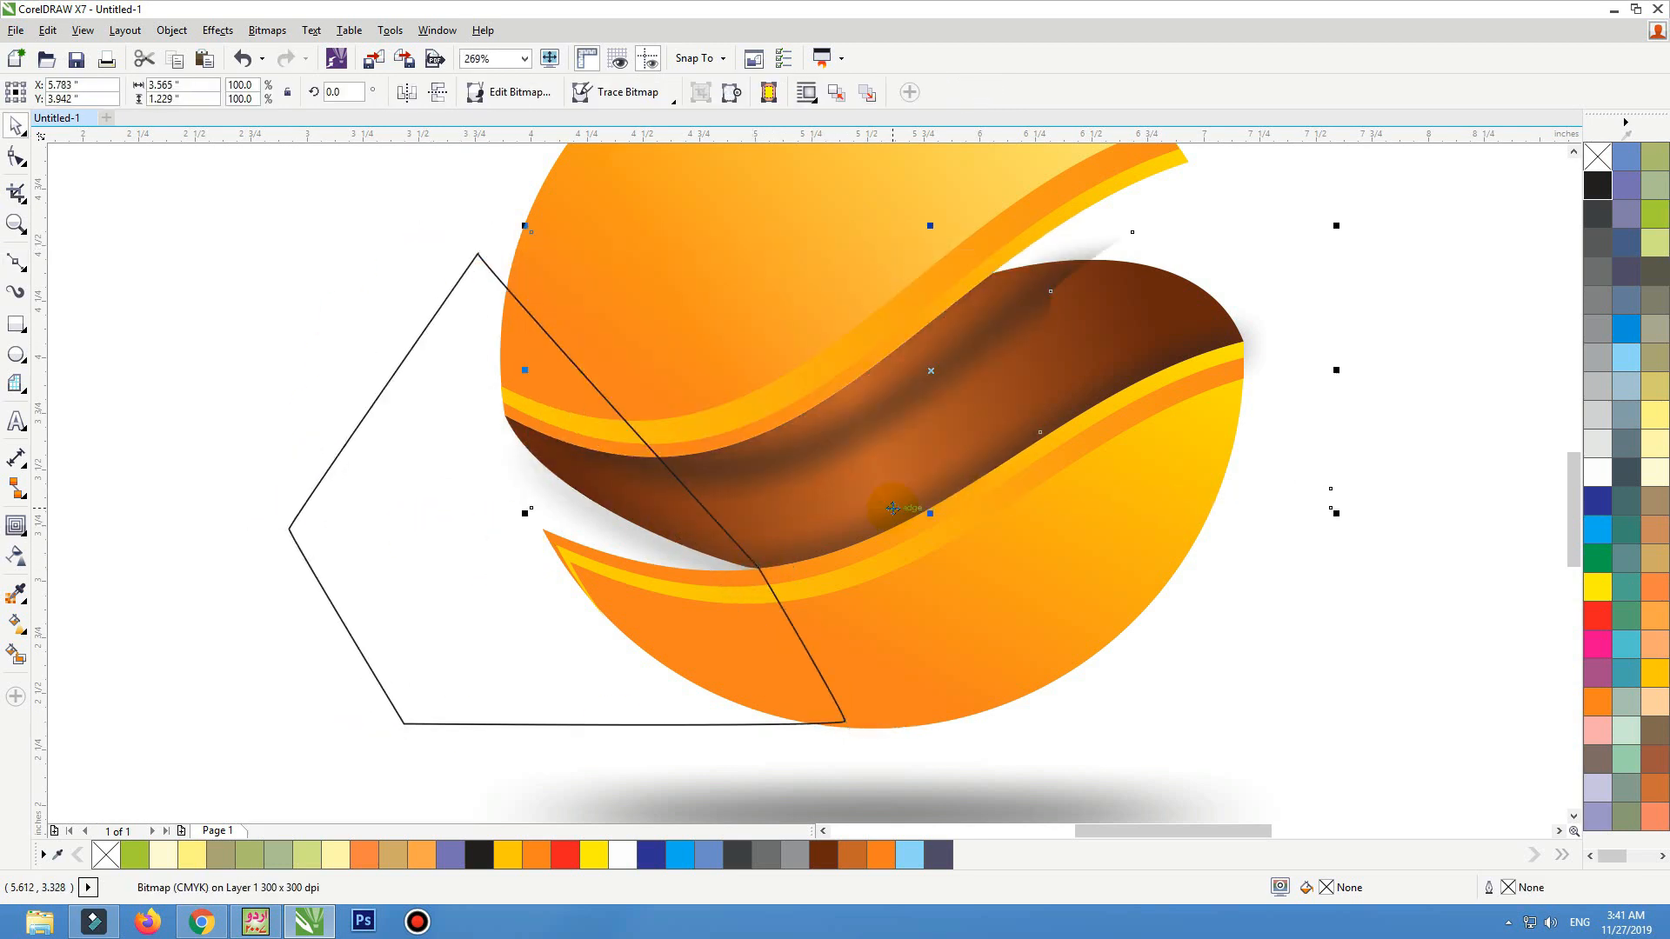
key(ctrl+z)
drag(1134, 376, 1249, 355)
key(ctrl+z)
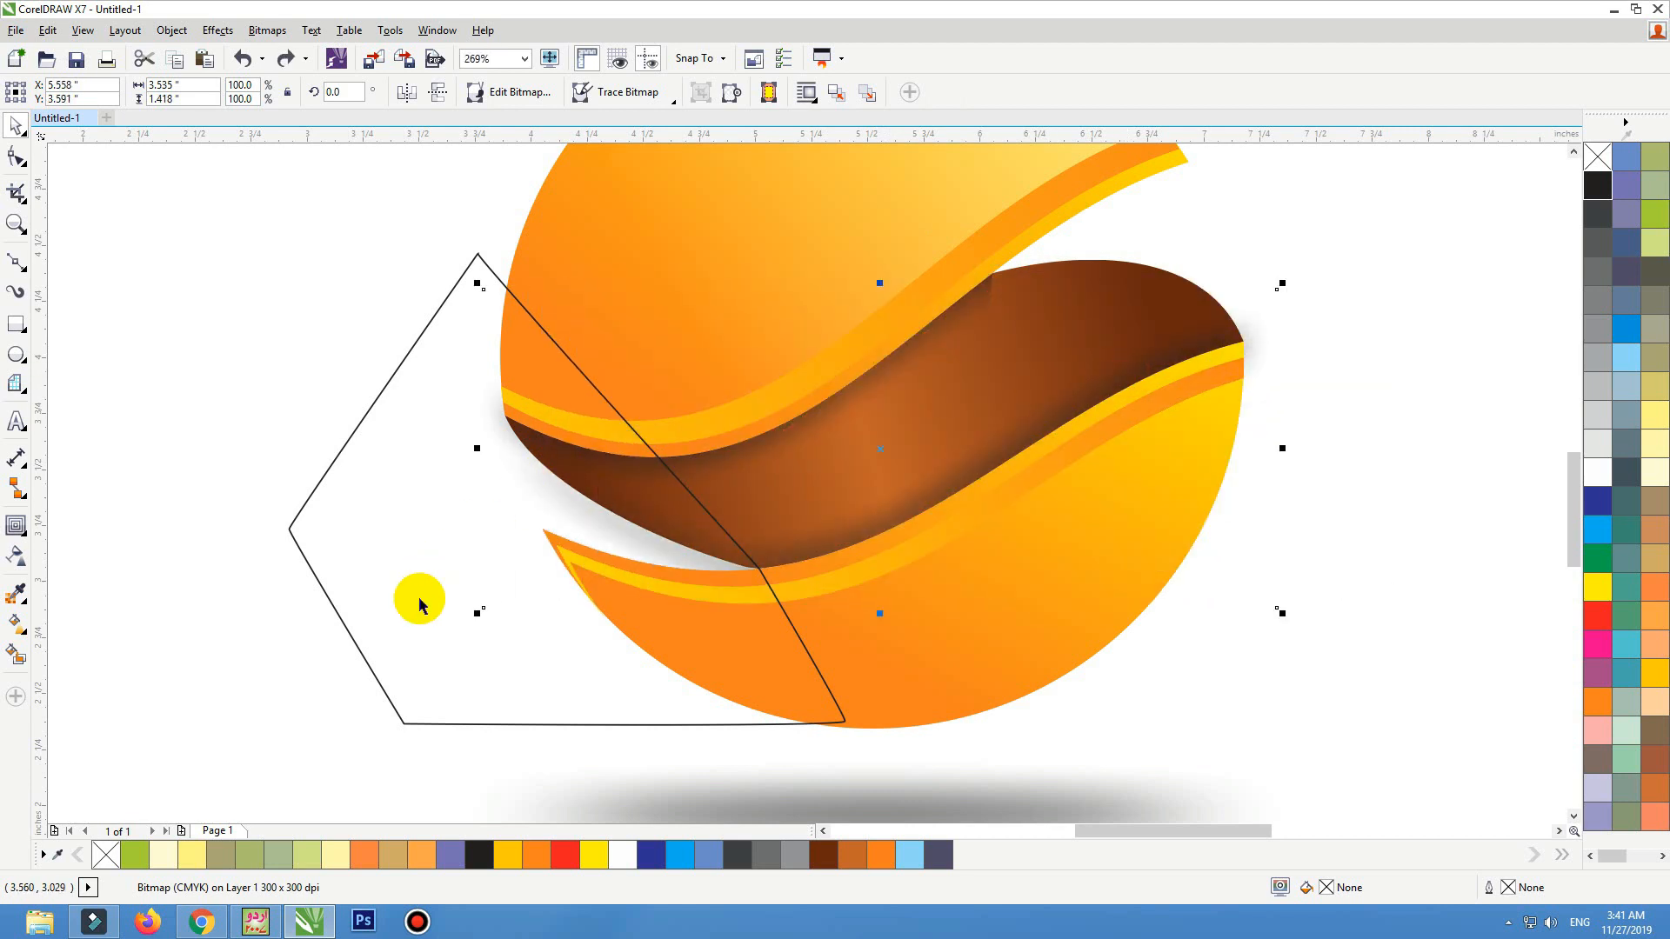
shift+click(412, 596)
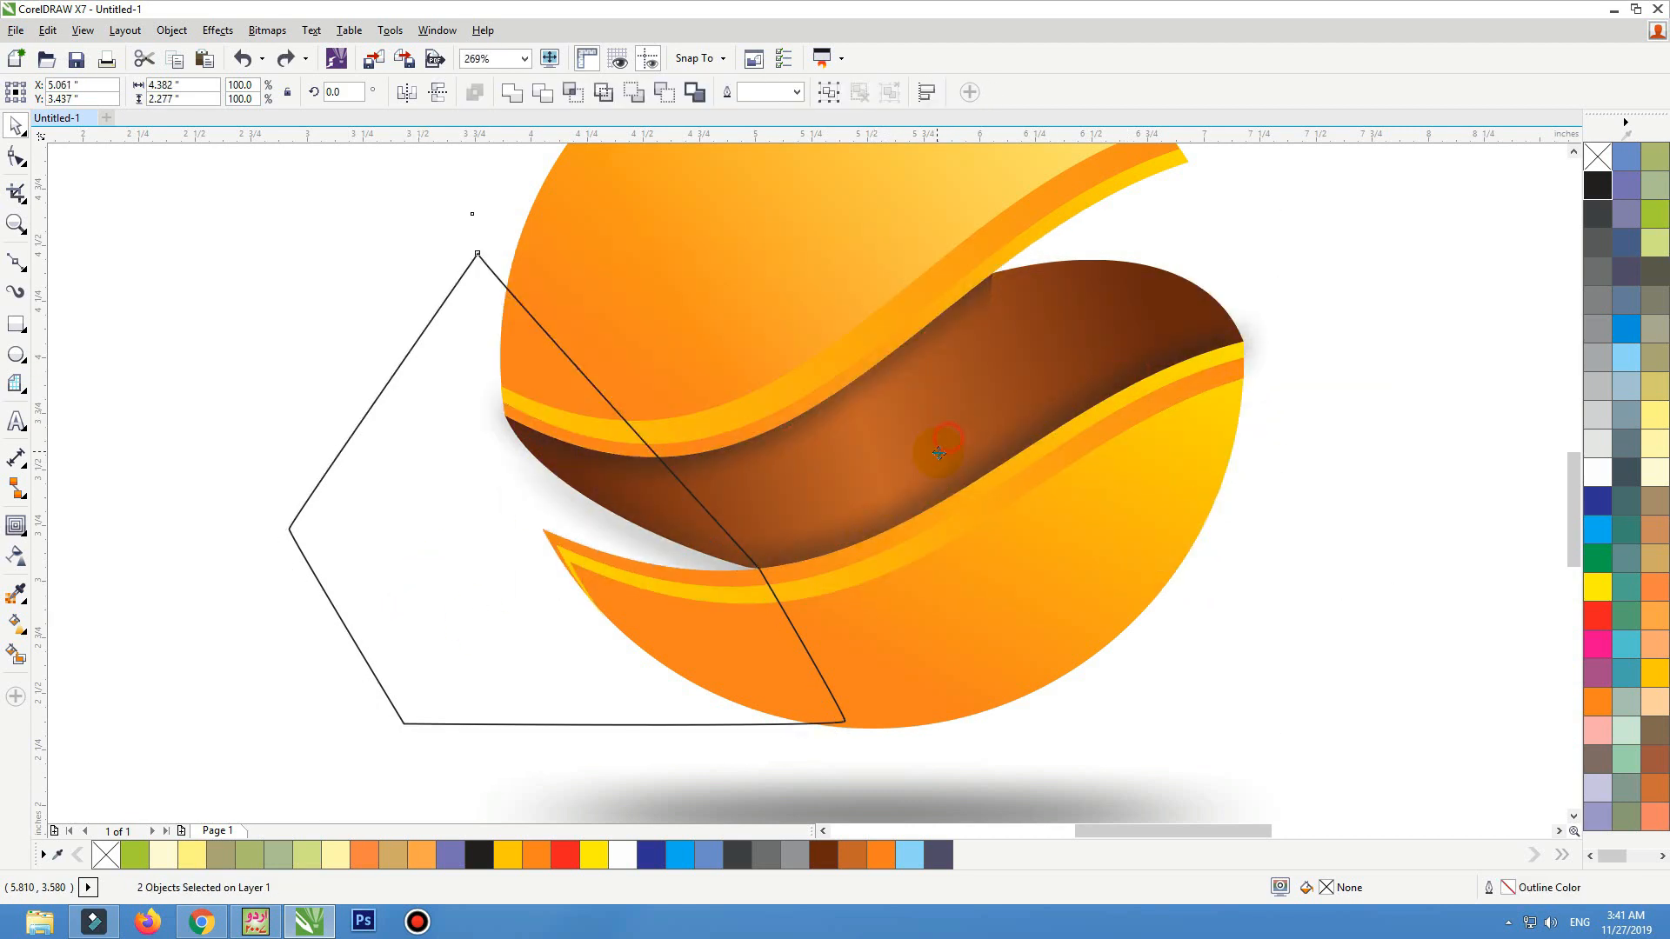
drag(938, 453, 936, 461)
key(ctrl+z)
Trim the spilled part off the blurred shadow bitmap with the five-sided outline and delete the outline
click(1342, 336)
click(606, 607)
shift+click(1079, 400)
drag(1057, 407, 1013, 421)
key(ctrl+z)
click(541, 94)
click(440, 438)
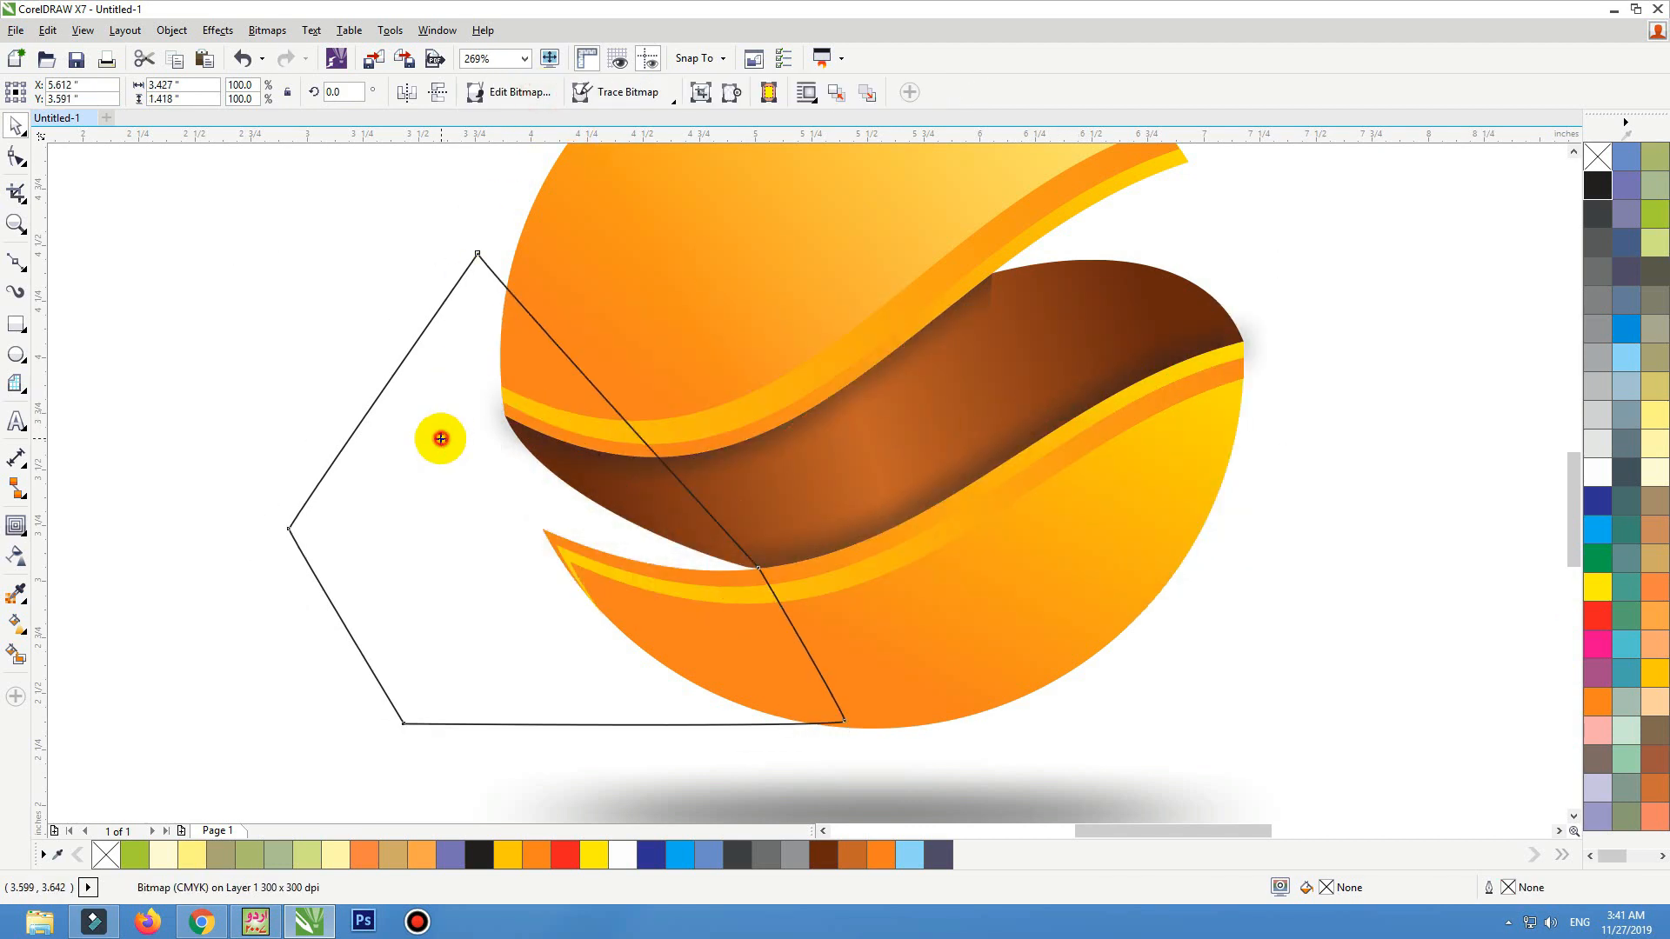
key(Delete)
Delete the remaining dark slate band to the right of the logo
scroll(815, 569, down, 4)
click(993, 457)
key(F2)
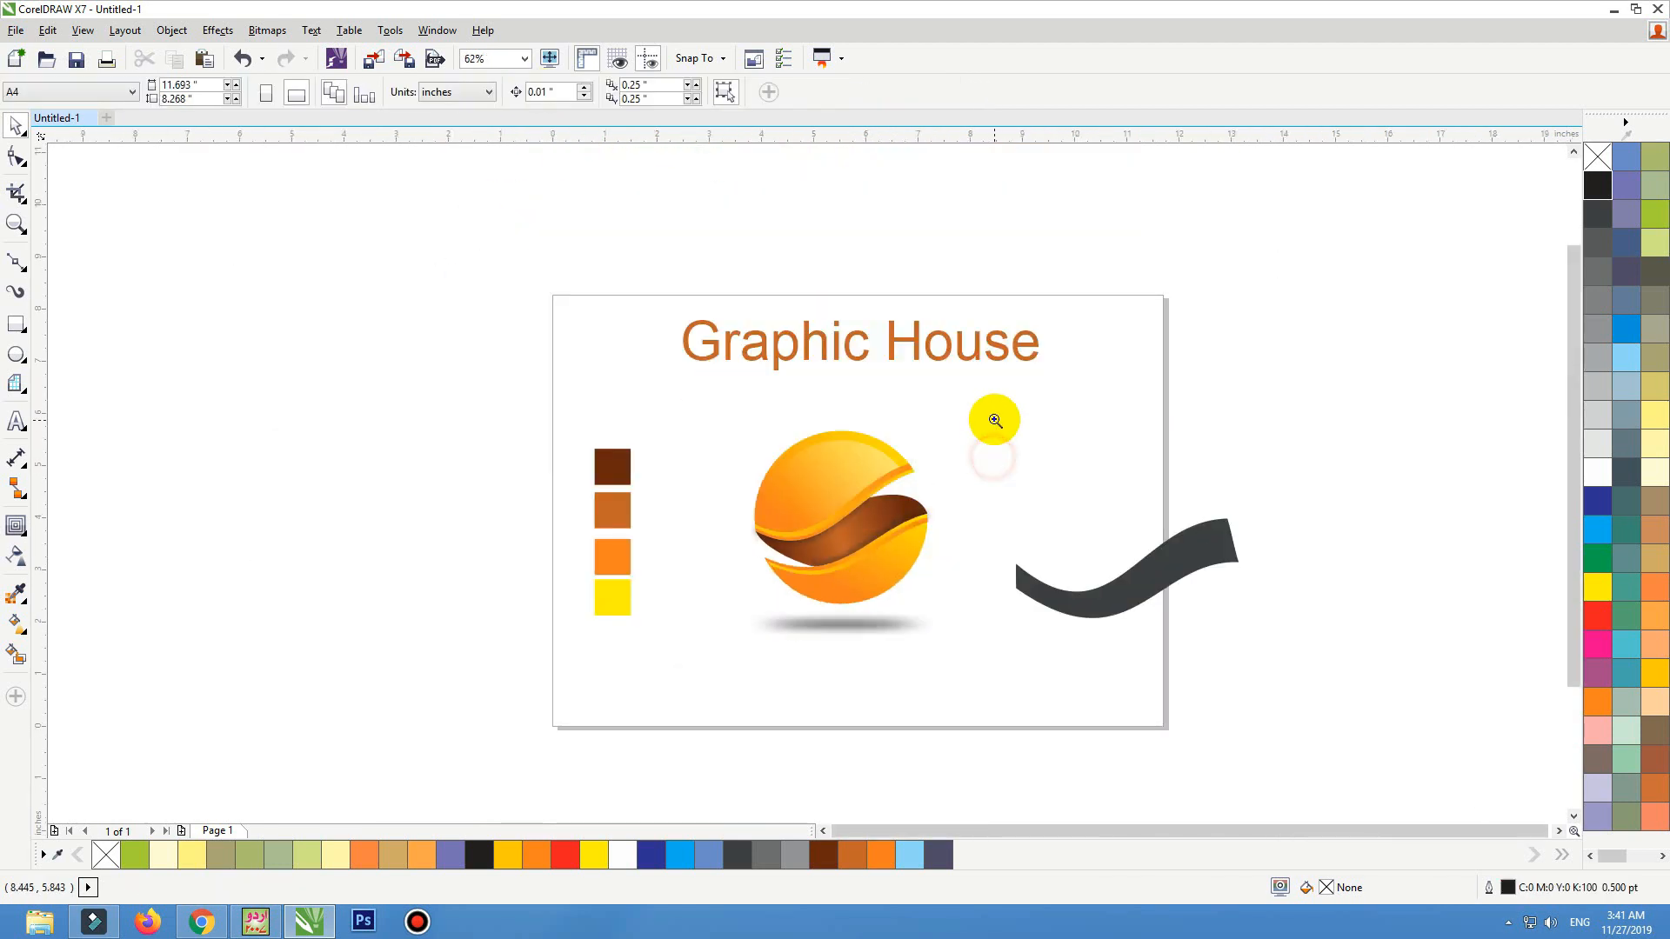
drag(995, 420, 716, 649)
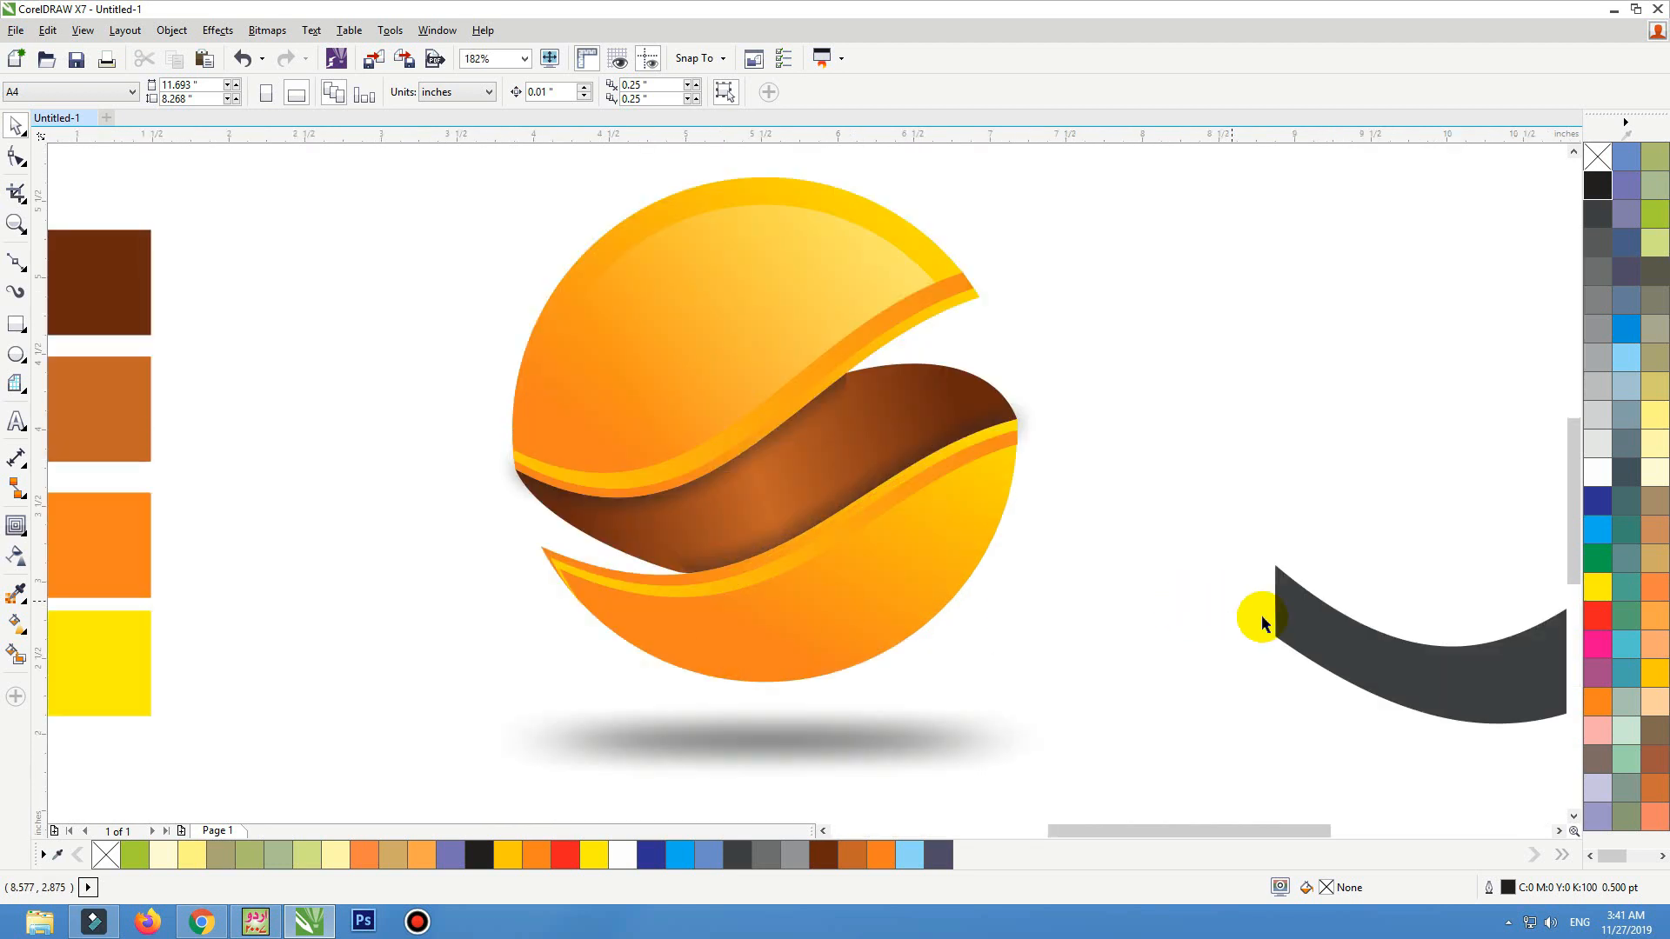
click(1261, 619)
key(Delete)
Examine the finished logo, including its lower piece, the glossy highlight on the upper piece and the shadows
scroll(936, 448, down, 2)
key(F2)
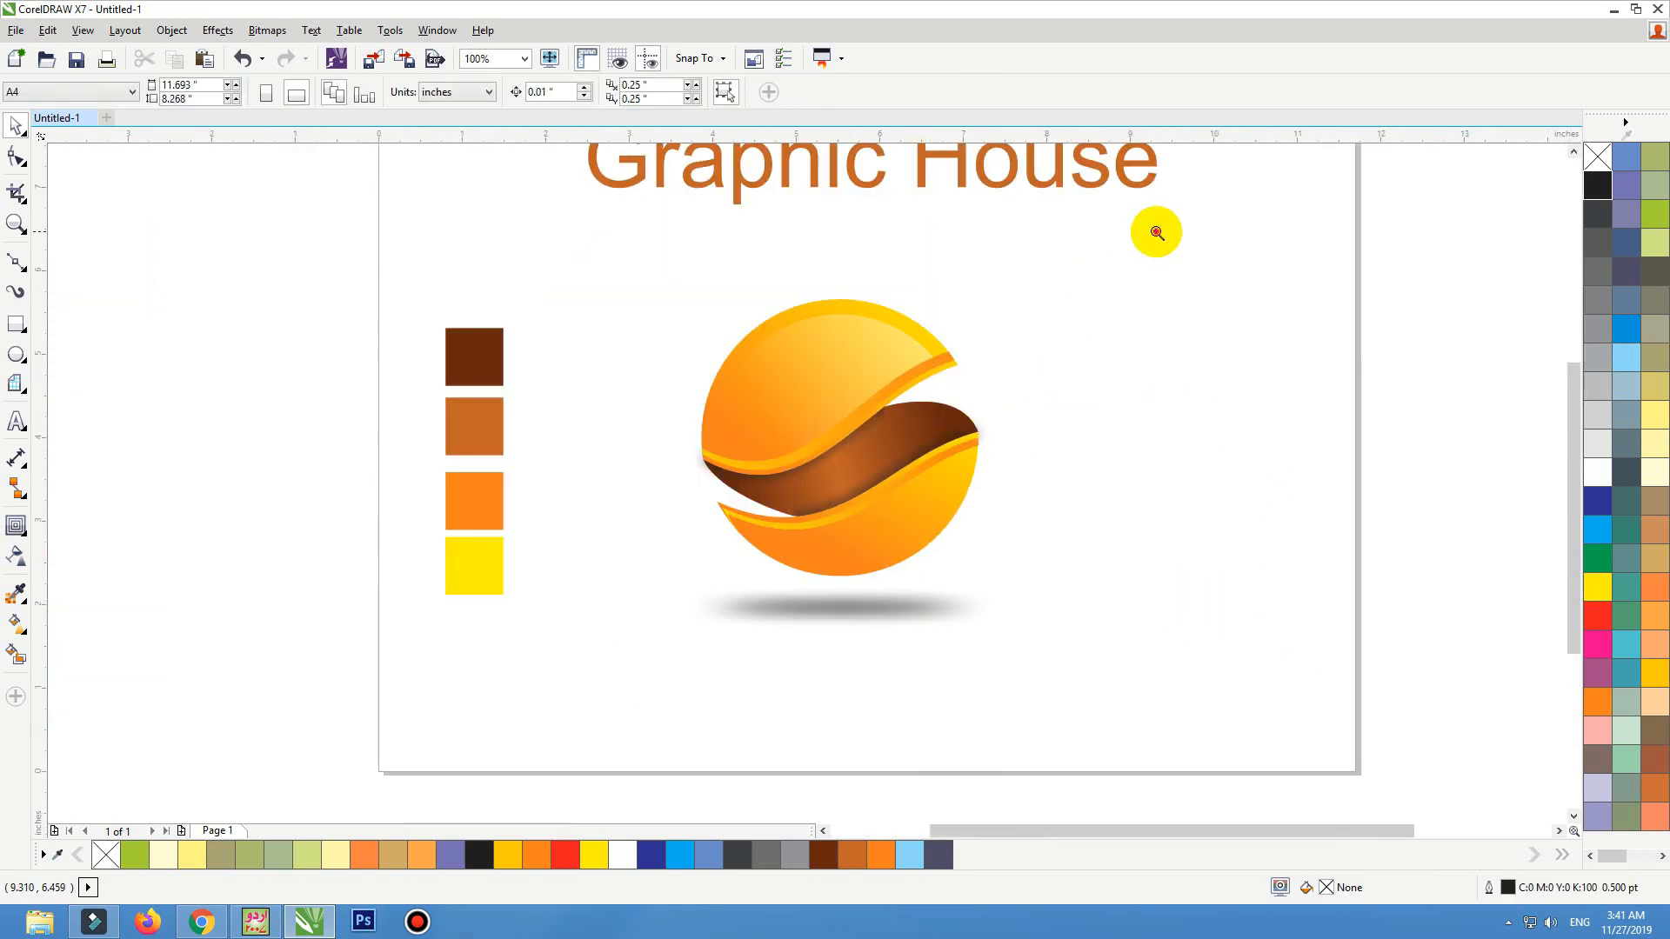
drag(1157, 232, 399, 687)
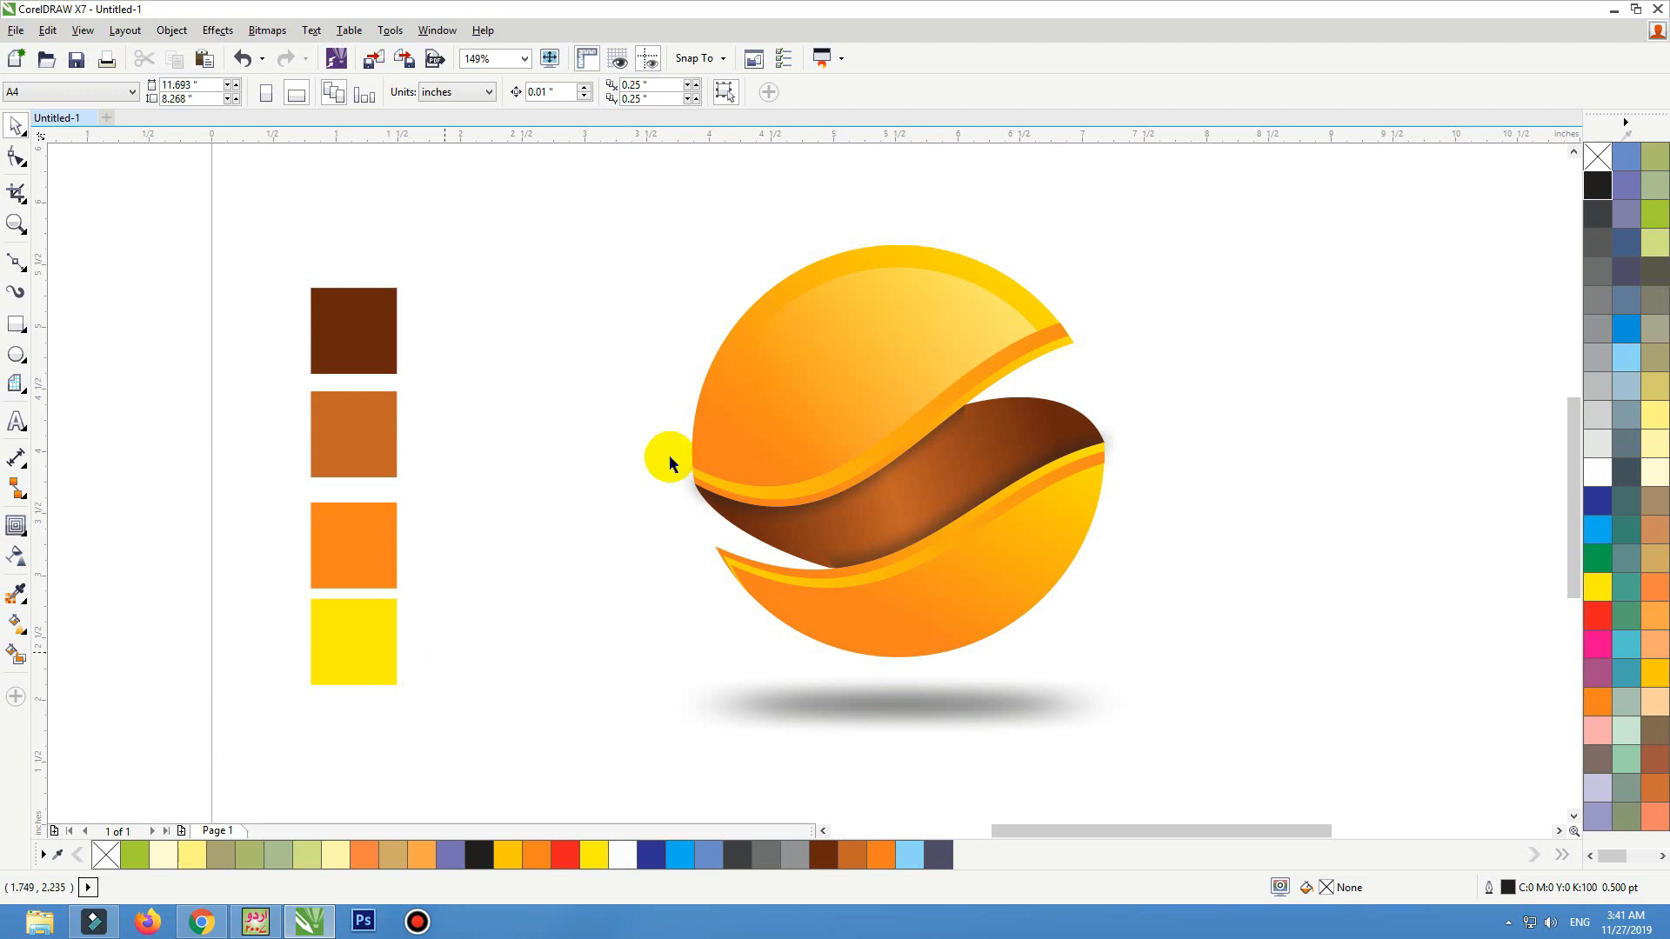
click(896, 553)
click(565, 625)
click(867, 376)
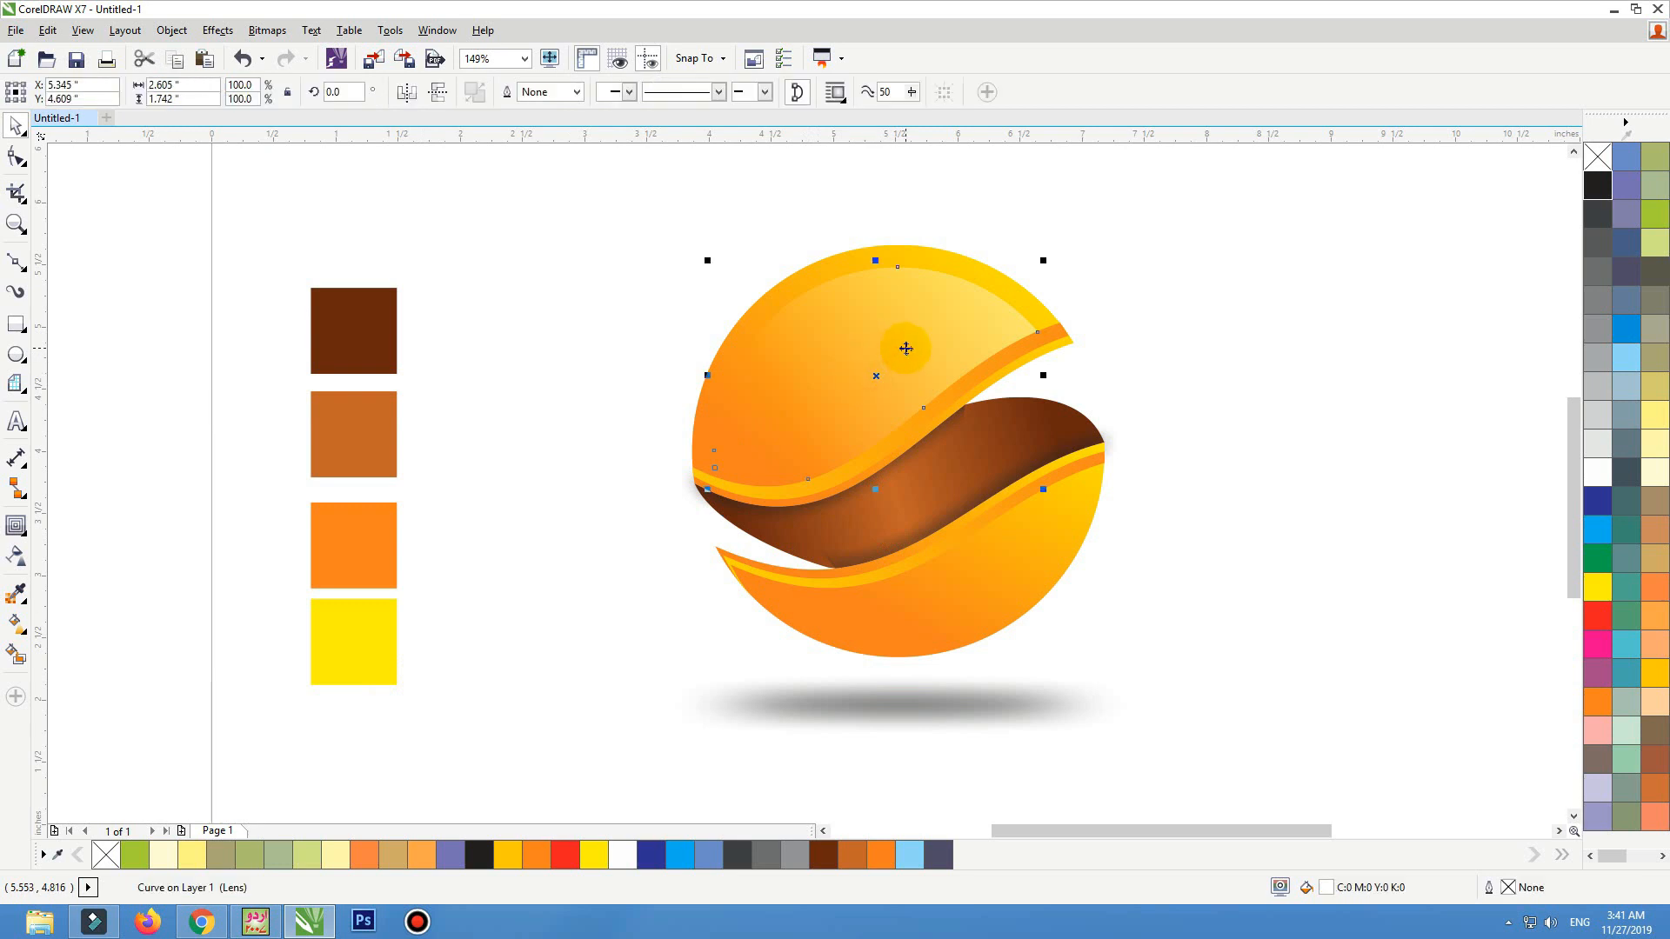
click(1196, 324)
scroll(936, 570, down, 1)
key(F2)
drag(1150, 340, 503, 723)
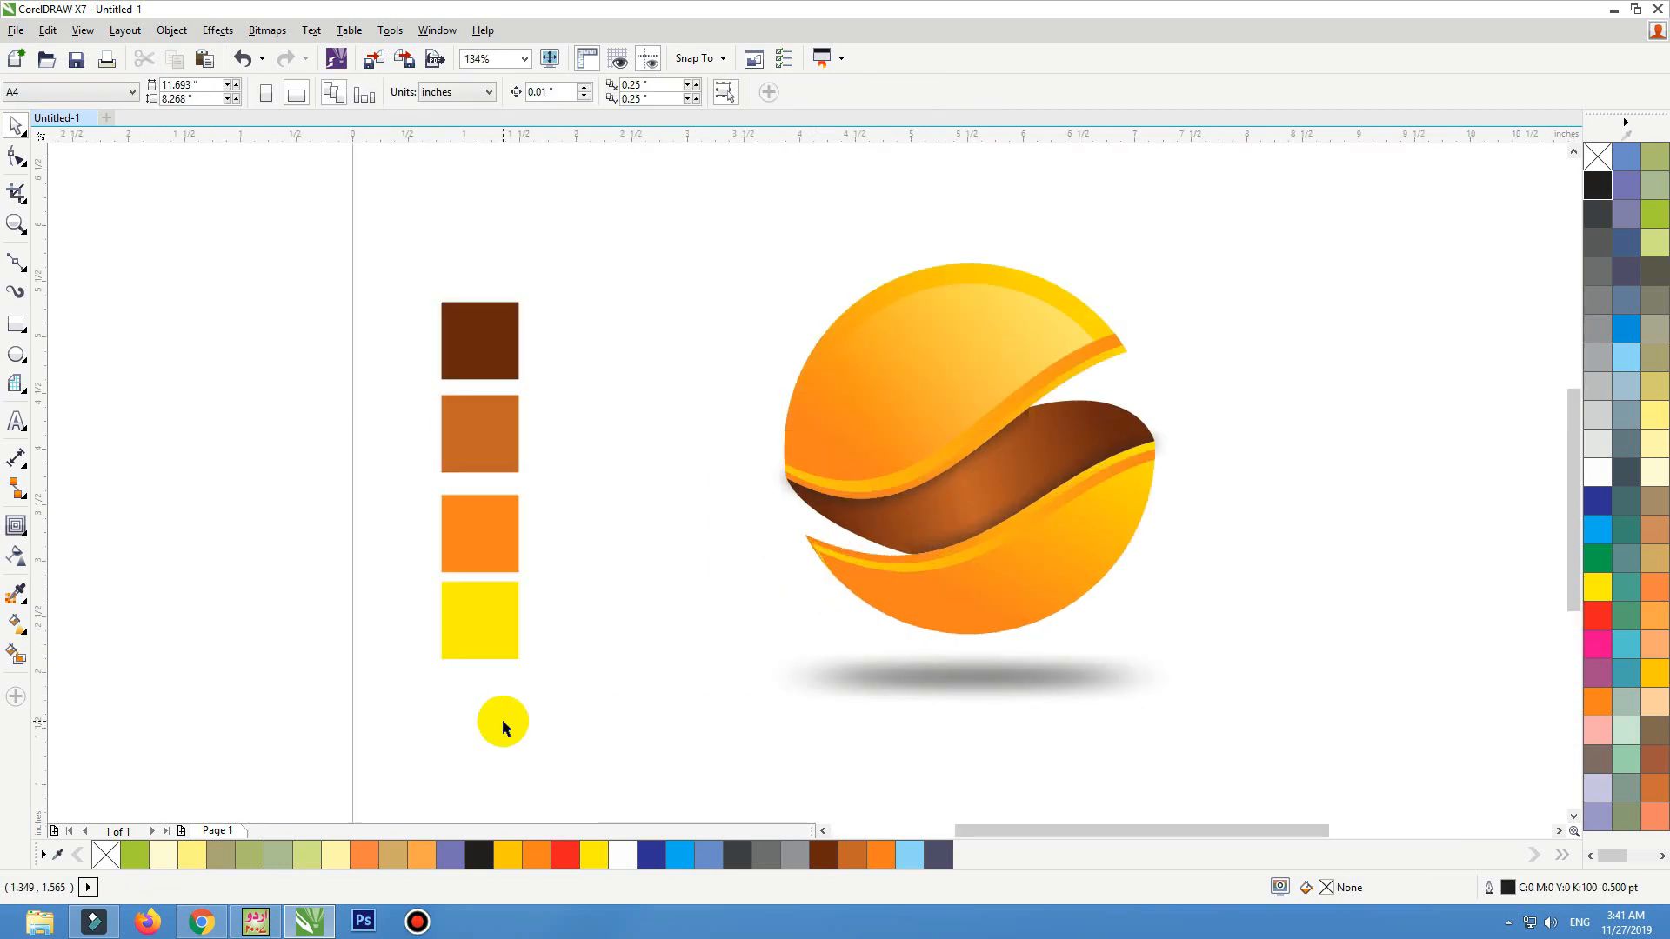